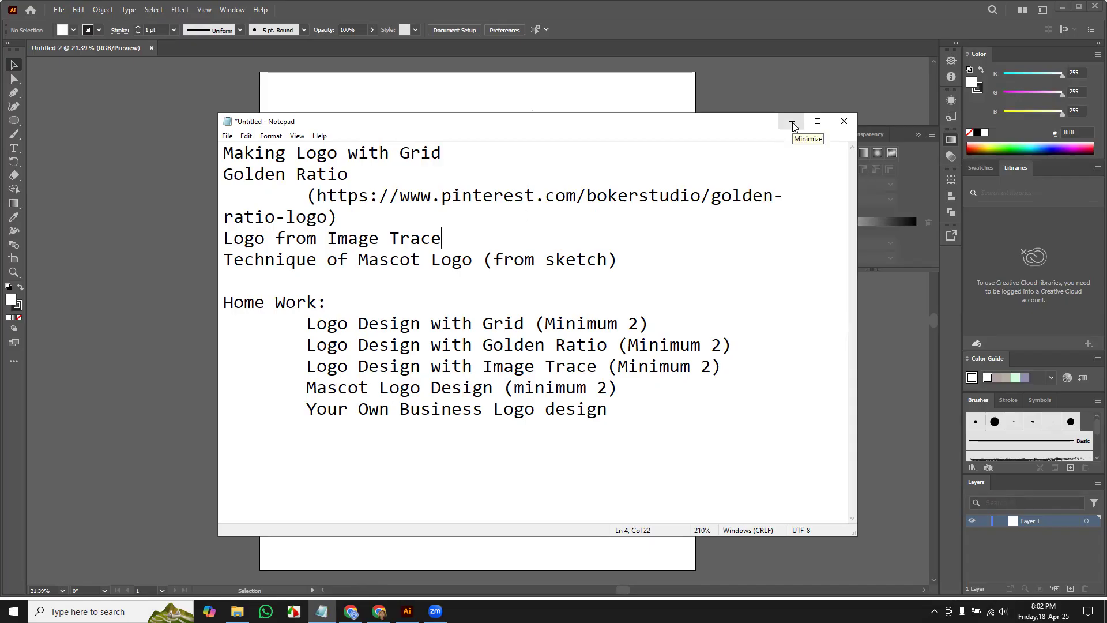
Place kfc.png from the Downloads folder on the artboard as a linked image about 22.8 in wide and high
left_click(792, 122)
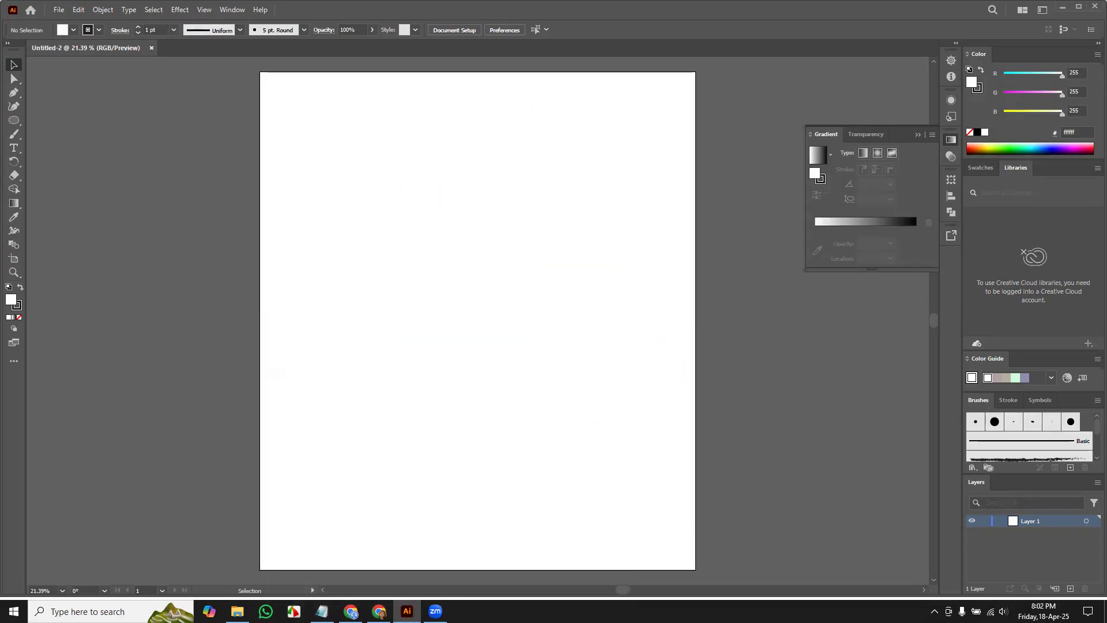
left_click(56, 10)
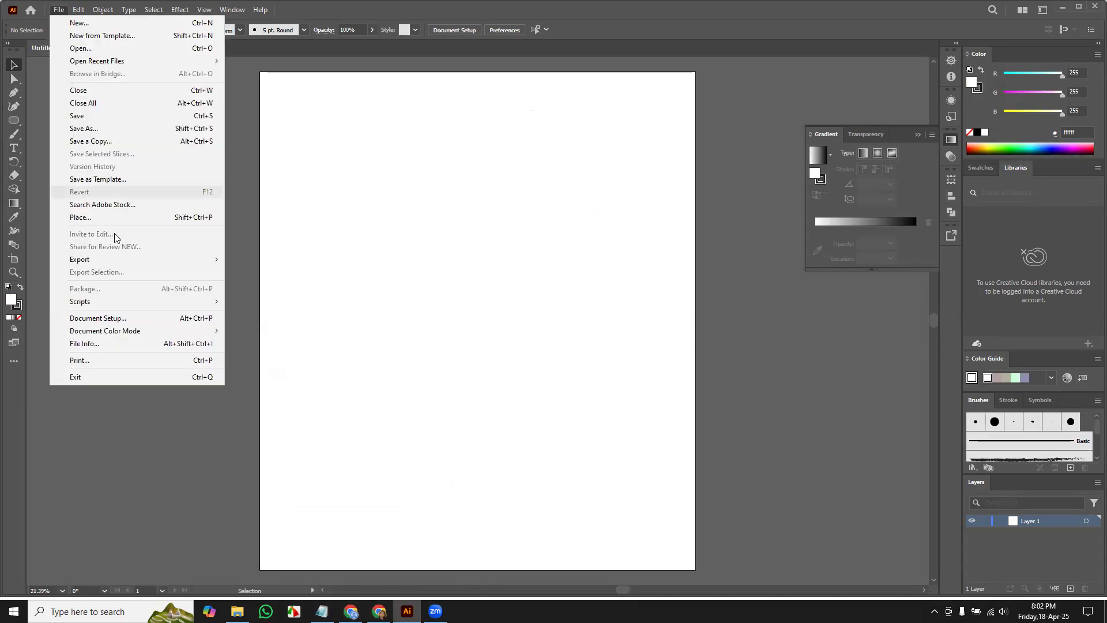
left_click(81, 216)
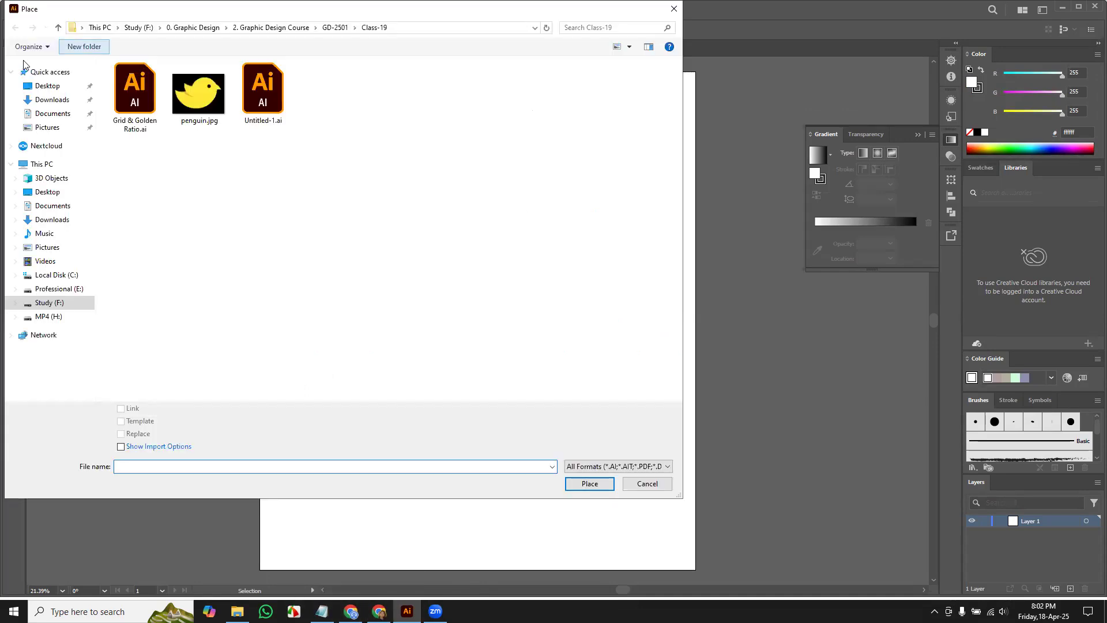
left_click(53, 100)
scroll(501, 241, "down", 5)
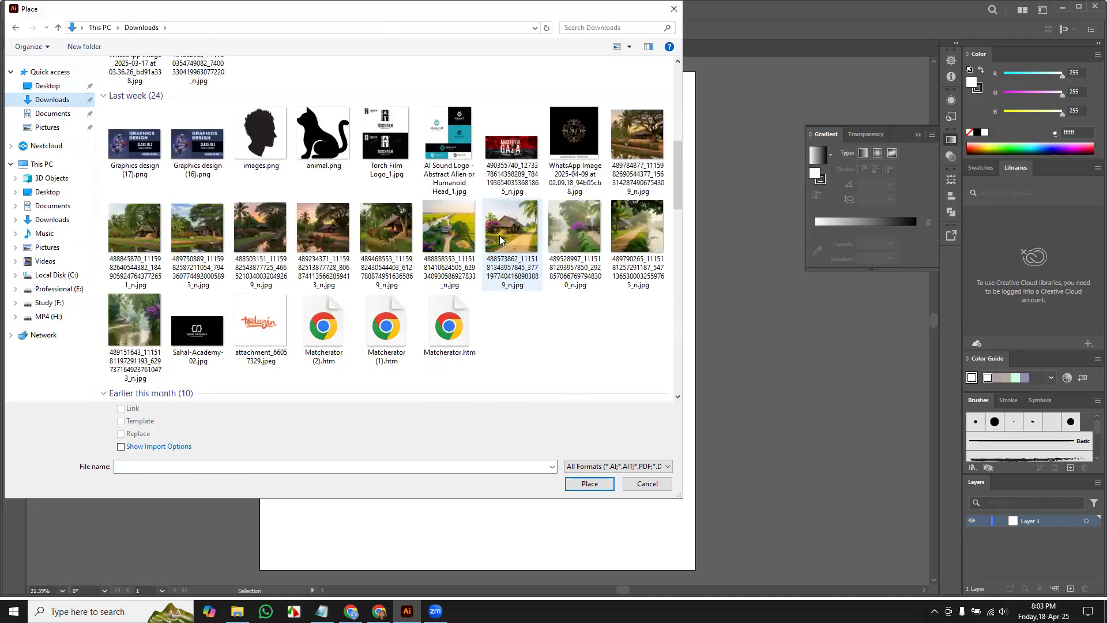
scroll(499, 235, "down", 3)
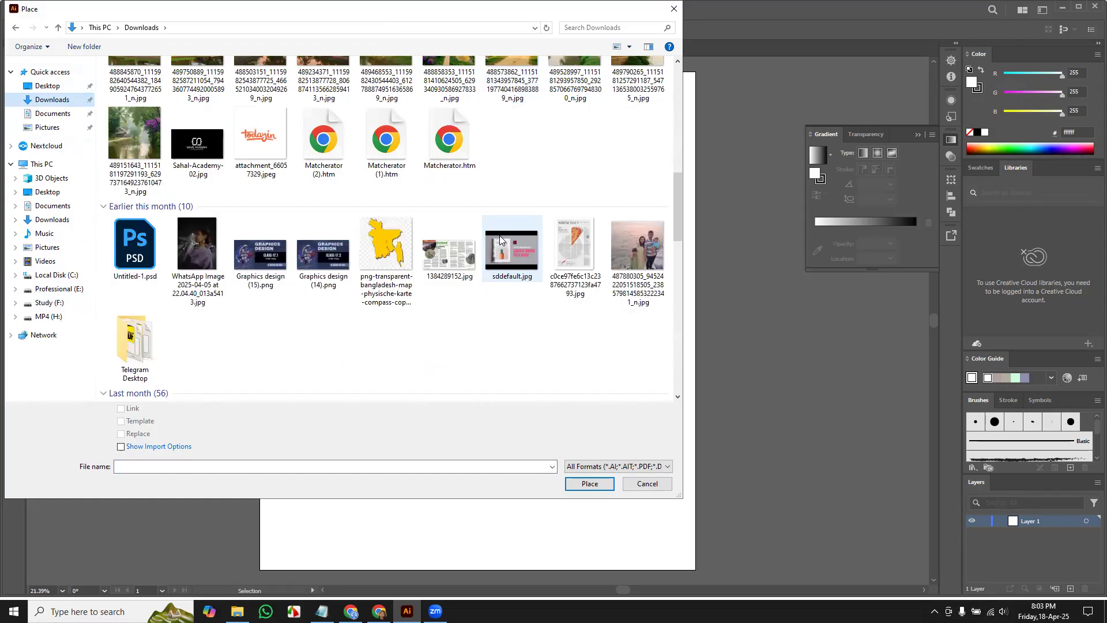
scroll(499, 235, "down", 4)
scroll(501, 240, "down", 3)
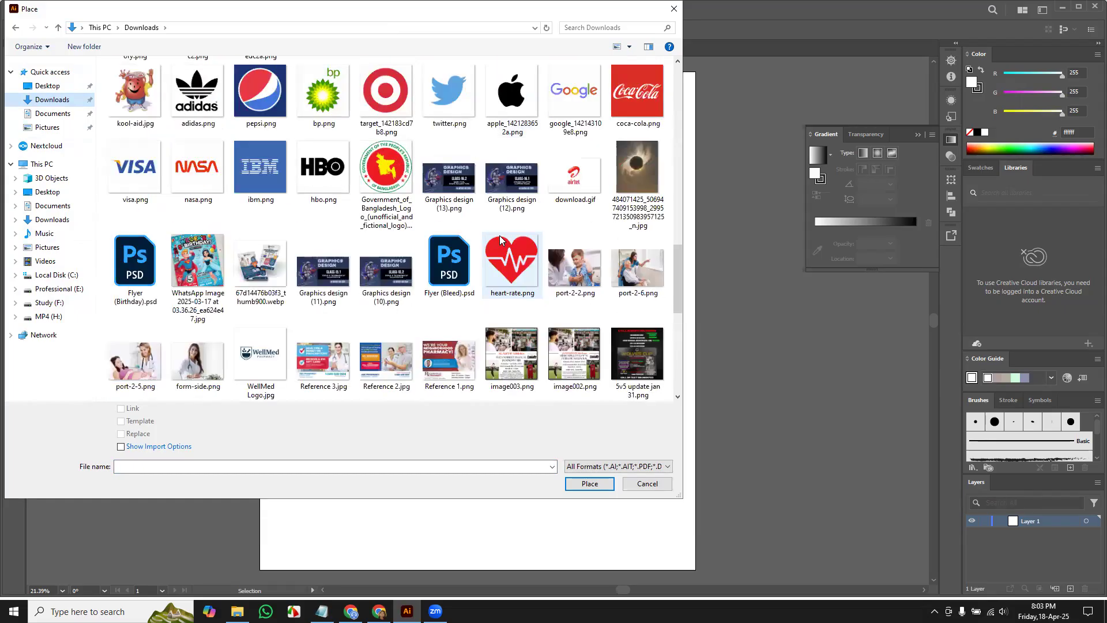
scroll(500, 240, "up", 3)
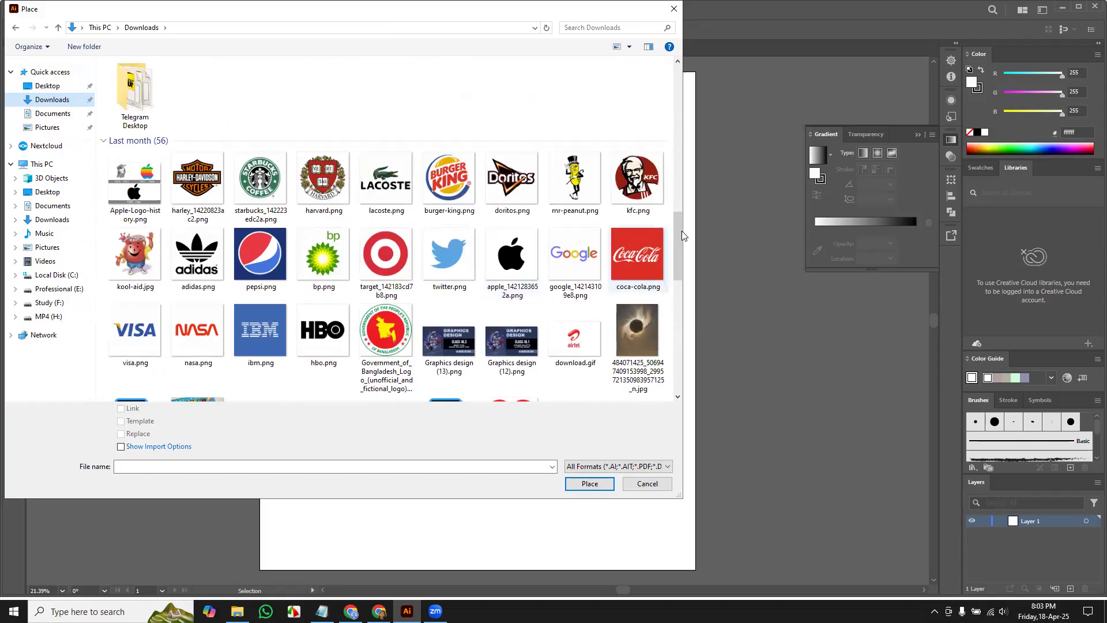
left_click(637, 180)
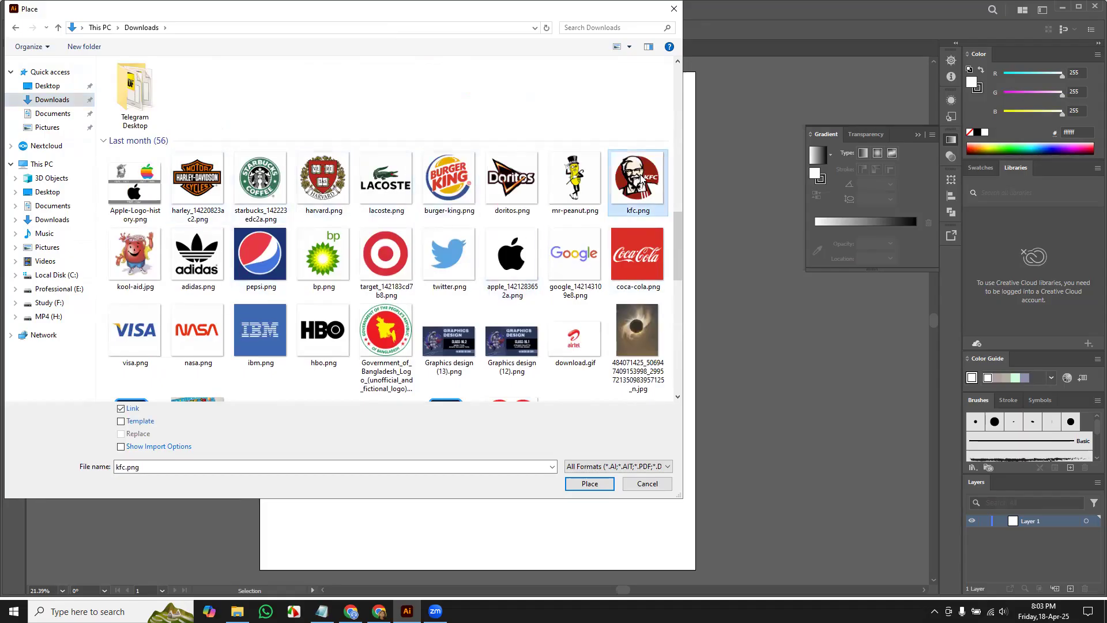
left_click(590, 485)
left_click_drag(371, 157, 657, 494)
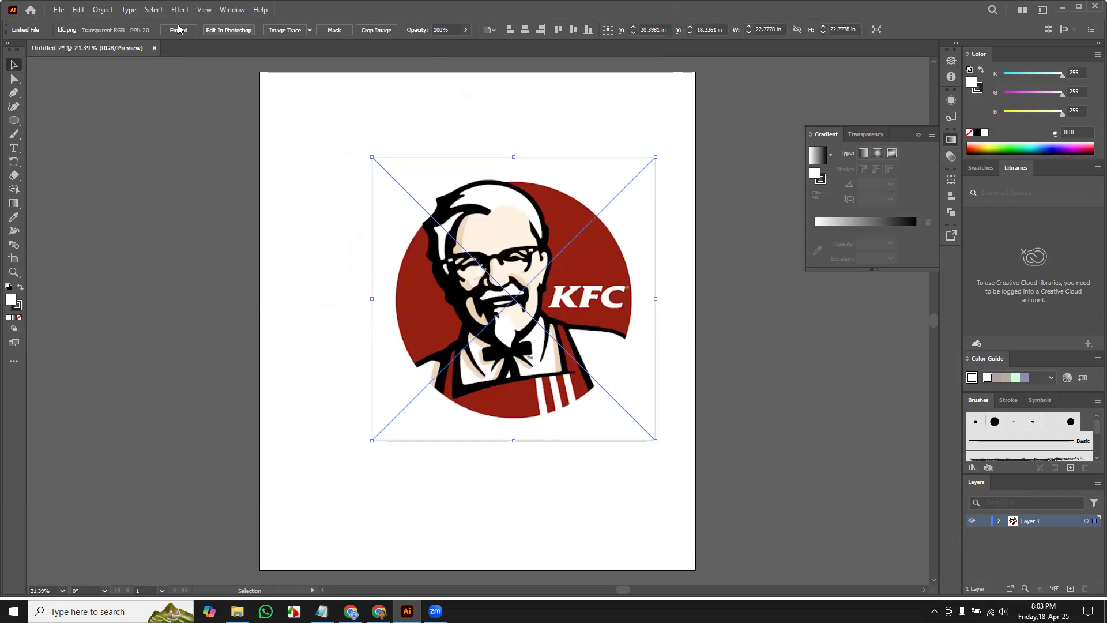
Embed the placed KFC logo in the document and move it closer to the artboard's horizontal centre
left_click(179, 30)
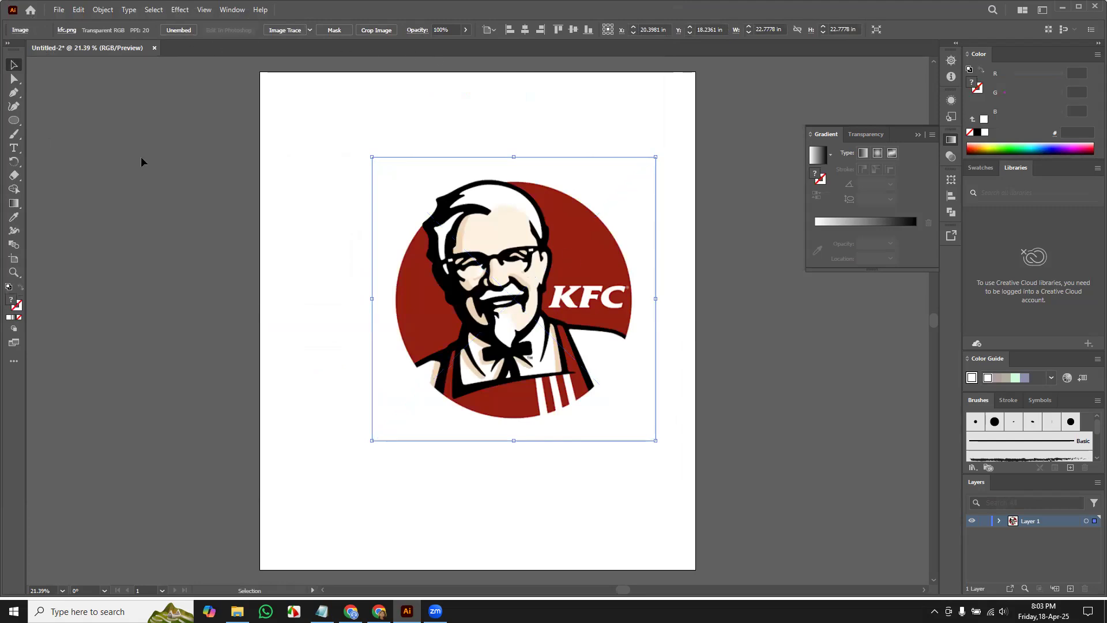
left_click_drag(586, 263, 532, 257)
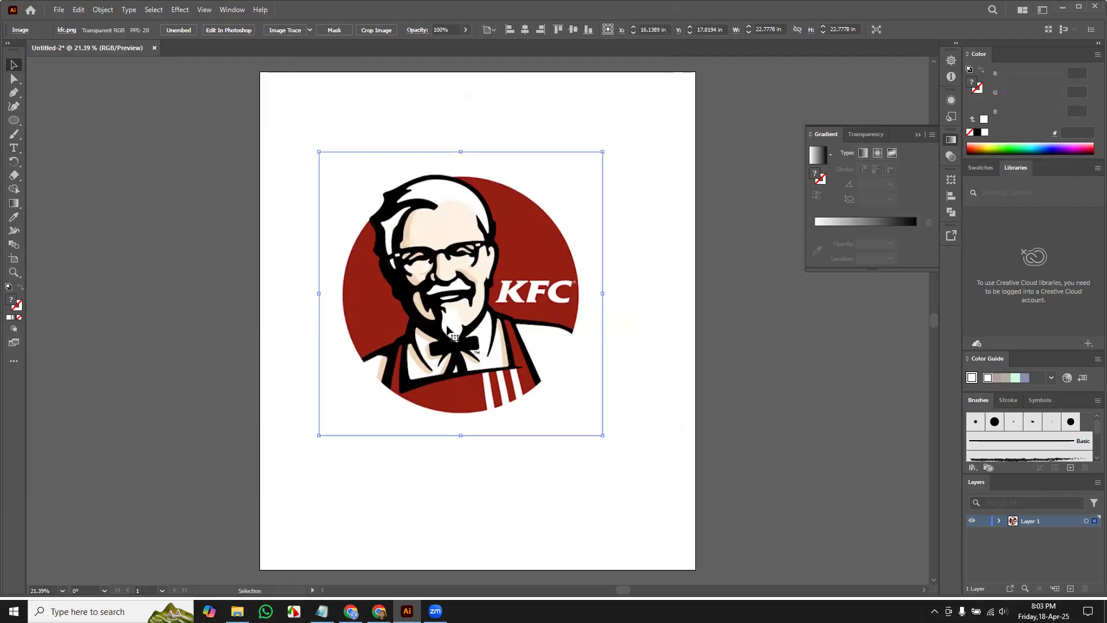
Image Trace the KFC logo with the default preset and display the detailed tracing settings beside the artwork
left_click(287, 29)
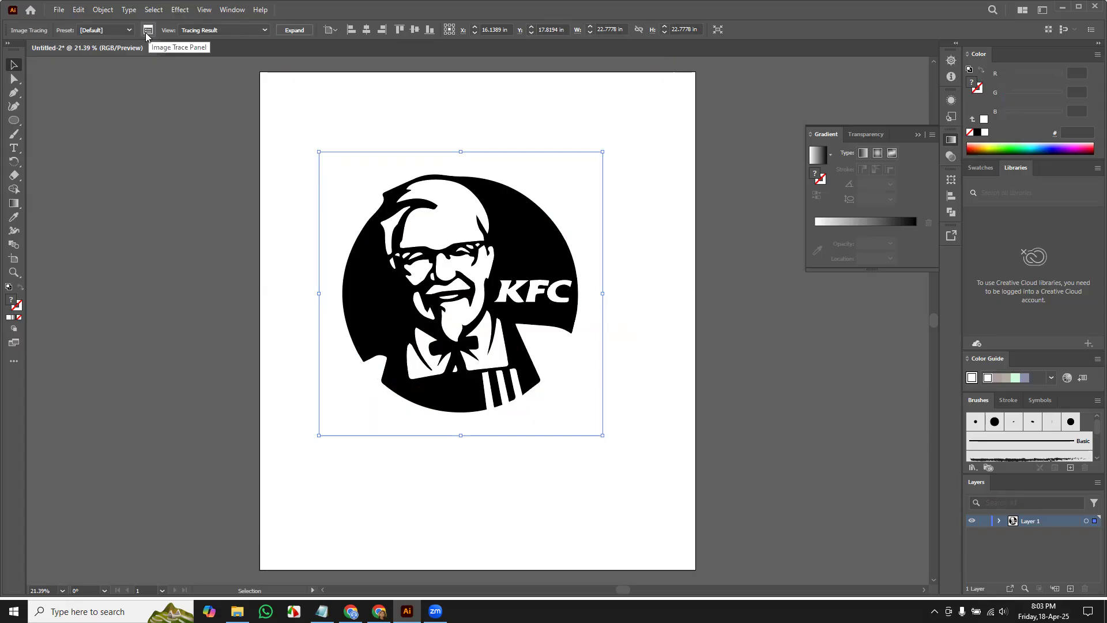
left_click(232, 10)
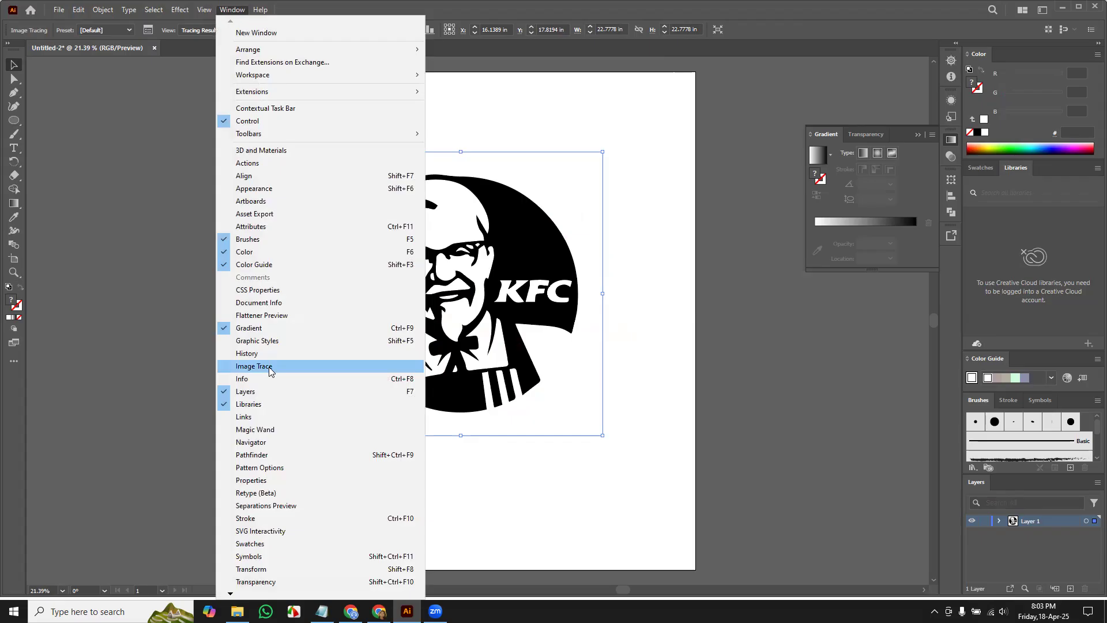
left_click(148, 33)
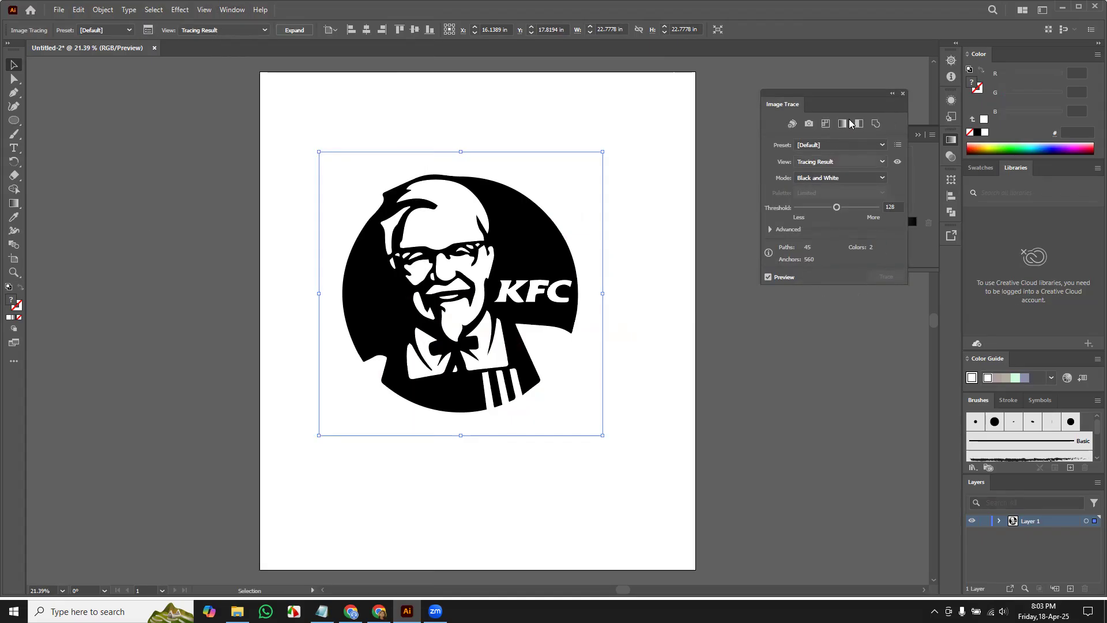
mouse_move(856, 97)
left_mouse_down()
mouse_move(809, 72)
mouse_move(831, 73)
left_mouse_up()
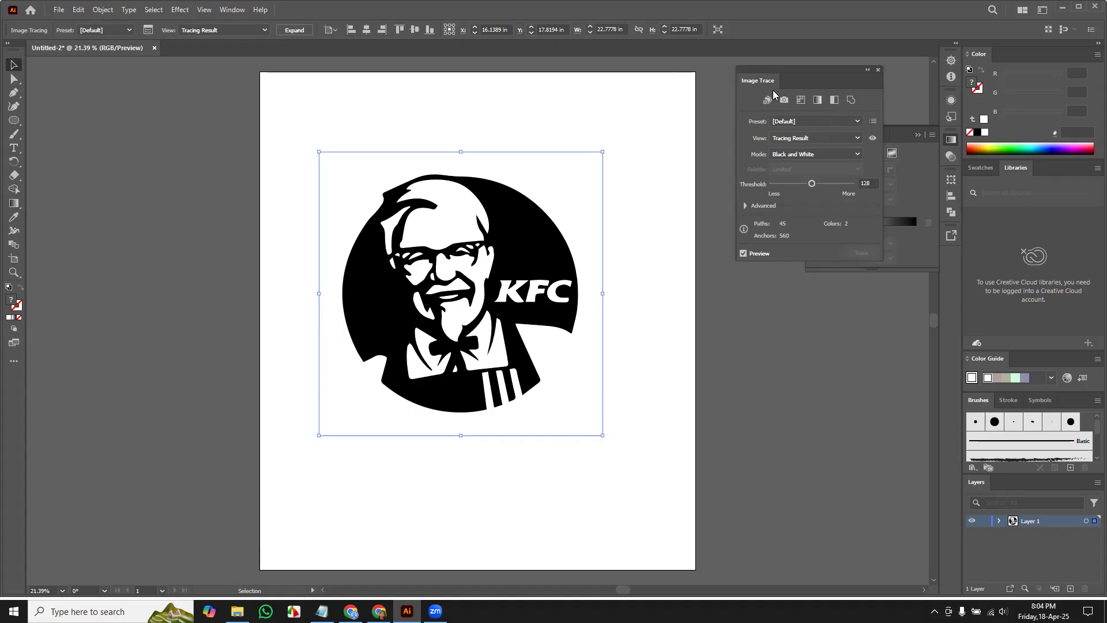
Apply the High Color tracing preset to the KFC logo and check the traced result up close
left_click(784, 100)
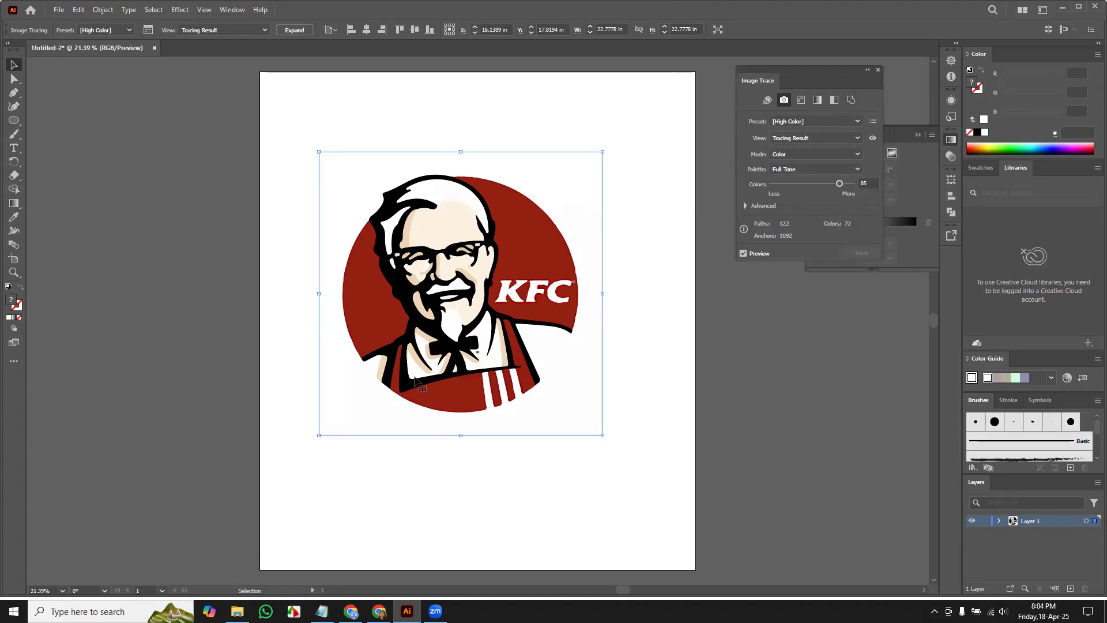
key("ctrl+plus")
key("ctrl+plus")
key("ctrl+plus")
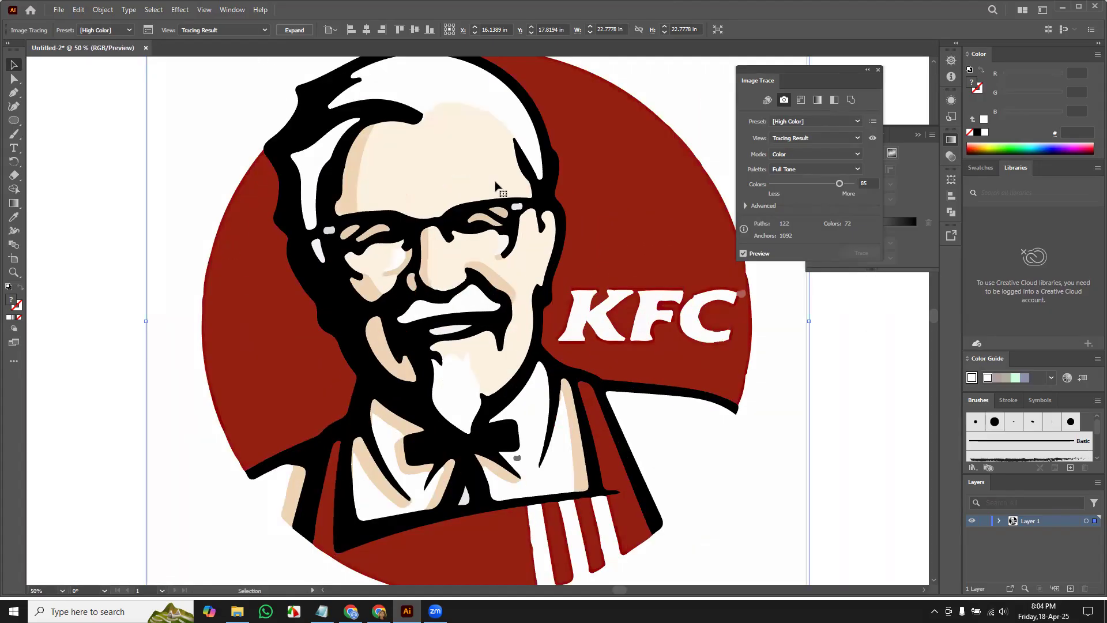
left_click_drag(615, 369, 540, 359)
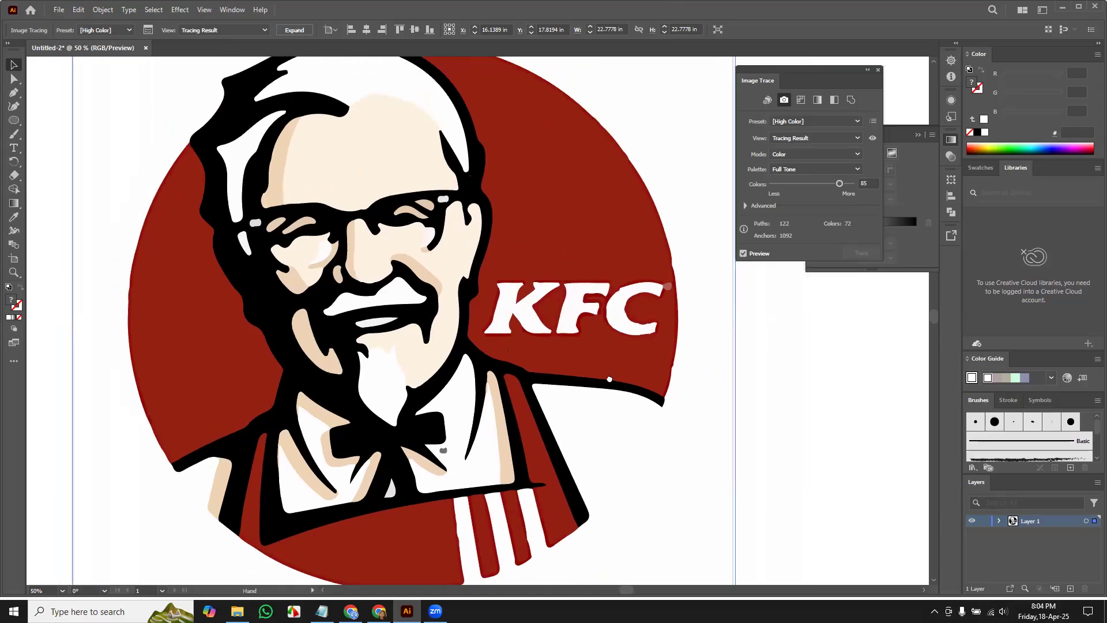
left_click(852, 122)
left_click(851, 121)
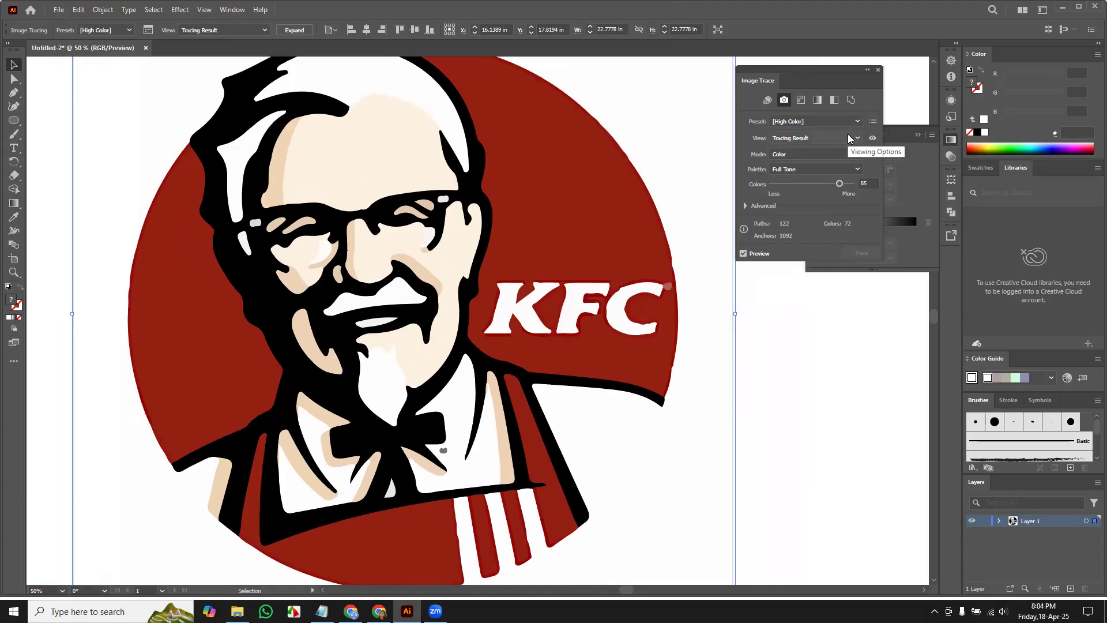
left_click(855, 153)
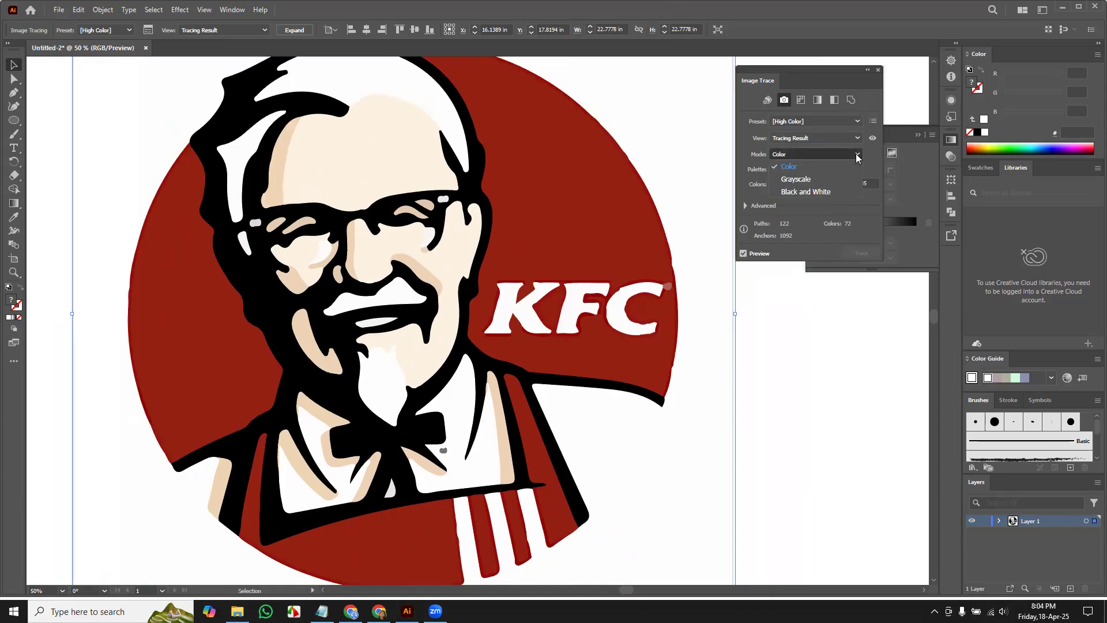
left_click(855, 153)
left_click(815, 154)
left_click(828, 153)
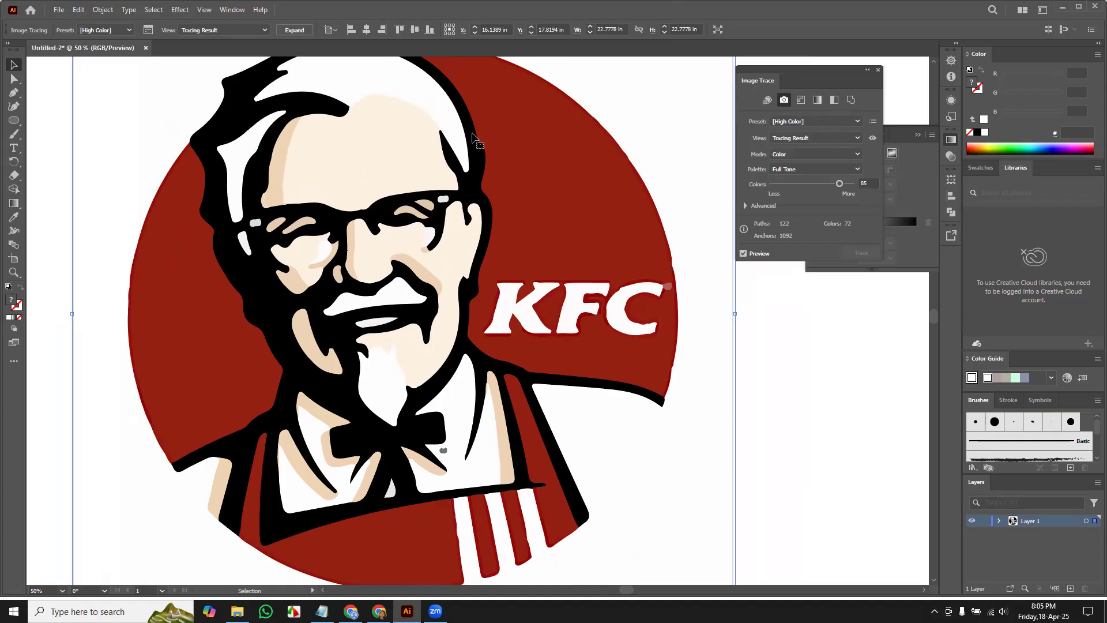
Raise the trace's Colors value to the maximum of 100
key("a")
key("ctrl+minus")
key("v")
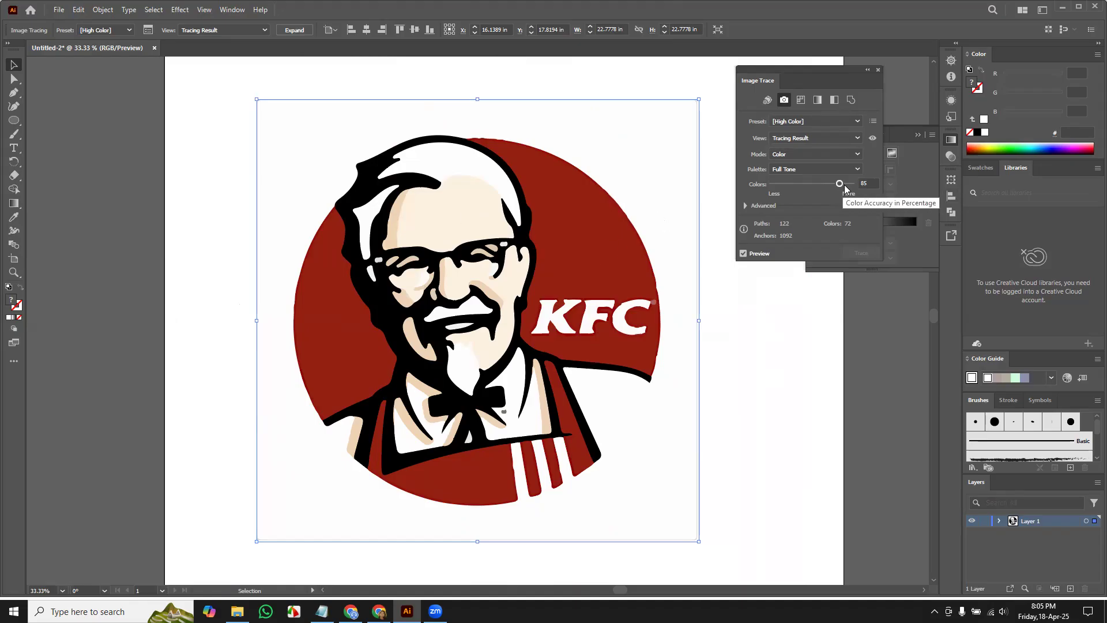
left_click_drag(840, 184, 864, 184)
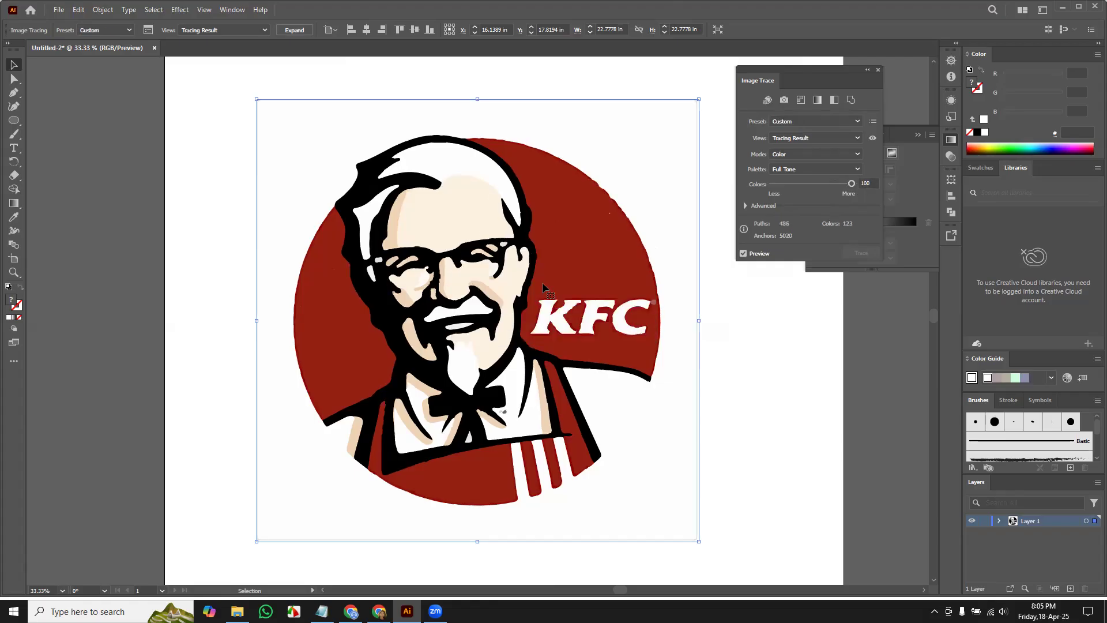
Examine the traced edges of the face, the red circle and the KFC lettering up close
key("a")
key("ctrl+equal")
key("ctrl+equal")
key("space")
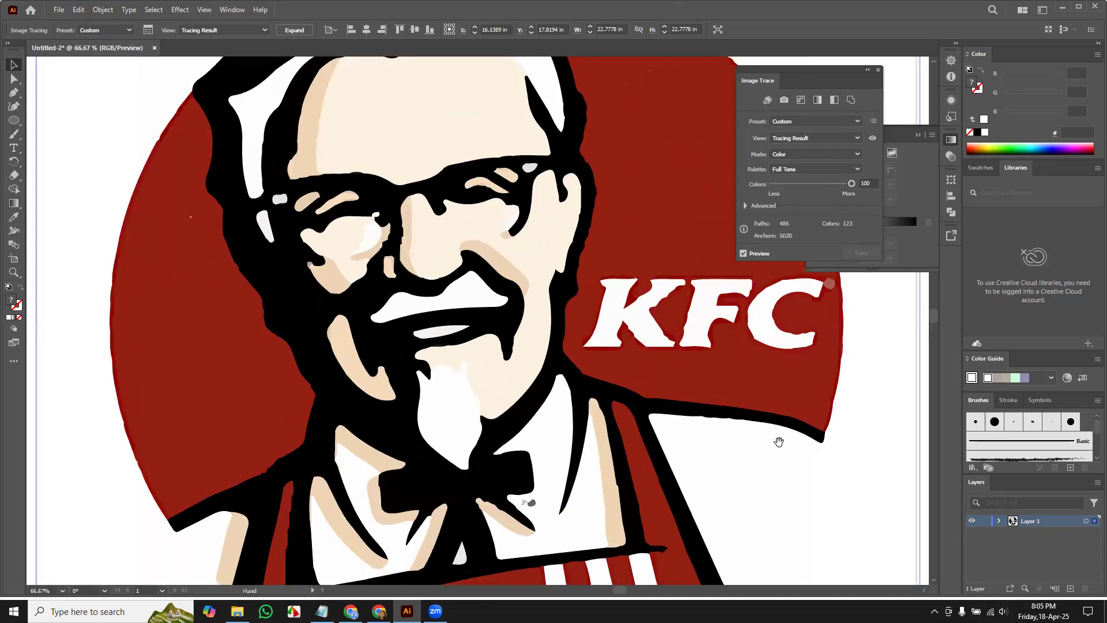
left_click_drag(664, 219, 528, 365)
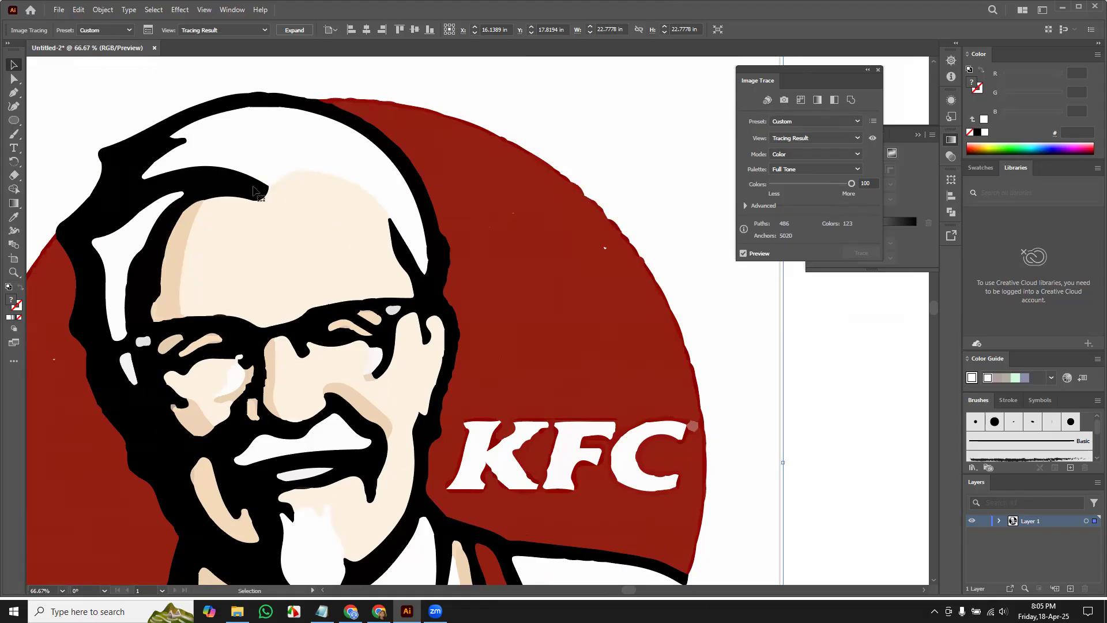
left_click_drag(397, 306, 586, 255)
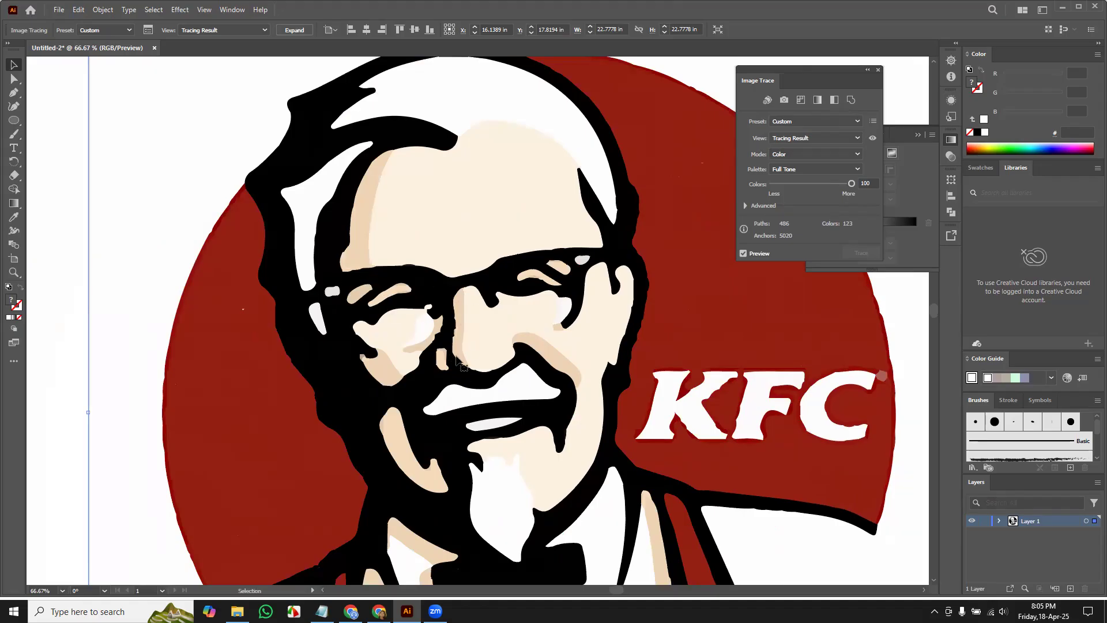
left_click_drag(724, 315, 670, 329)
left_click_drag(640, 242, 608, 252)
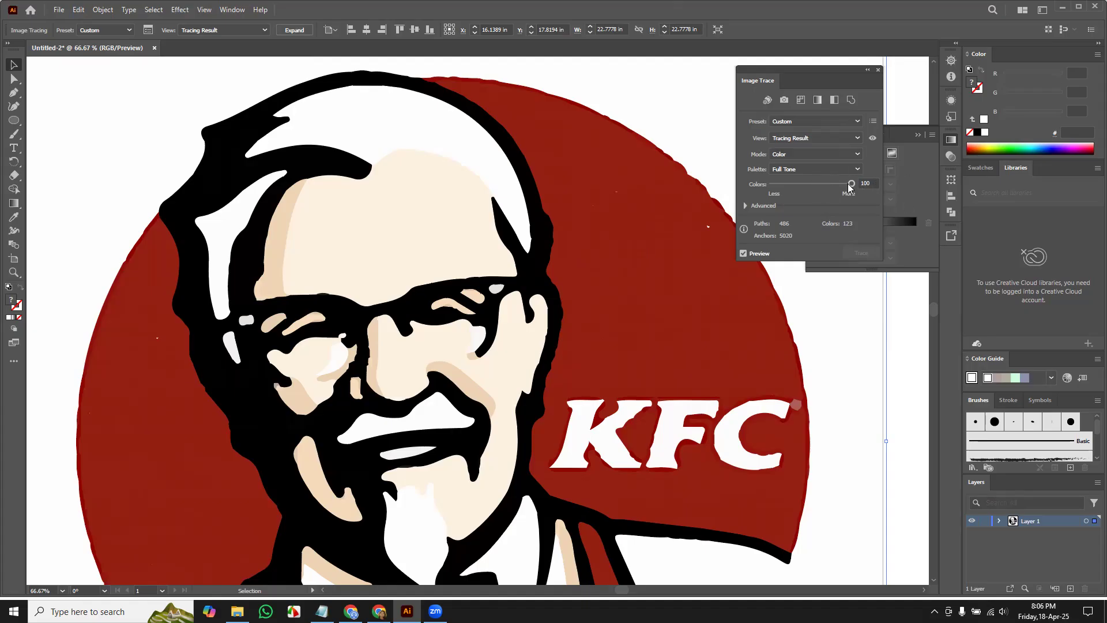
Reduce the trace's Colors value to 23 and check the lettering, collar and apron shapes
left_click_drag(851, 185, 799, 188)
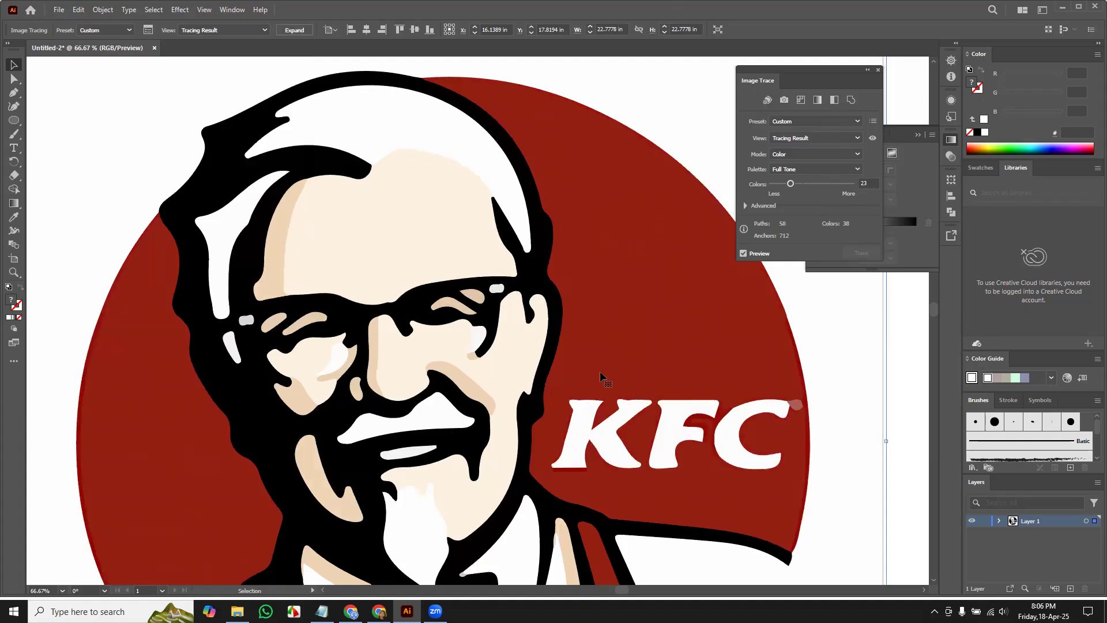
left_click_drag(585, 455, 569, 193)
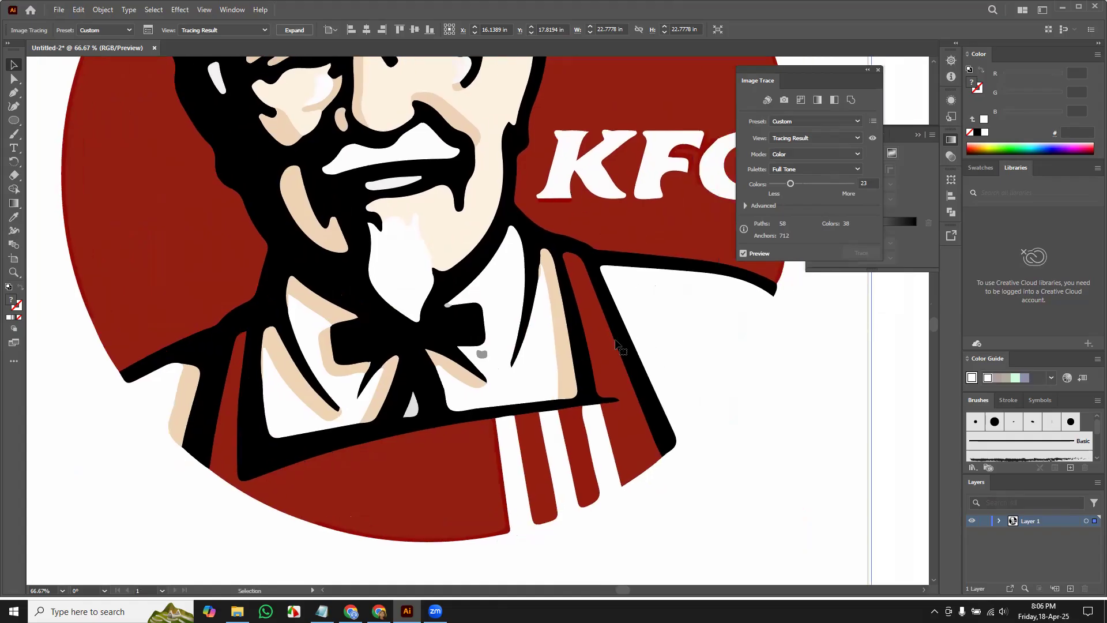
key("a")
key("ctrl+minus")
key("ctrl+minus")
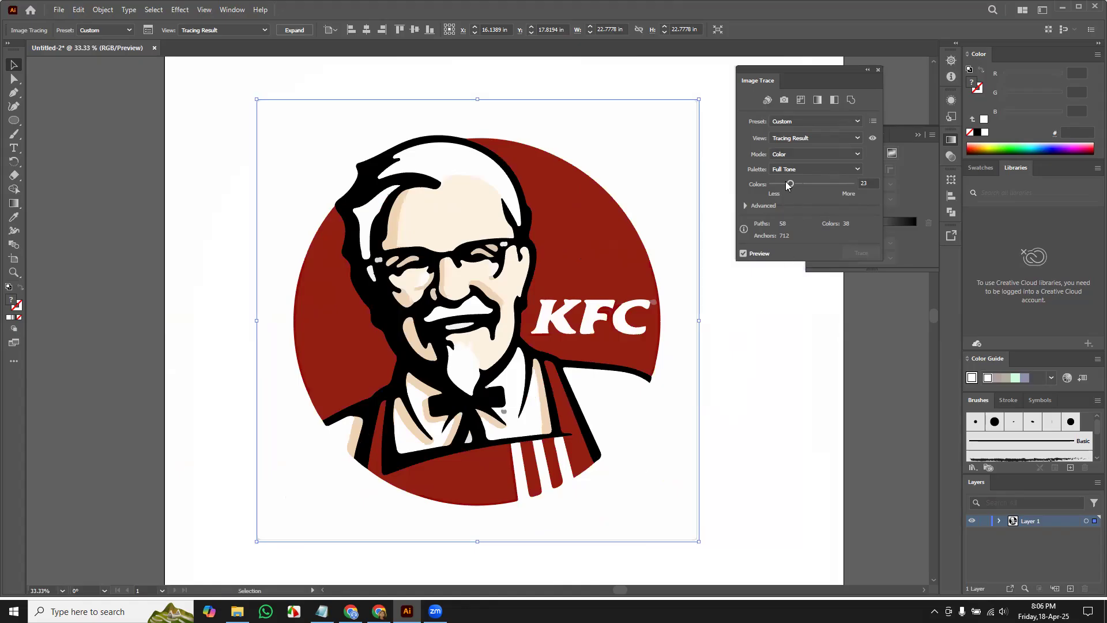
Lower the trace's Colors value to 9 and inspect the face and lettering edges
left_click_drag(789, 187, 779, 187)
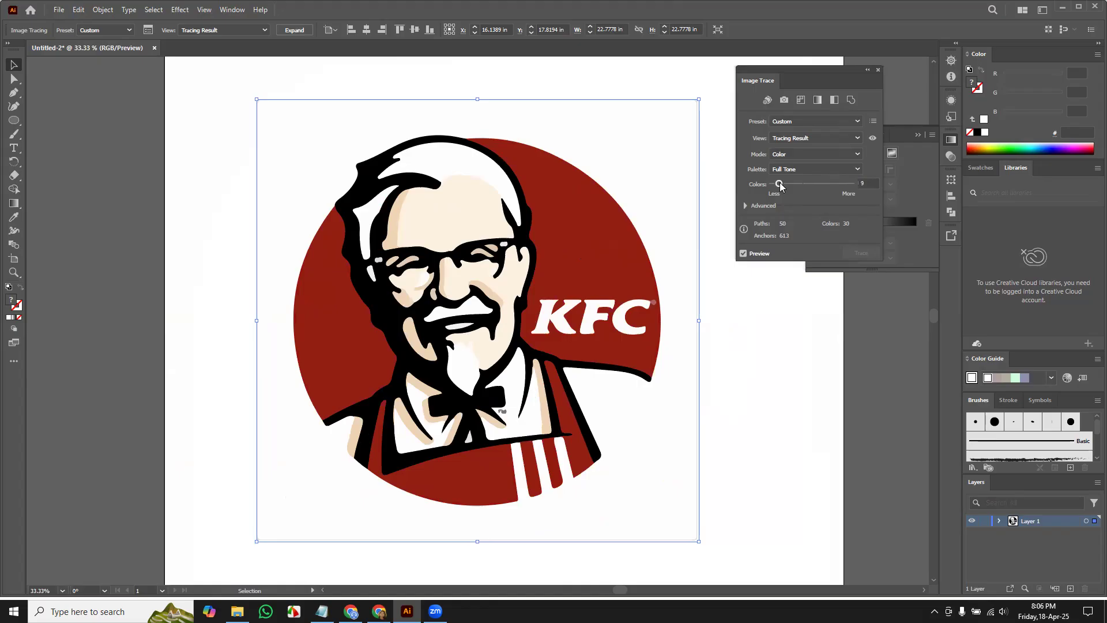
key("ctrl+equal")
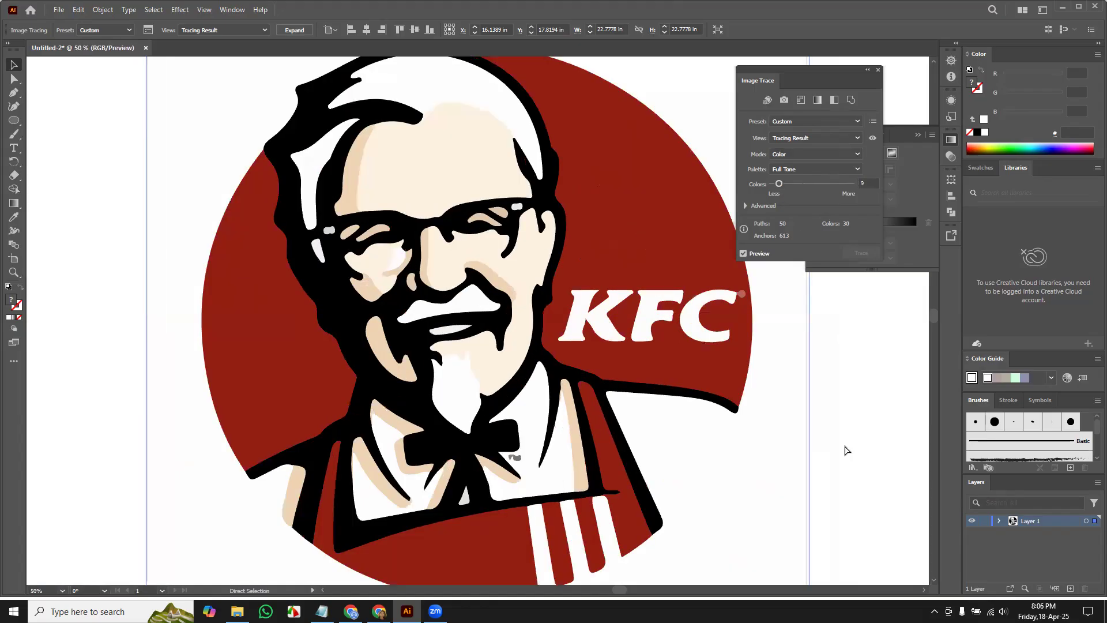
key("ctrl+equal")
left_click_drag(659, 148, 547, 332)
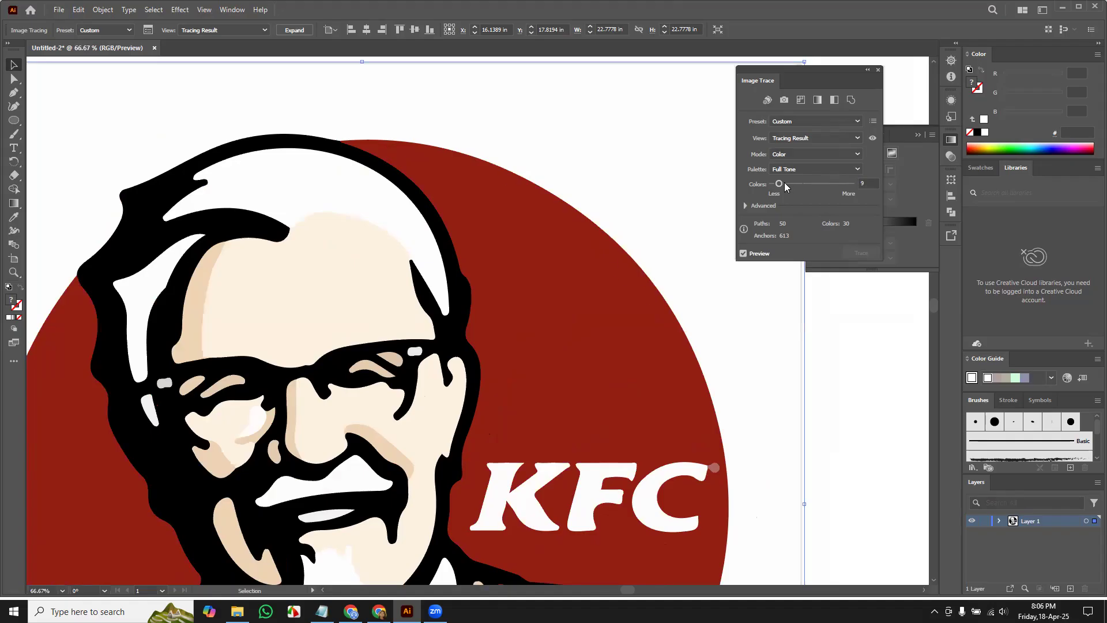
Set the trace's Colors value to 6 and review the whole logo on the artboard
left_click_drag(779, 185, 744, 189)
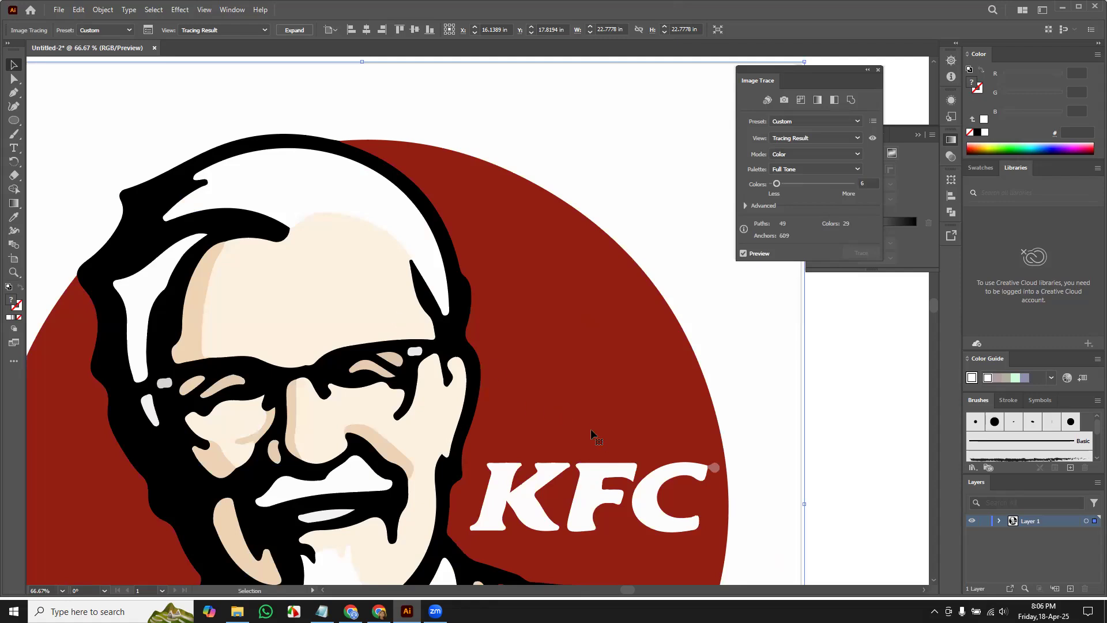
key("a")
key("ctrl+0")
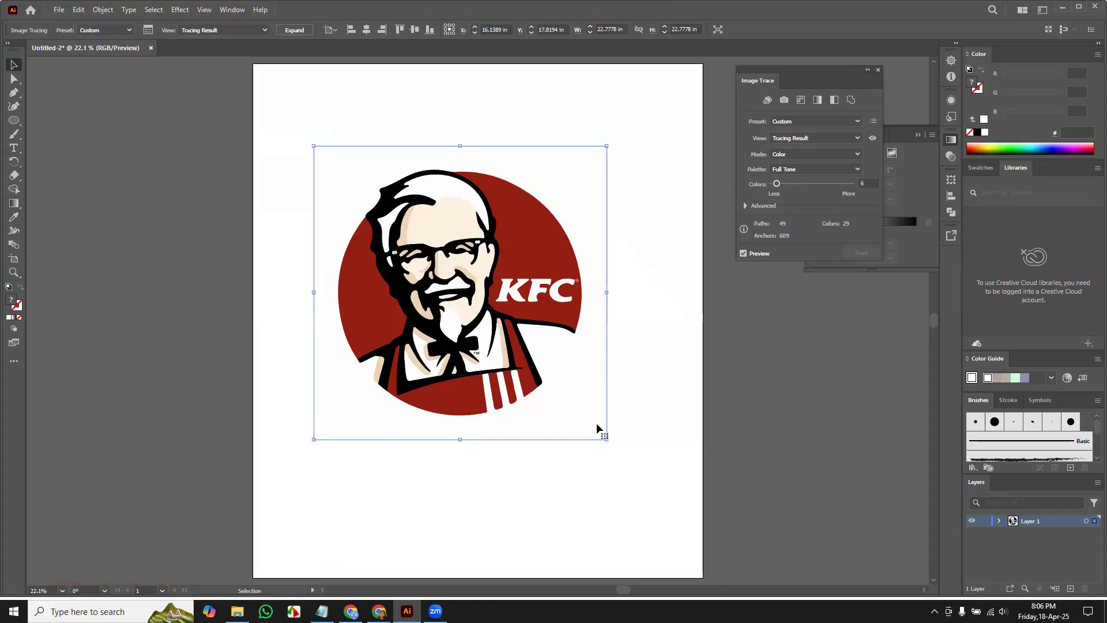
Reveal the advanced tracing options and examine the traced face and KFC lettering up close
left_click(745, 205)
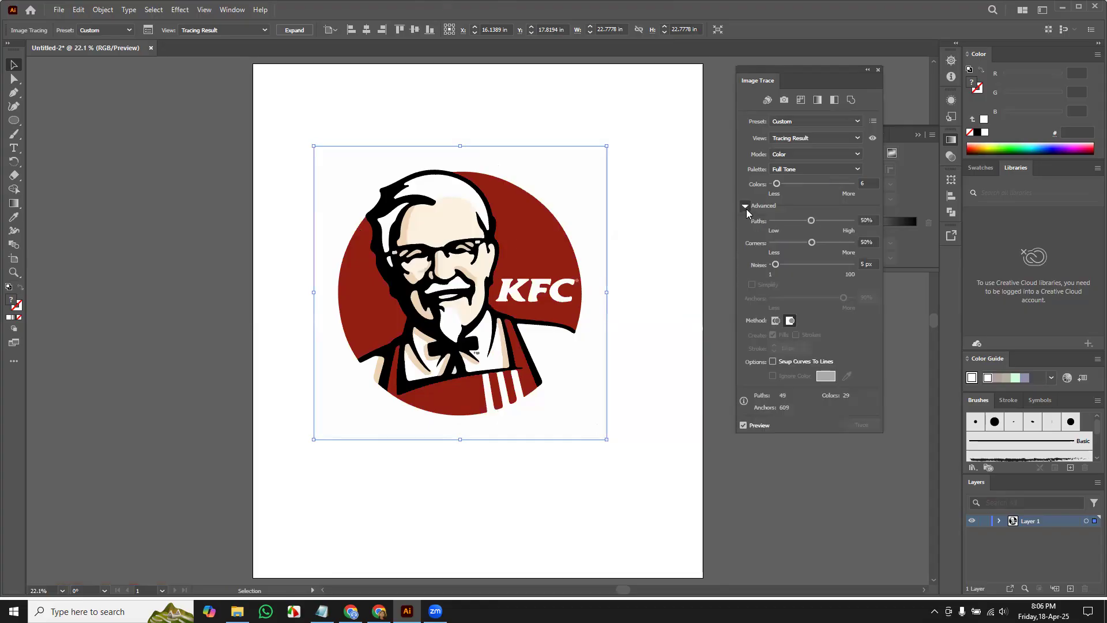
key("ctrl")
scroll(400, 265, "up", 4)
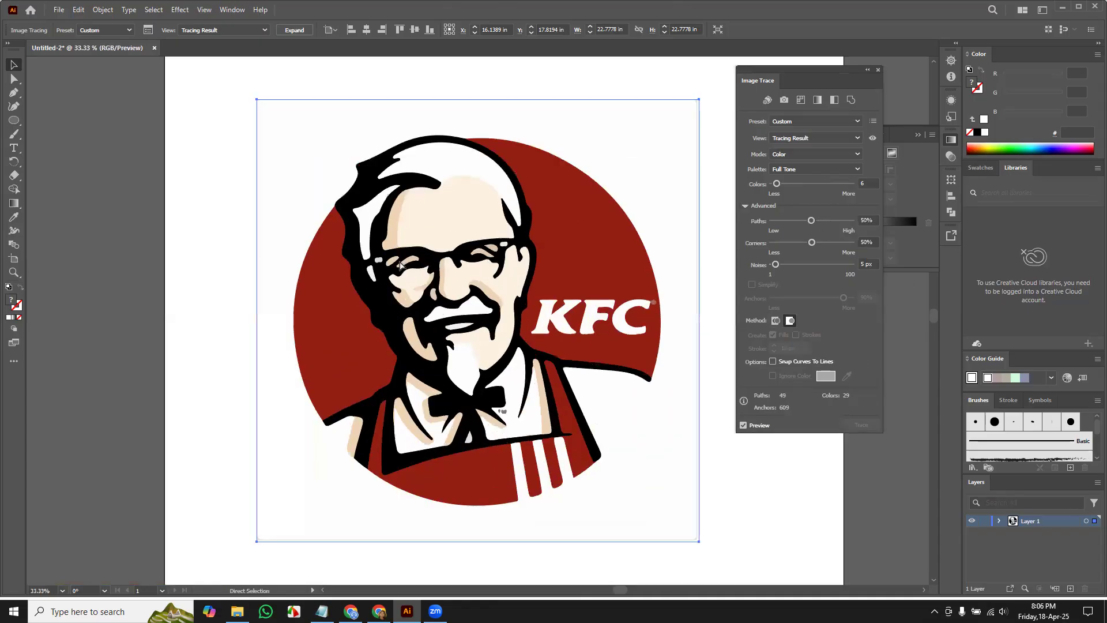
key("space")
left_click_drag(673, 201, 510, 257)
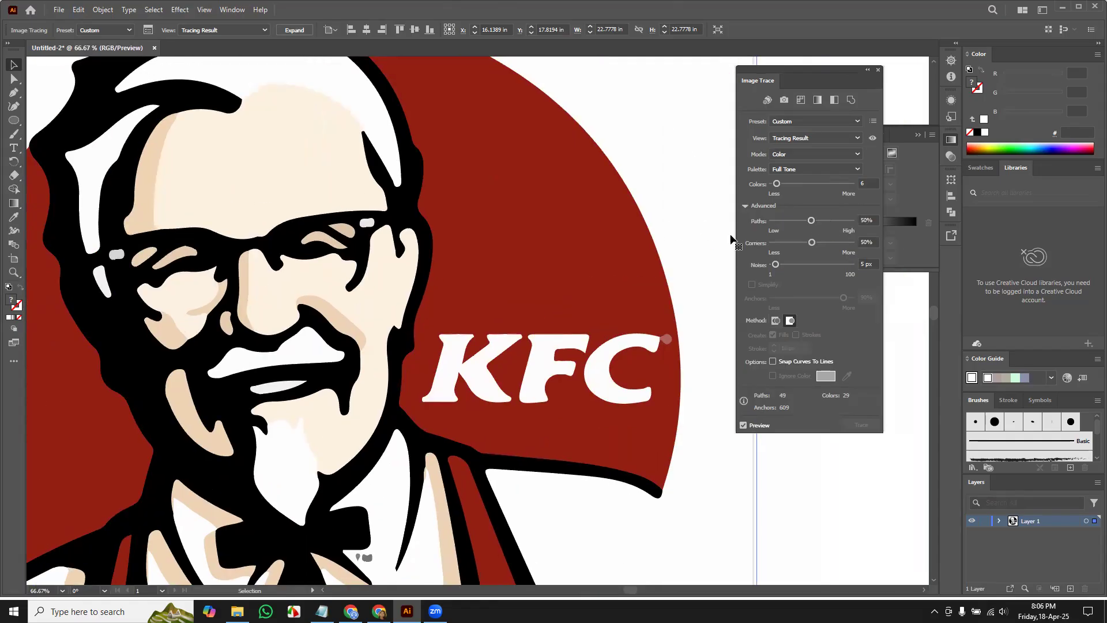
scroll(604, 248, "up", 1)
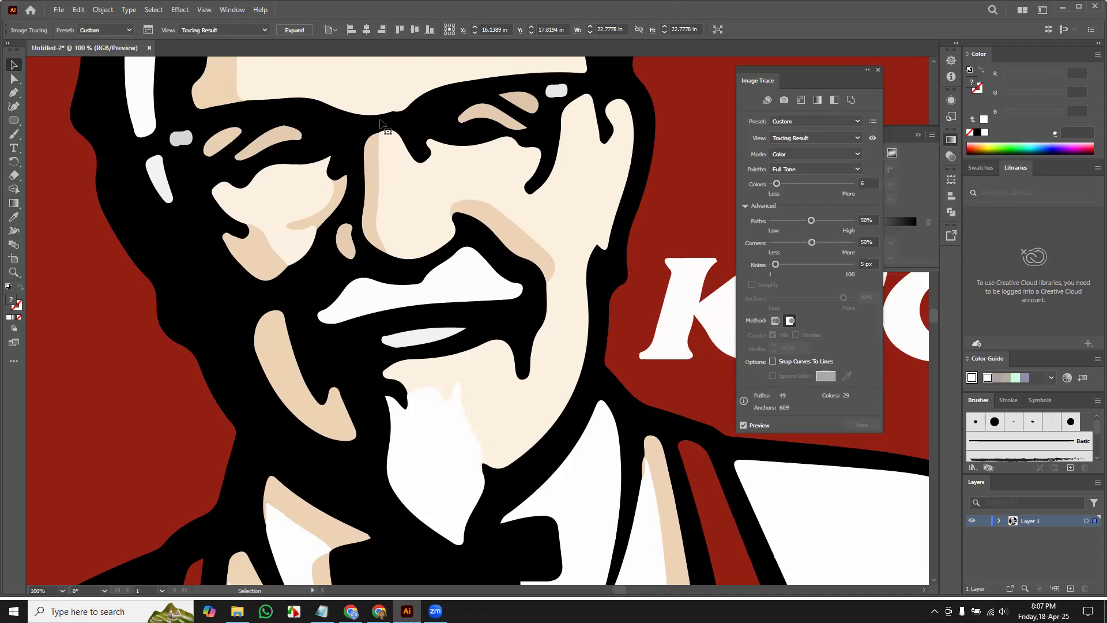
Try Paths values of 31%, 7%, 73% and 8% to compare how closely the trace follows the face's edges
left_click_drag(812, 225, 798, 225)
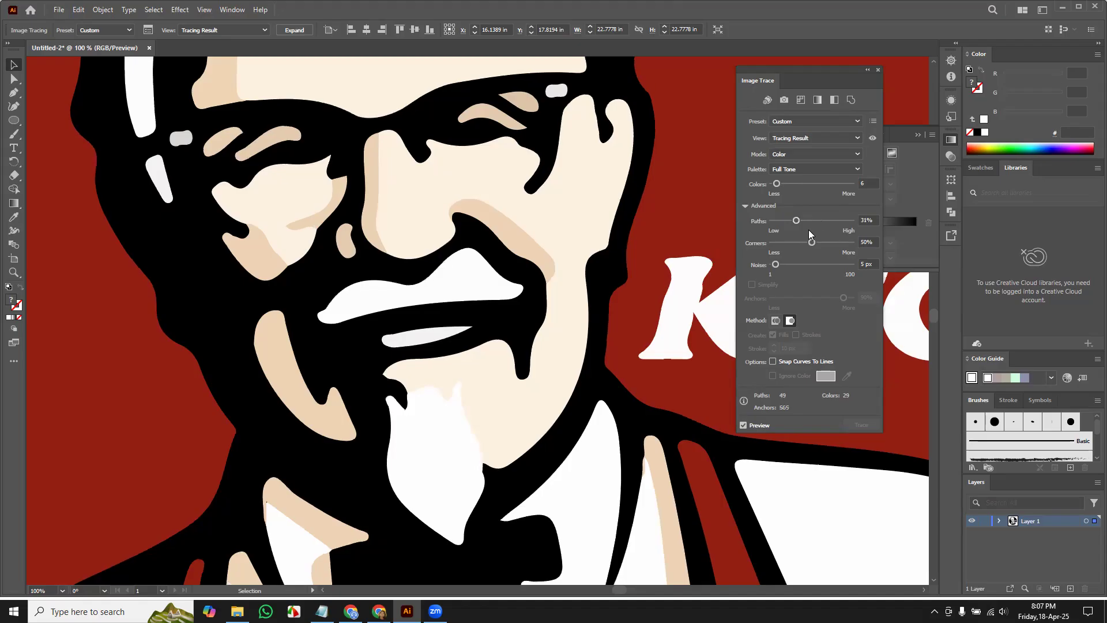
left_click_drag(799, 225, 778, 223)
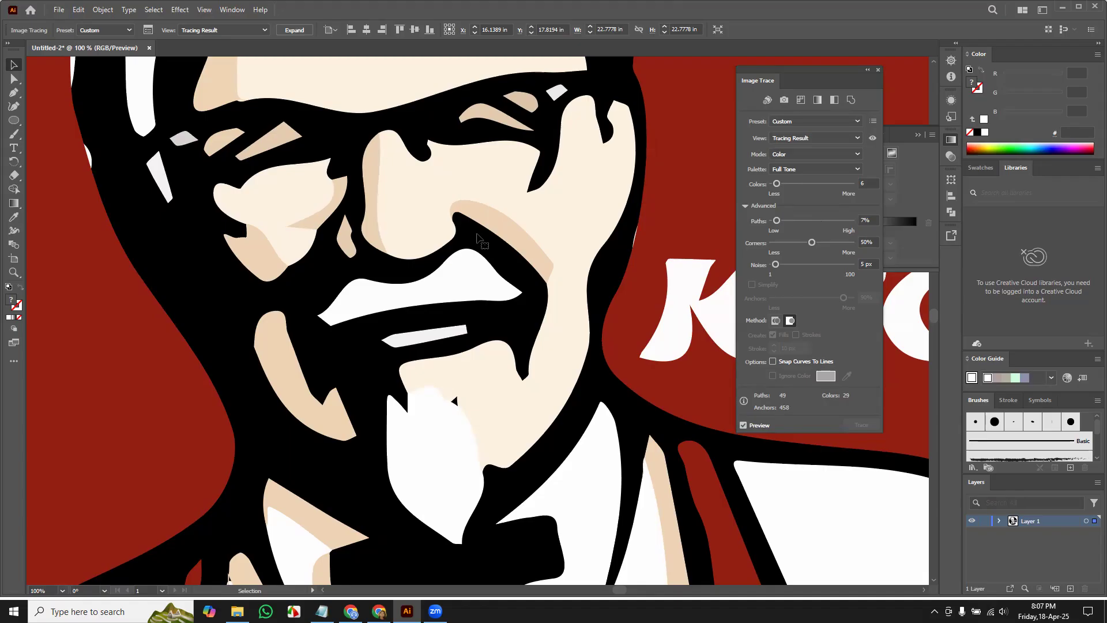
key("ctrl+minus")
key("ctrl+minus")
left_click(830, 222)
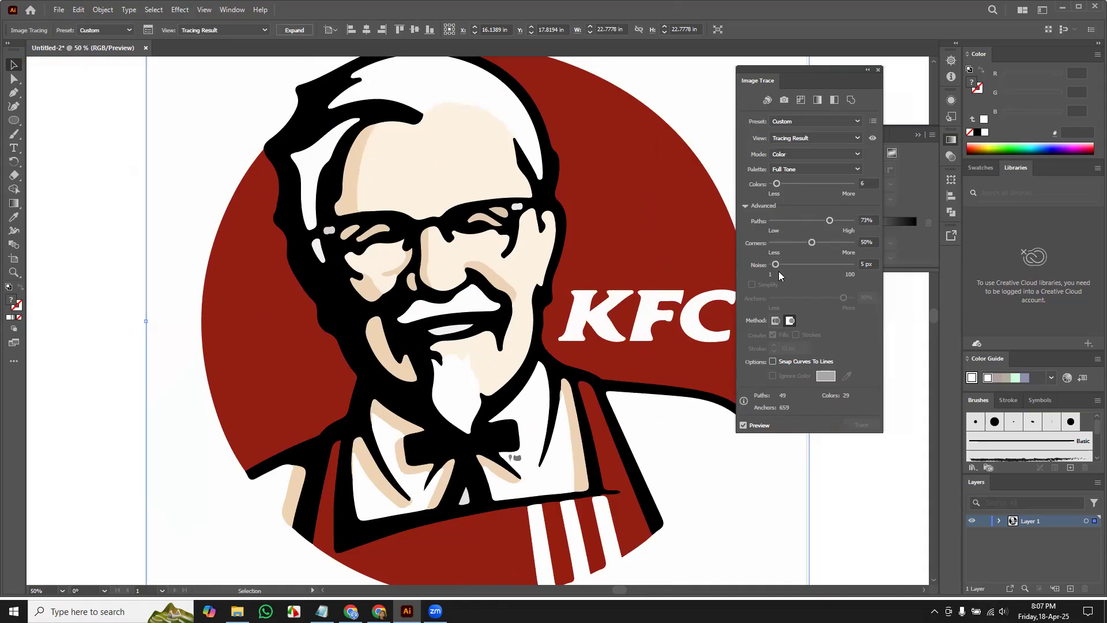
left_click(777, 220)
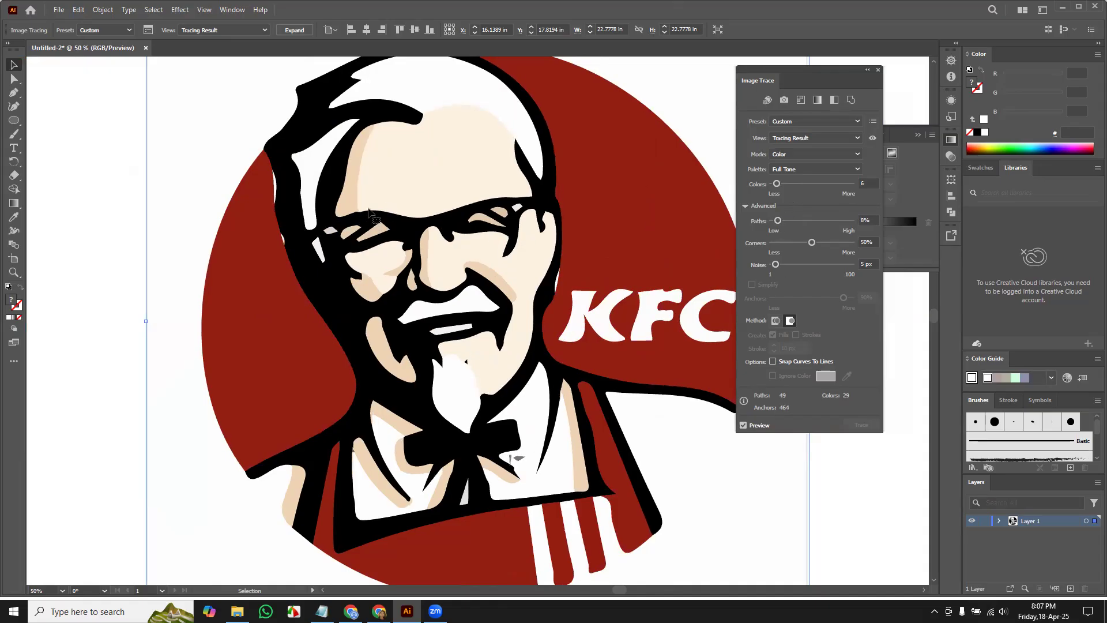
Raise the trace's Paths value and bring it to 49%
left_click(829, 220)
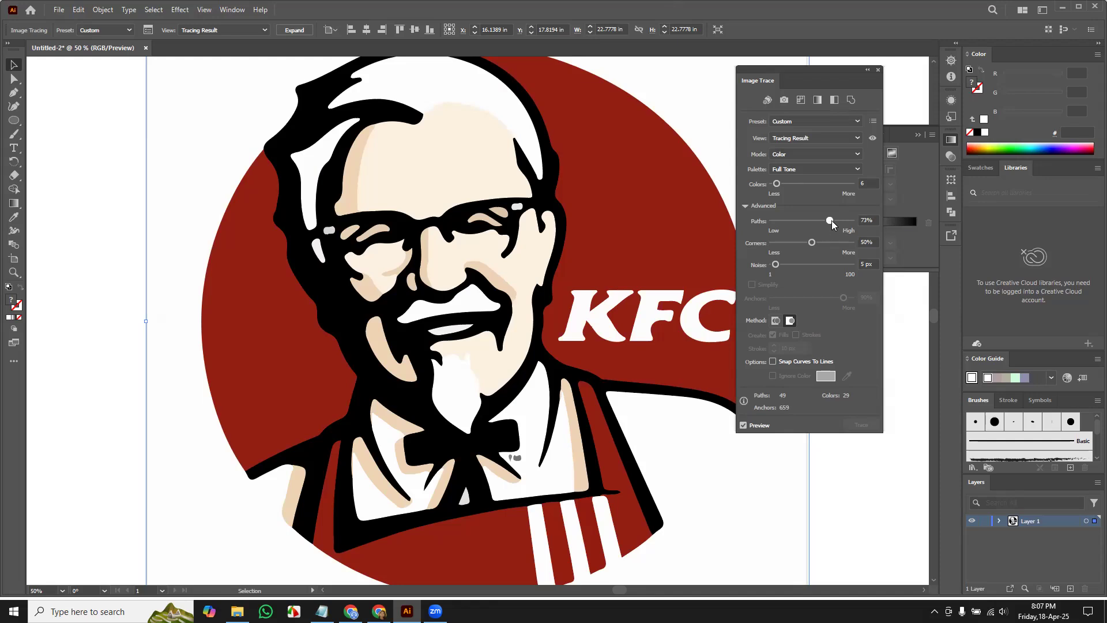
left_click_drag(830, 221, 818, 222)
left_click_drag(816, 220, 811, 221)
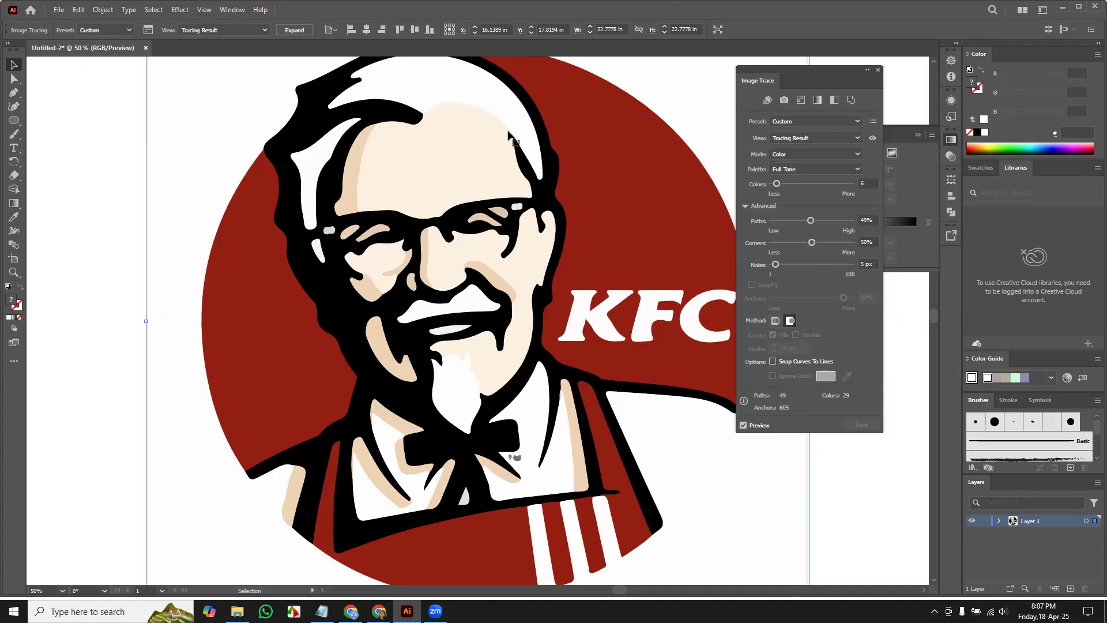
Compare the trace with Corners at 94% and 0%, and set Corners to 51% and Paths to 47%
left_click_drag(811, 243, 835, 245)
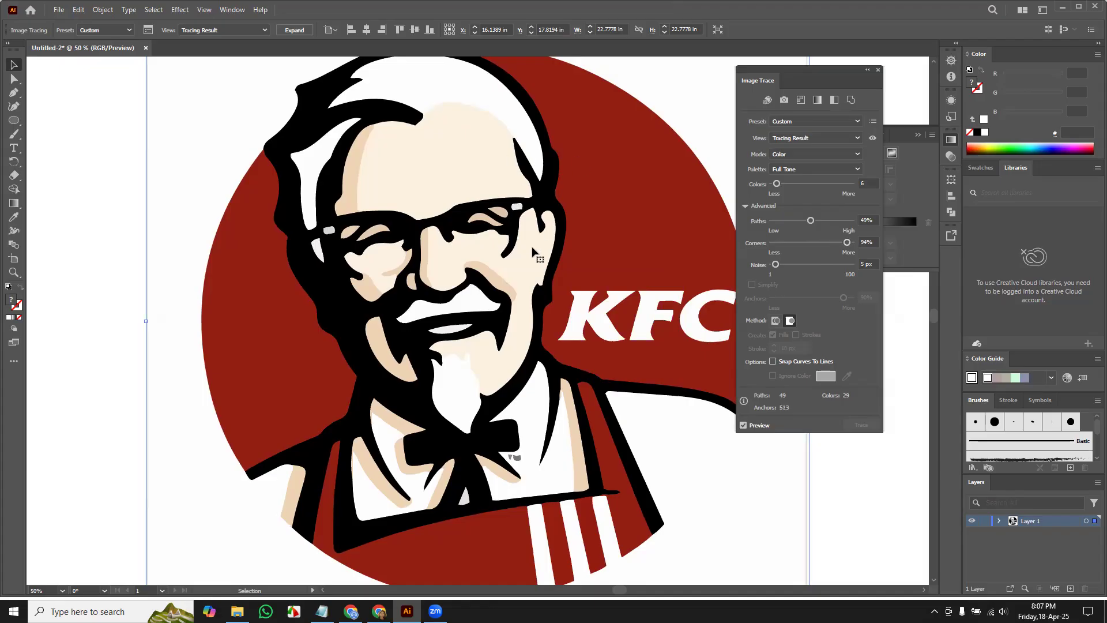
key("a")
key("ctrl+equal")
key("ctrl+equal")
left_click_drag(845, 243, 843, 242)
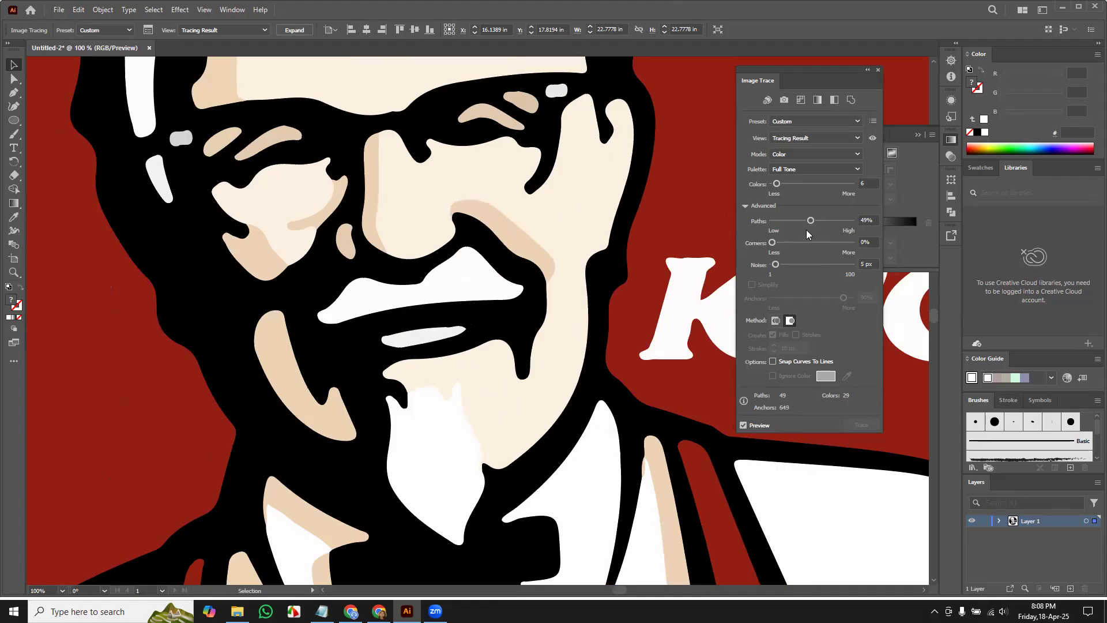
left_click_drag(771, 245, 838, 245)
mouse_move(772, 246)
left_mouse_down()
mouse_move(814, 248)
mouse_move(810, 223)
left_mouse_up()
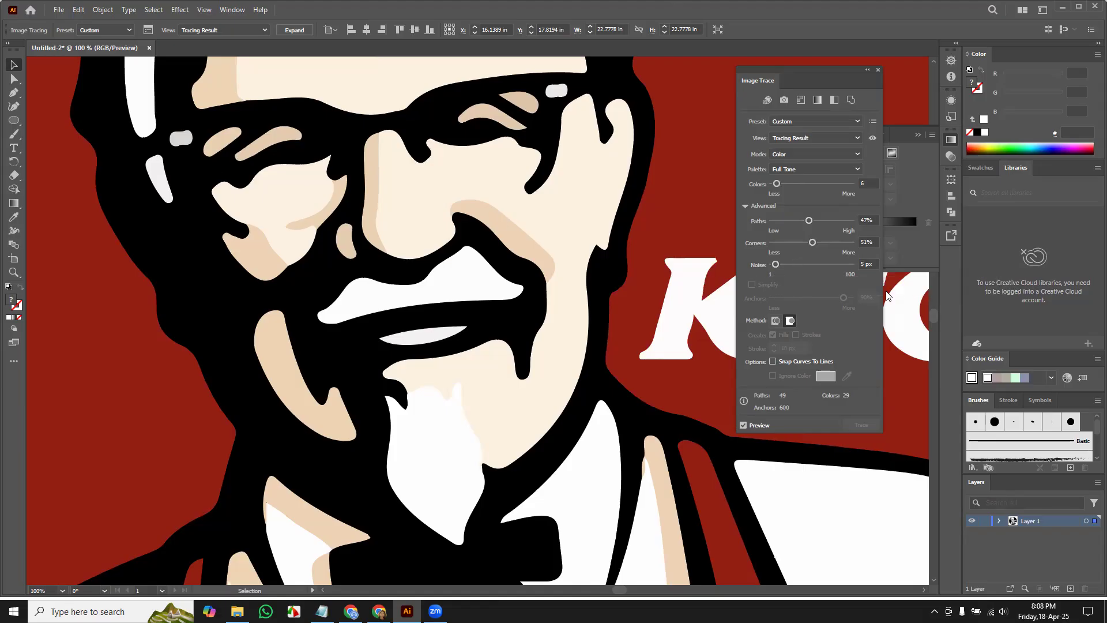
Try a Noise value of 84 px on the whole logo and restore it to 5 px
left_click_drag(775, 264, 839, 264)
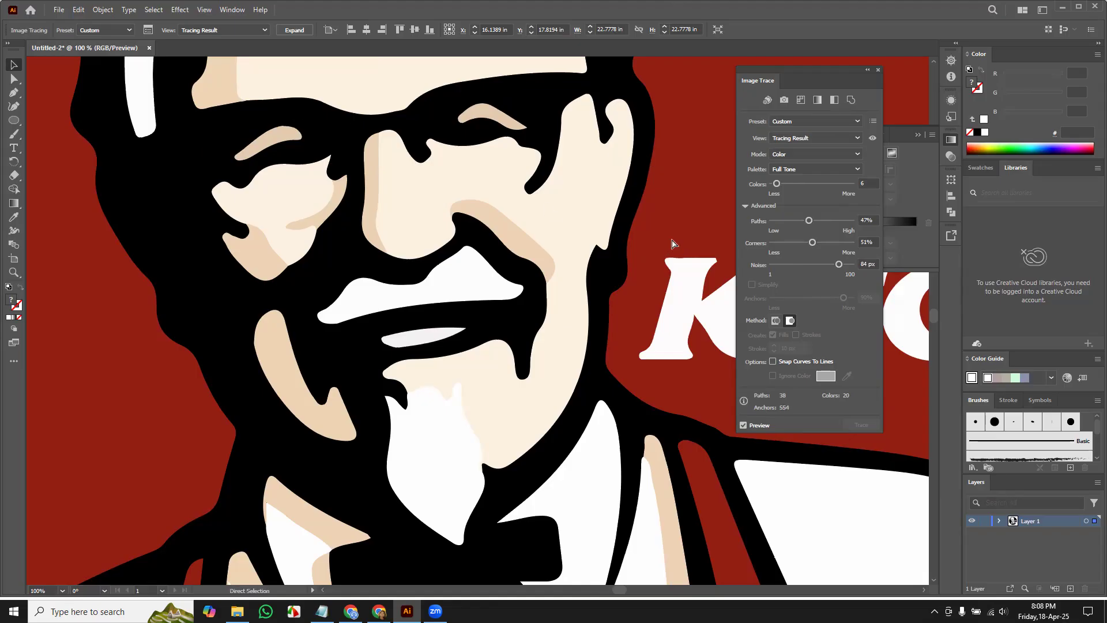
key("ctrl+minus")
key("ctrl+minus")
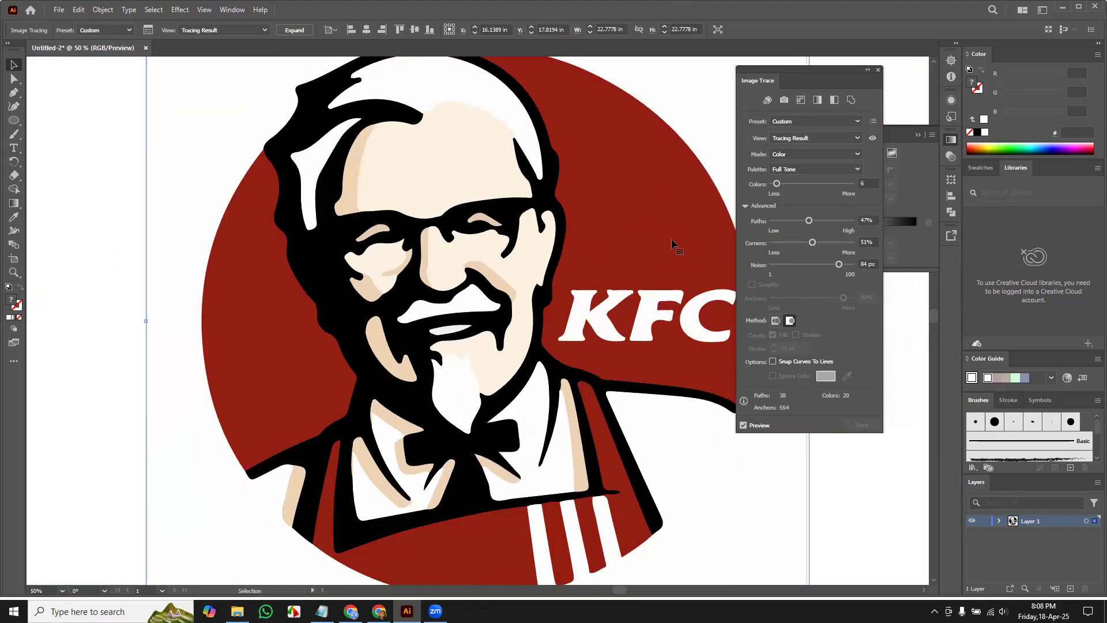
left_click_drag(838, 265, 774, 268)
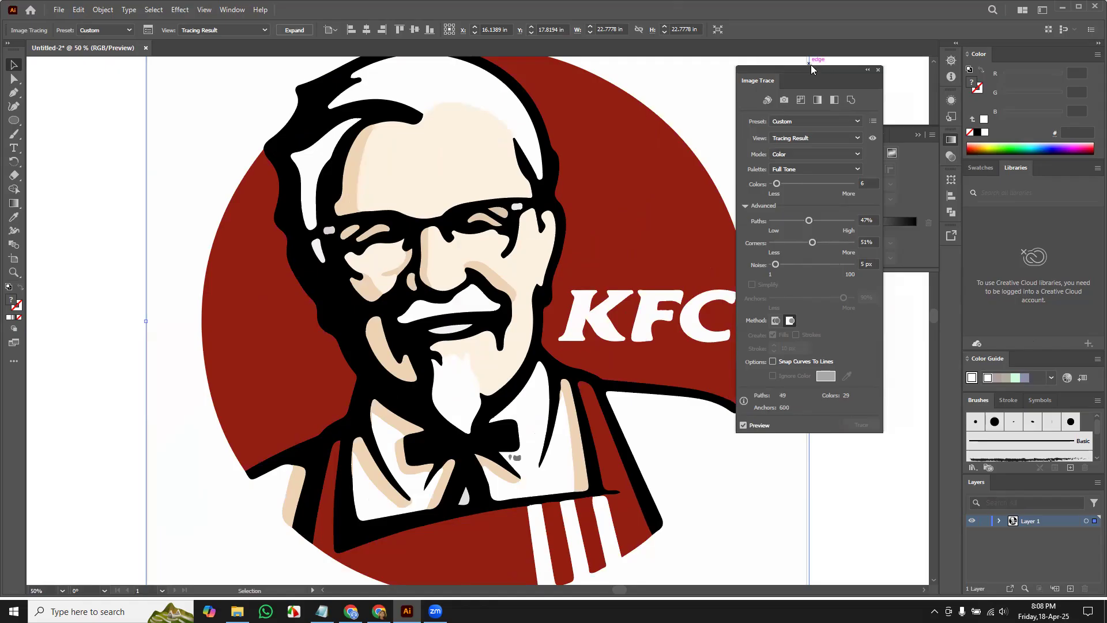
Expand the traced logo into editable vector paths and close the Image Trace settings
left_click_drag(827, 70, 851, 77)
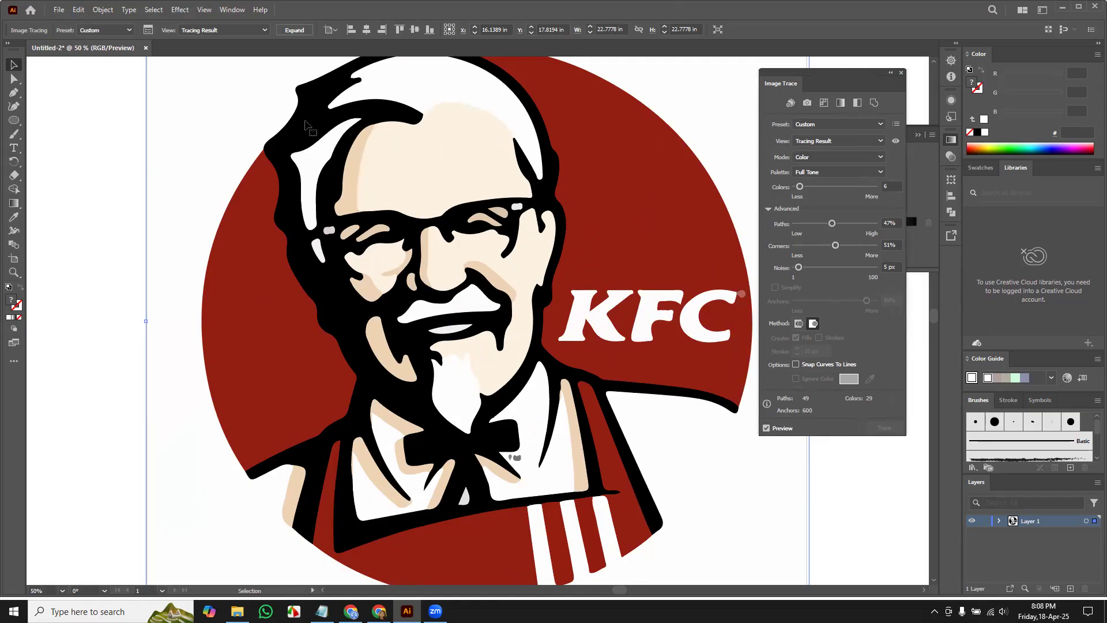
left_click(295, 30)
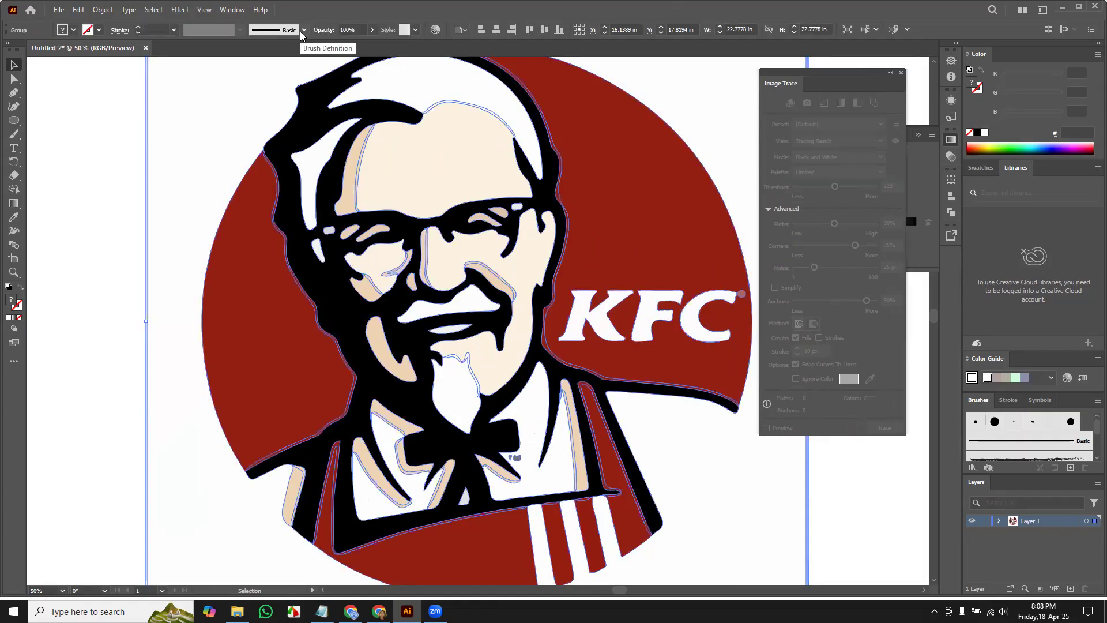
left_click(901, 73)
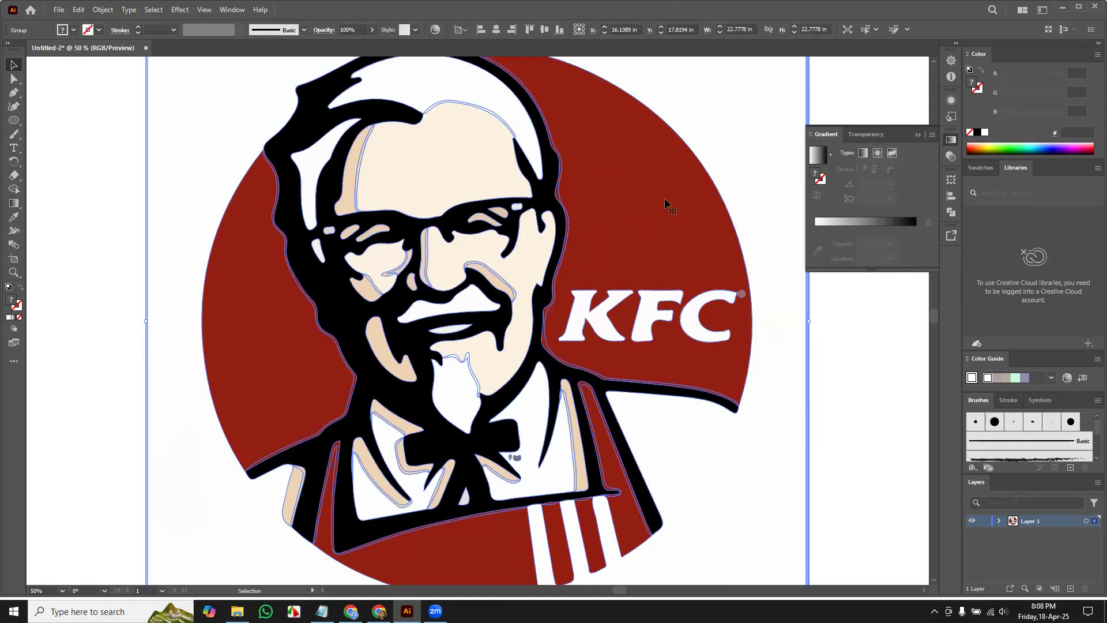
Ungroup the expanded logo and move all its pieces off the artboard to the empty area on its left
key("ctrl+minus")
key("ctrl+minus")
key("ctrl+minus")
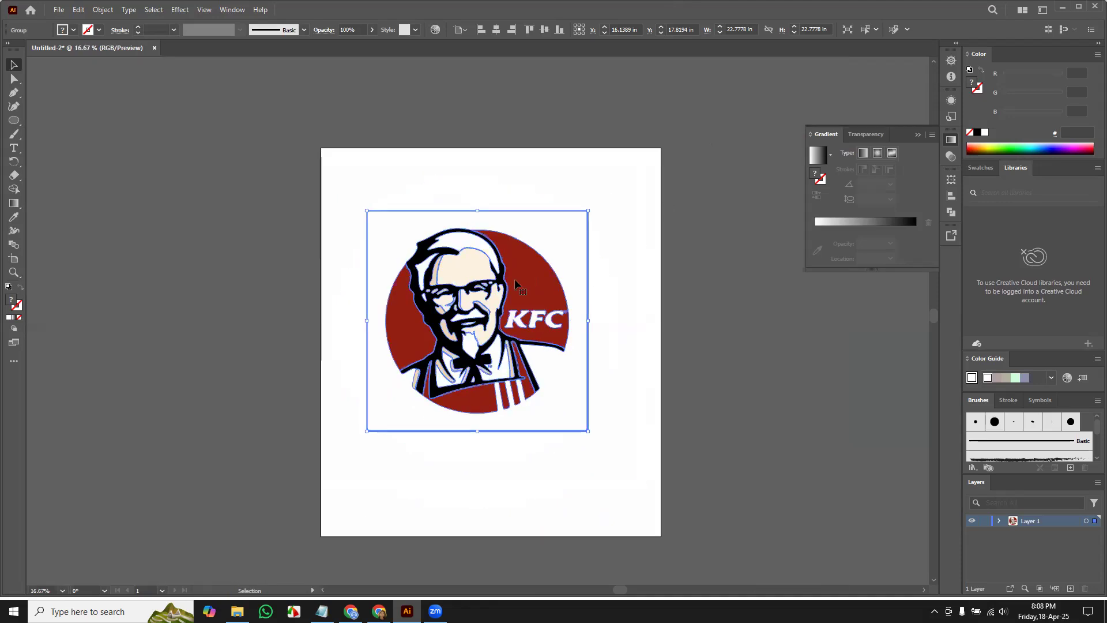
right_click(514, 278)
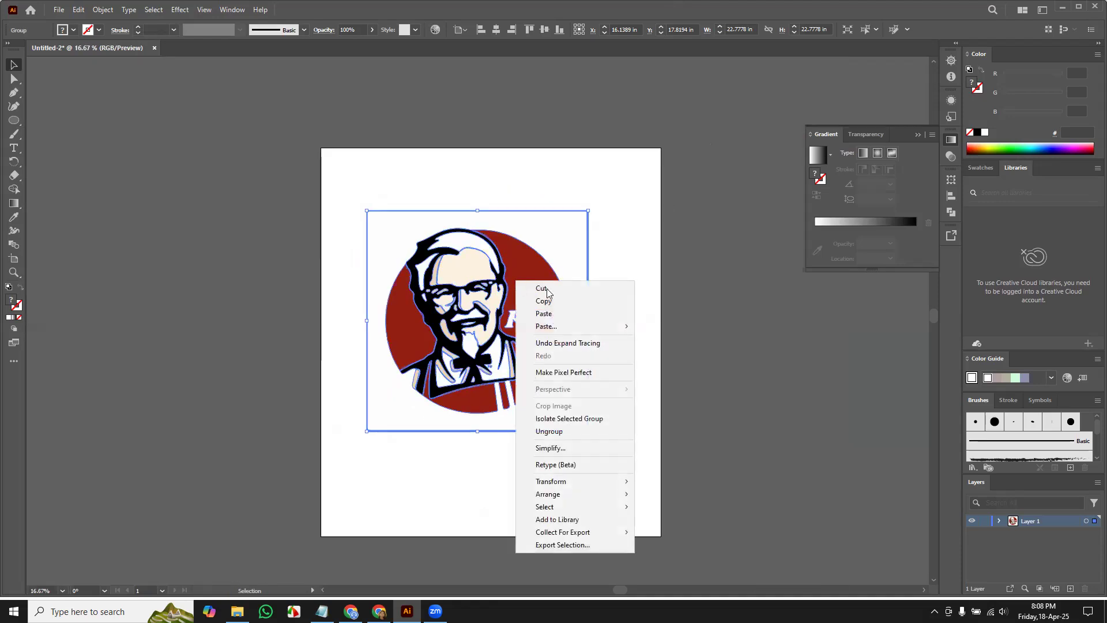
left_click(575, 434)
left_click_drag(276, 151, 637, 522)
left_click_drag(528, 291, 204, 216)
Delete the white background square and the leftover edge slivers around the logo
left_click(273, 206)
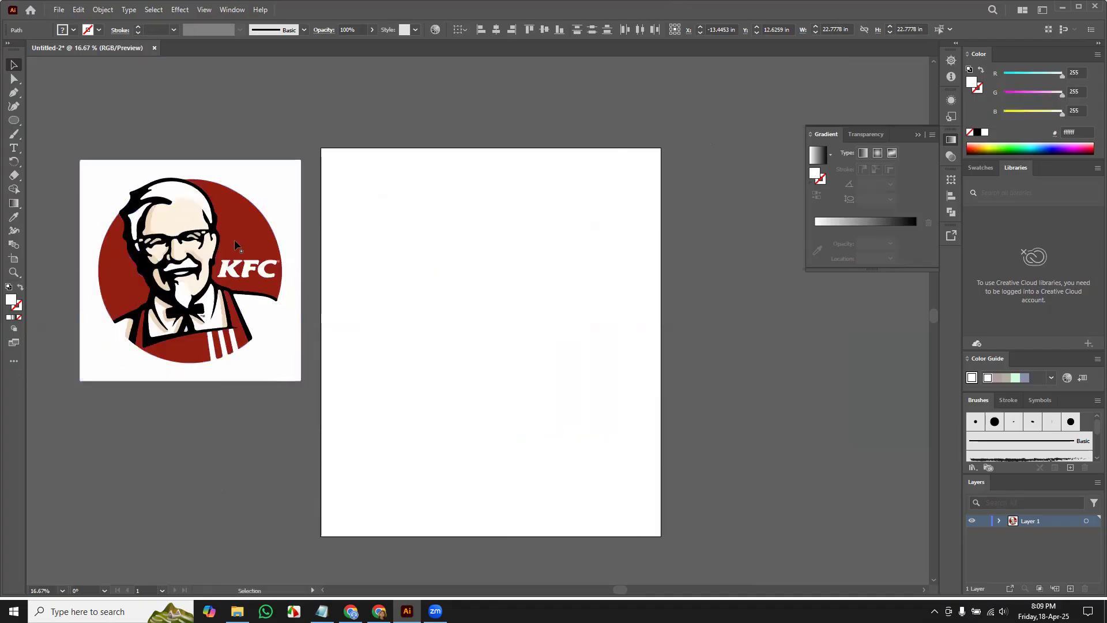
key("Delete")
left_click(276, 198)
key("Delete")
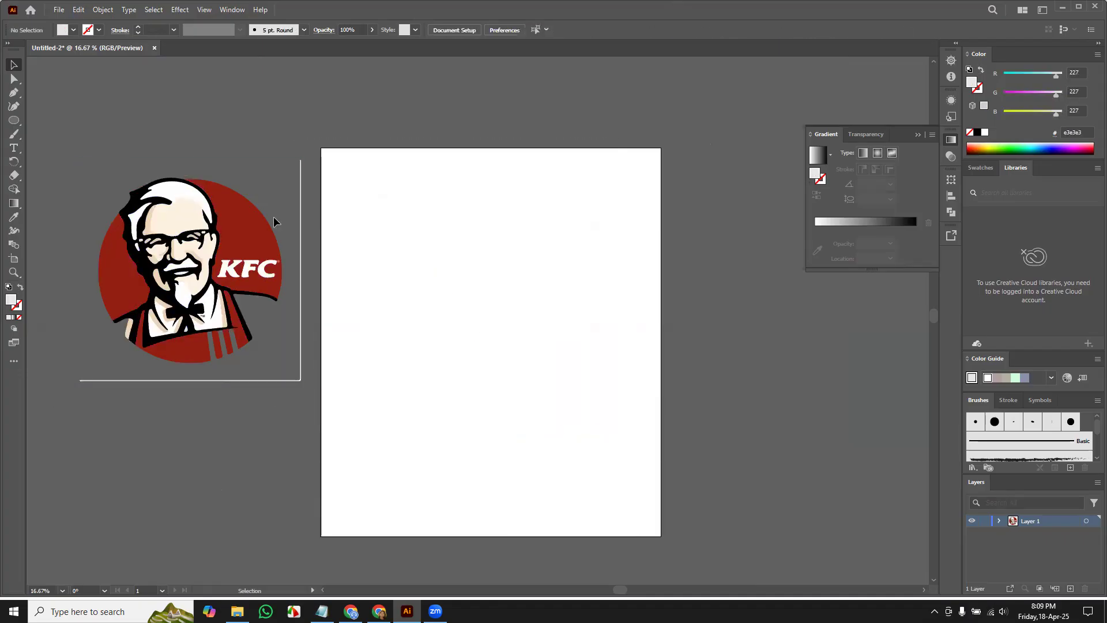
left_click_drag(283, 195, 308, 225)
key("Delete")
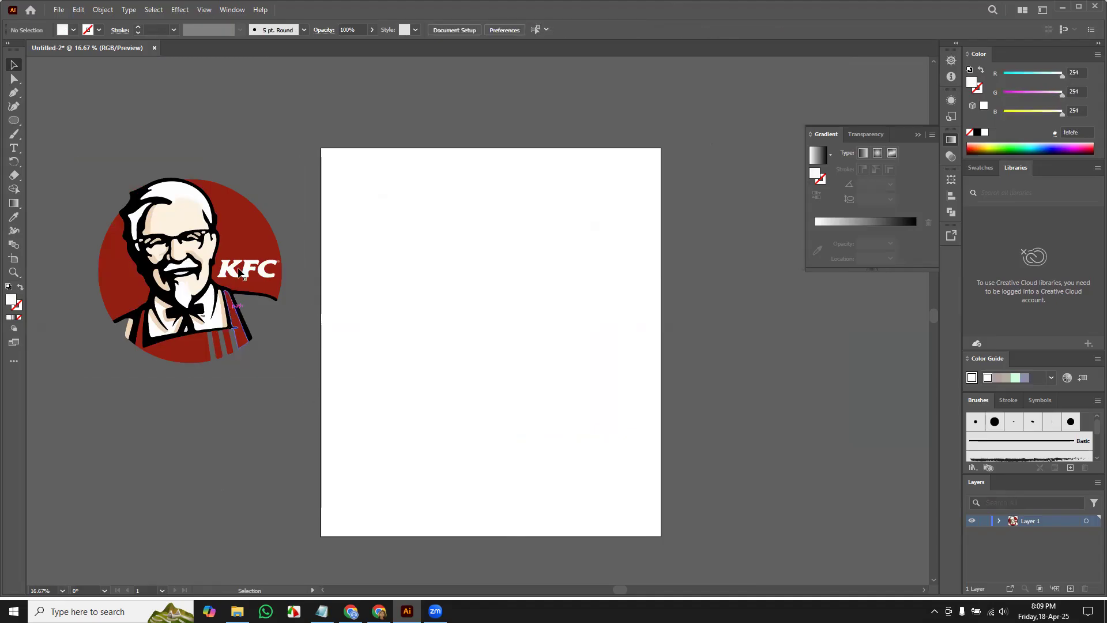
Display the swatches and fill the circle's red section left of the face with magenta (ec008c)
left_click(132, 273)
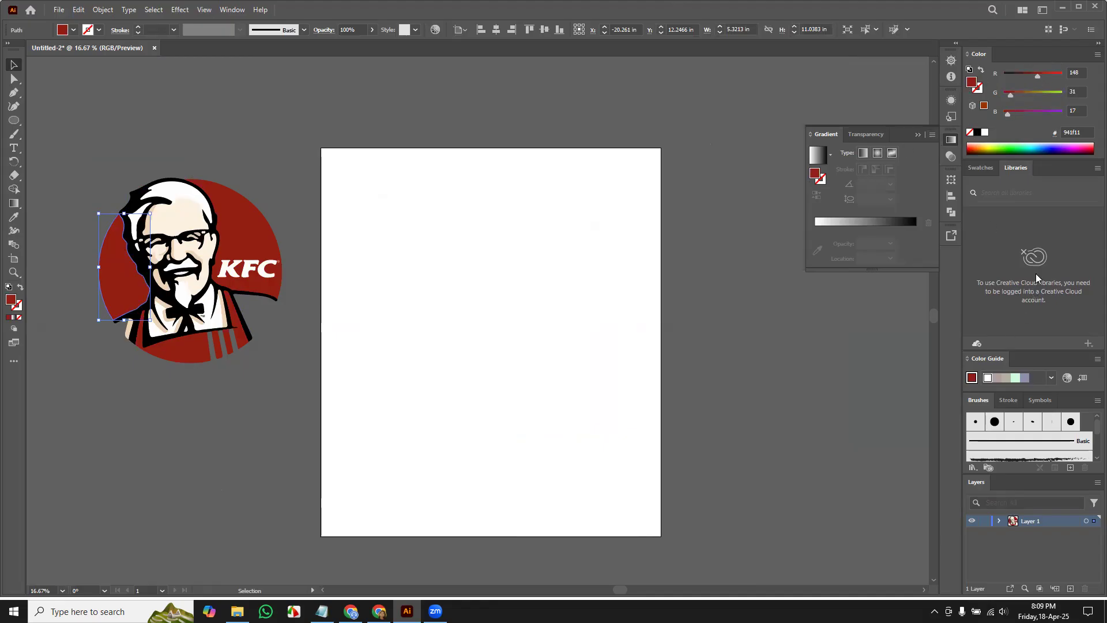
left_click(229, 11)
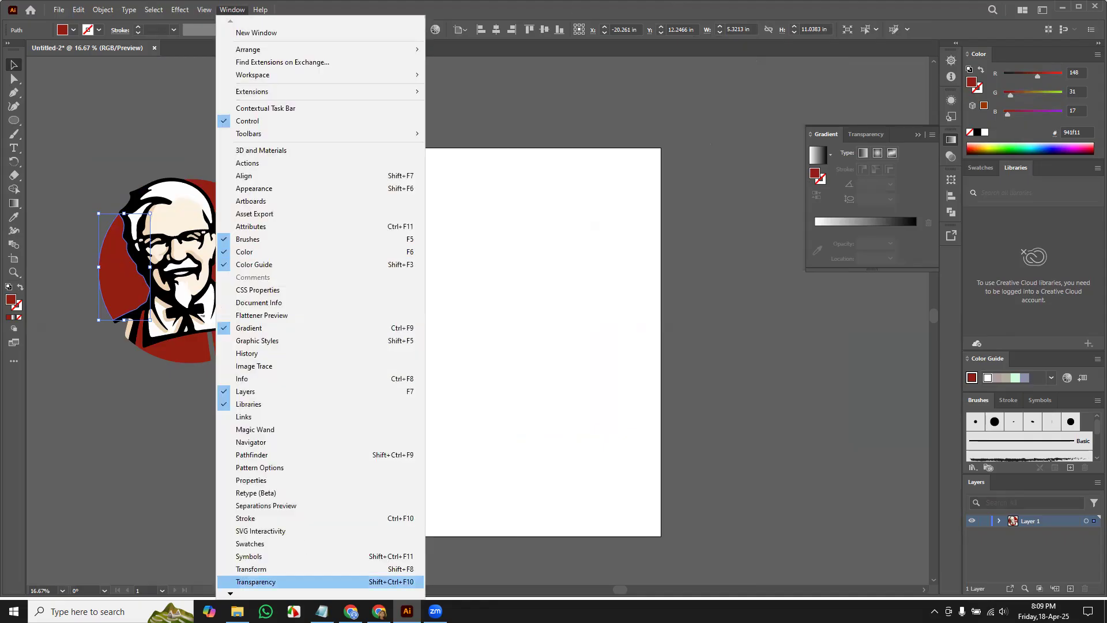
left_click(322, 544)
left_click(1042, 204)
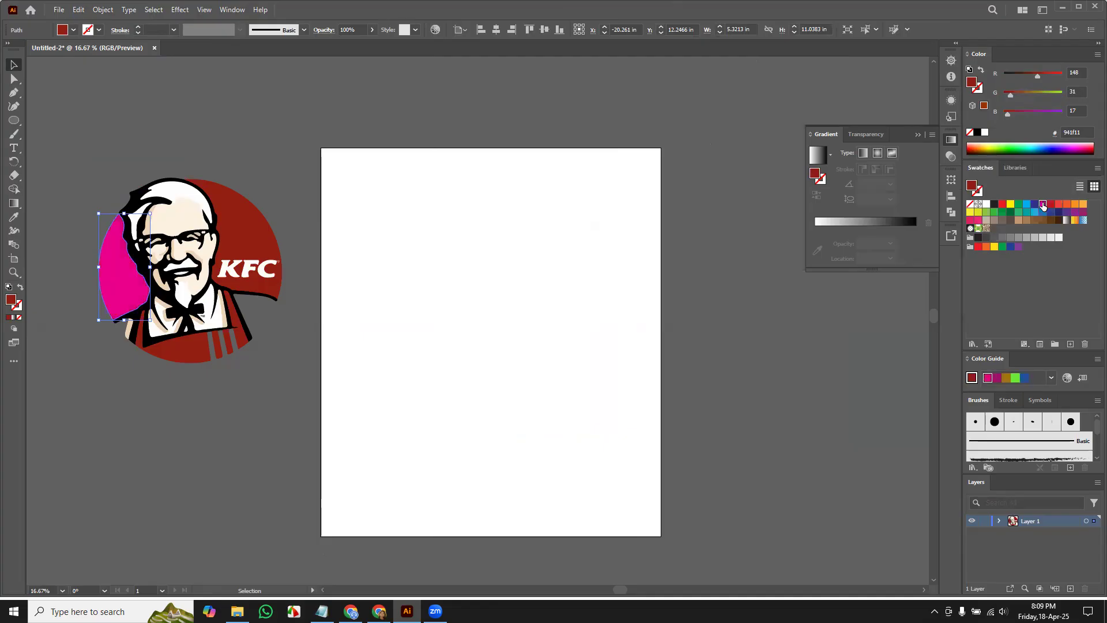
Fill the red section behind the KFC lettering with dark brown (594a42)
left_click(254, 207)
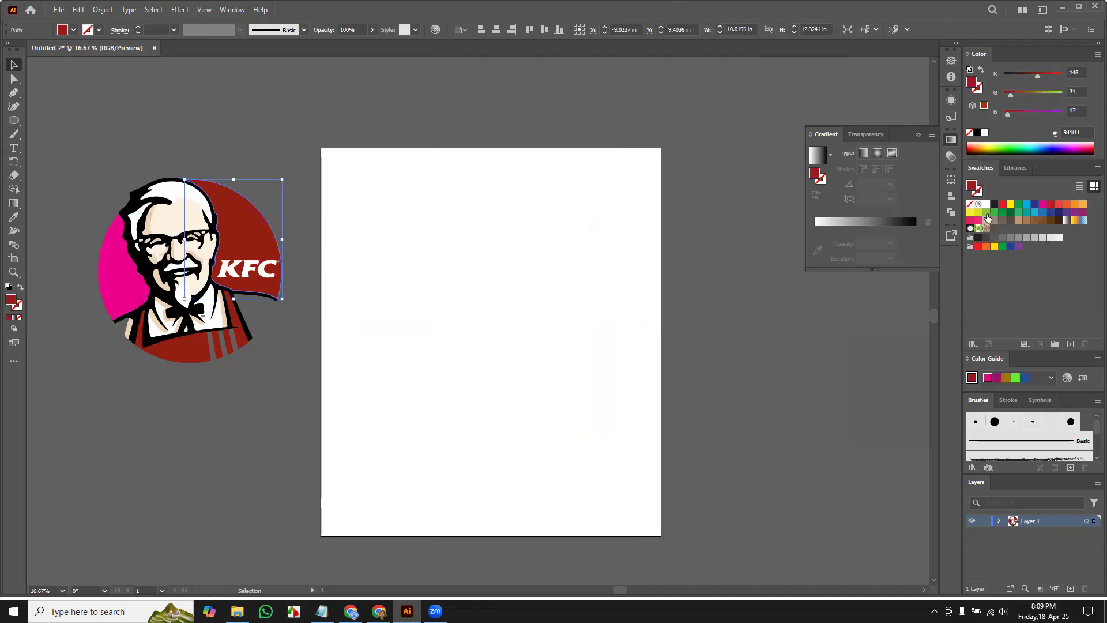
left_click(1010, 220)
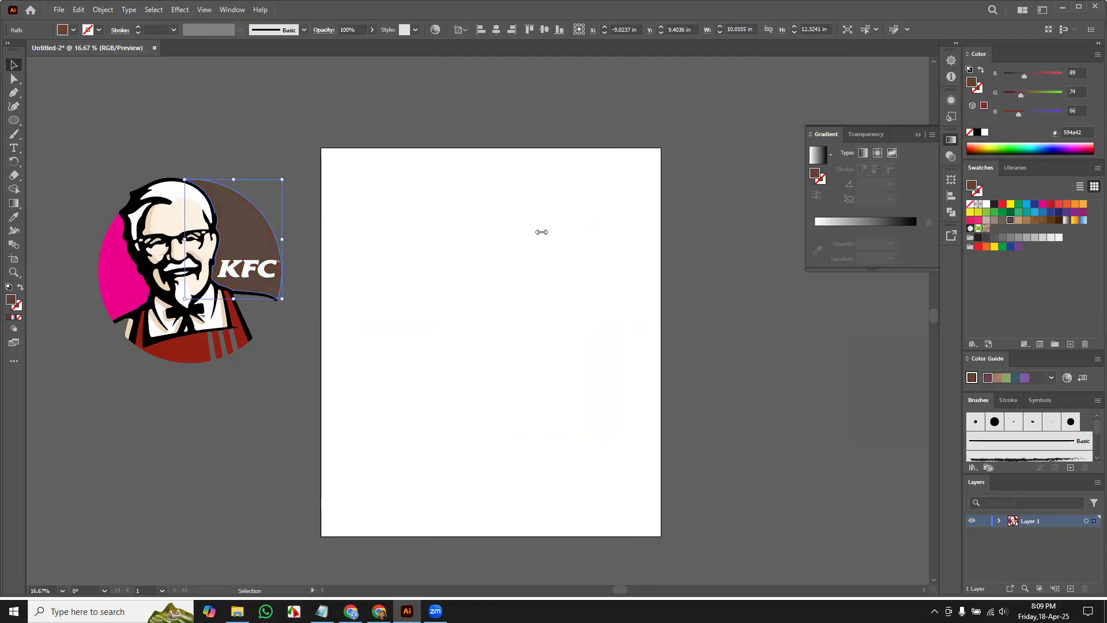
left_click(268, 270)
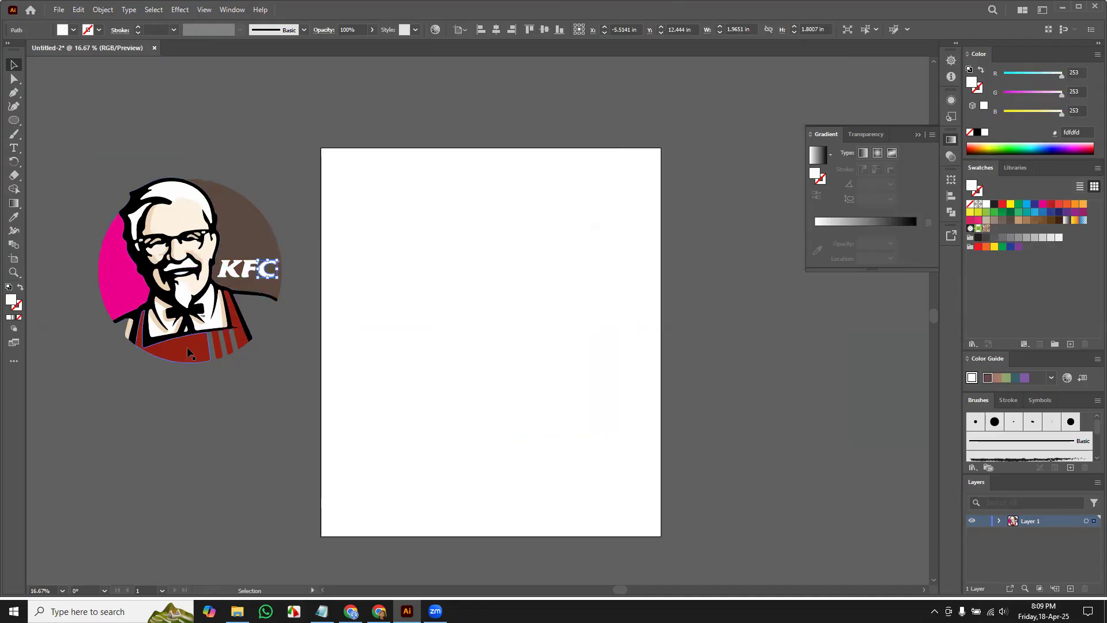
Fill the left part of the red apron with magenta (ec008c) and deselect it
left_click(180, 315)
left_click(1042, 204)
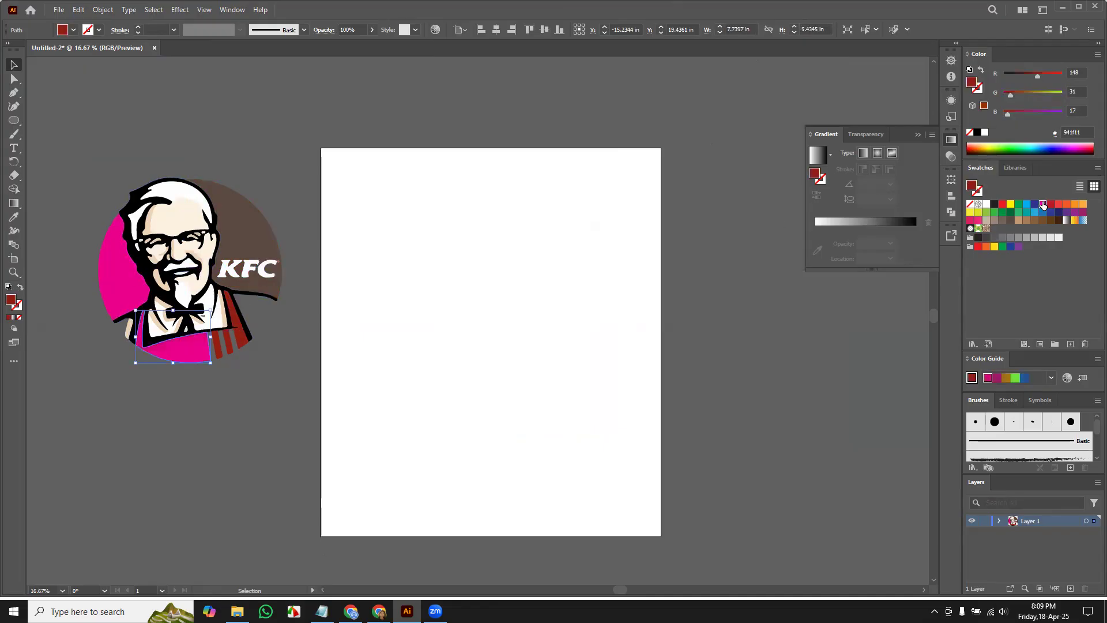
left_click(271, 395)
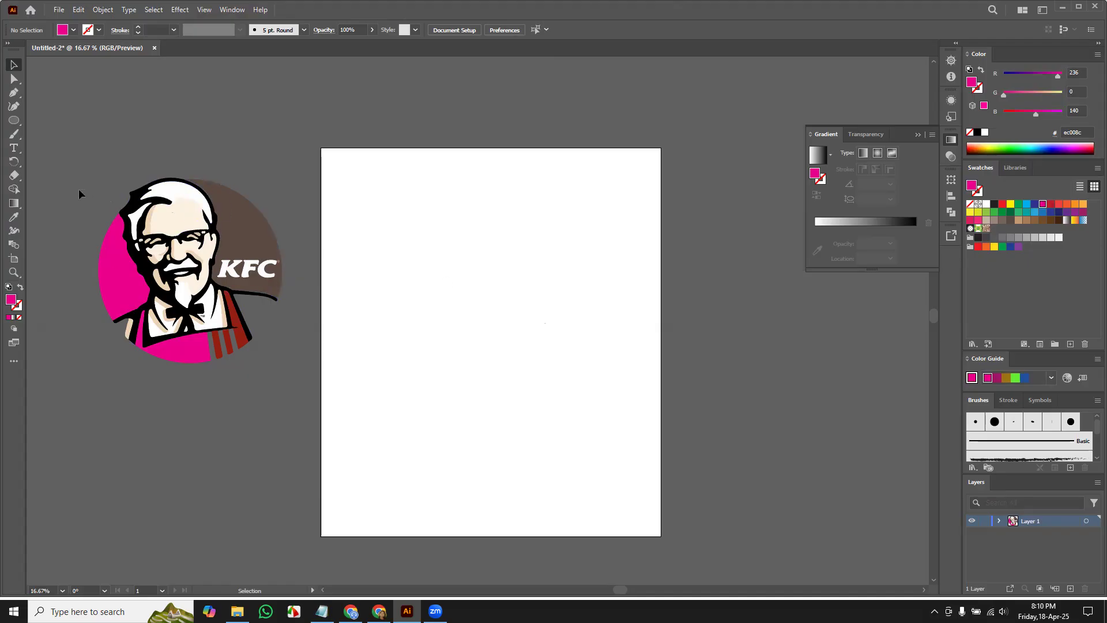
Move the whole recoloured logo onto the artboard and back to the empty area beside it
left_click_drag(232, 241, 473, 293)
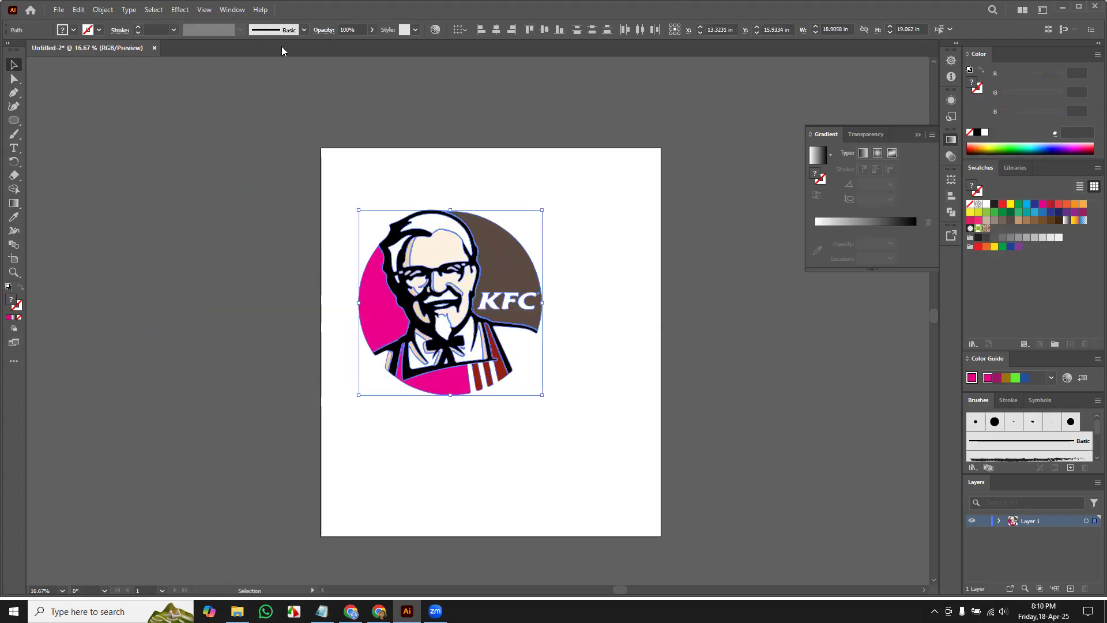
left_click_drag(510, 282, 239, 253)
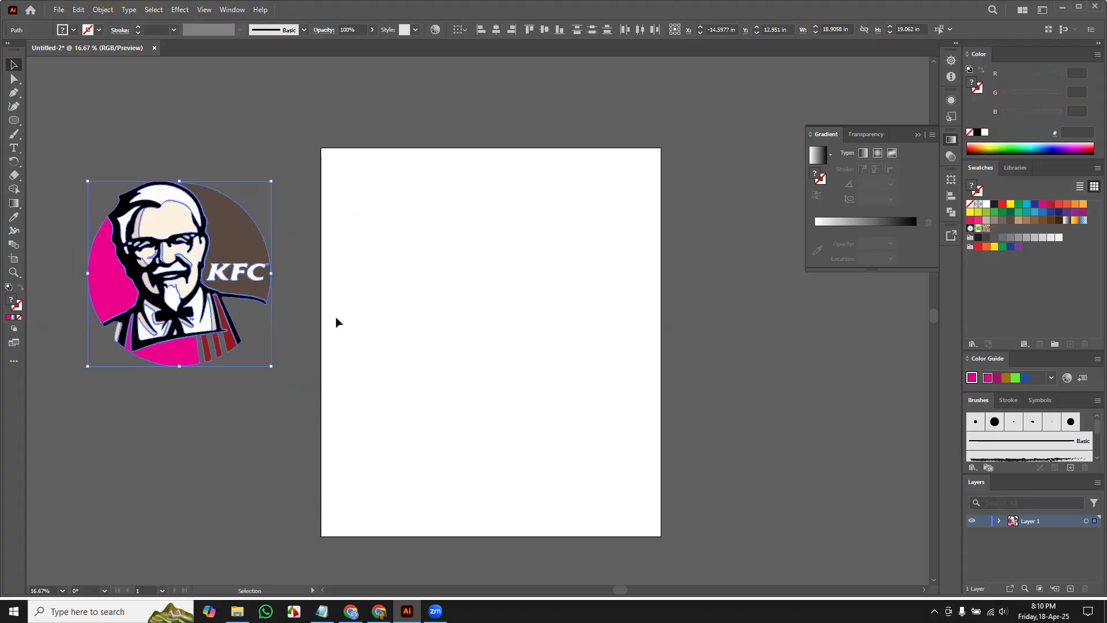
left_click(376, 312)
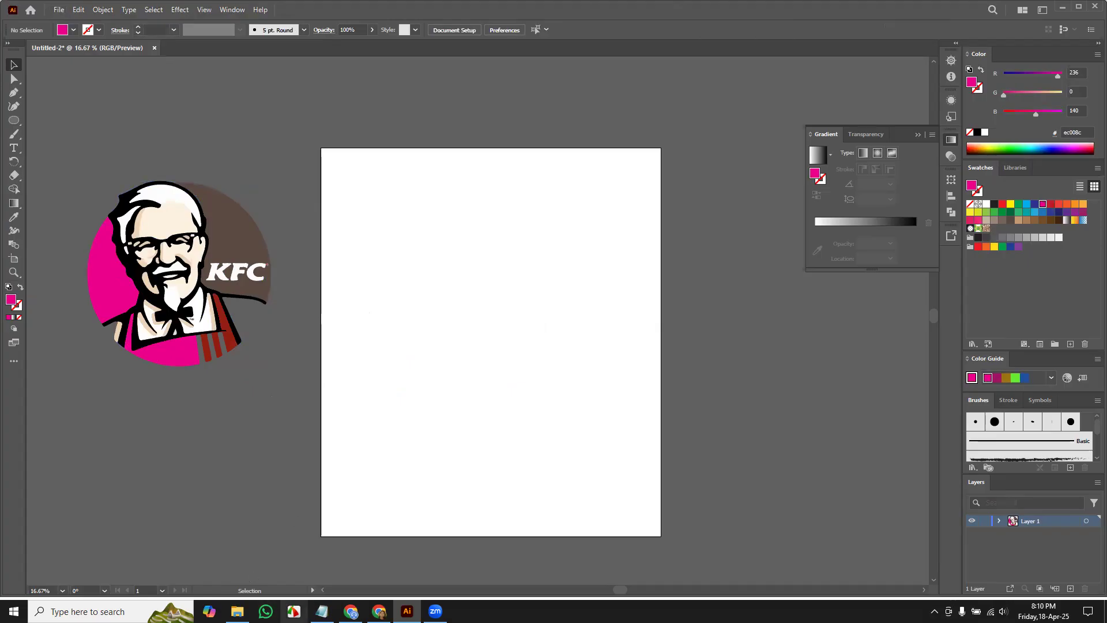
Switch to Chrome, search Google for "cartoon" in a new tab and show the image results
left_click(379, 611)
left_click(351, 611)
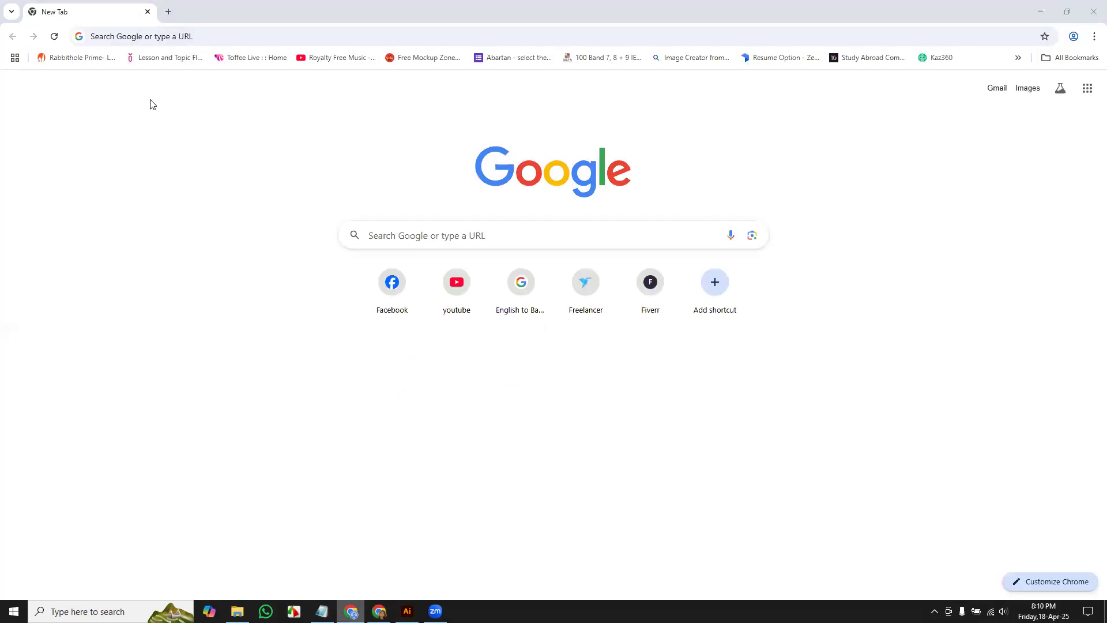
left_click(167, 13)
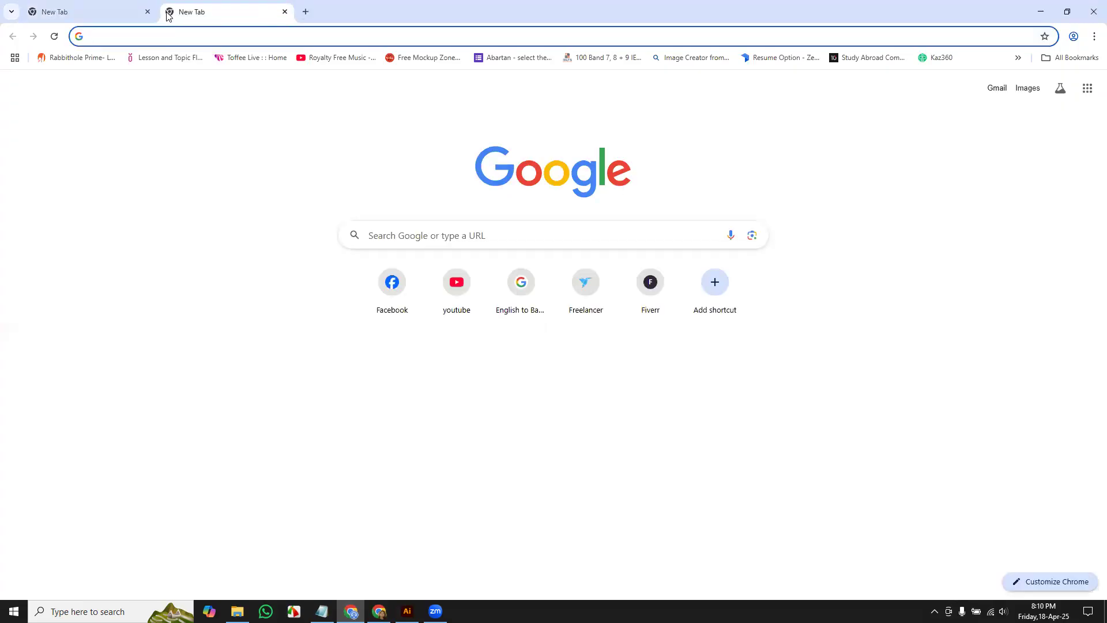
type("car")
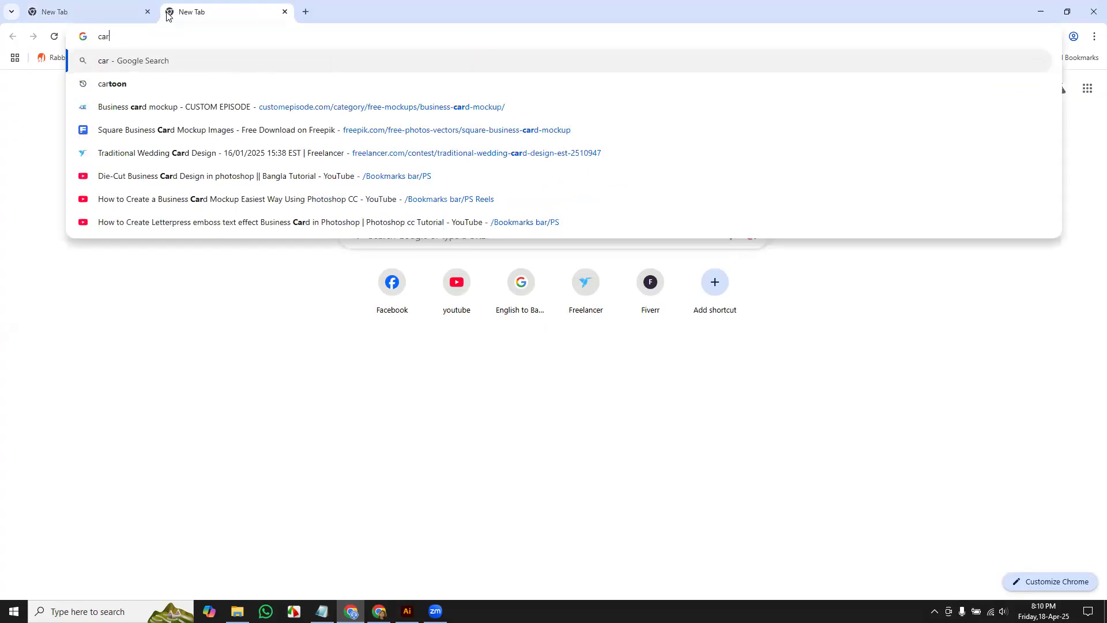
type("toon")
key("Return")
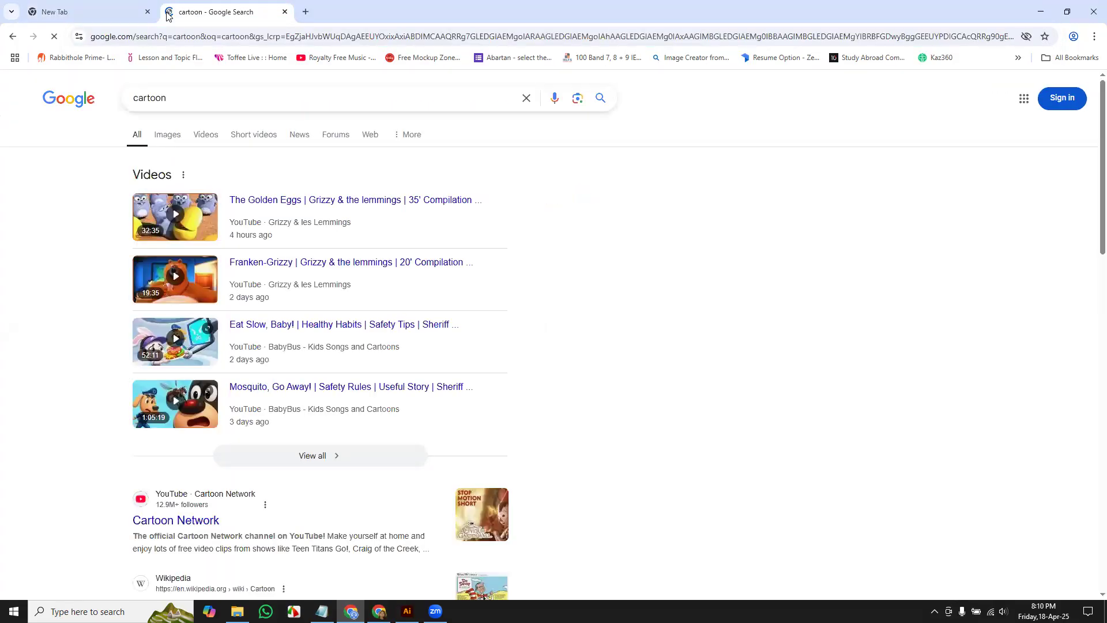
left_click(156, 138)
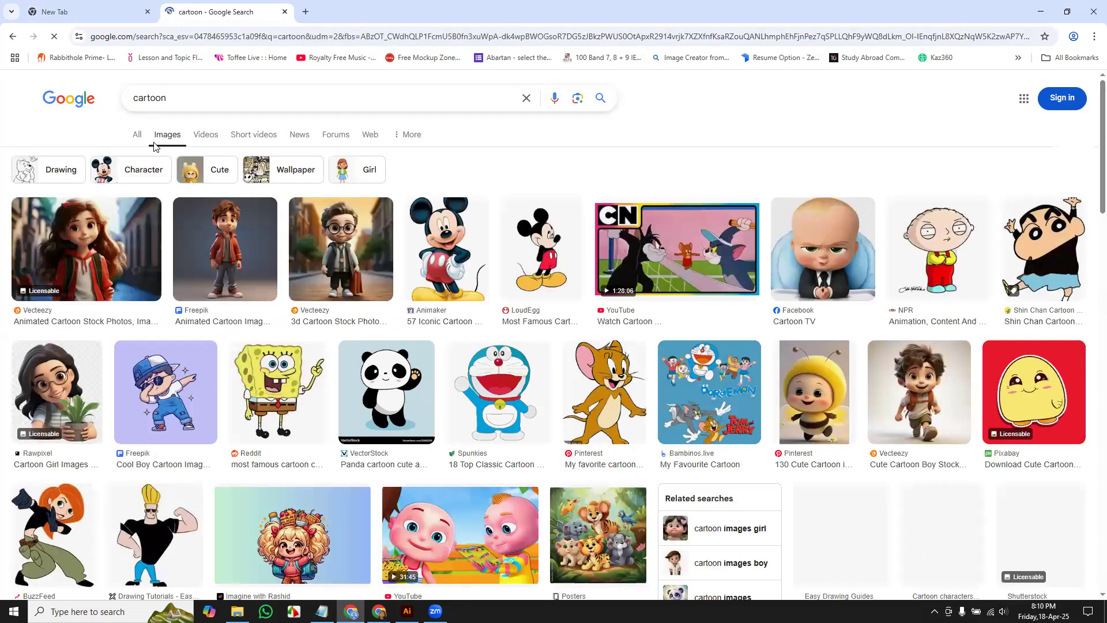
Open the LoudEgg Mickey Mouse picture from the image results and copy the image
left_click(555, 244)
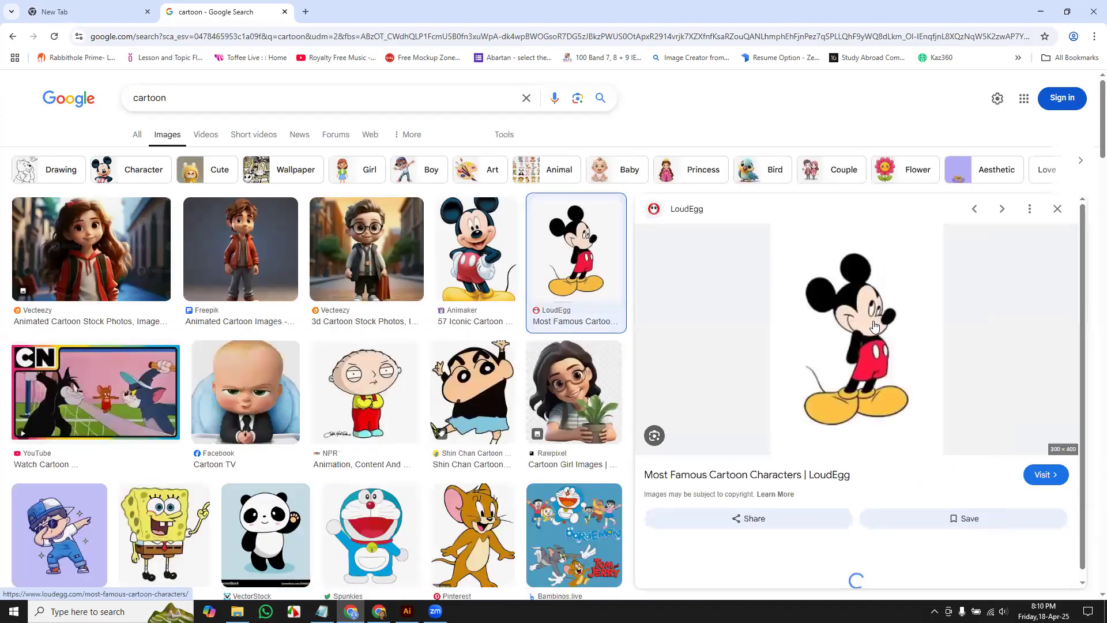
scroll(980, 348, "down", 3)
scroll(872, 309, "up", 3)
right_click(860, 300)
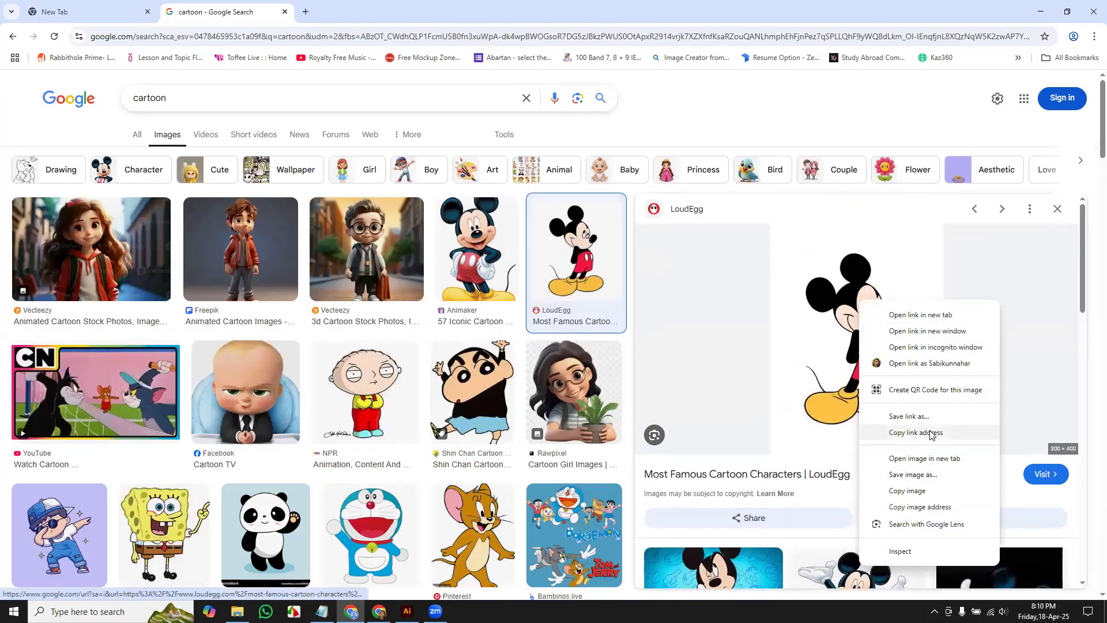
left_click(900, 491)
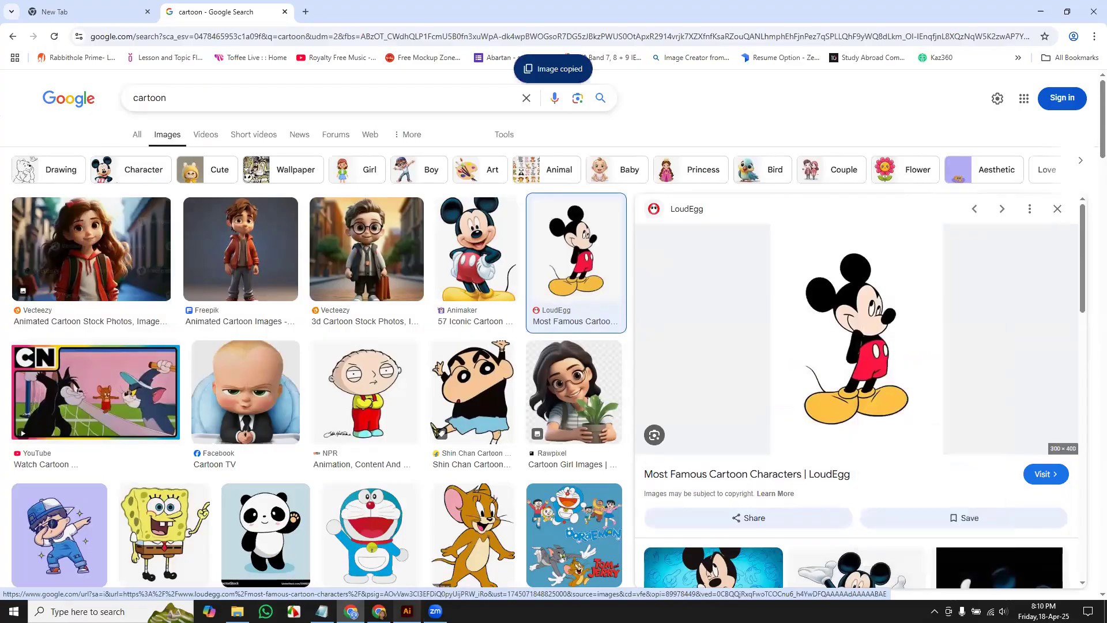
Switch to Illustrator, paste the Mickey Mouse image onto the artboard and enlarge it to about 23.3 by 31.1 in
key("alt+Tab")
key("ctrl+v")
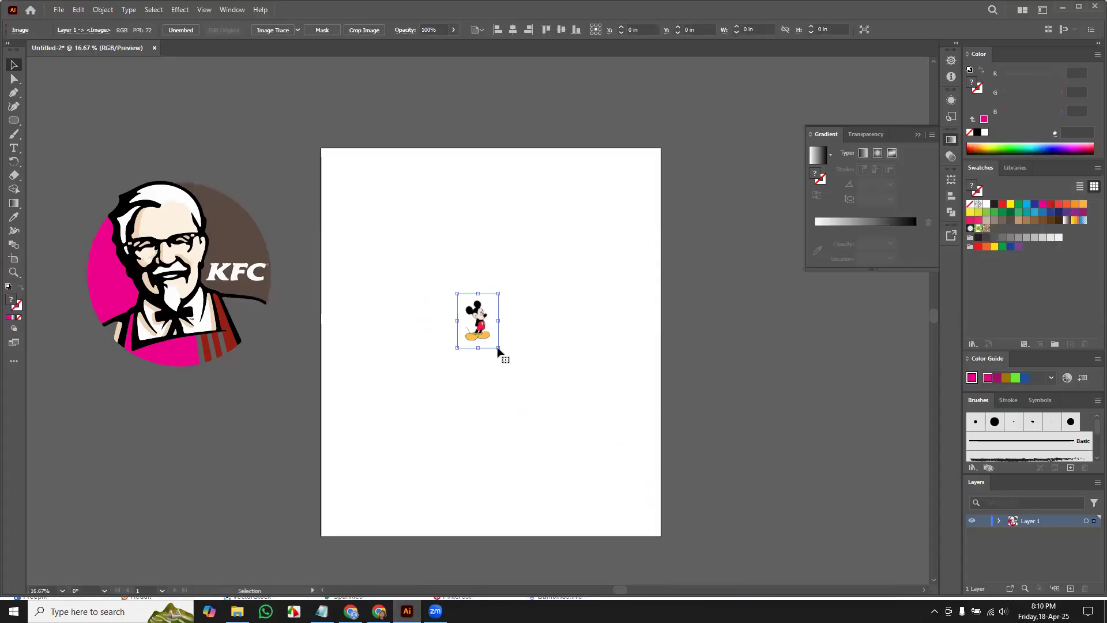
left_click_drag(495, 347, 591, 471)
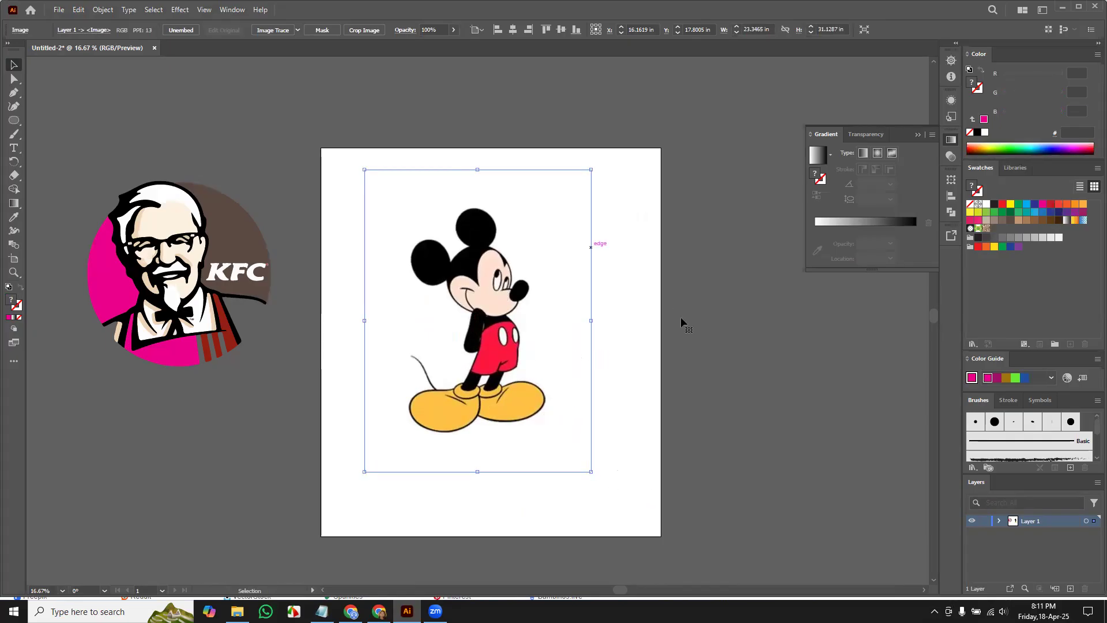
Trace the Mickey Mouse image with the Sketched Art preset of Image Trace
left_click(685, 300)
left_click(480, 311)
left_click(297, 30)
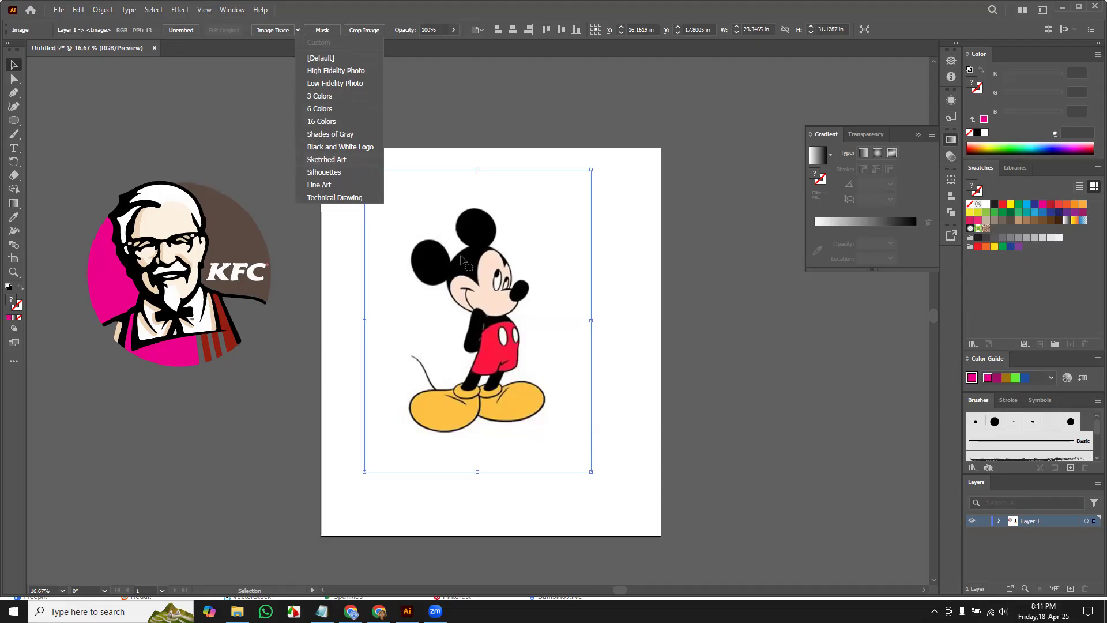
left_click(586, 247)
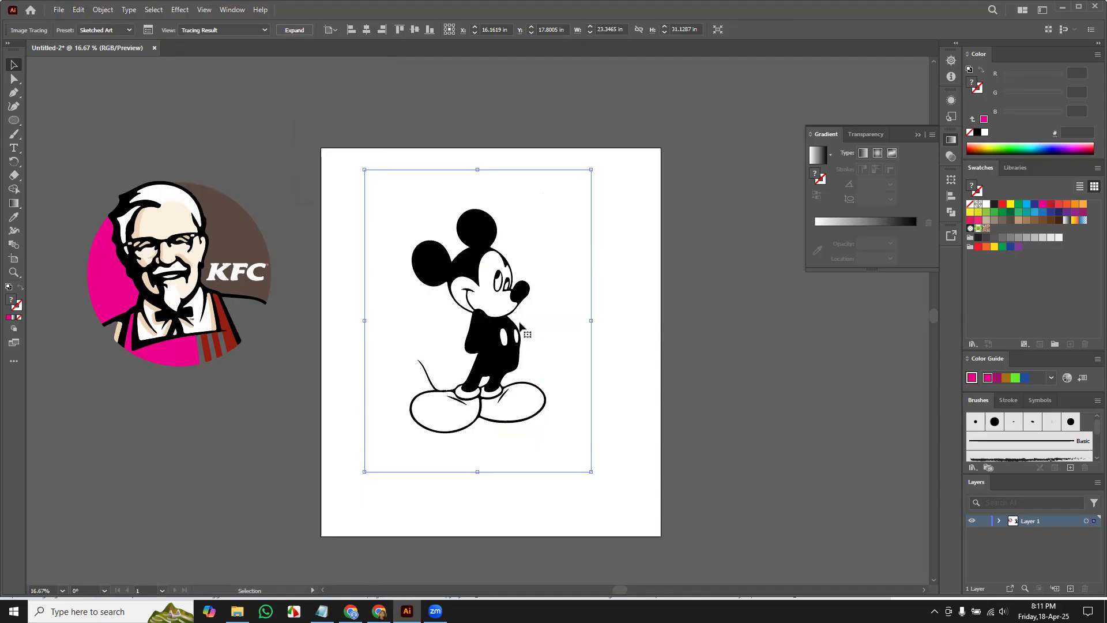
Return to Chrome and search for "bird sketch" images in a new tab
left_click(351, 611)
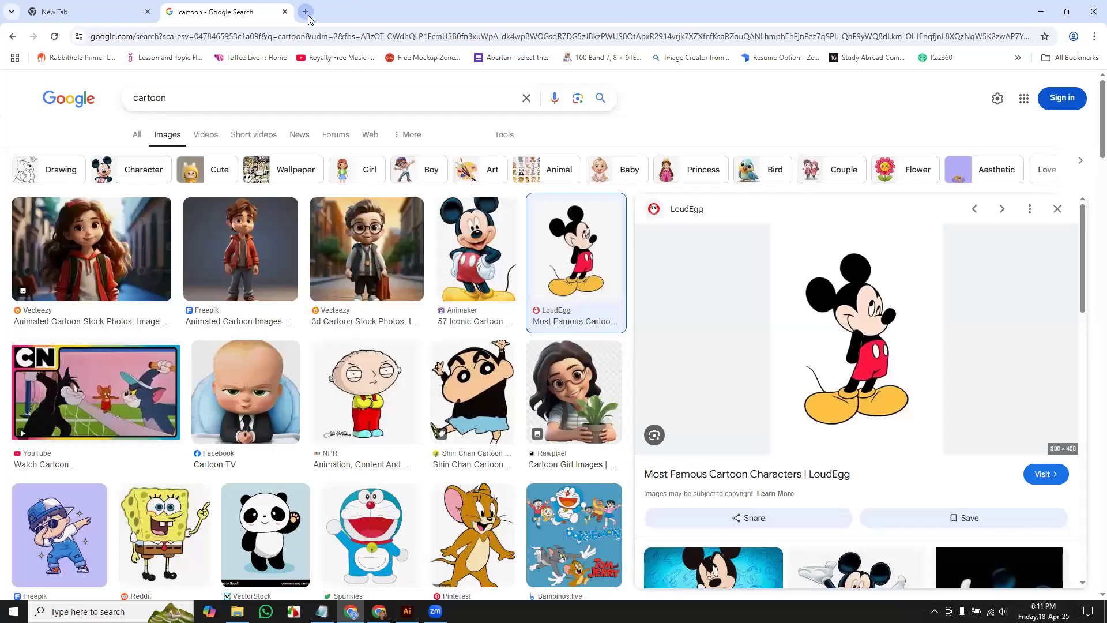
left_click(306, 14)
type("bir")
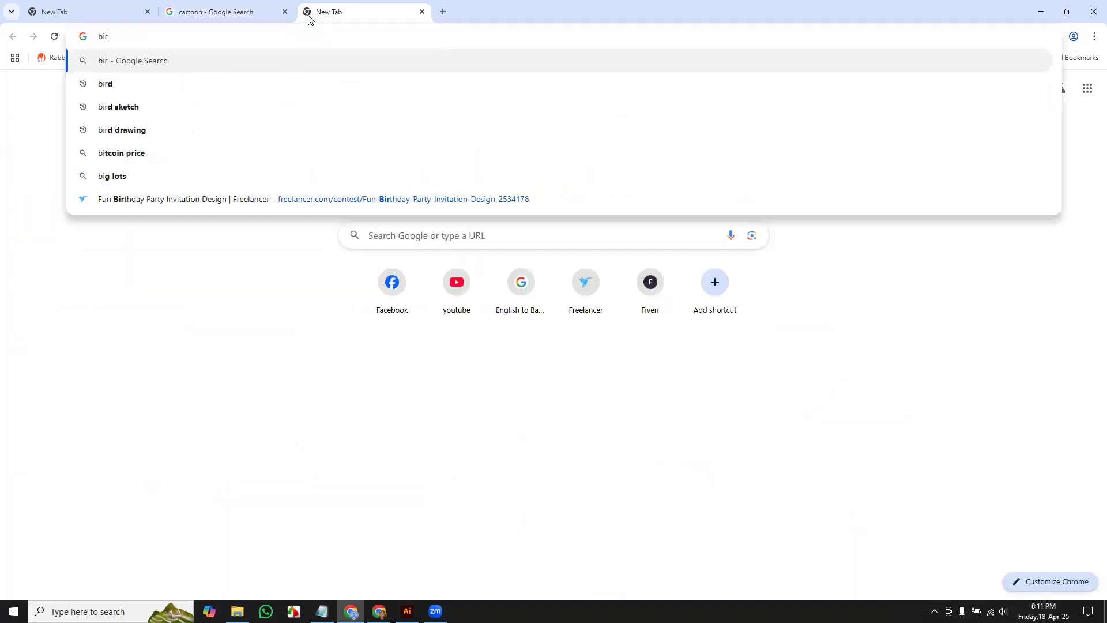
type("d ske")
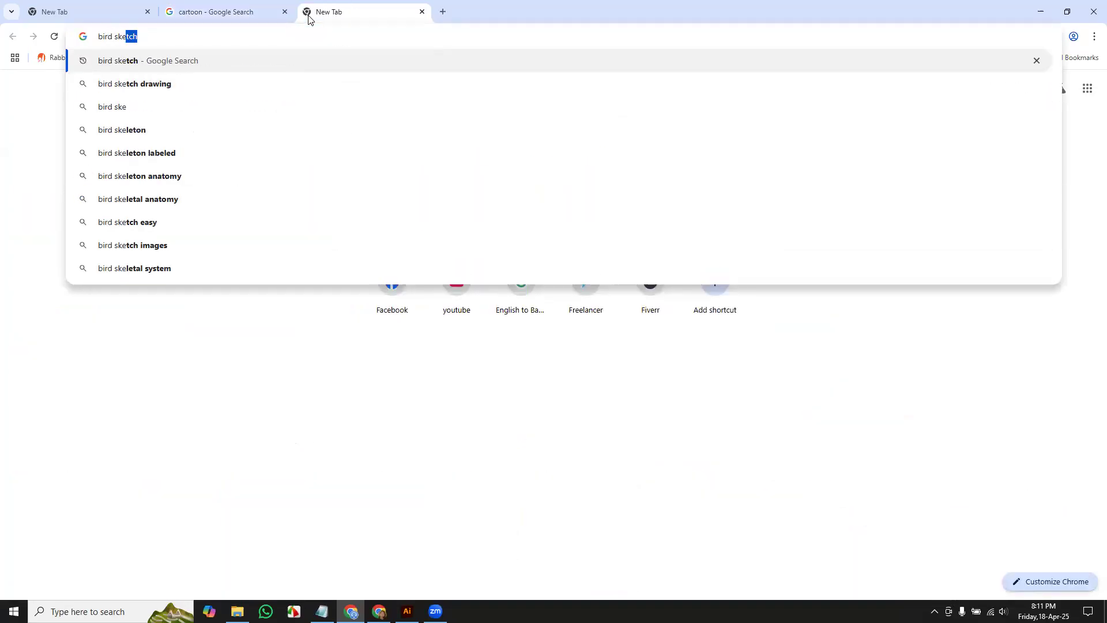
type("tch")
key("Return")
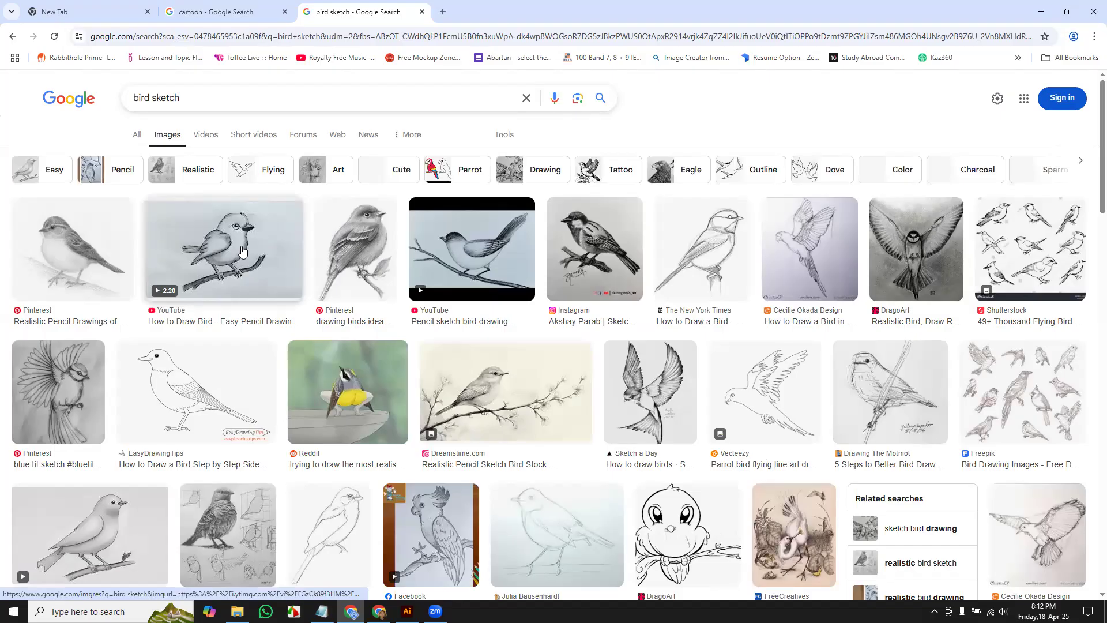
Open the YouTube pencil drawing of a bird perched on a branch from the results and copy its image
left_click(242, 252)
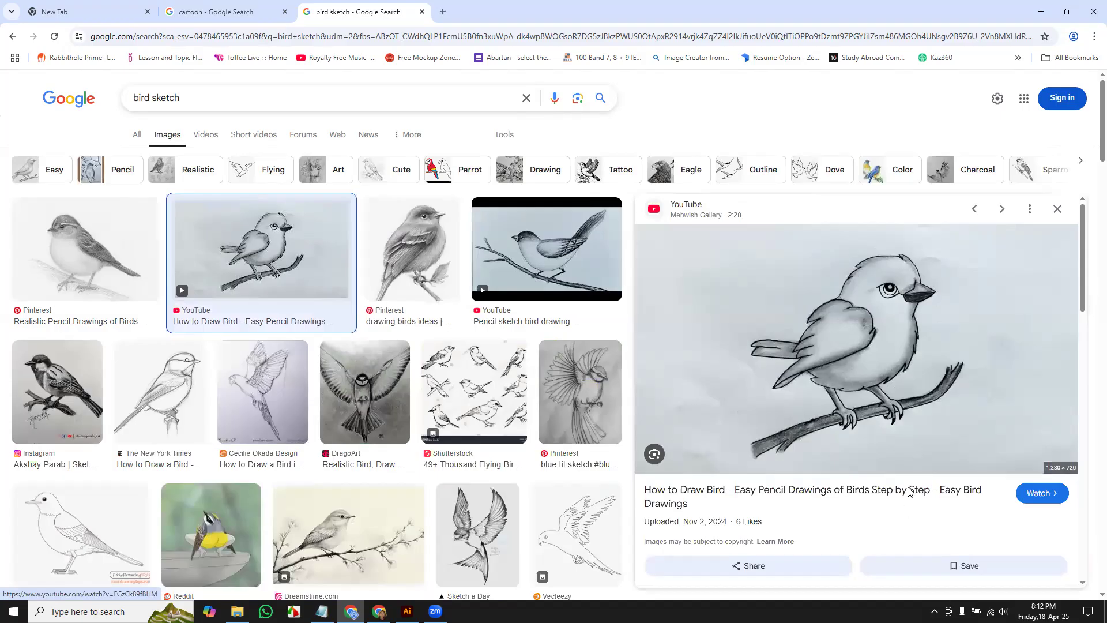
right_click(913, 464)
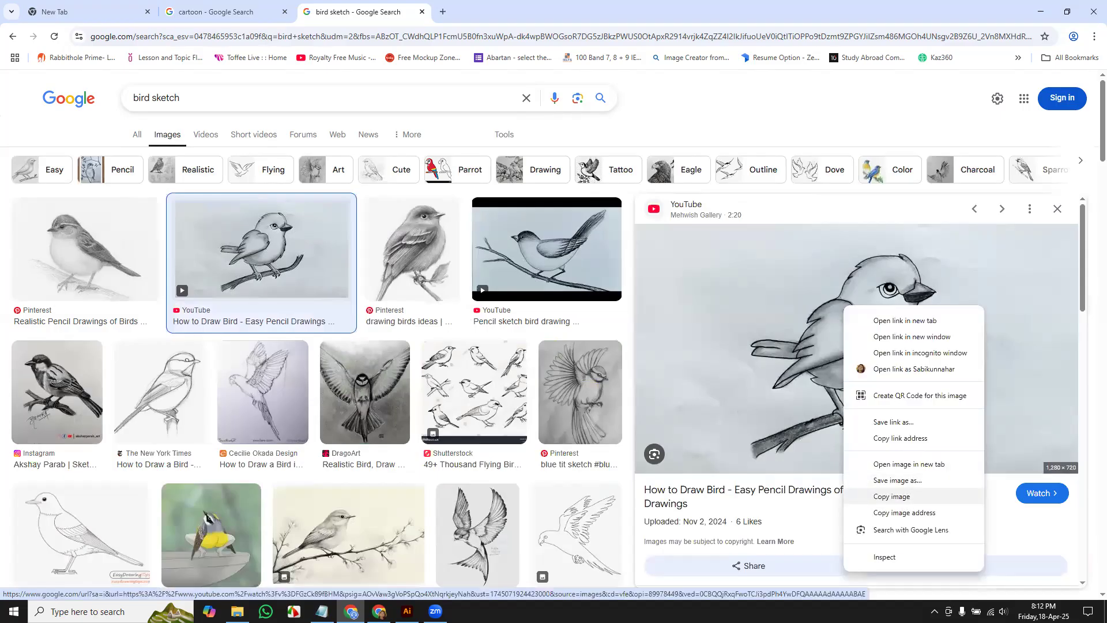
left_click(903, 503)
Switch to Illustrator, move the traced Mickey Mouse off the artboard over the lower part of the KFC logo and deselect it
key("alt+Tab")
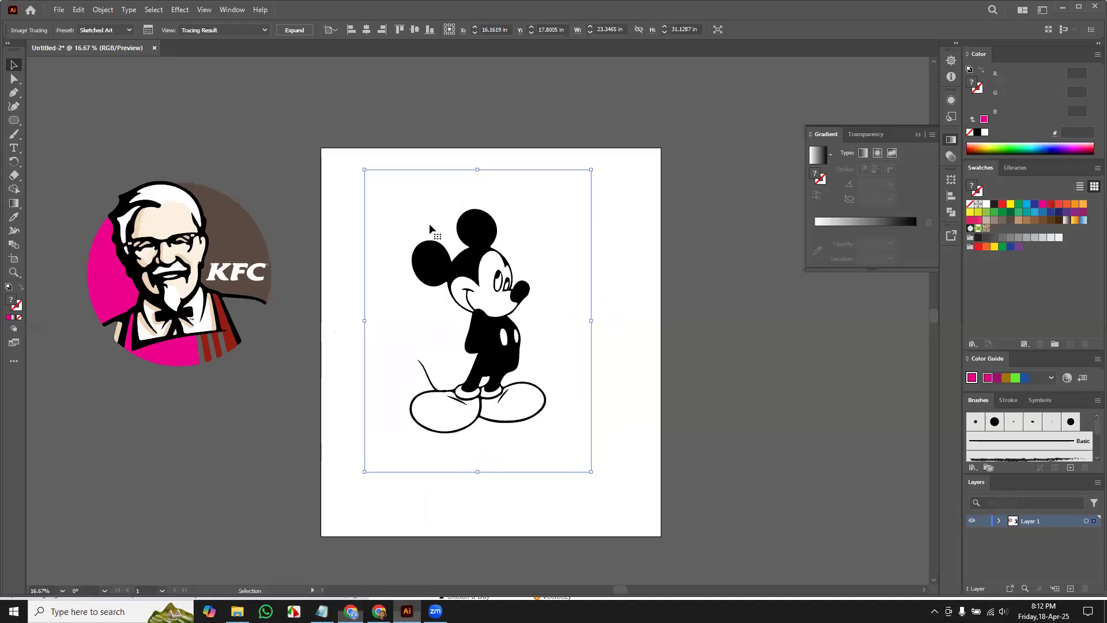
left_click_drag(130, 359, 149, 357)
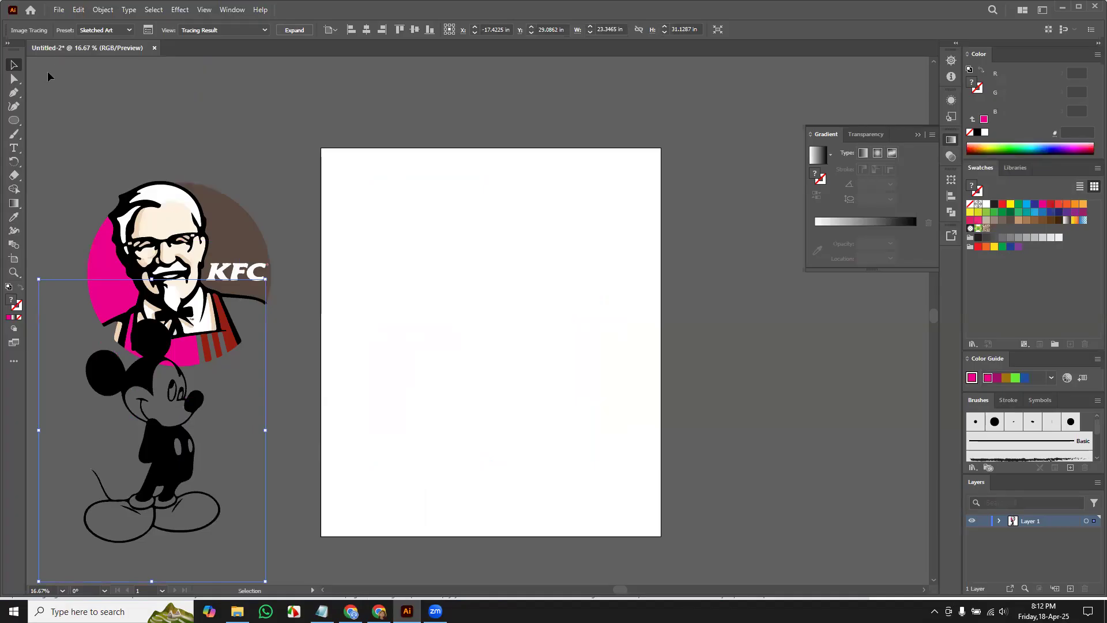
left_click(512, 339)
Paste the bird sketch onto the artboard at about 24.2 by 13.6 in and place a duplicate beside it, over the artboard's right edge
key("ctrl+v")
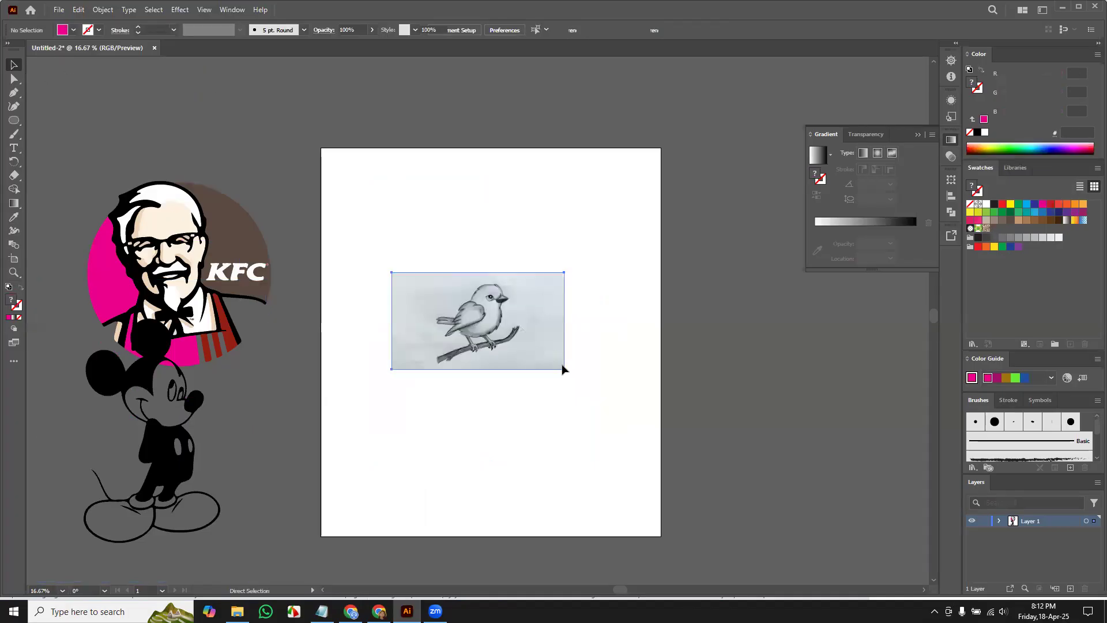
left_click_drag(565, 369, 593, 403)
left_click_drag(491, 325, 550, 330)
left_click(551, 330)
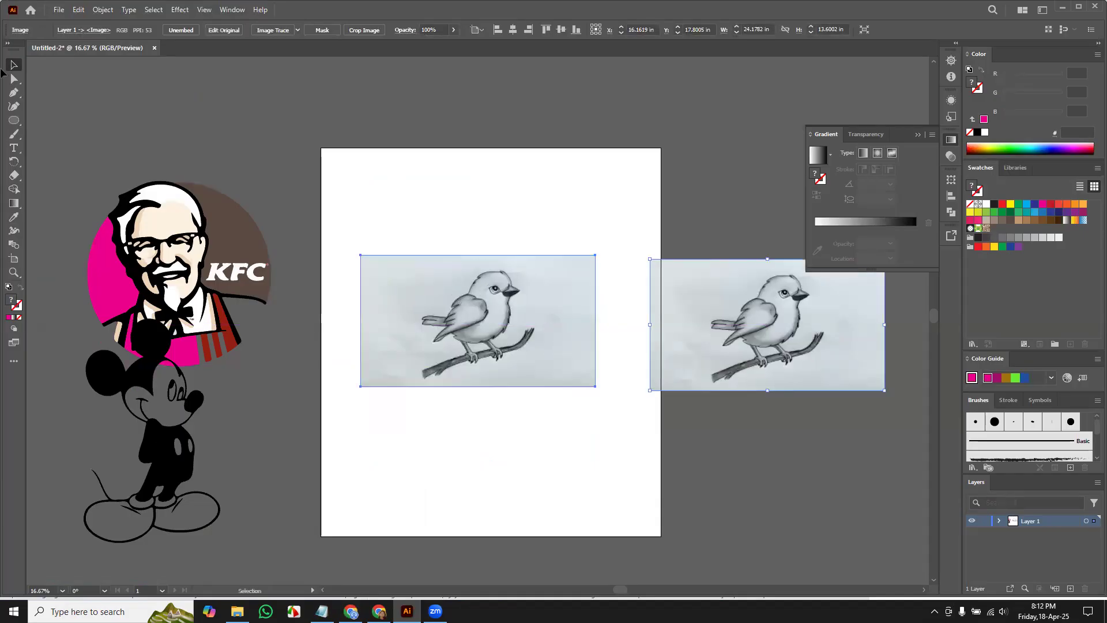
Trace the bird sketch on the artboard with the Sketched Art preset and expand it into ungrouped paths
left_click(298, 30)
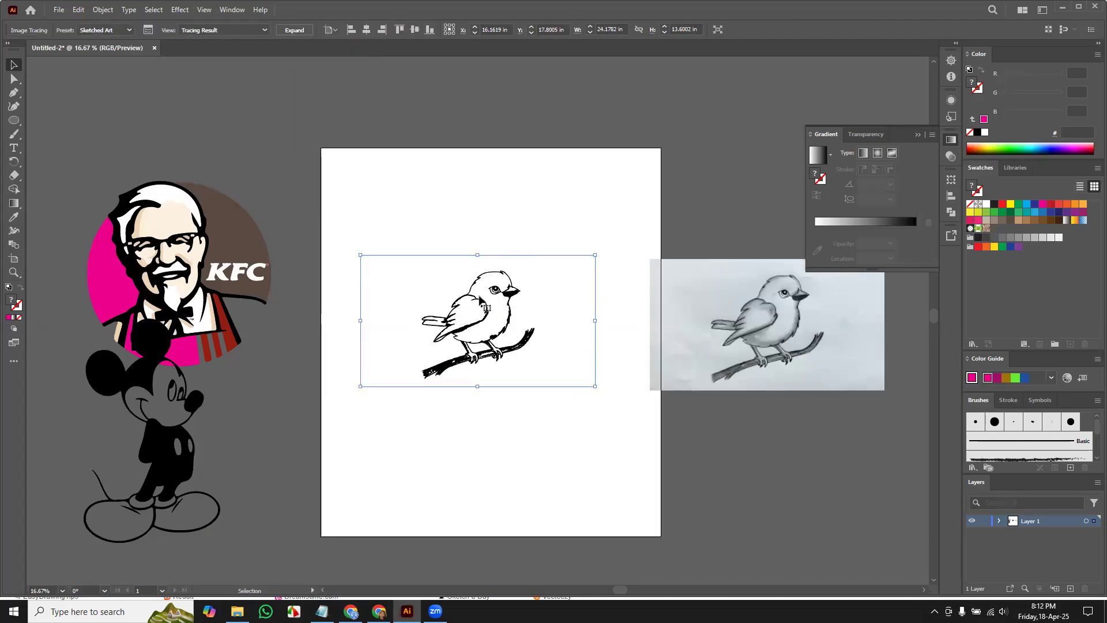
left_click(293, 31)
right_click(512, 325)
left_click(552, 475)
Fill all the traced bird's paths with magenta (ec008c) and move them off the artboard below the duplicate sketch
left_click_drag(358, 262, 551, 403)
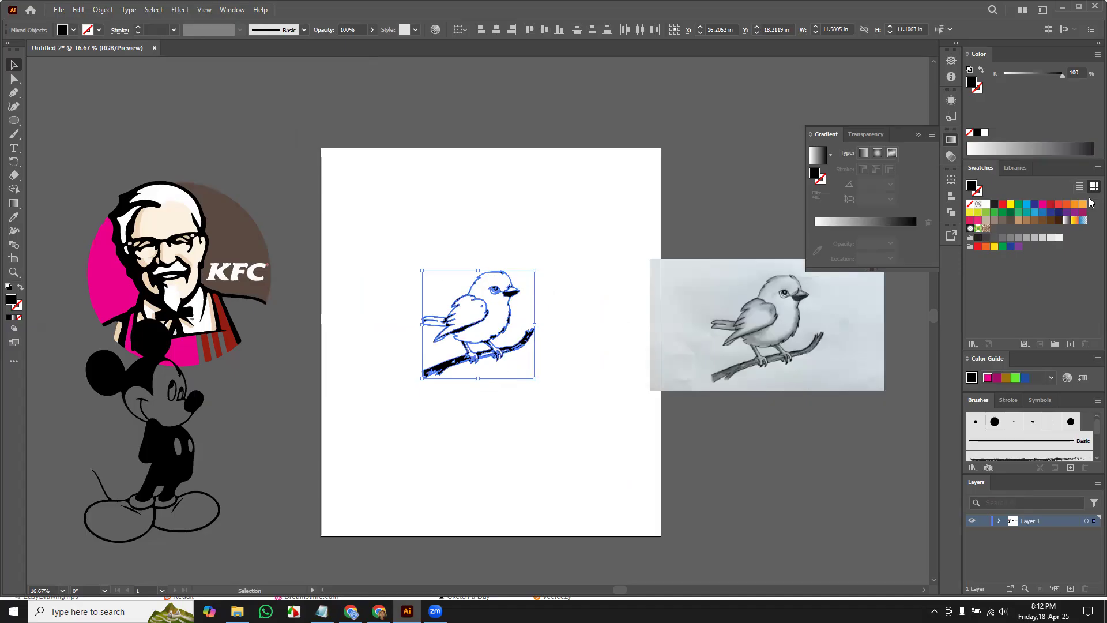
left_click(1044, 206)
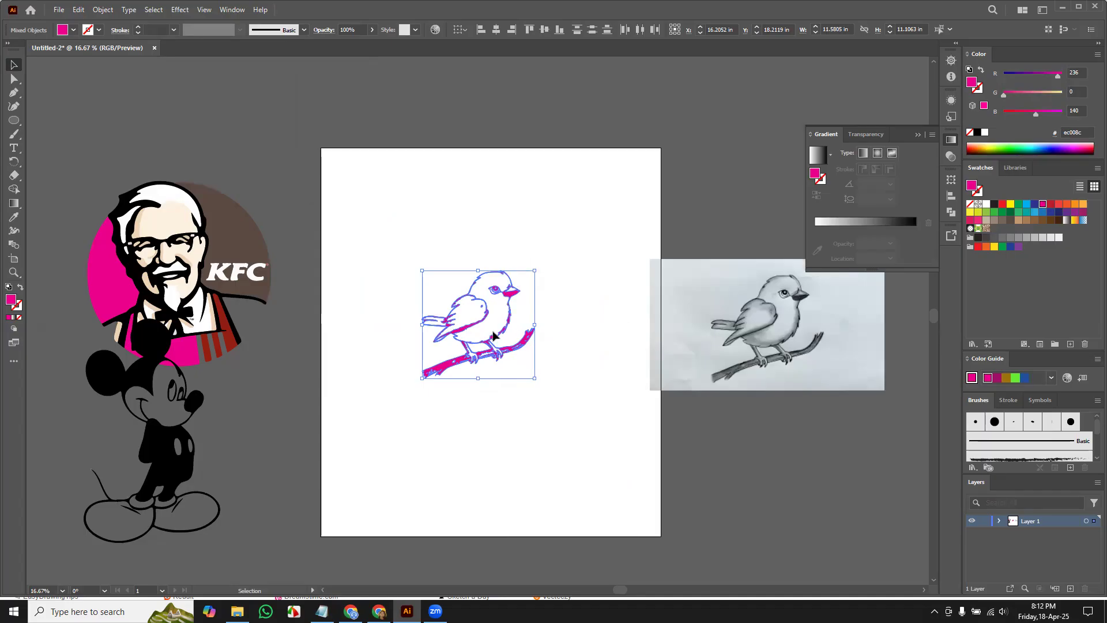
left_click_drag(511, 295, 816, 439)
left_click(859, 485)
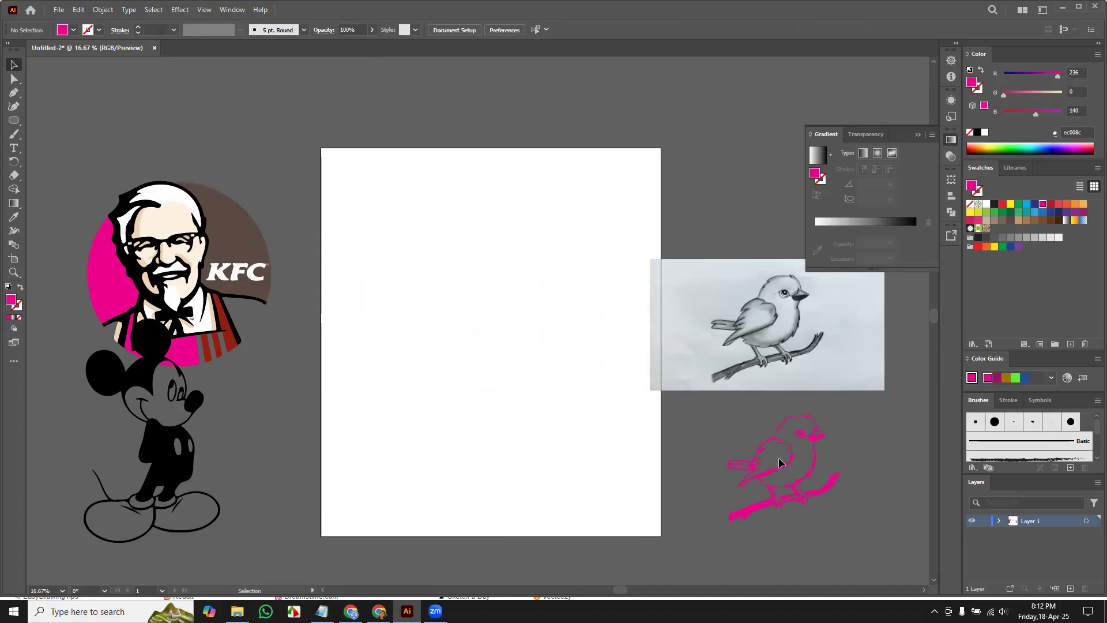
Move the duplicate bird sketch onto the artboard and trace it with the Black and White Logo preset
mouse_move(721, 343)
left_mouse_down()
mouse_move(348, 341)
mouse_move(463, 336)
left_mouse_up()
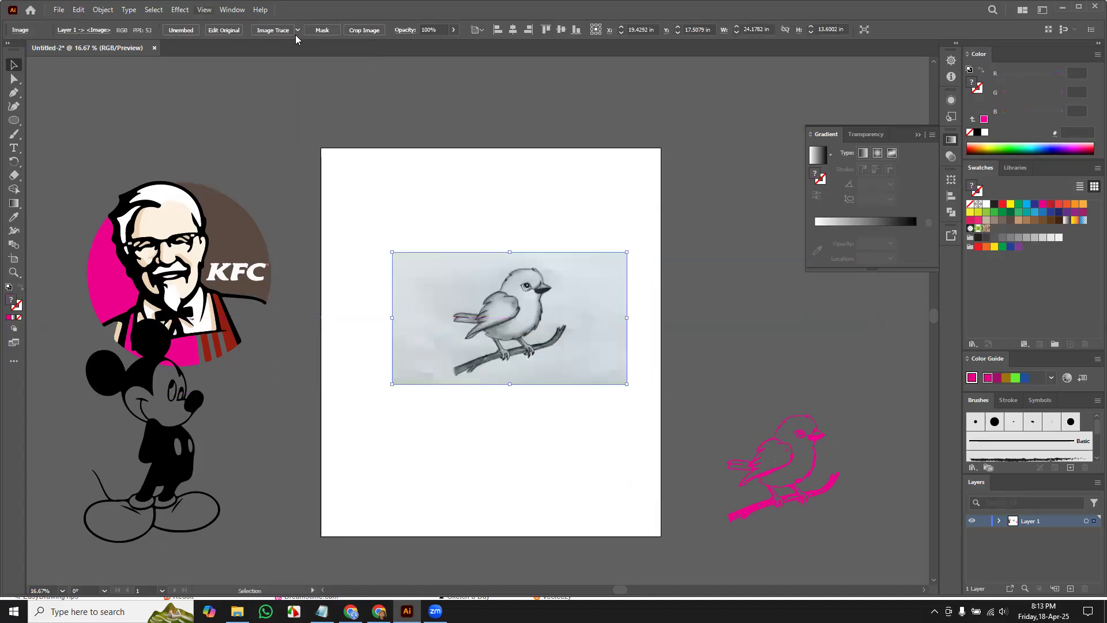
left_click(297, 33)
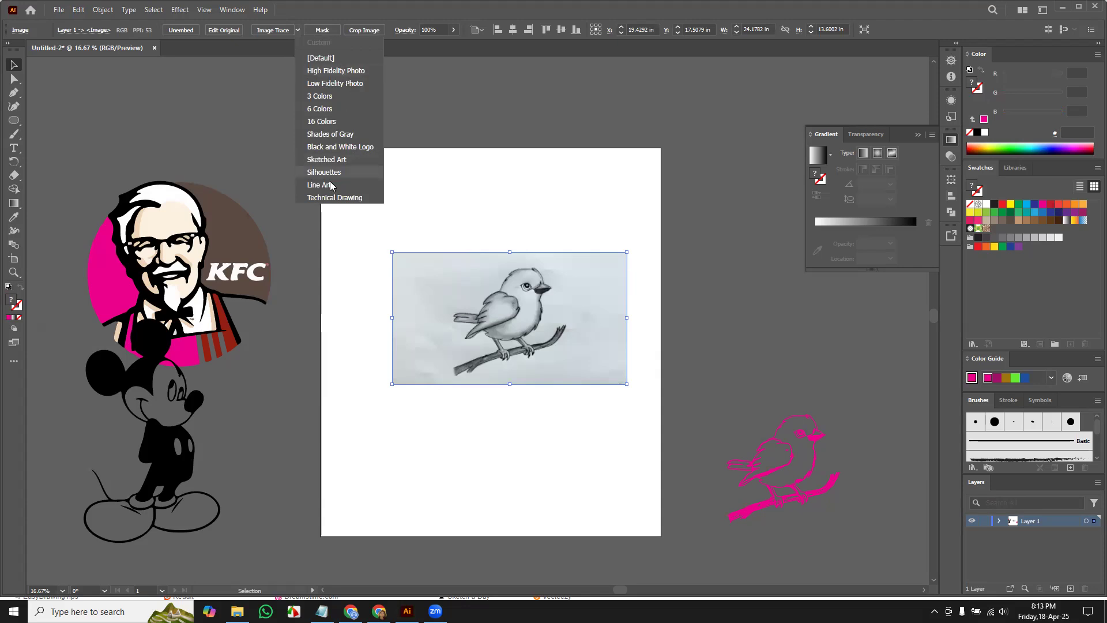
left_click(340, 147)
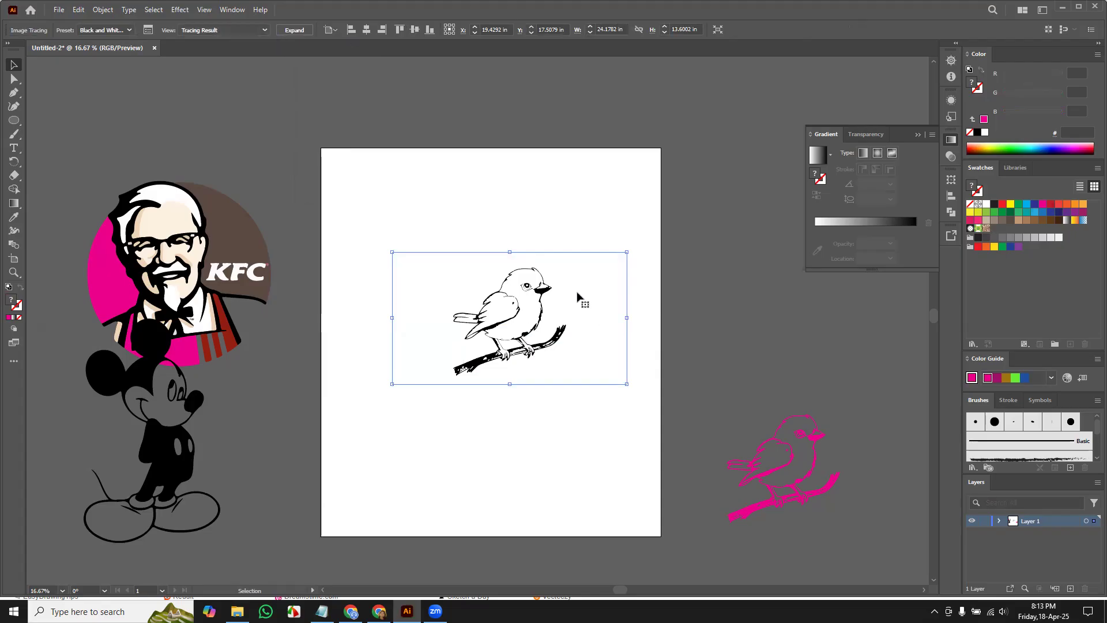
Expand the black-and-white bird tracing into ungrouped paths and delete its white background
left_click(292, 33)
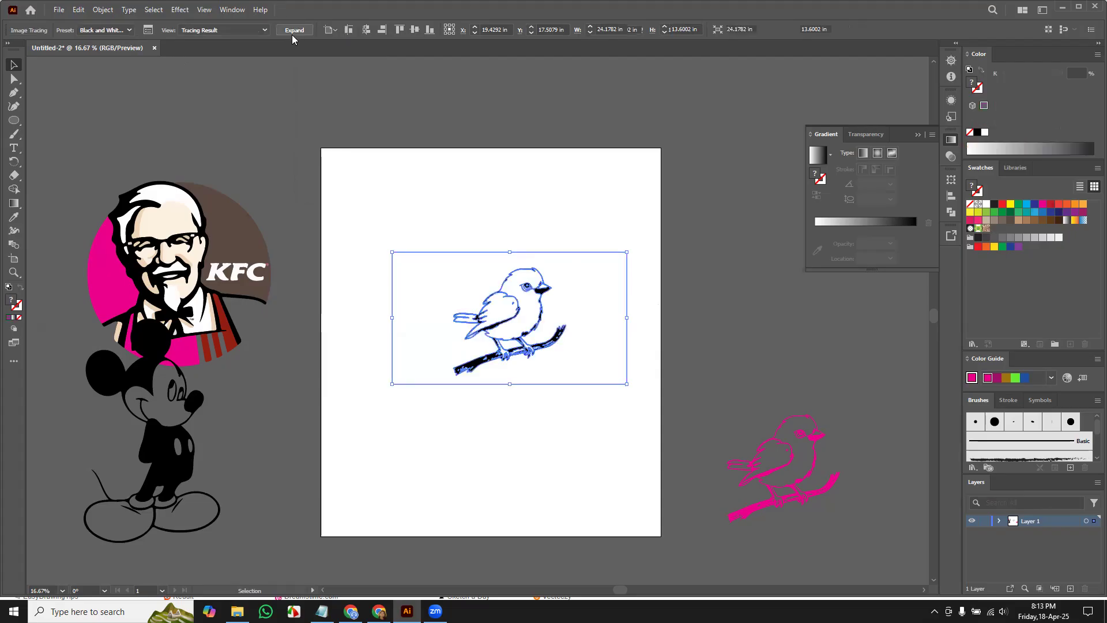
right_click(569, 308)
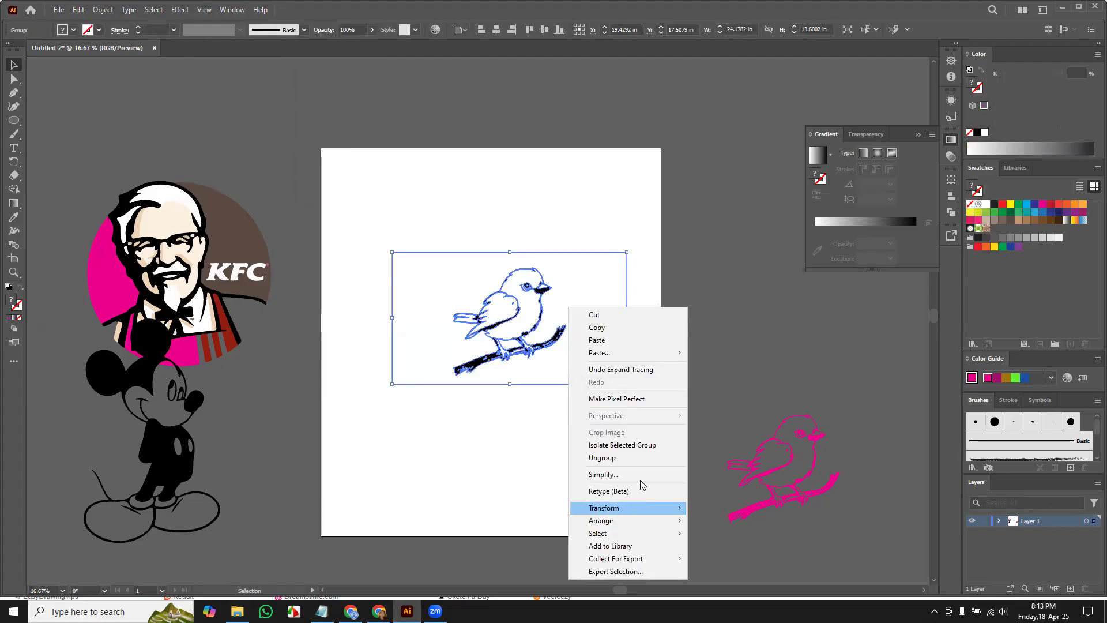
left_click(650, 459)
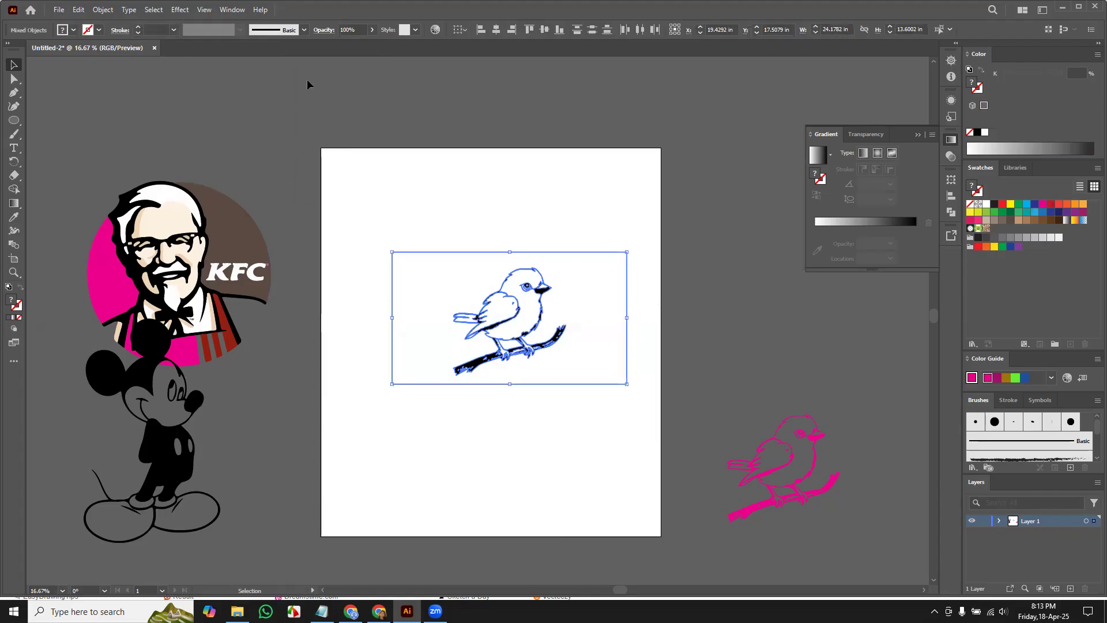
left_click(595, 308)
key("ctrl+shift+a")
left_click(594, 307)
key("Delete")
Fill the bird's body with light blue and its wing with dark green (006838)
left_click(531, 307)
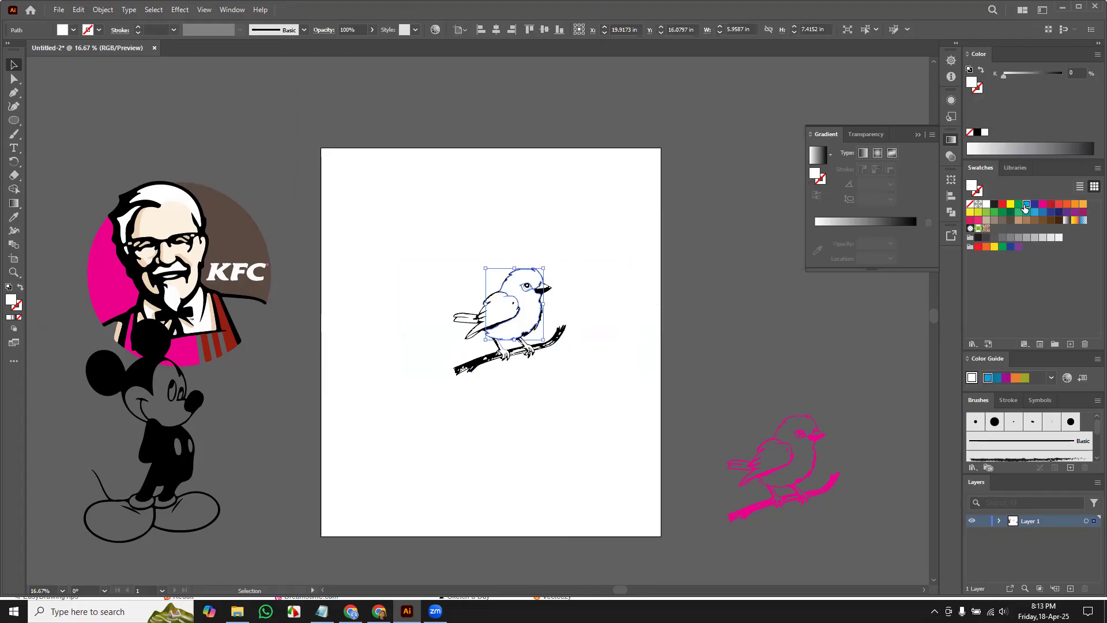
left_click(1026, 204)
left_click(496, 313)
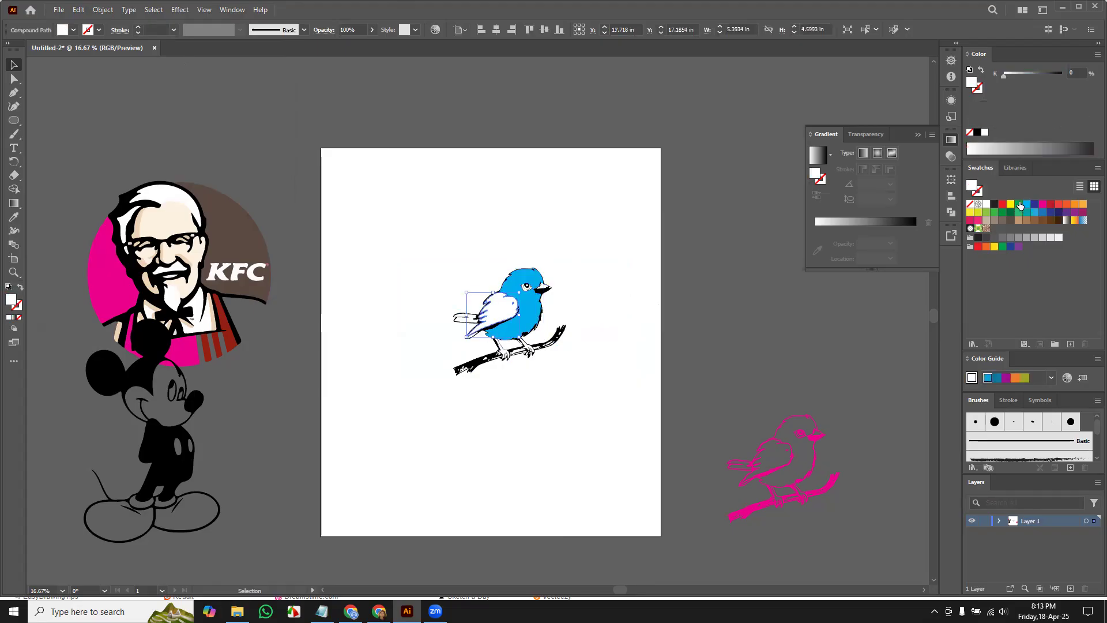
left_click(1010, 212)
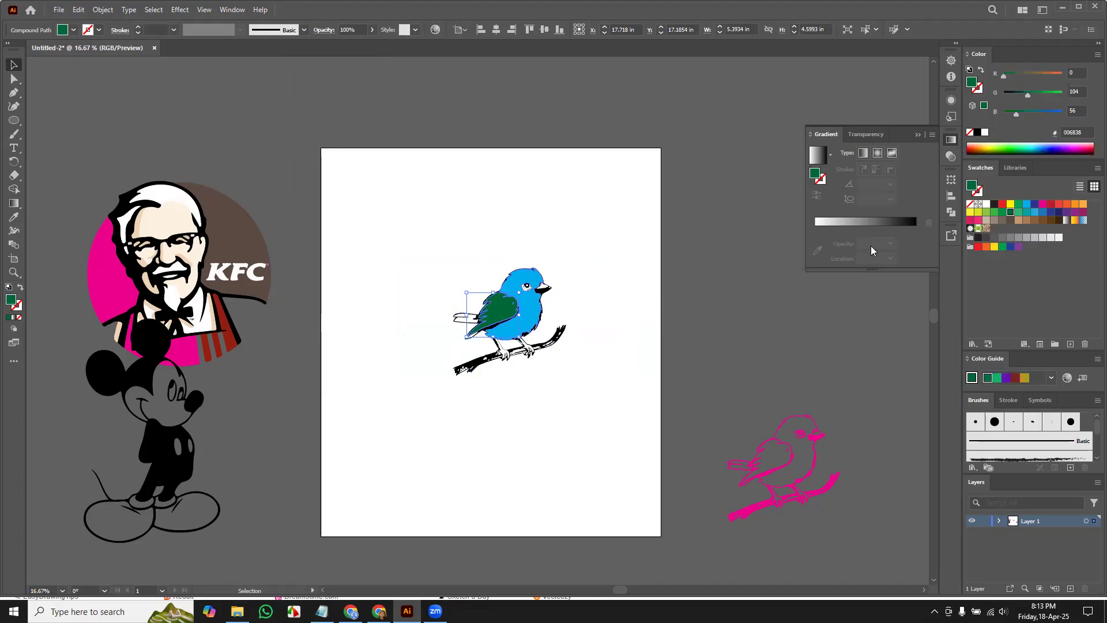
Recolour the bird's wing with green (00a651) and its body with lighter green (39b54a)
left_click(1018, 205)
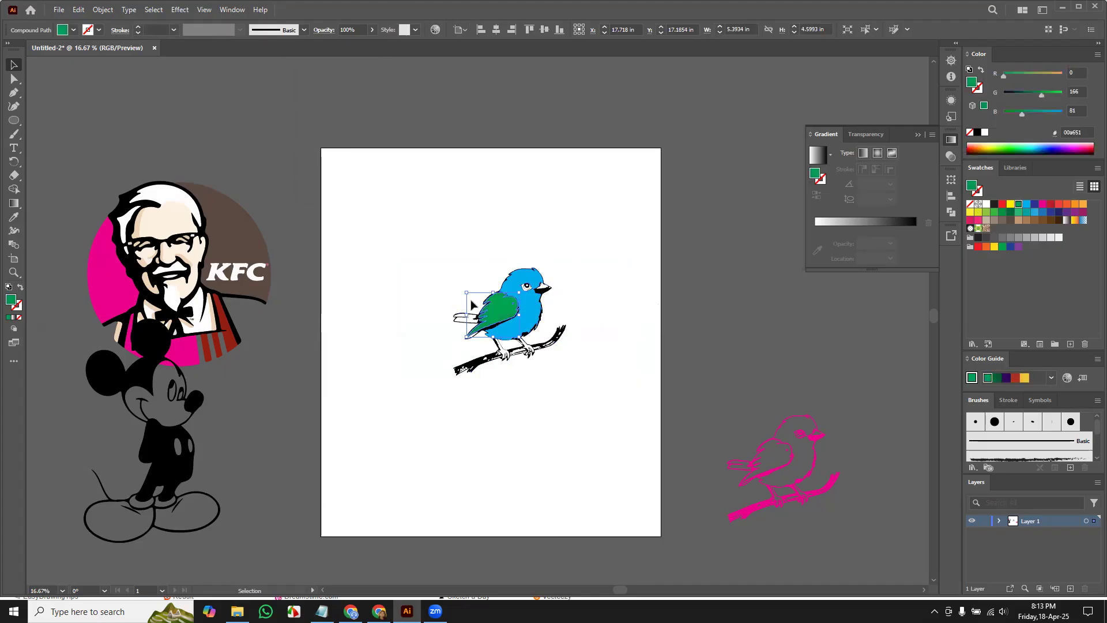
left_click(531, 304)
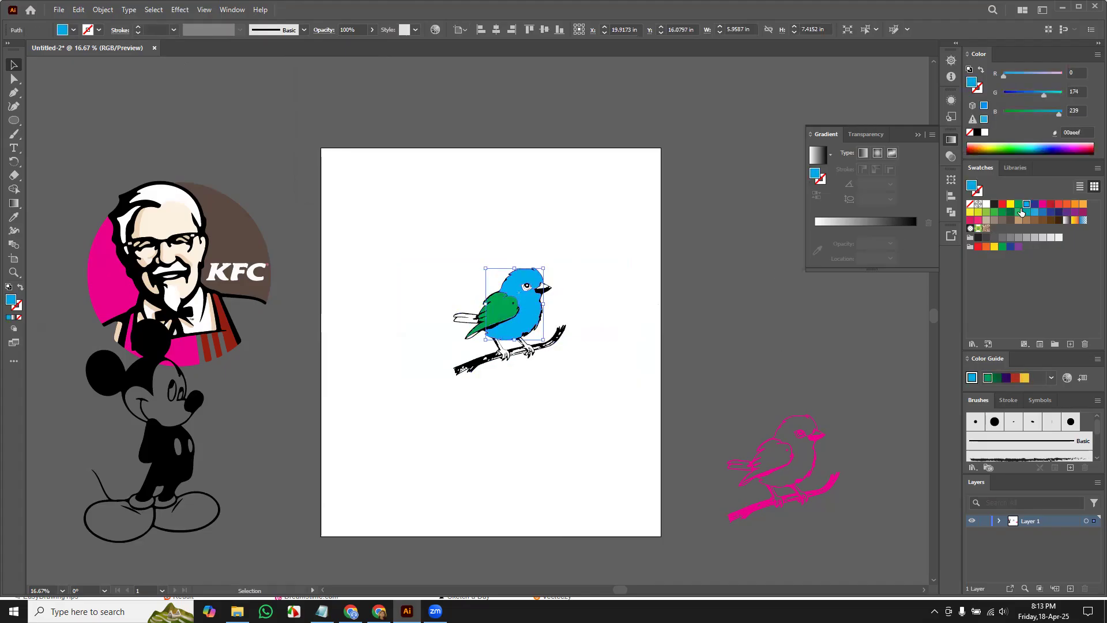
left_click(995, 215)
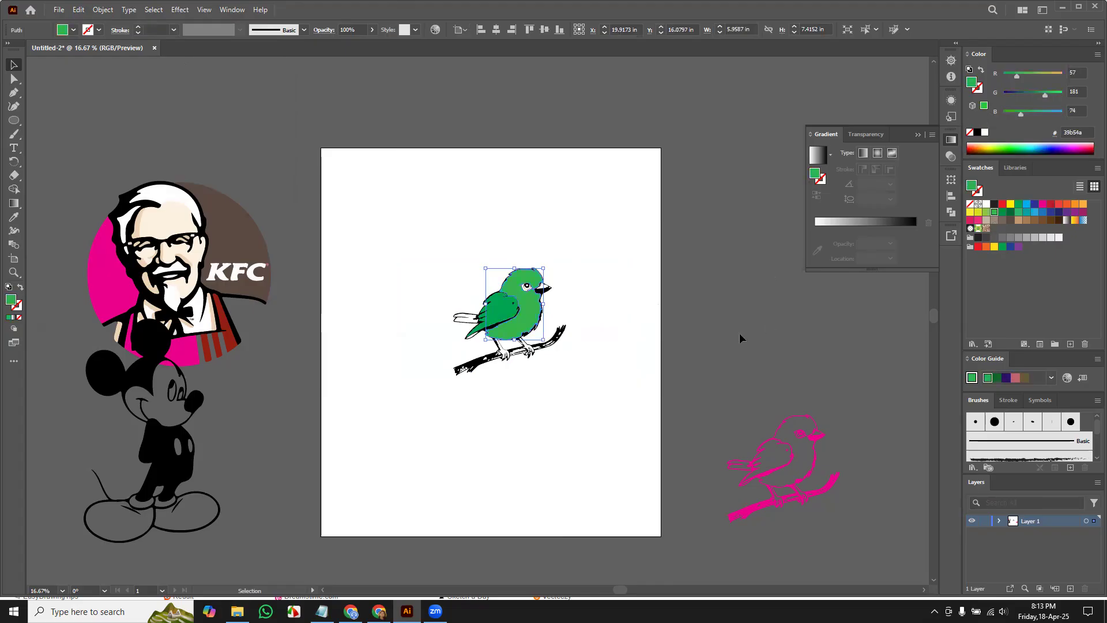
left_click(376, 231)
Scale the green bird down to about 7.6 in wide and place it off the artboard above the magenta bird
left_click(531, 311)
left_click_drag(527, 320, 800, 350)
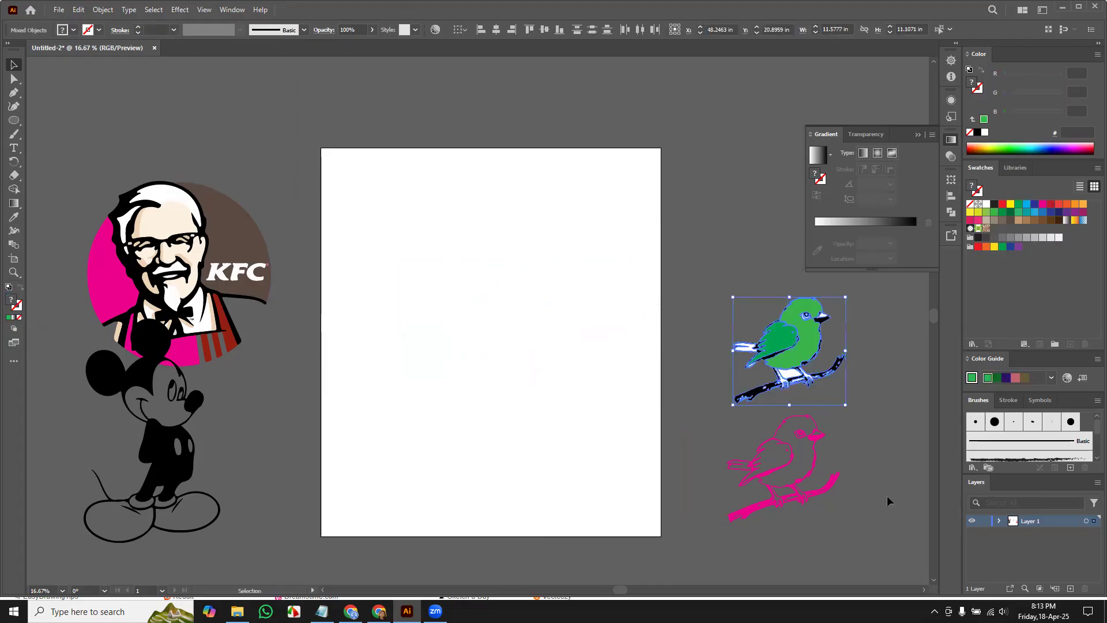
left_click(778, 365)
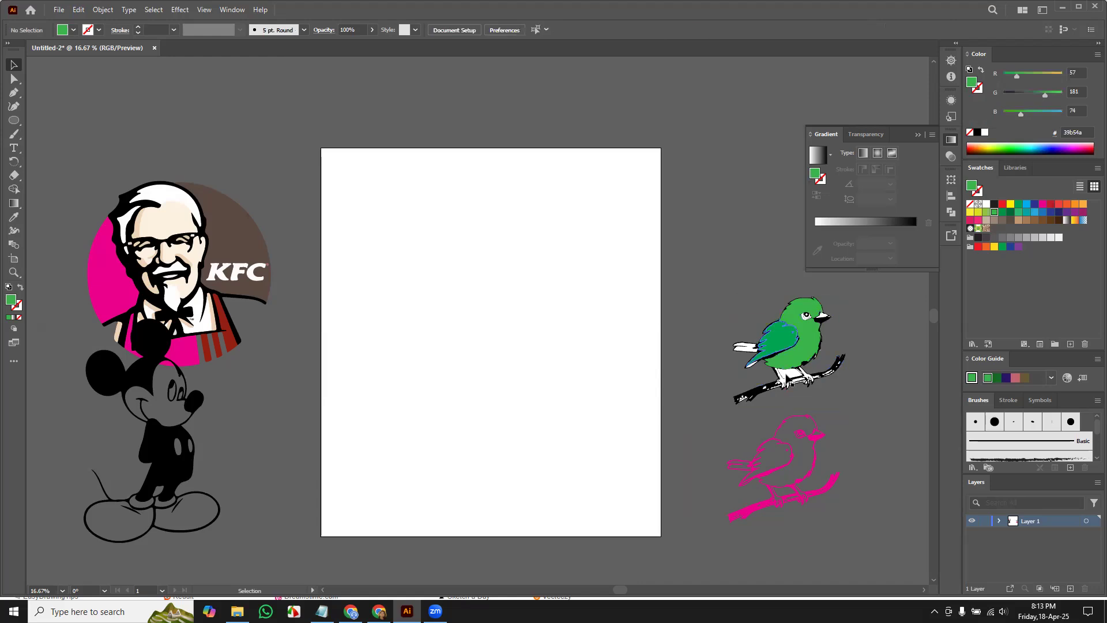
left_click(852, 452)
left_click_drag(701, 278, 825, 385)
left_click_drag(793, 349, 500, 260)
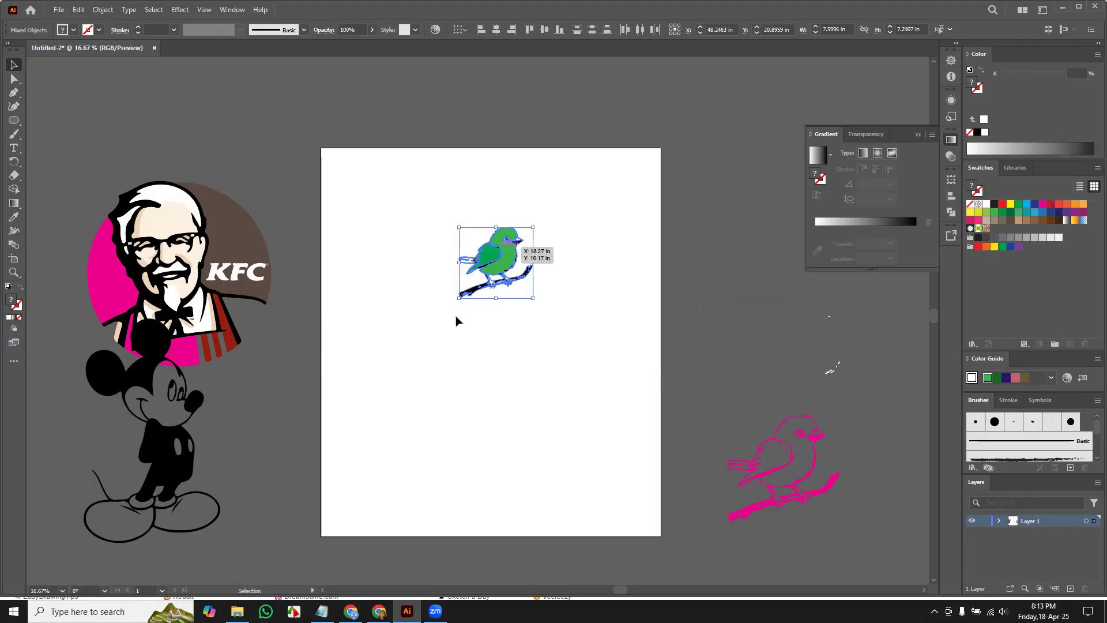
left_click(606, 327)
left_click_drag(430, 213, 629, 384)
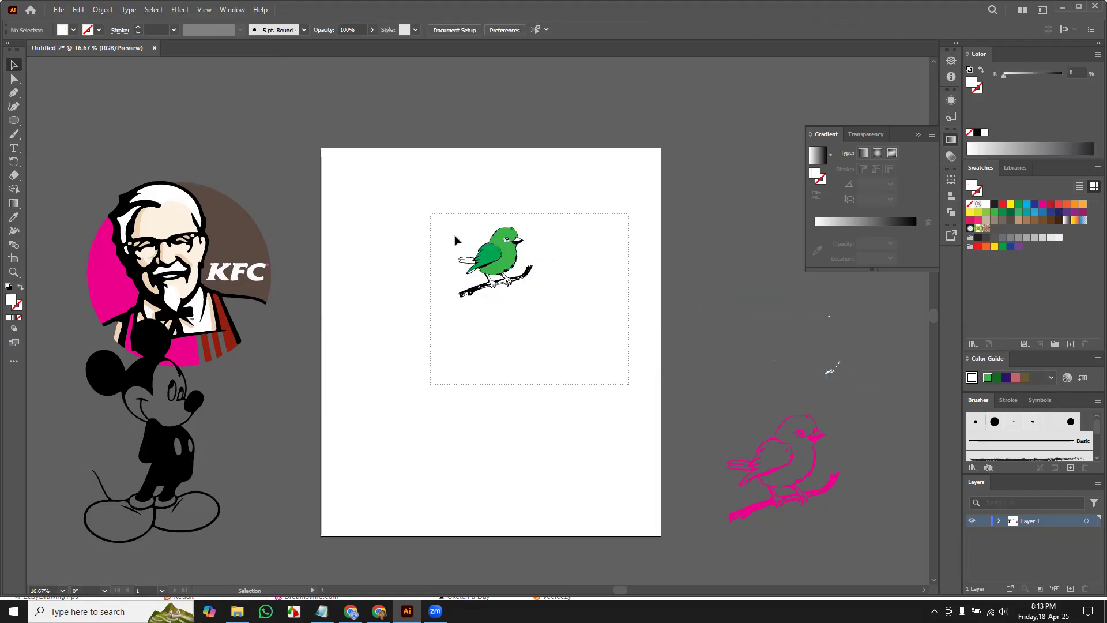
left_click_drag(506, 261, 802, 350)
left_click(876, 431)
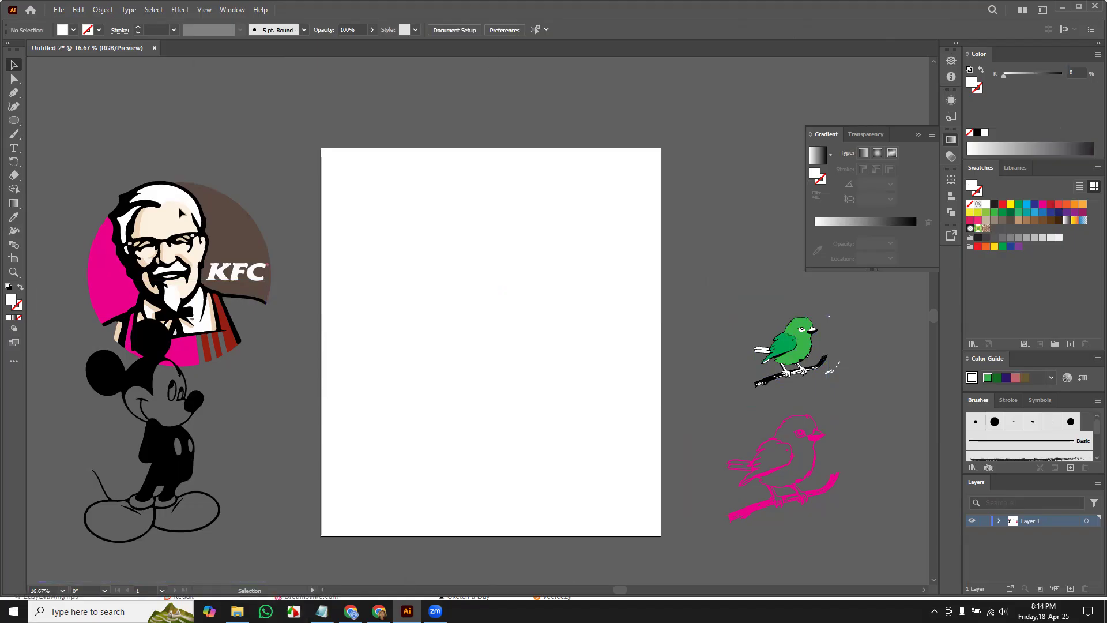
Paste the colour Mickey image from the clipboard history and place the black Mickey tracing off the artboard below the KFC logo
left_click_drag(160, 419, 487, 283)
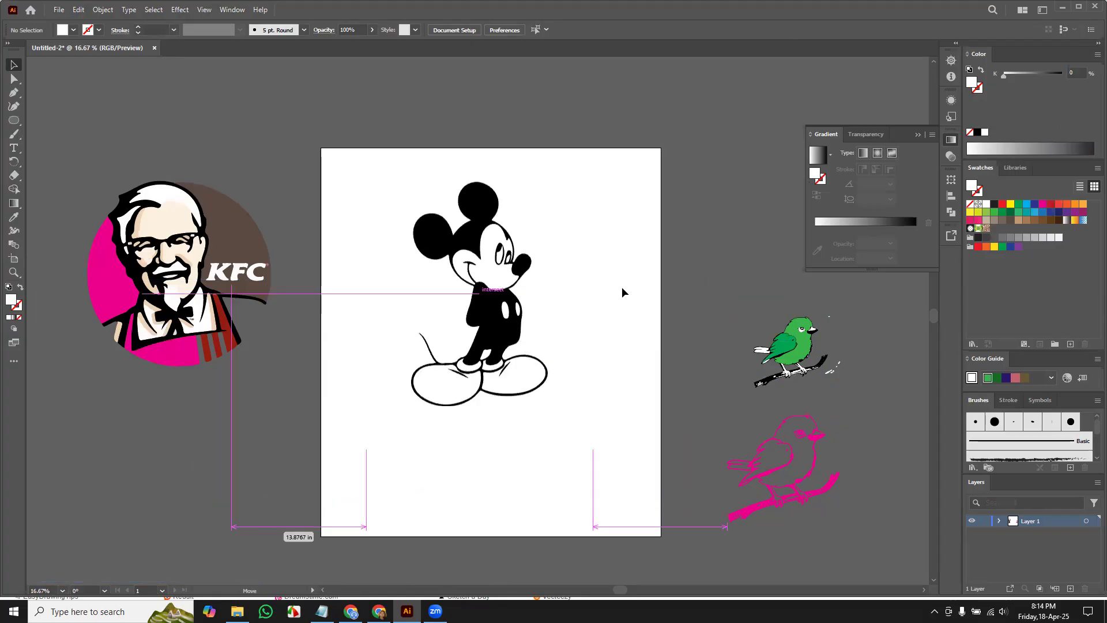
key("super+v")
left_click(995, 452)
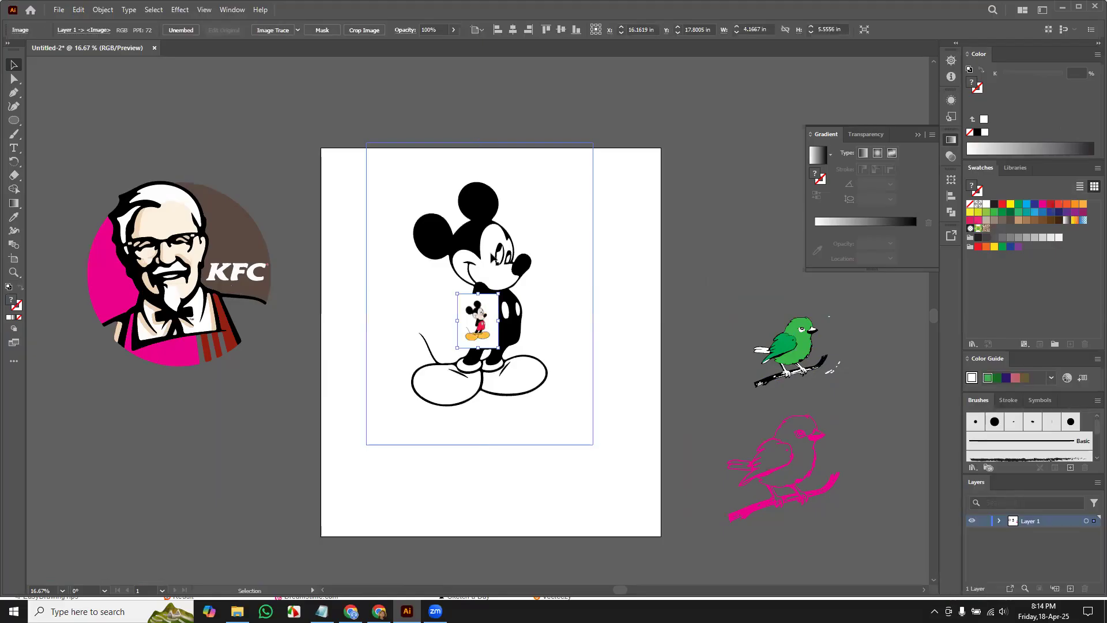
double_click(493, 257)
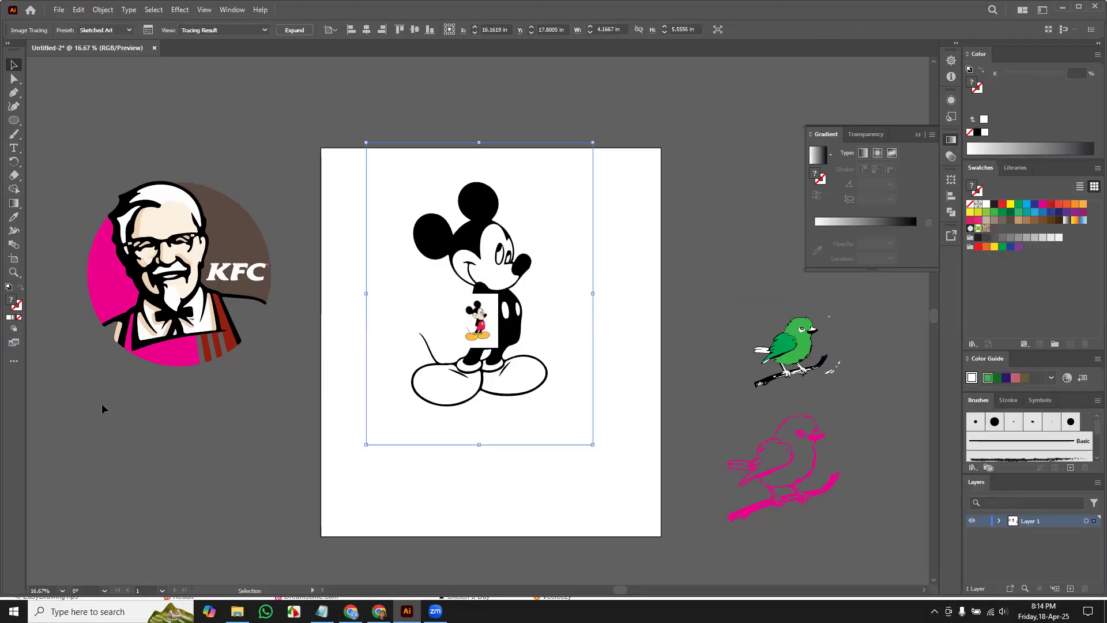
double_click(684, 251)
mouse_move(478, 252)
left_mouse_down()
mouse_move(147, 428)
mouse_move(178, 402)
left_mouse_up()
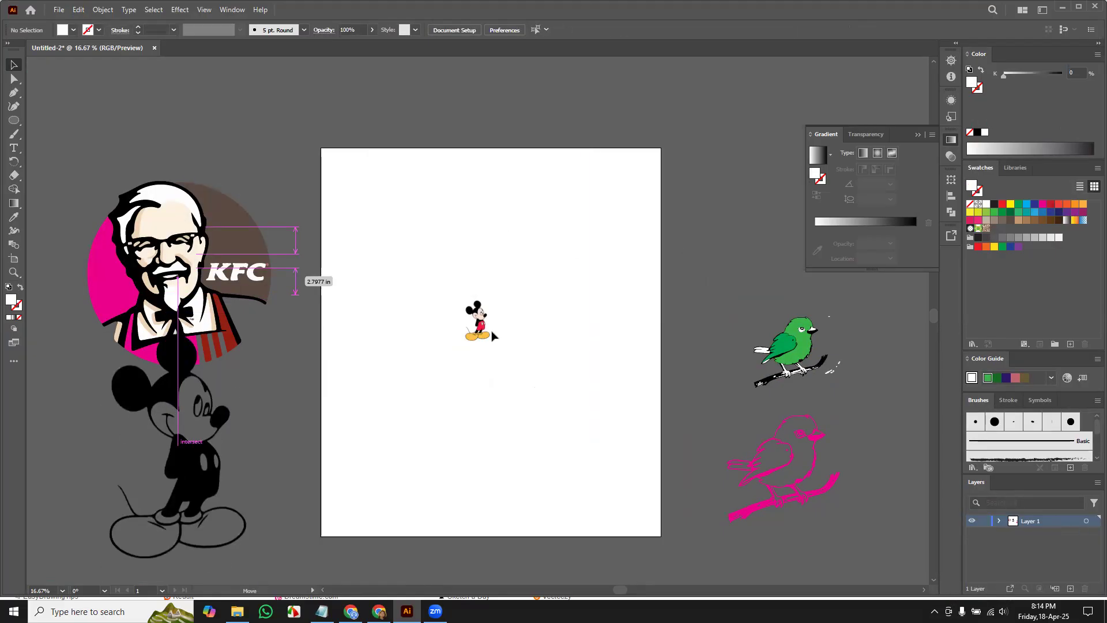
Enlarge the colour Mickey image to about 24.94 × 33.25 in and position it on the artboard
left_click(493, 336)
left_click_drag(498, 346, 630, 514)
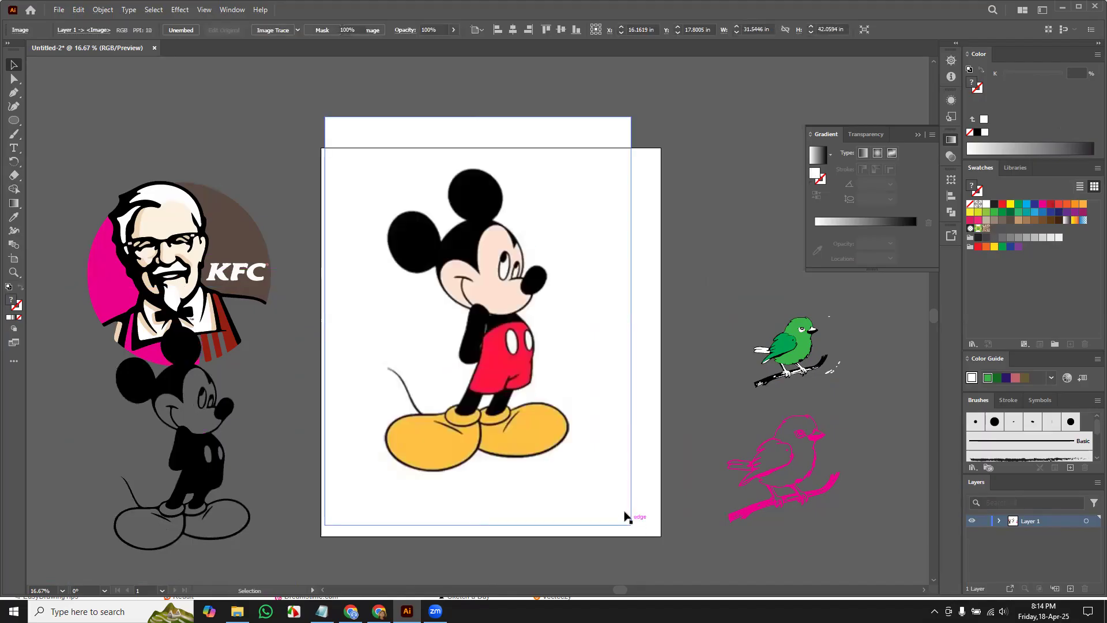
left_click_drag(630, 523, 597, 482)
left_click_drag(488, 345, 512, 366)
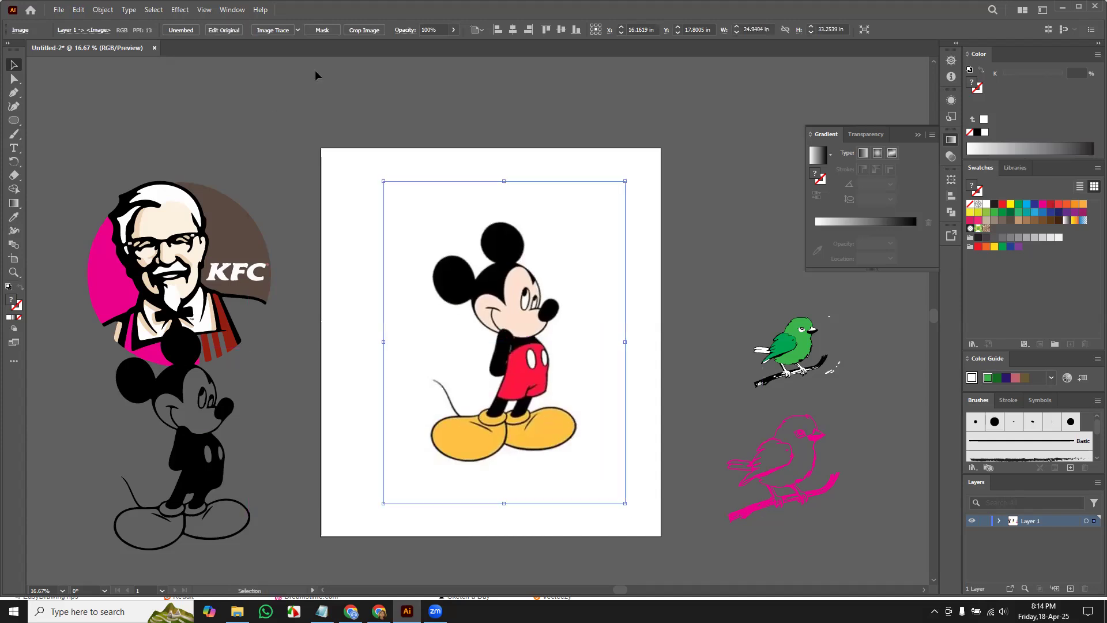
left_click(298, 31)
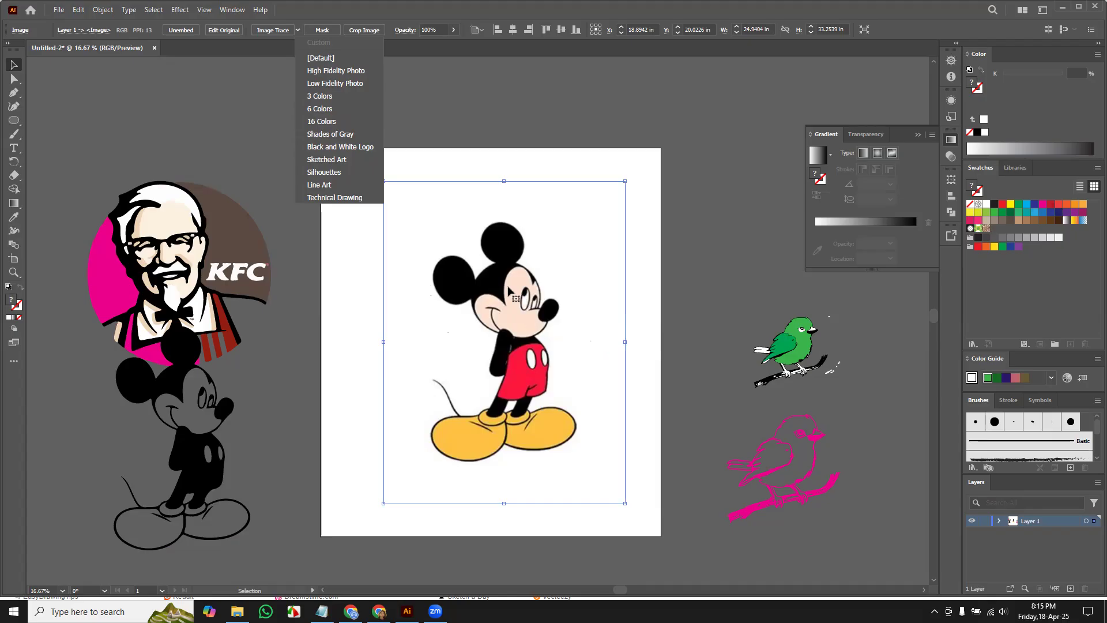
left_click(491, 269)
left_click_drag(453, 284, 455, 261)
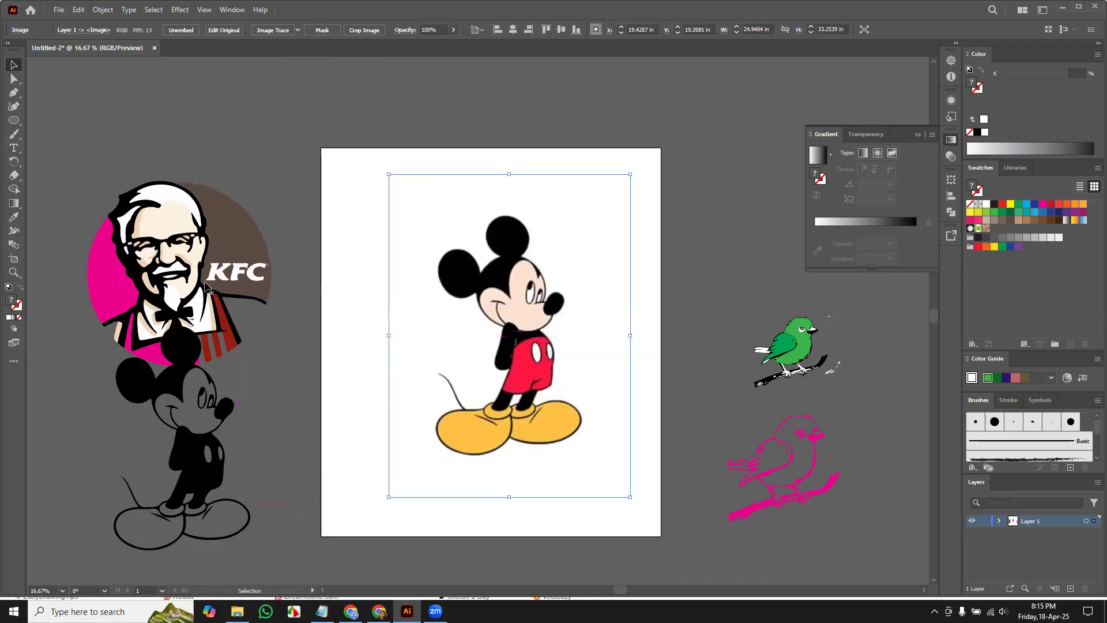
Delete the small stray white fragment beside the green bird's head
left_click_drag(825, 306, 865, 341)
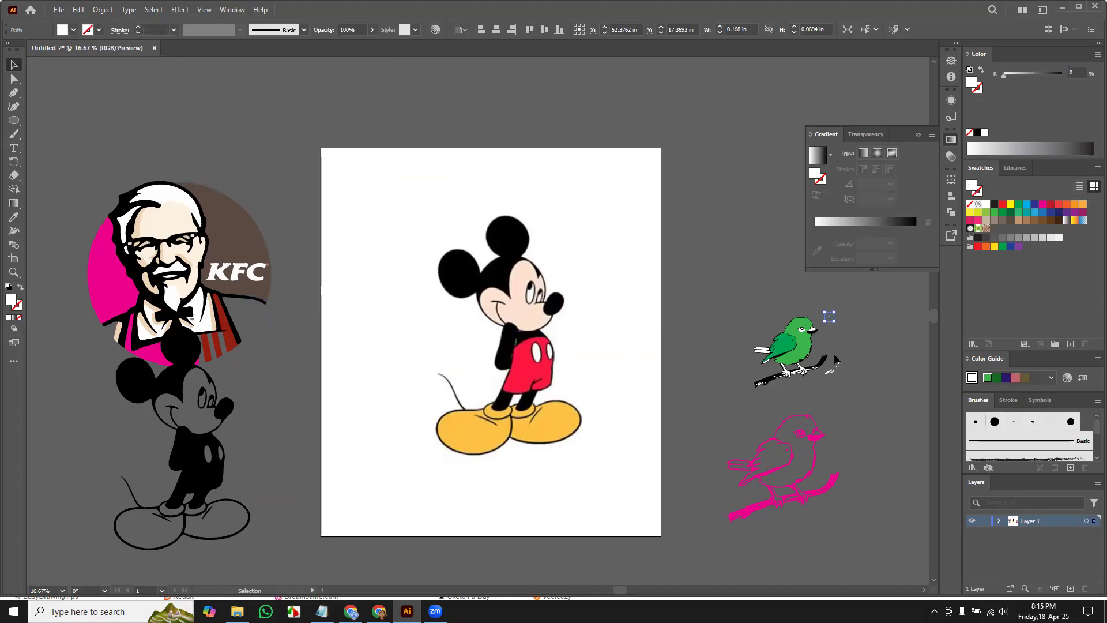
key("Delete")
left_click(830, 371)
left_click(871, 378)
Move the colour Mickey image slightly up on the artboard and review the available Image Trace presets
mouse_move(516, 237)
left_mouse_down()
mouse_move(487, 229)
mouse_move(505, 222)
left_mouse_up()
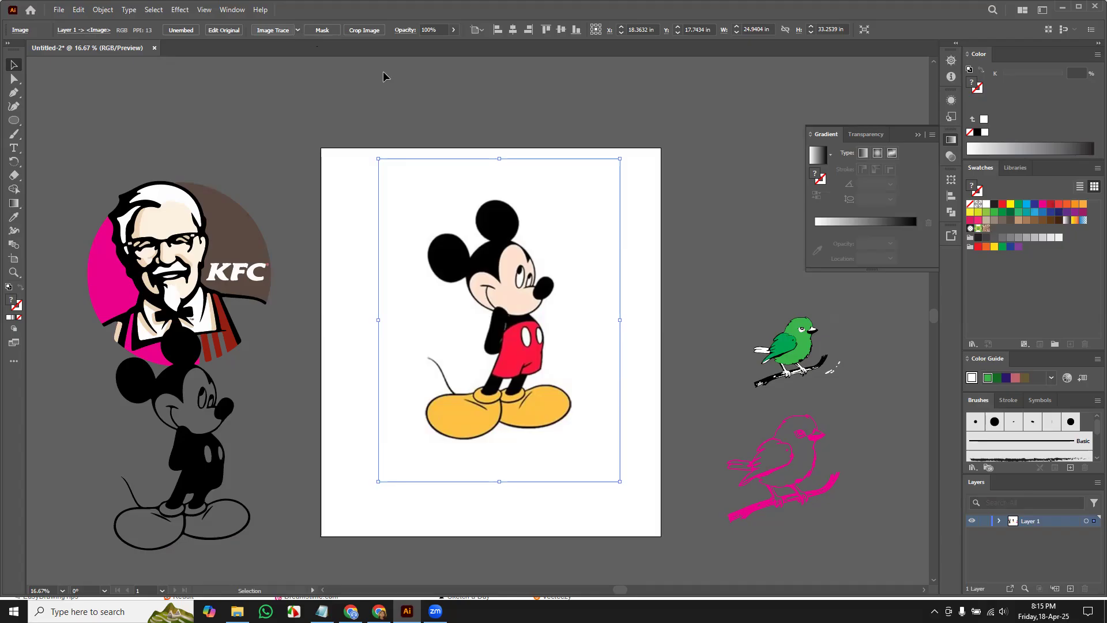
left_click(297, 30)
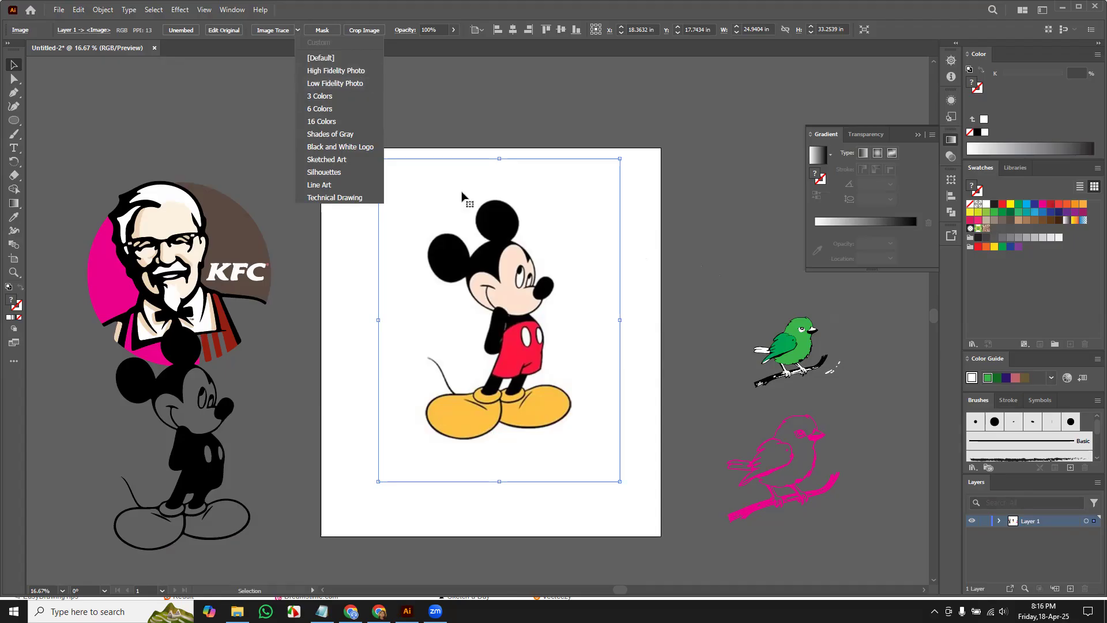
left_click(454, 176)
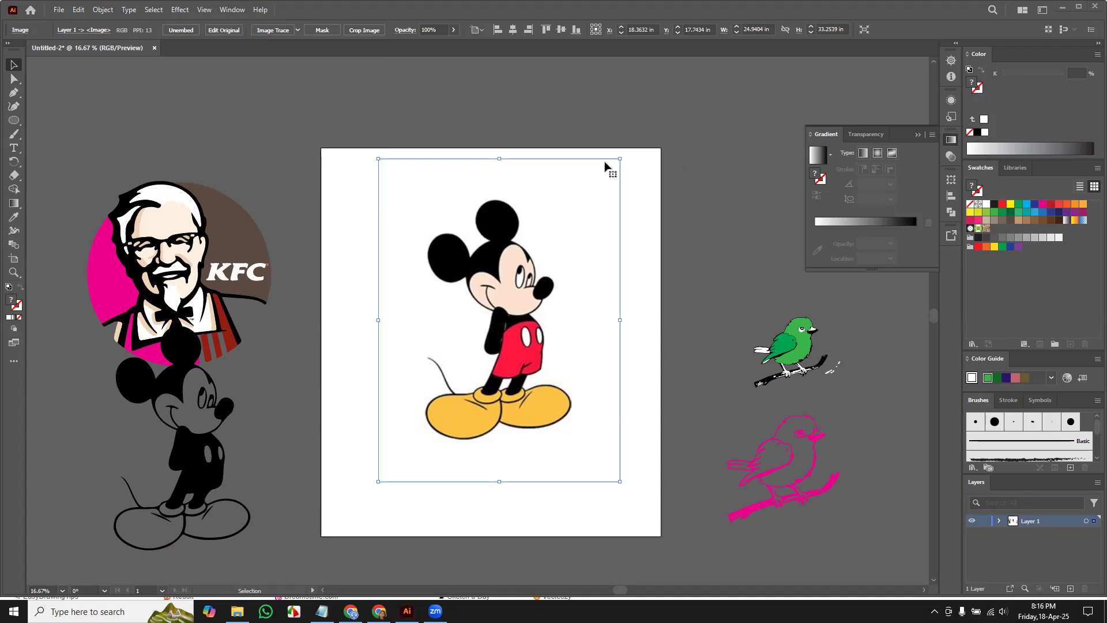
left_click(297, 30)
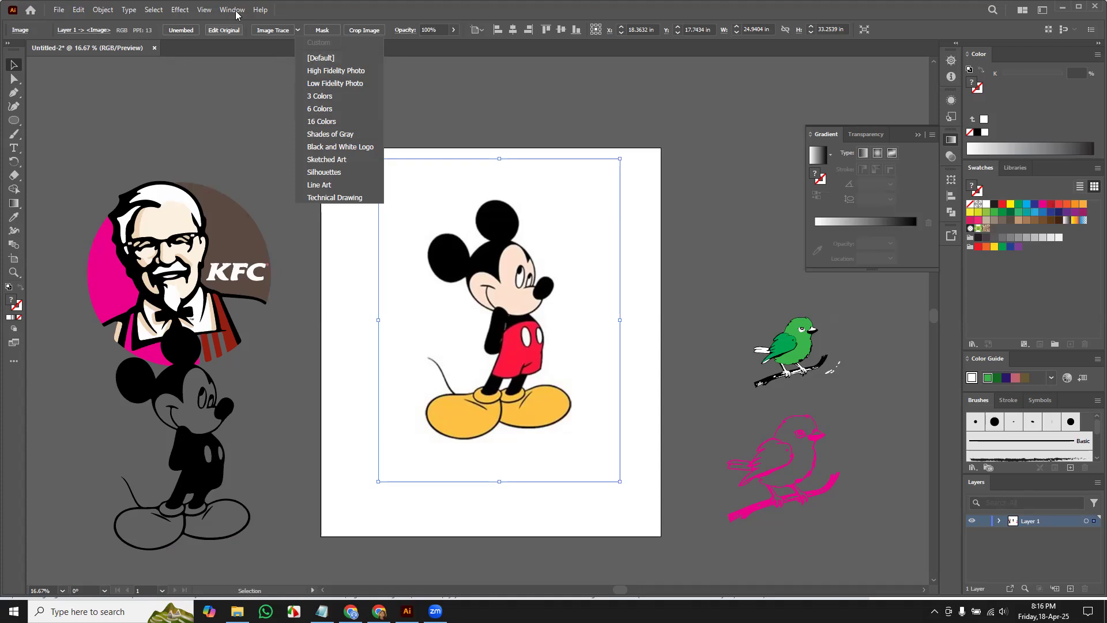
left_click(302, 208)
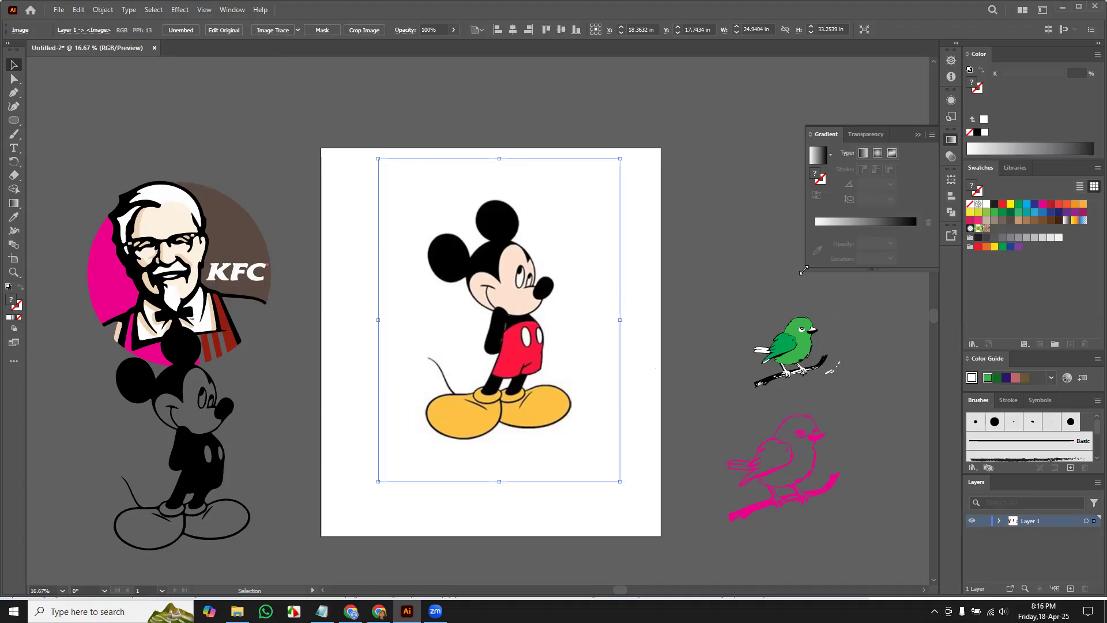
Switch to Notepad and review the homework list, highlighting the minimum counts for the Image Trace and Golden Ratio logo designs
left_click_drag(700, 281, 877, 570)
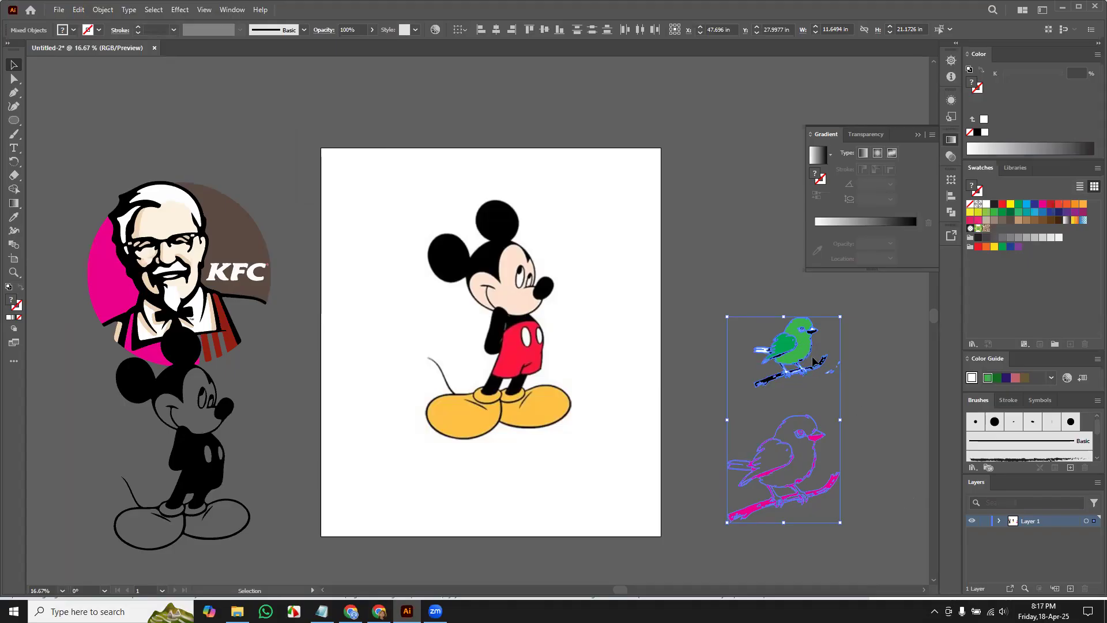
left_click(321, 611)
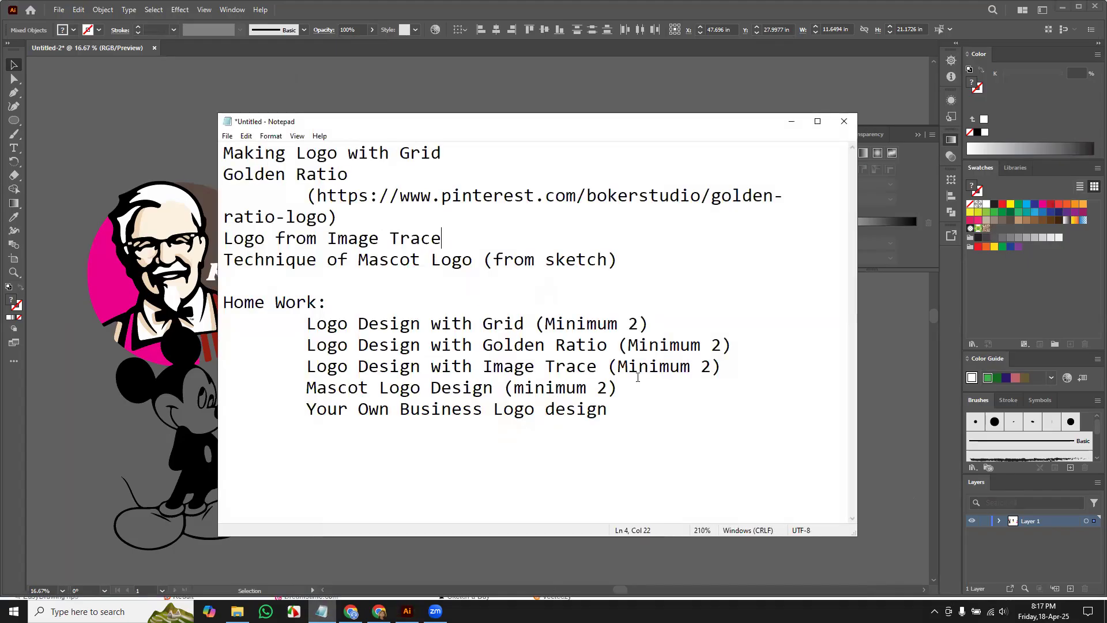
left_click_drag(617, 368, 721, 367)
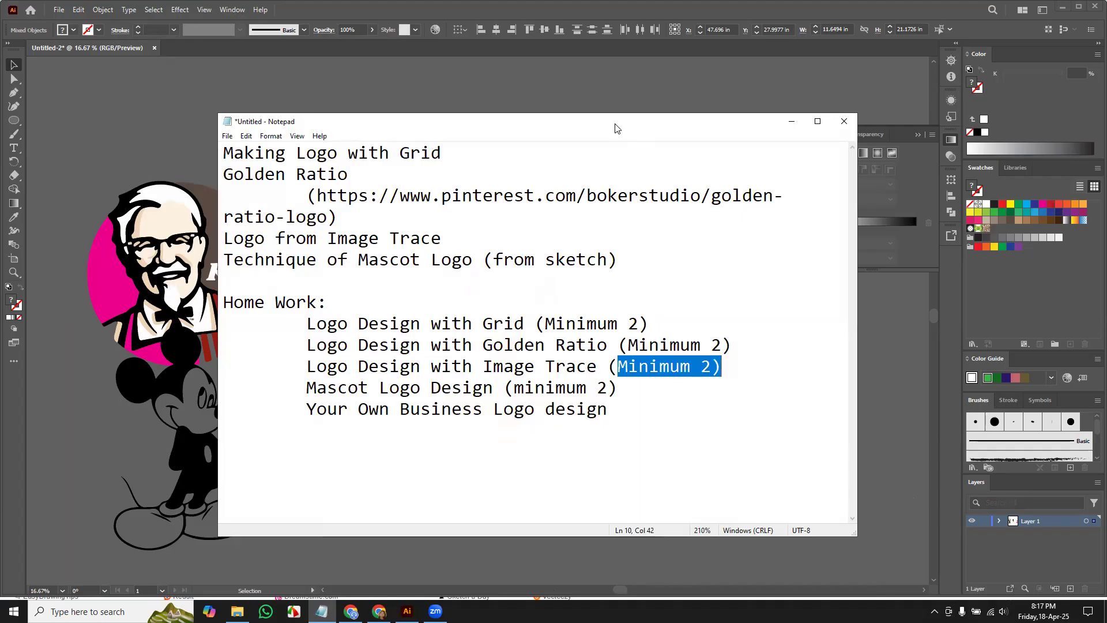
left_click_drag(616, 128, 364, 132)
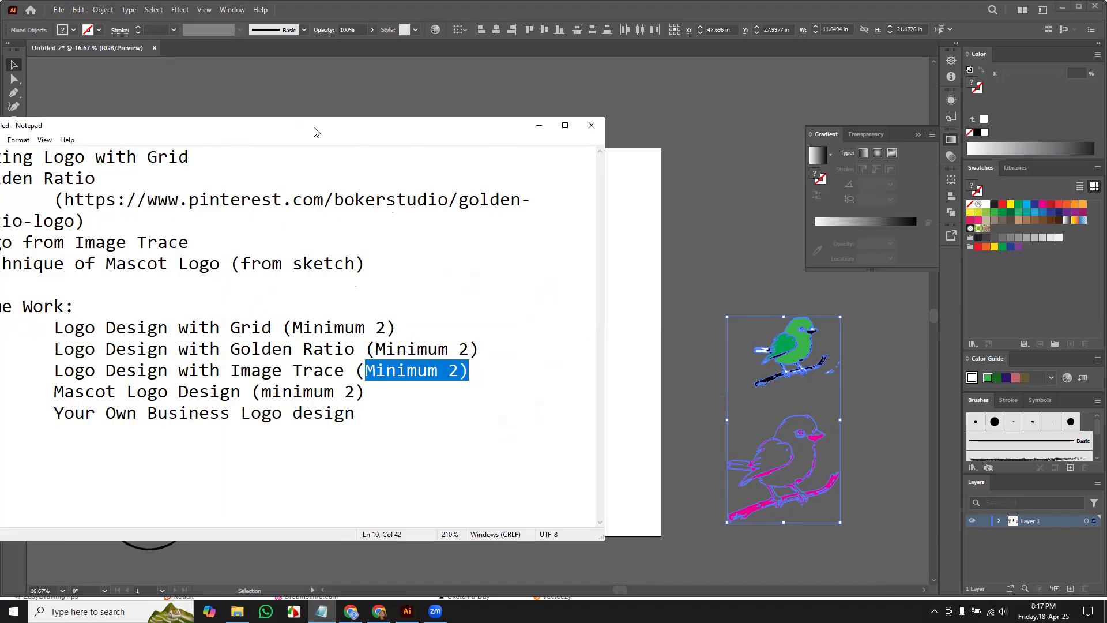
left_click_drag(316, 132, 544, 138)
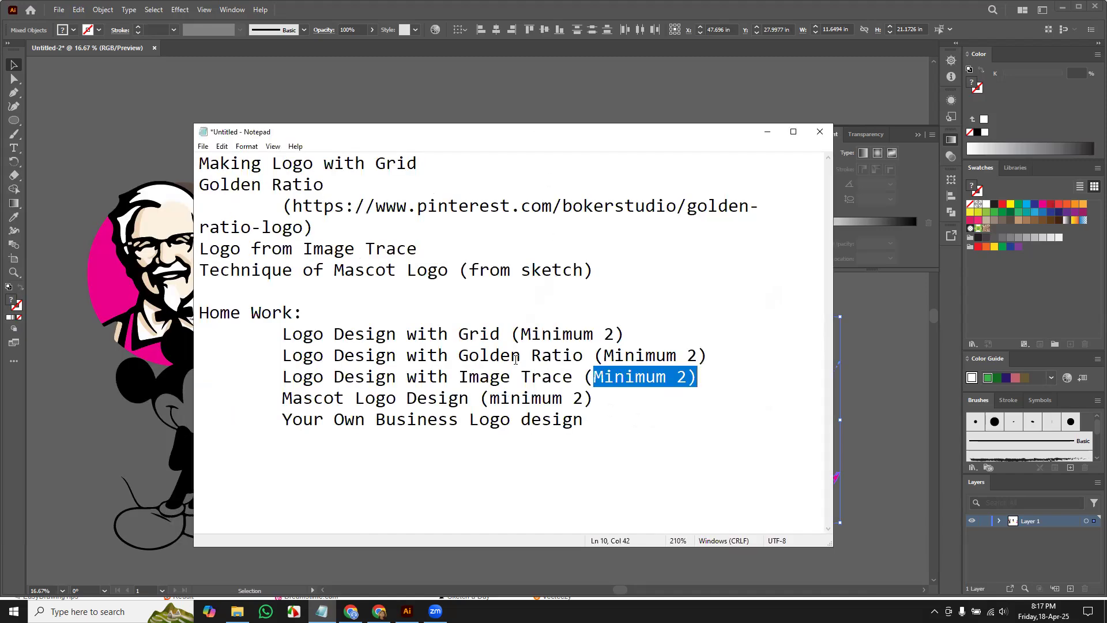
left_click_drag(459, 356, 687, 356)
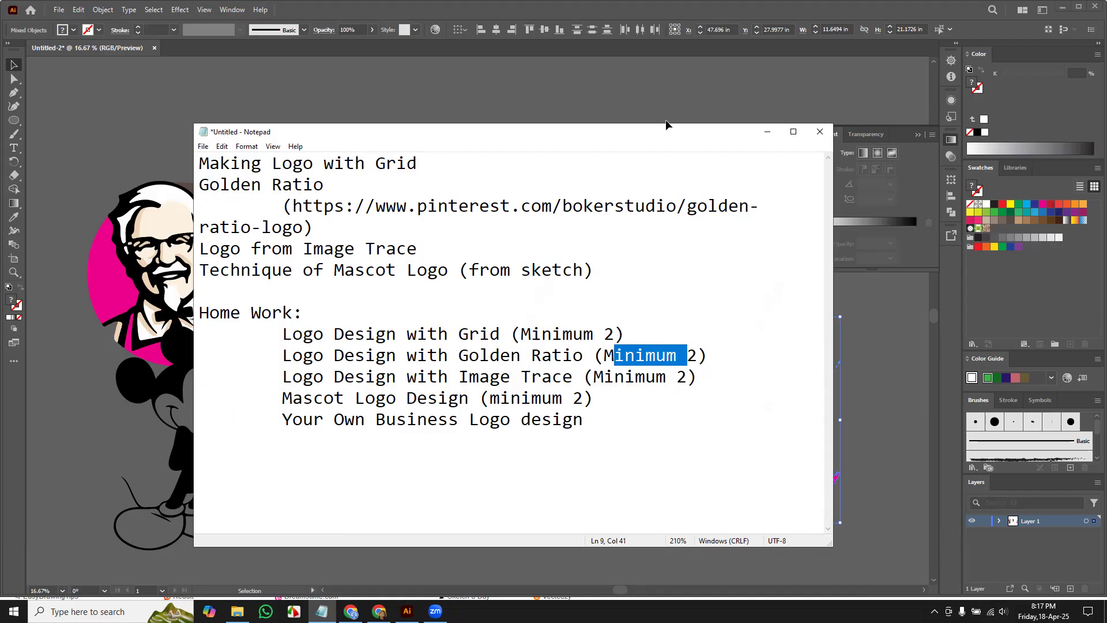
left_click(766, 131)
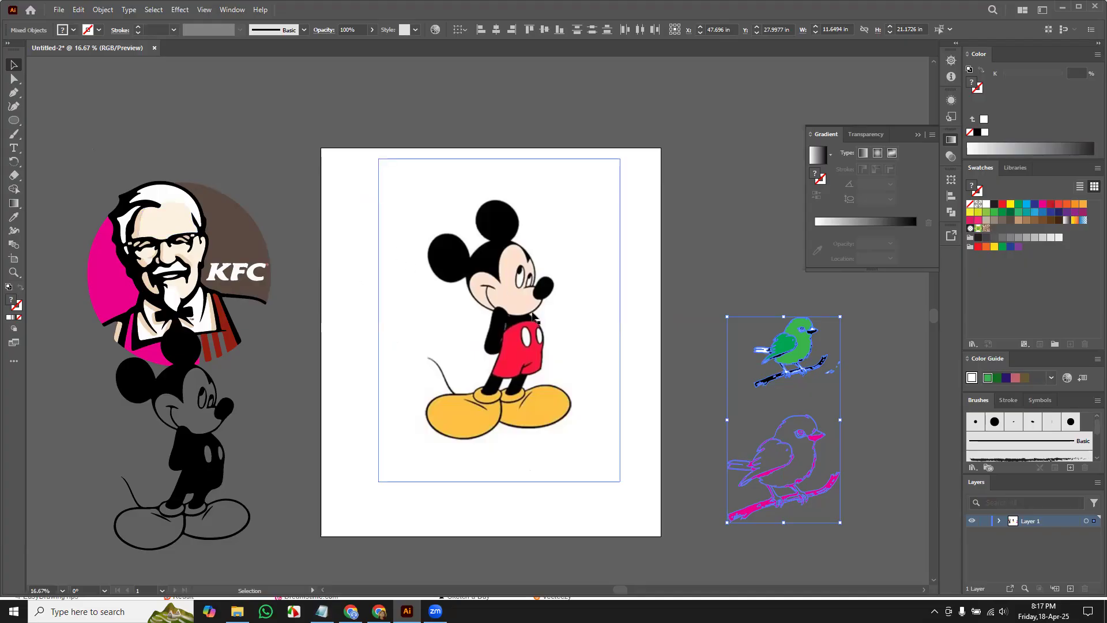
Move the colour Mickey image off the artboard, beyond the two traced birds
key("ctrl+minus")
key("ctrl+minus")
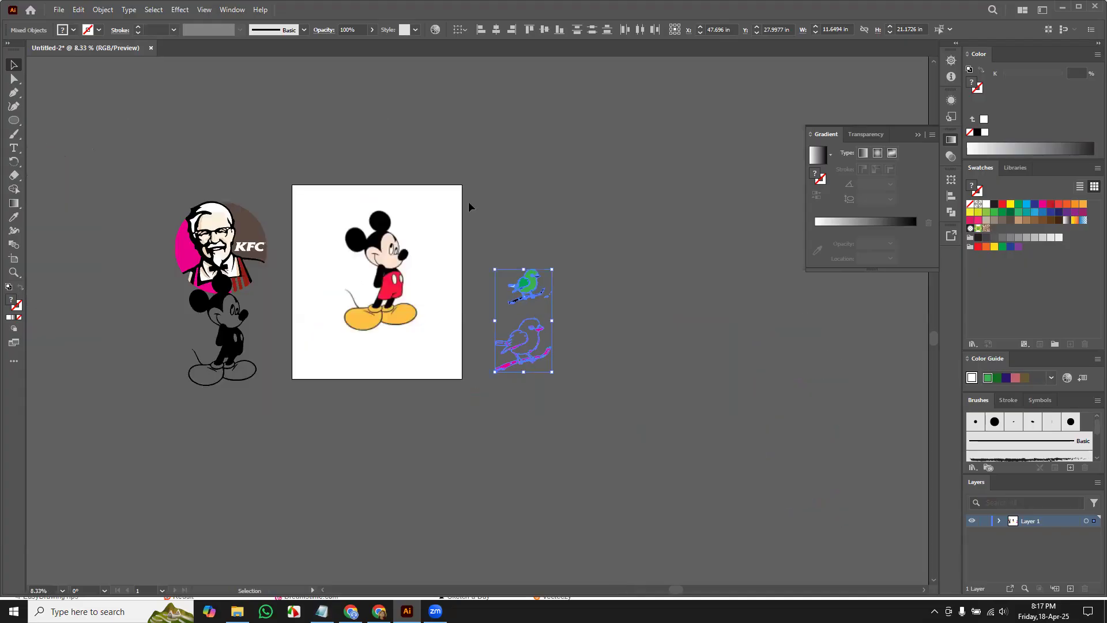
left_click_drag(390, 256, 645, 227)
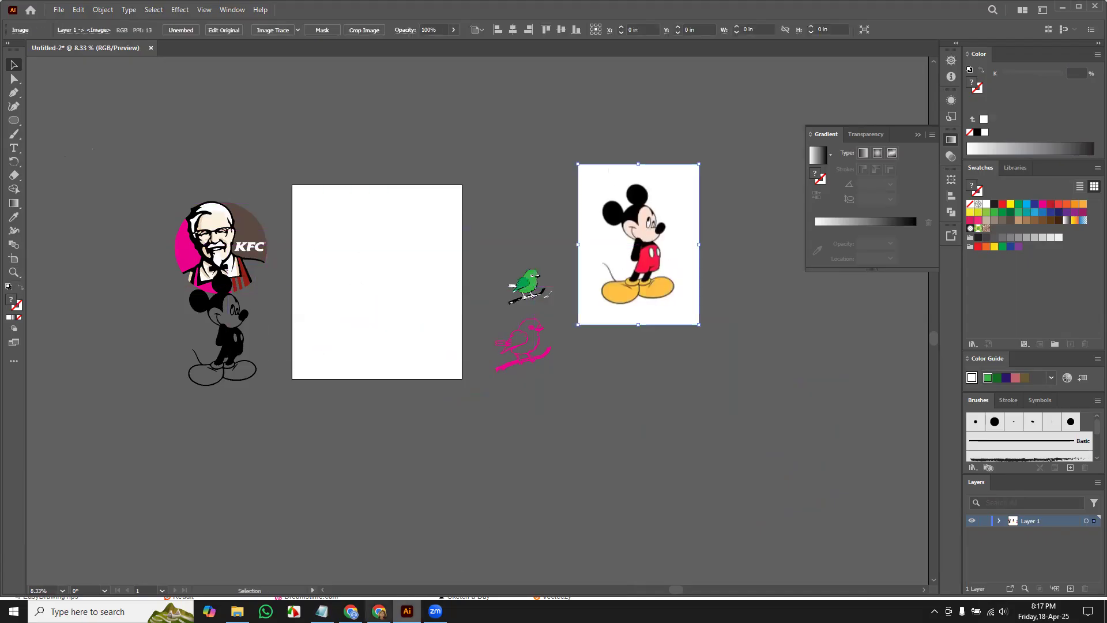
Switch to Chrome and search Google for "mascot maker" in a new tab
key("alt+Tab")
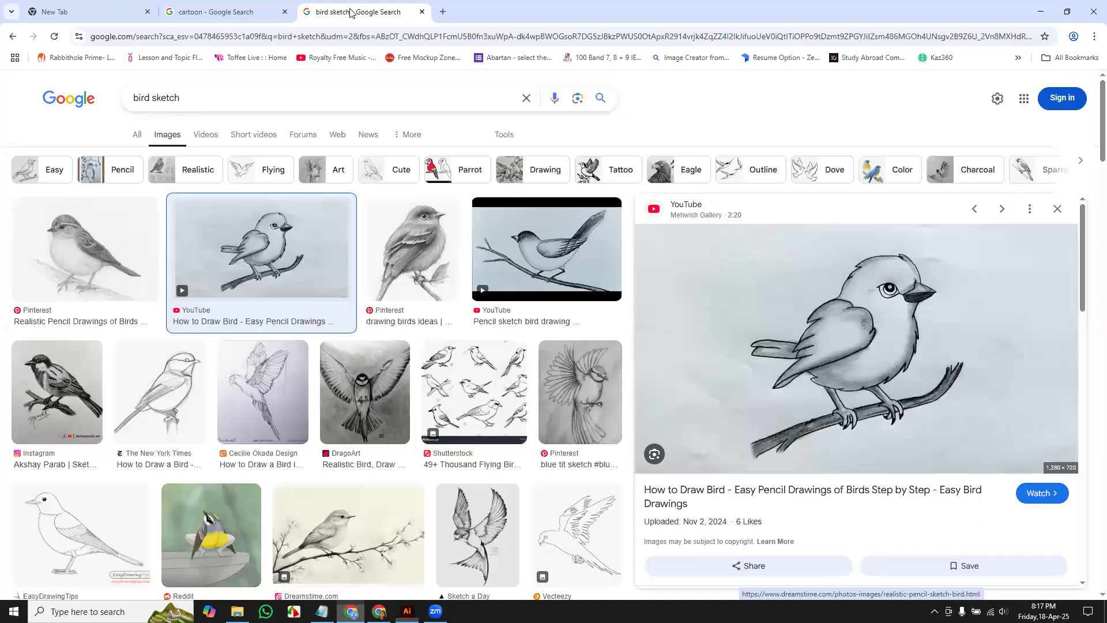
left_click(439, 12)
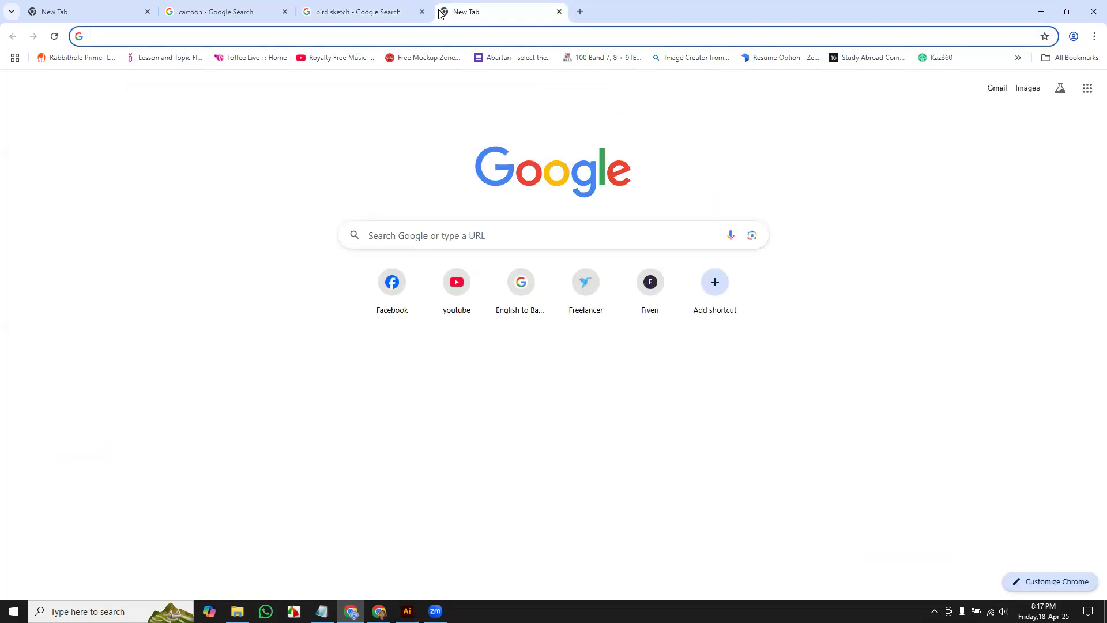
type("masc")
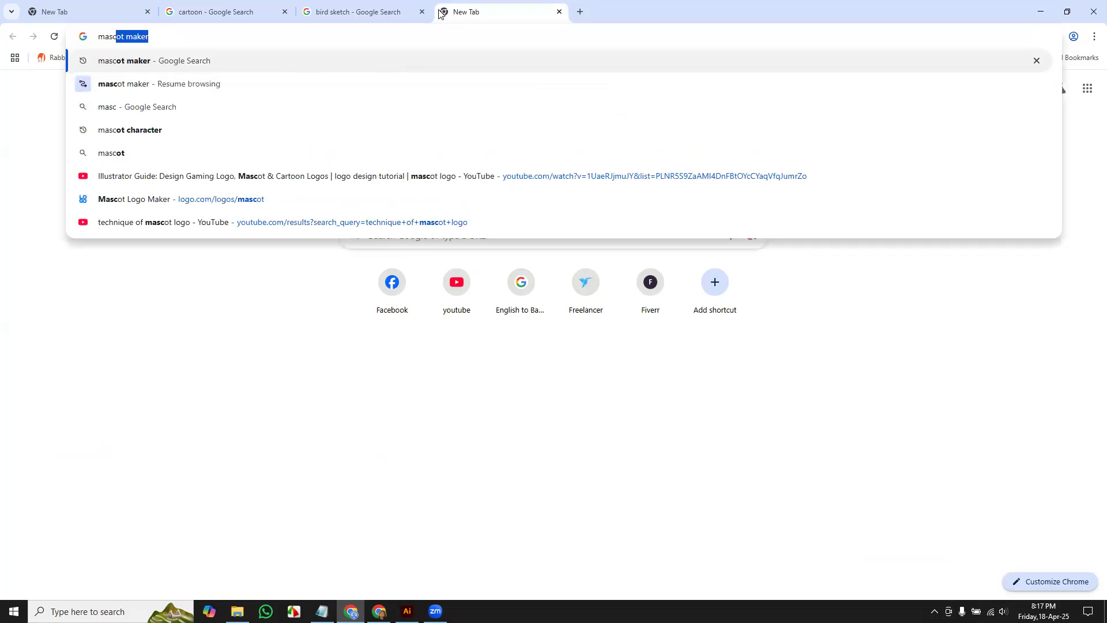
type("ot")
key("Return")
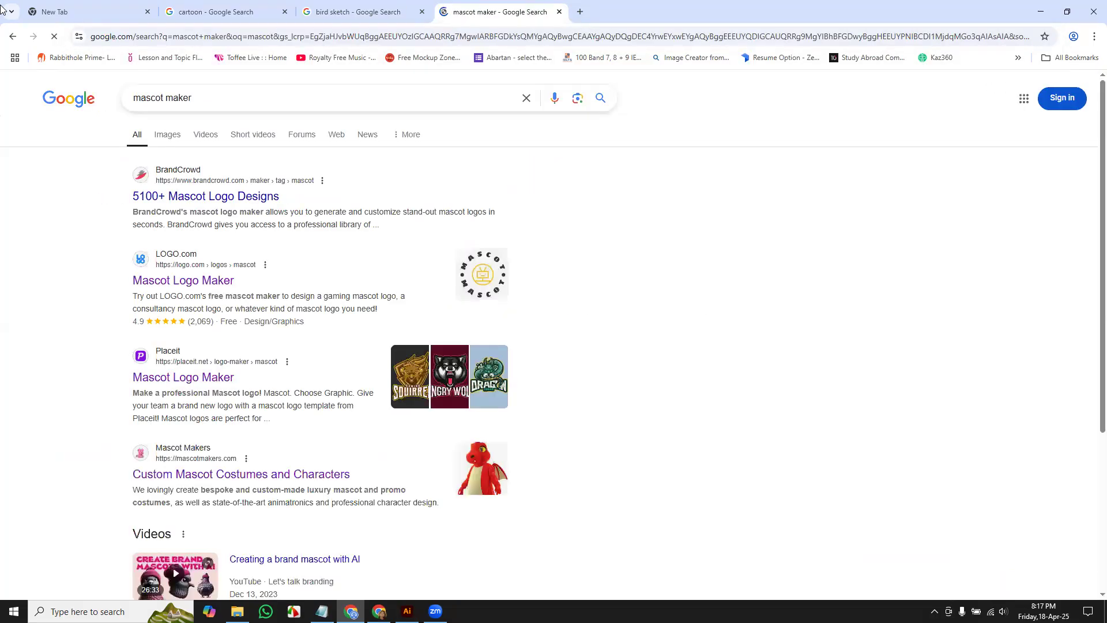
Shorten the Google query to "mascot" and show its image results
left_click_drag(195, 99, 167, 101)
key("BackSpace")
key("Return")
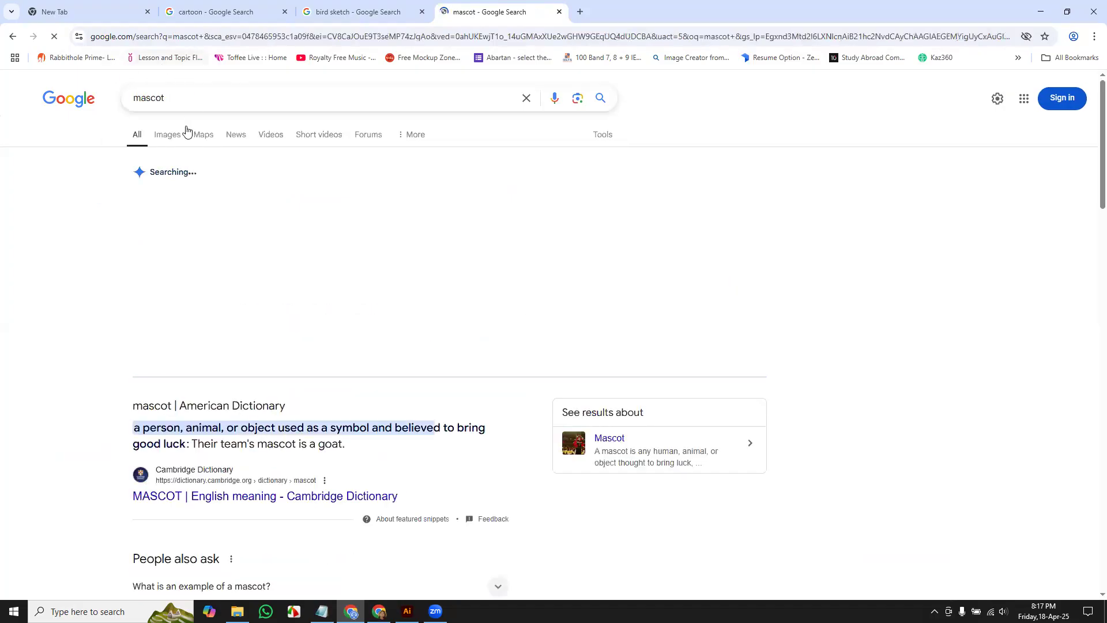
left_click(176, 136)
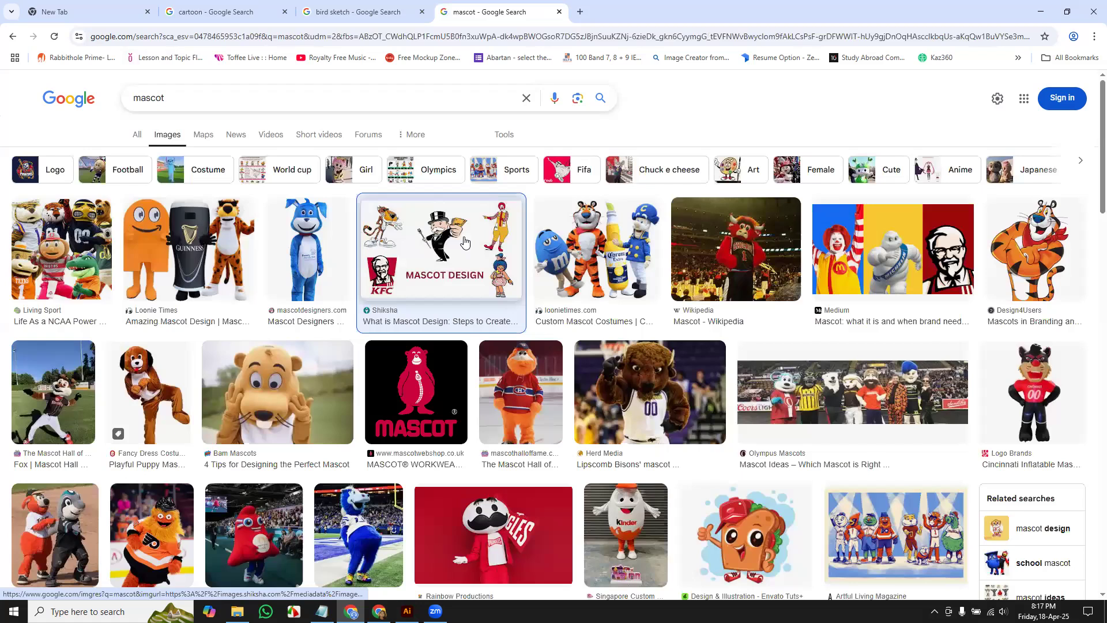
Preview the Shiksha "Mascot Design" image and look over its related images
left_click(464, 241)
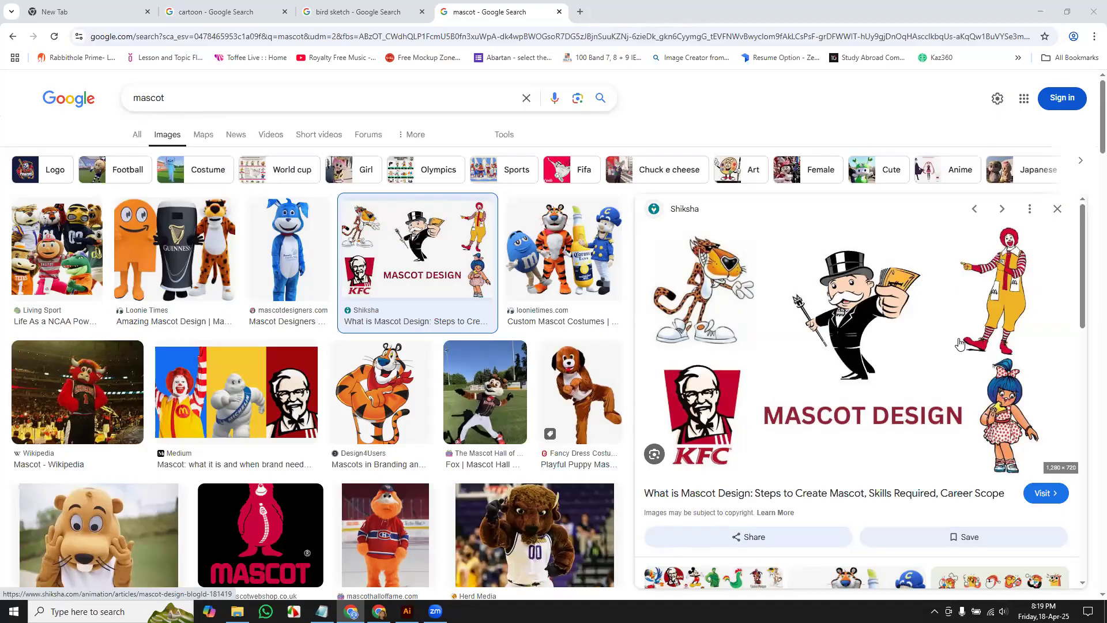
scroll(958, 334, "down", 5)
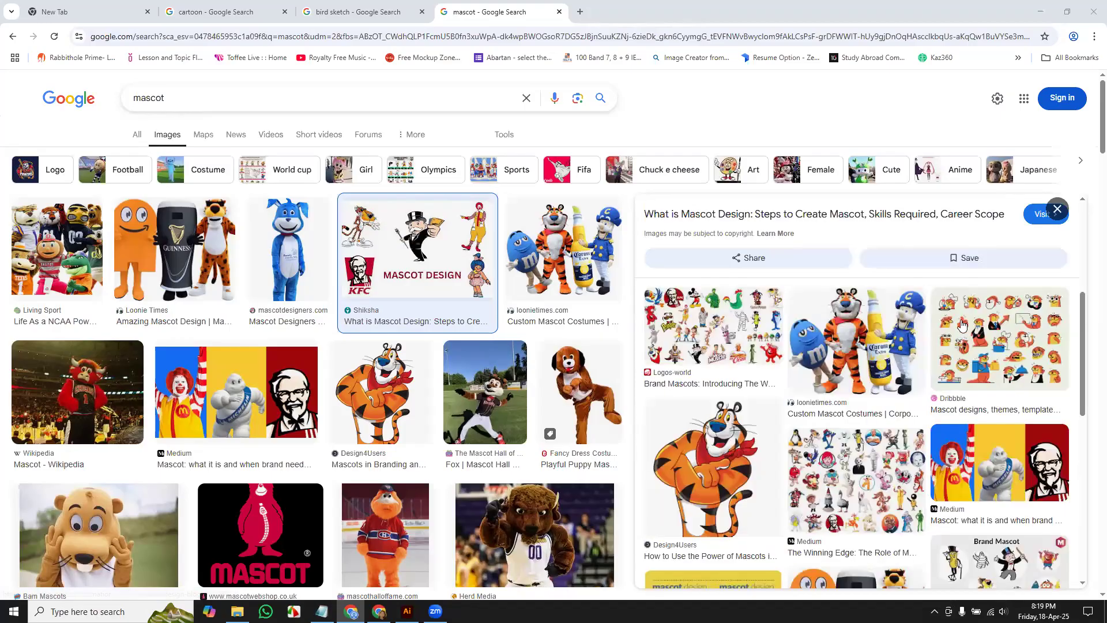
scroll(961, 325, "up", 5)
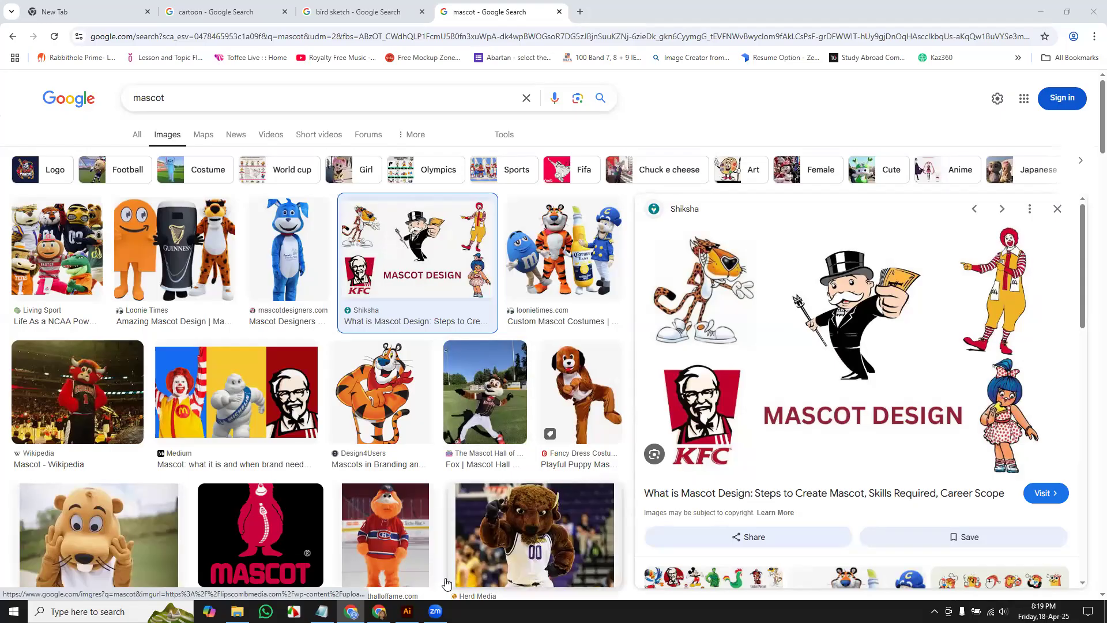
Switch to Illustrator and move the black traced Mickey clear of the KFC logo, into the empty space below it
key("alt+Tab")
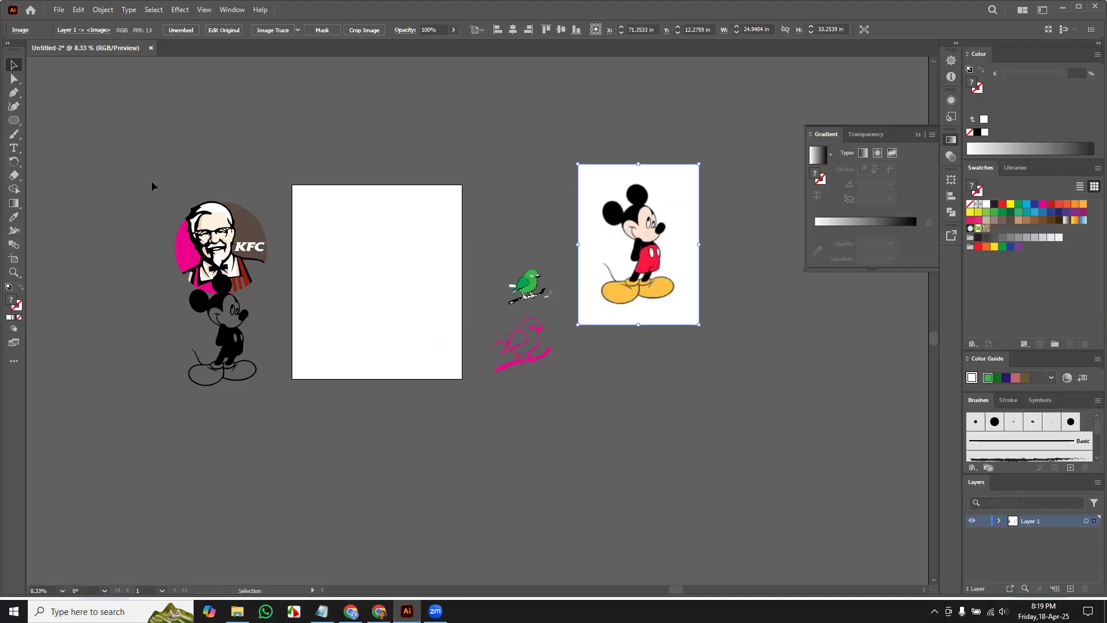
left_click_drag(270, 283, 270, 284)
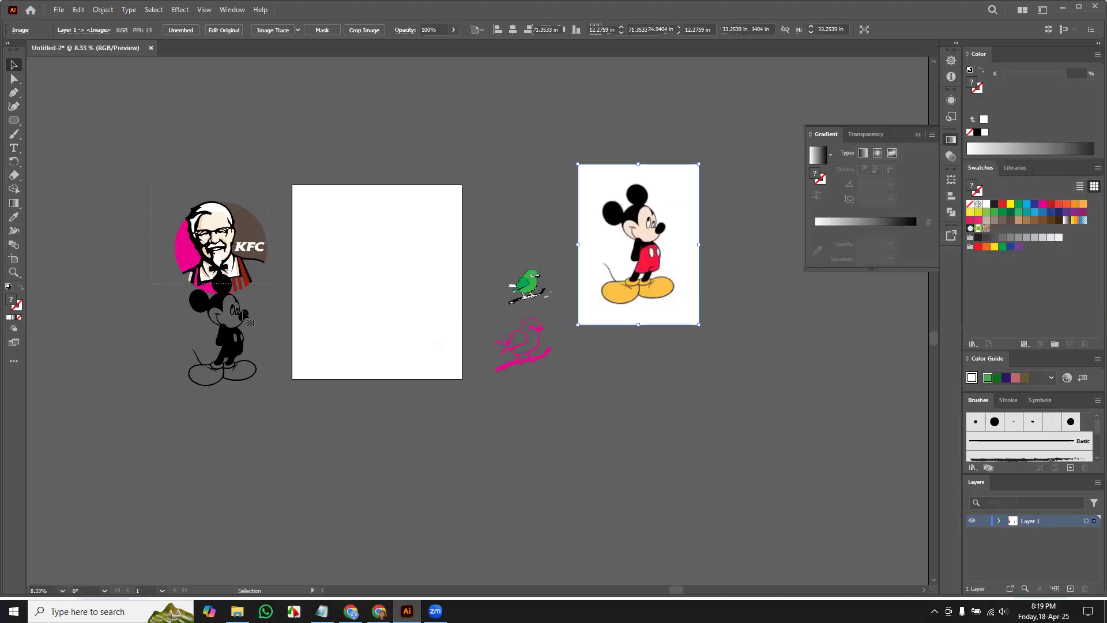
left_click(256, 418)
left_click_drag(232, 343, 203, 429)
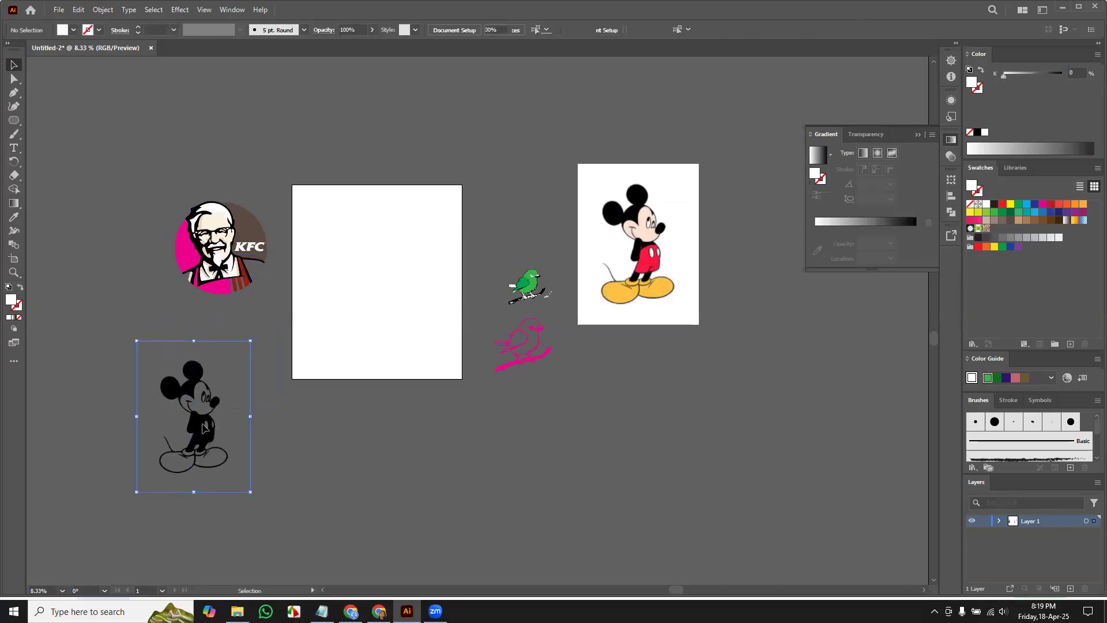
Move the traced KFC logo onto the artboard and scale it up to about 37 × 37.3 in
left_click_drag(278, 306, 278, 305)
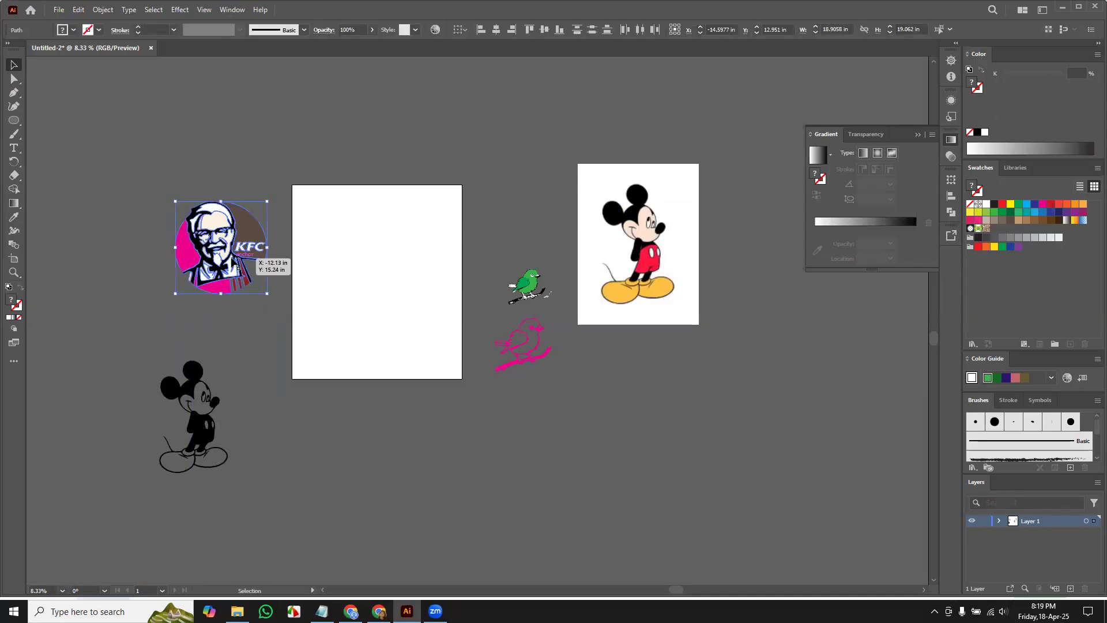
left_click_drag(215, 222, 375, 244)
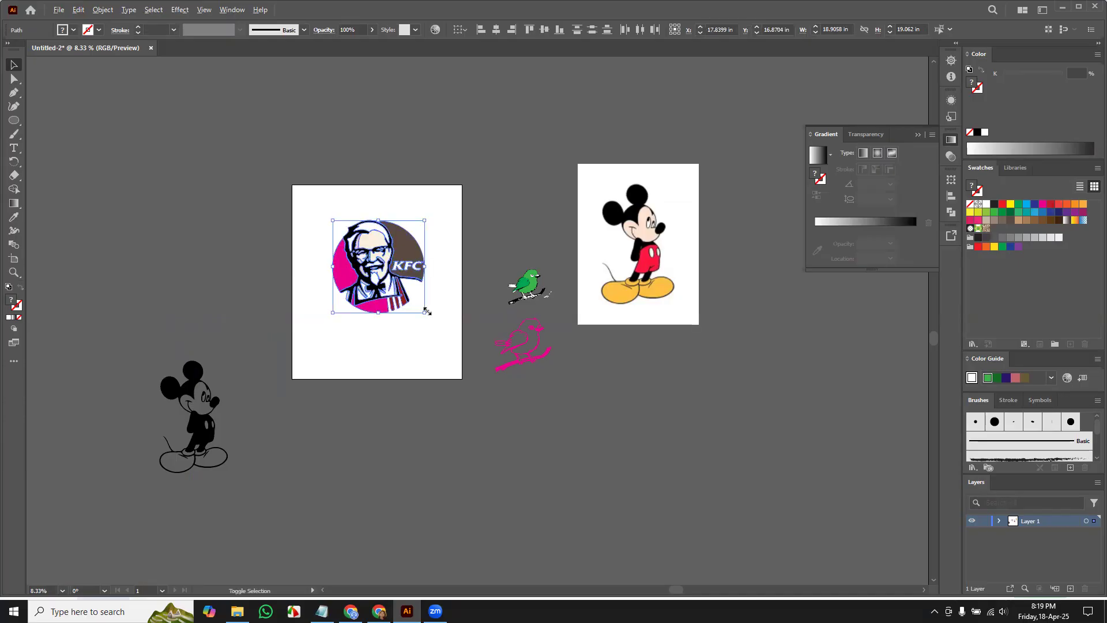
left_click_drag(424, 314, 467, 357)
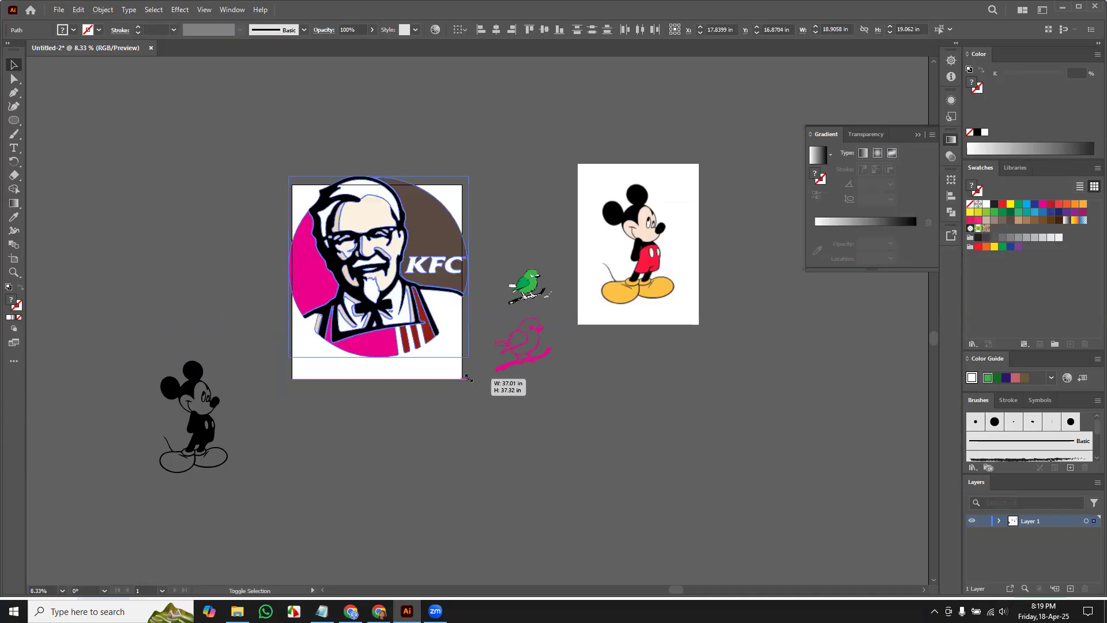
left_click(460, 487)
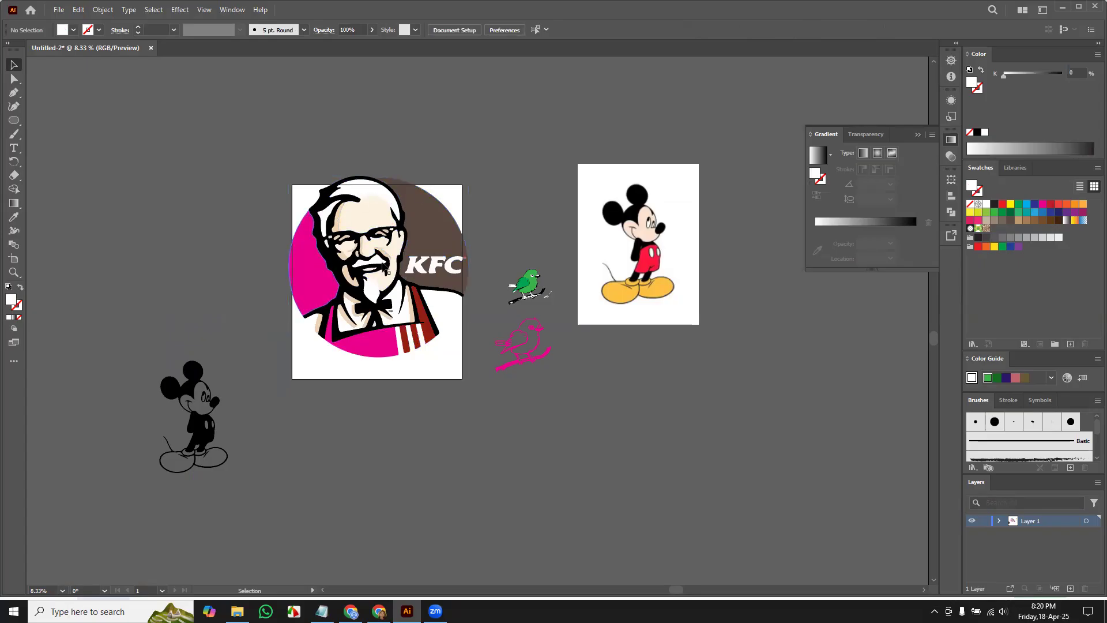
Examine the enlarged KFC logo up close and review the available Paintbrush, Blob Brush and Pencil tools
key("ctrl+equal")
key("ctrl+equal")
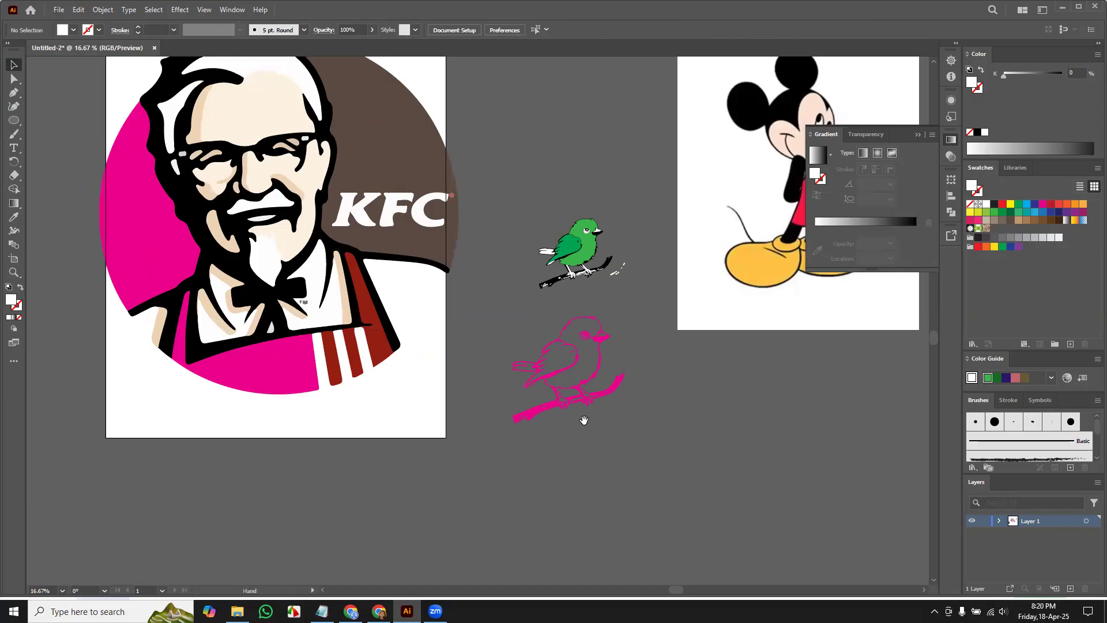
left_click_drag(403, 376, 507, 481)
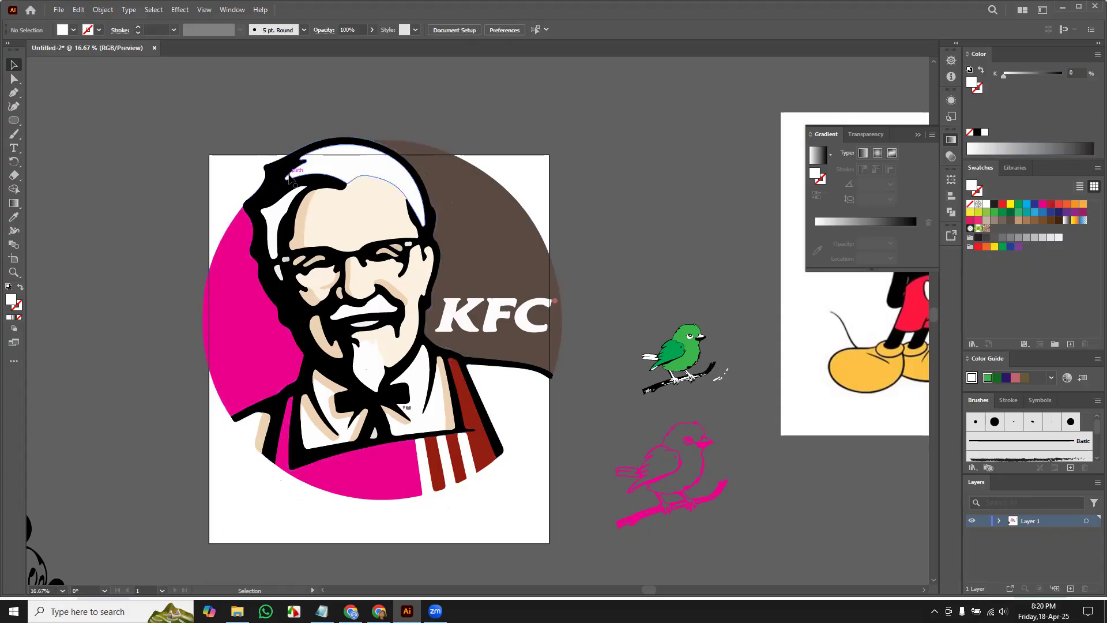
left_click(15, 133)
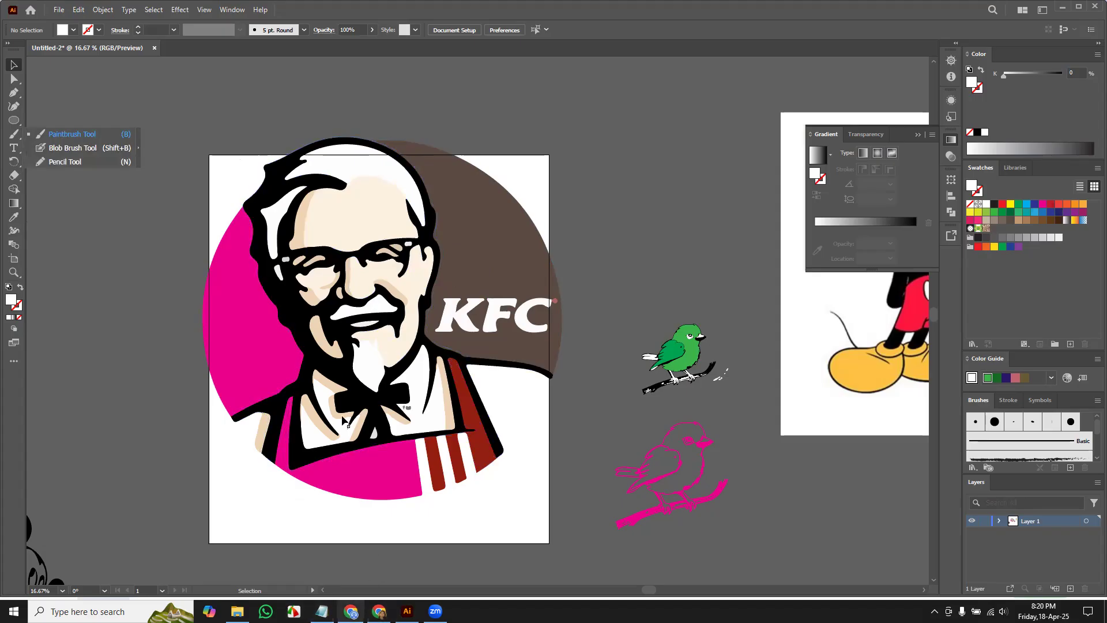
left_click(226, 196)
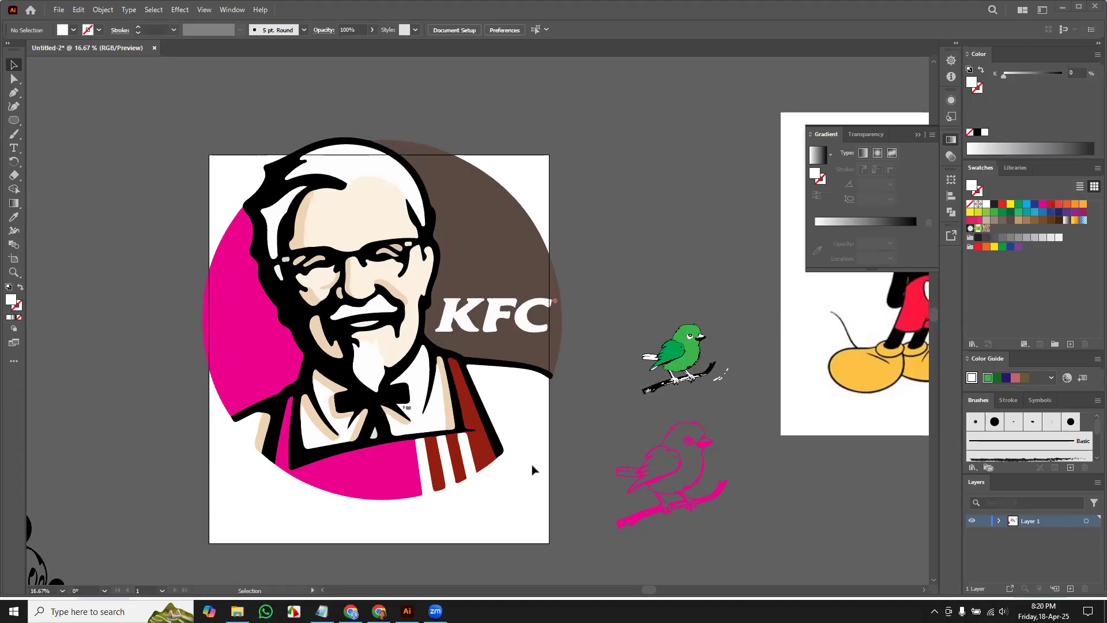
key("a")
key("v")
Scale the KFC logo back down and move it off the artboard, above and beside the black Mickey
left_click(497, 357)
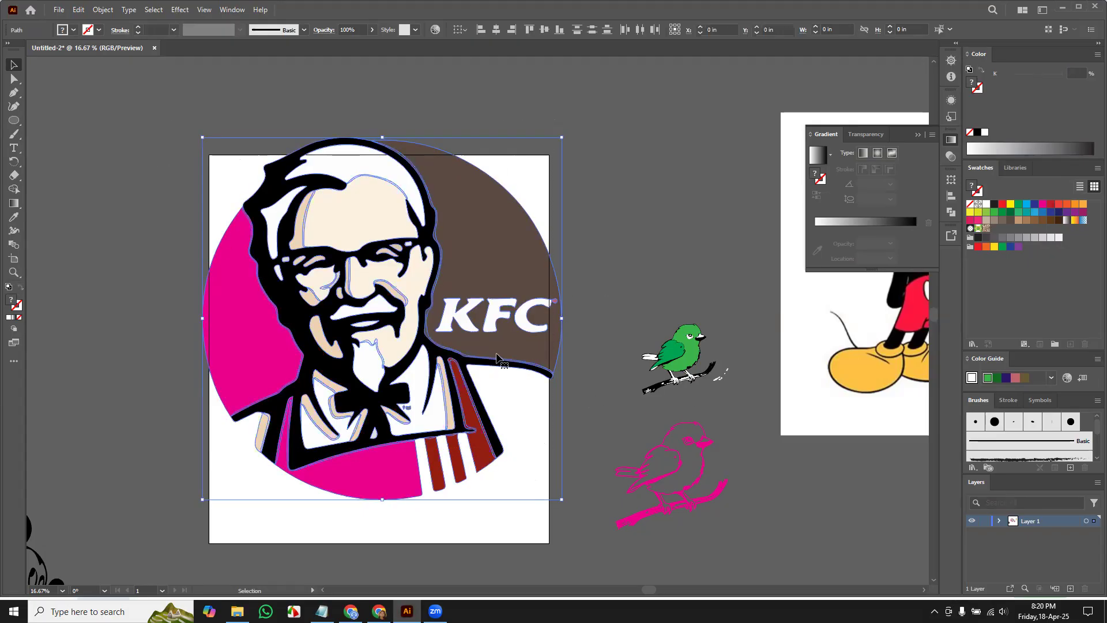
left_click_drag(497, 357, 326, 305)
key("a")
key("ctrl+minus")
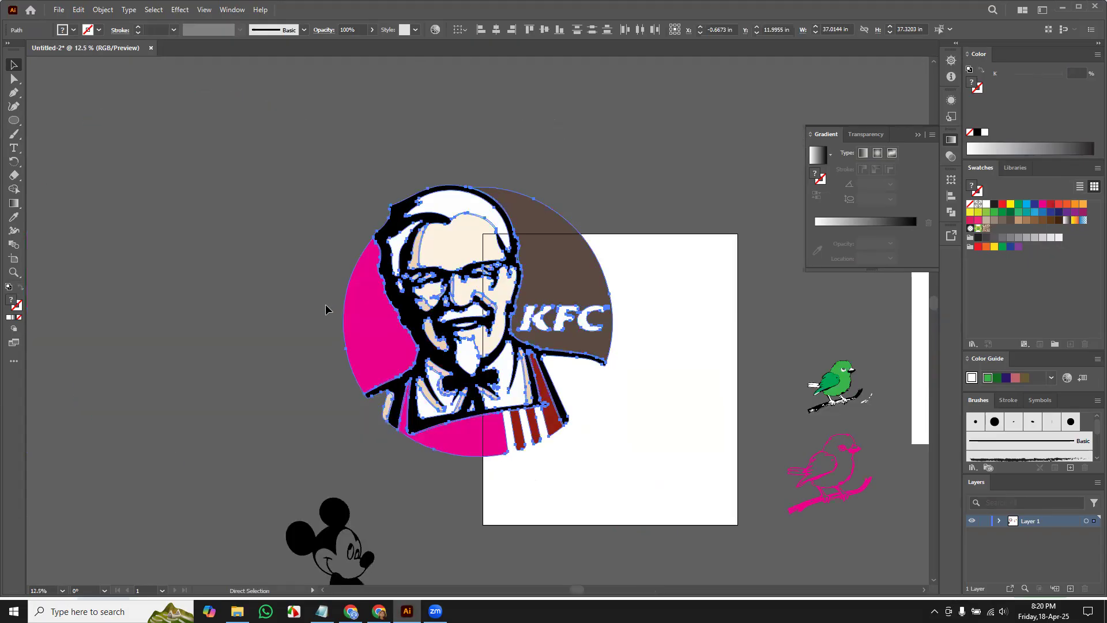
key("ctrl+minus")
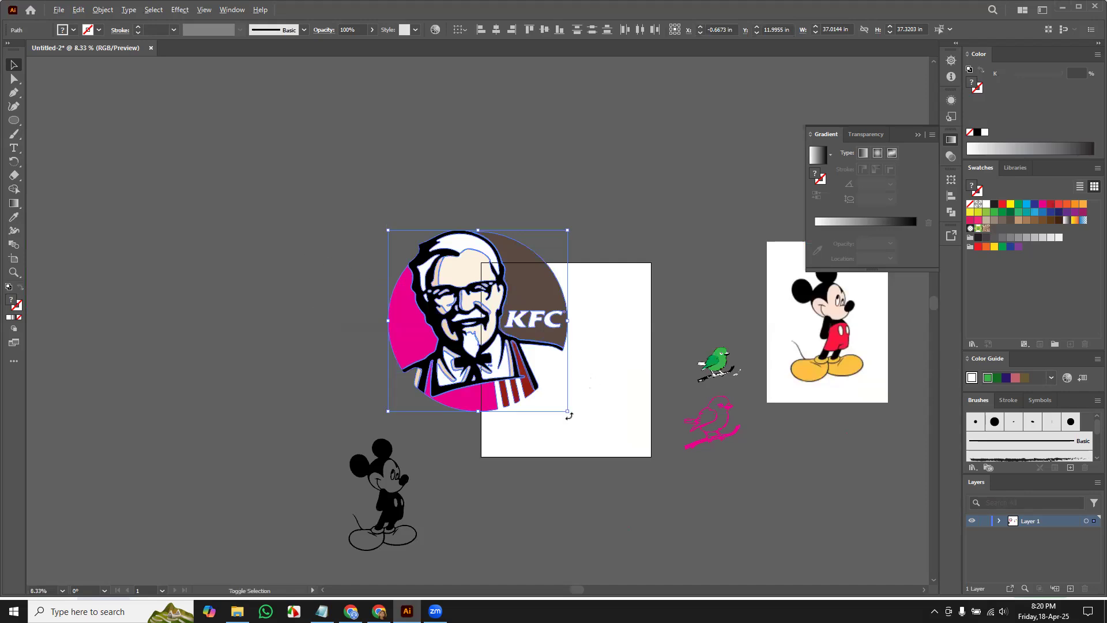
left_click_drag(567, 410, 528, 375)
left_click_drag(497, 297, 362, 225)
Switch to Chrome and search Google Images for "bird" in a new tab
left_click(351, 611)
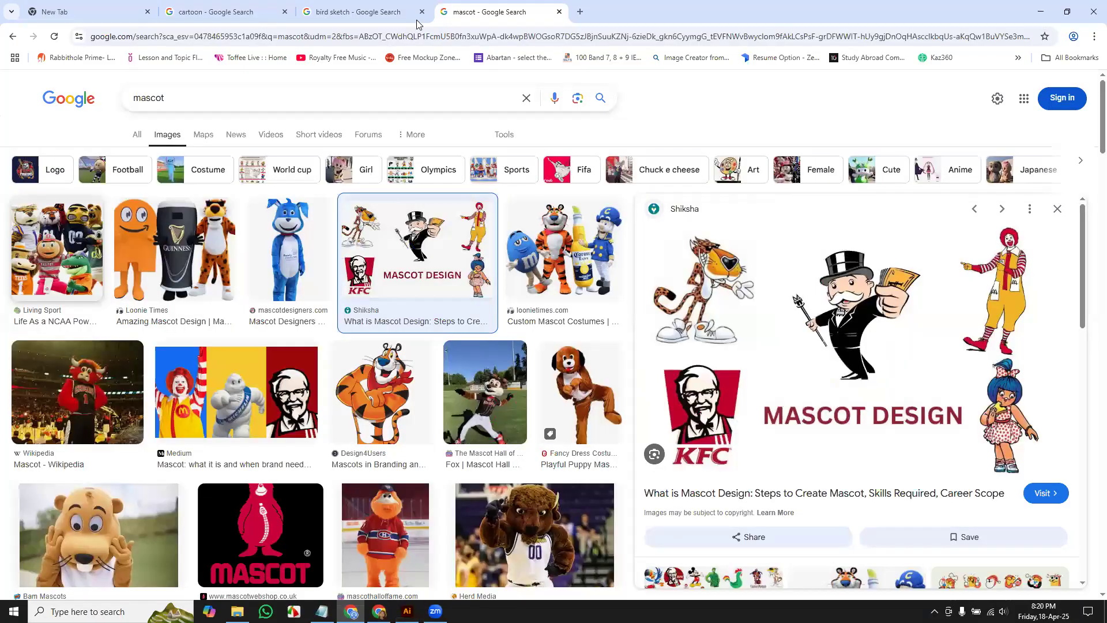
left_click(581, 21)
type("biu")
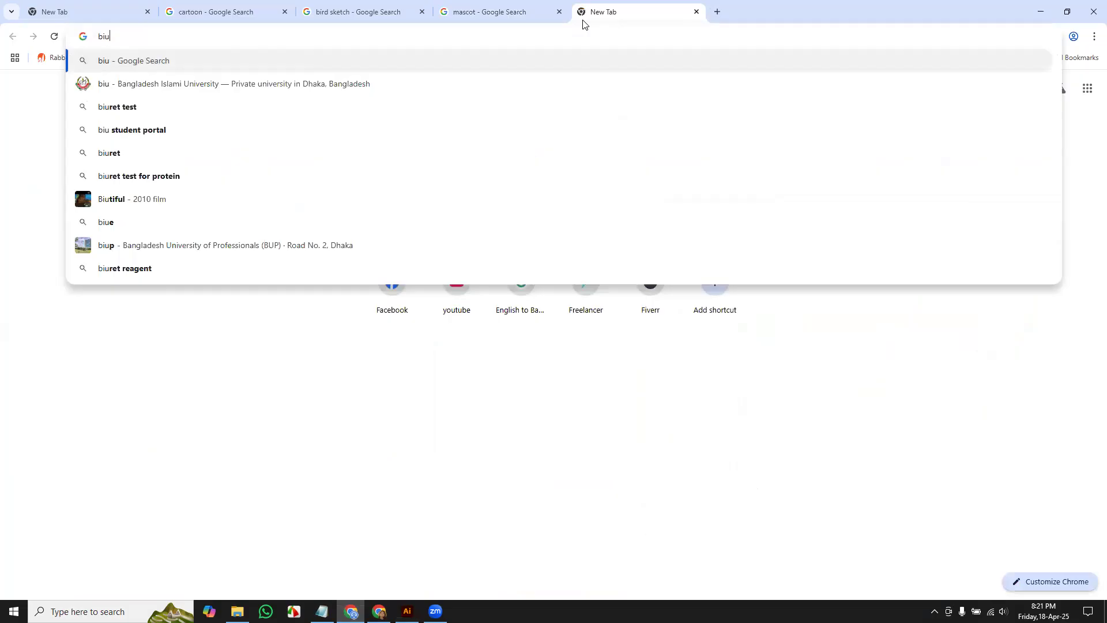
key("BackSpace")
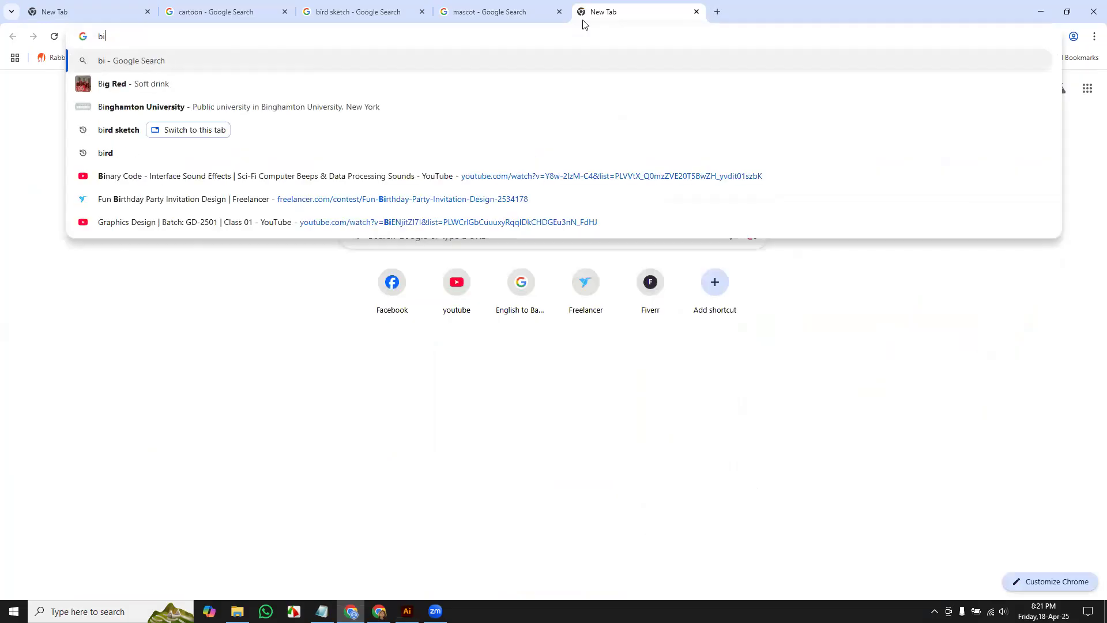
type("rd")
key("Return")
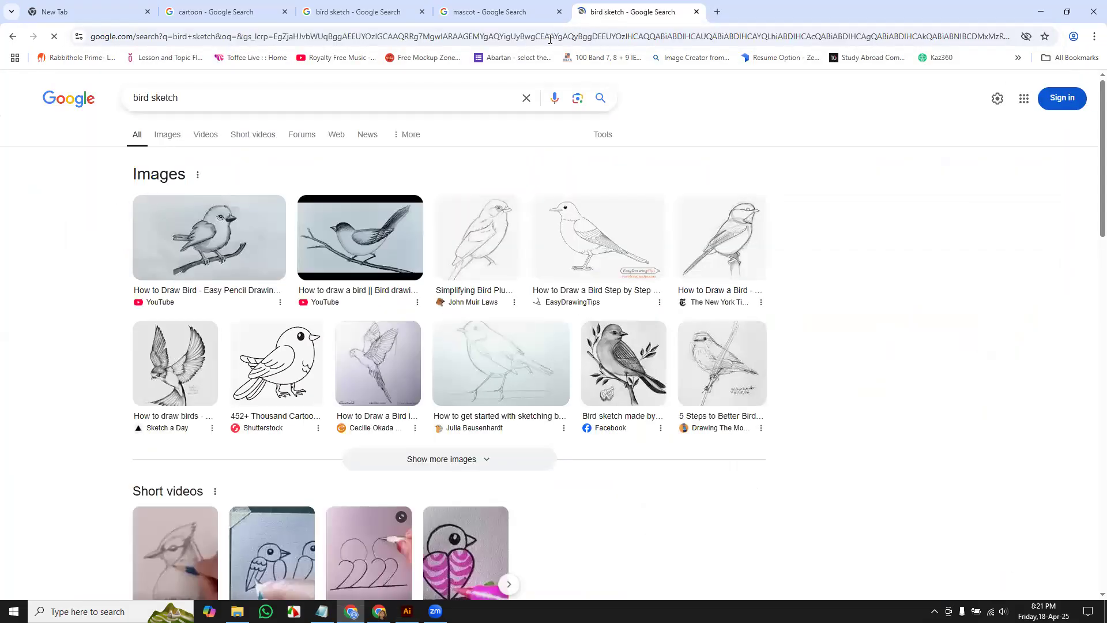
left_click_drag(180, 99, 153, 105)
key("BackSpace")
key("BackSpace")
key("Return")
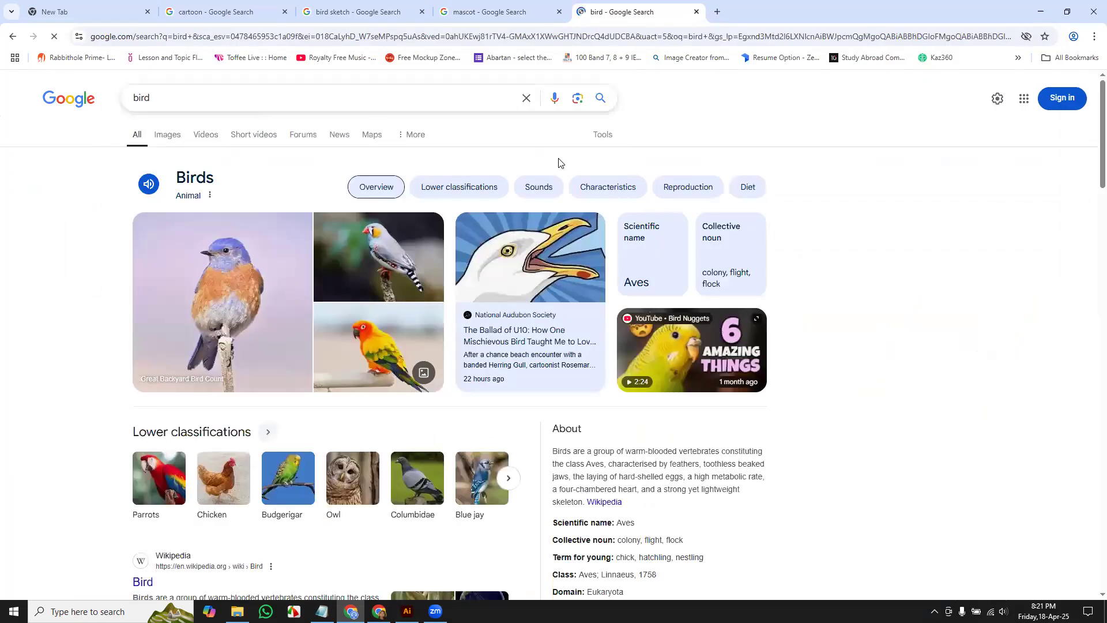
left_click(168, 134)
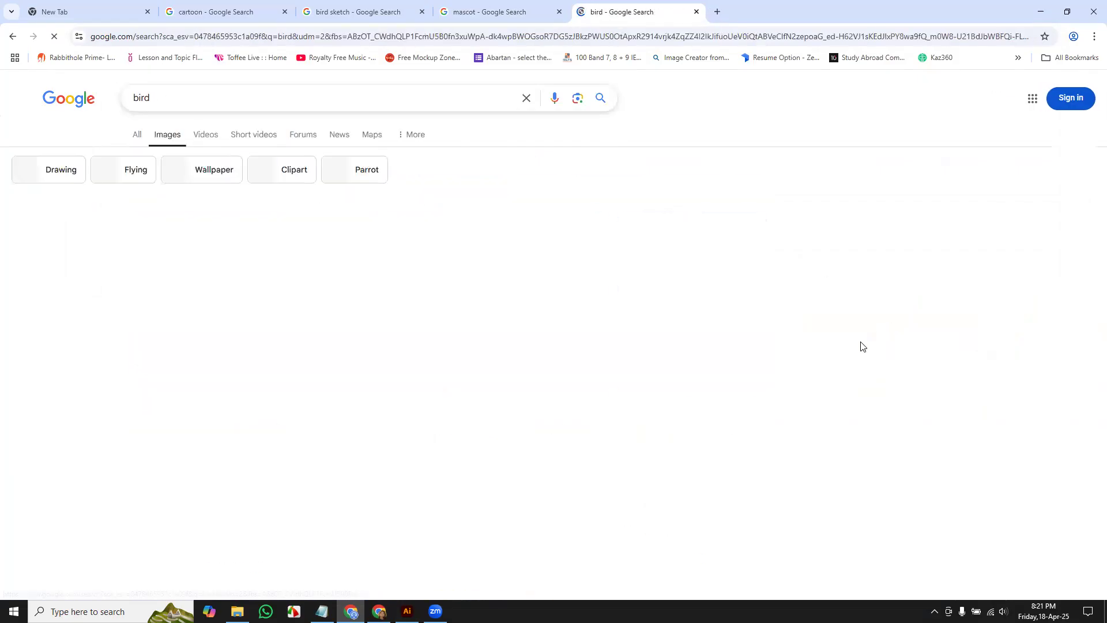
Replace the image search query with "duck" and run it
key("slash")
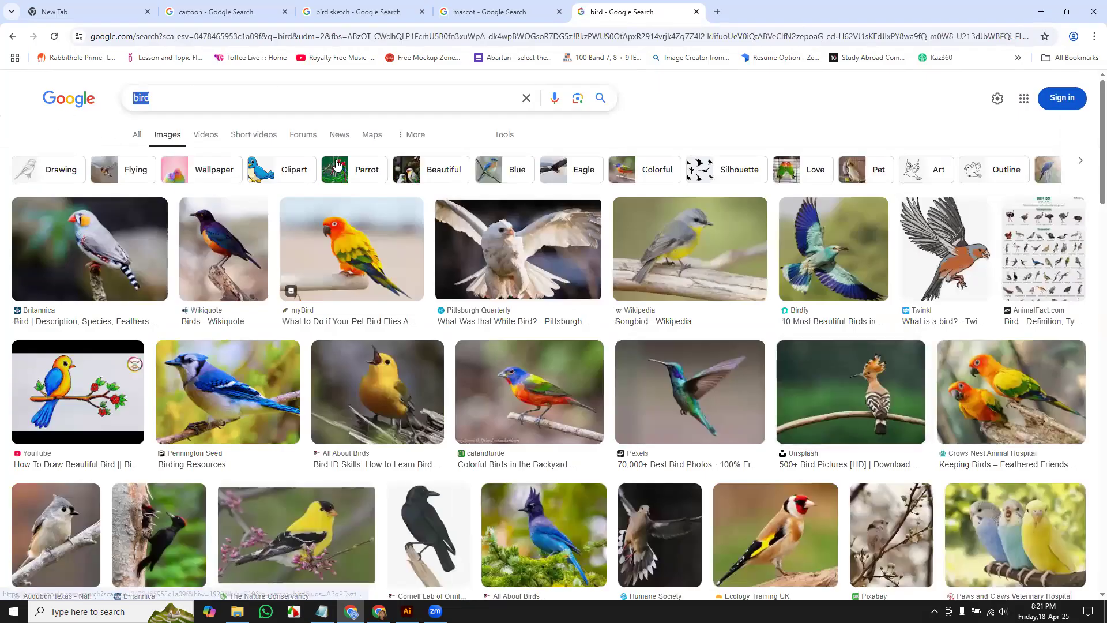
type("du")
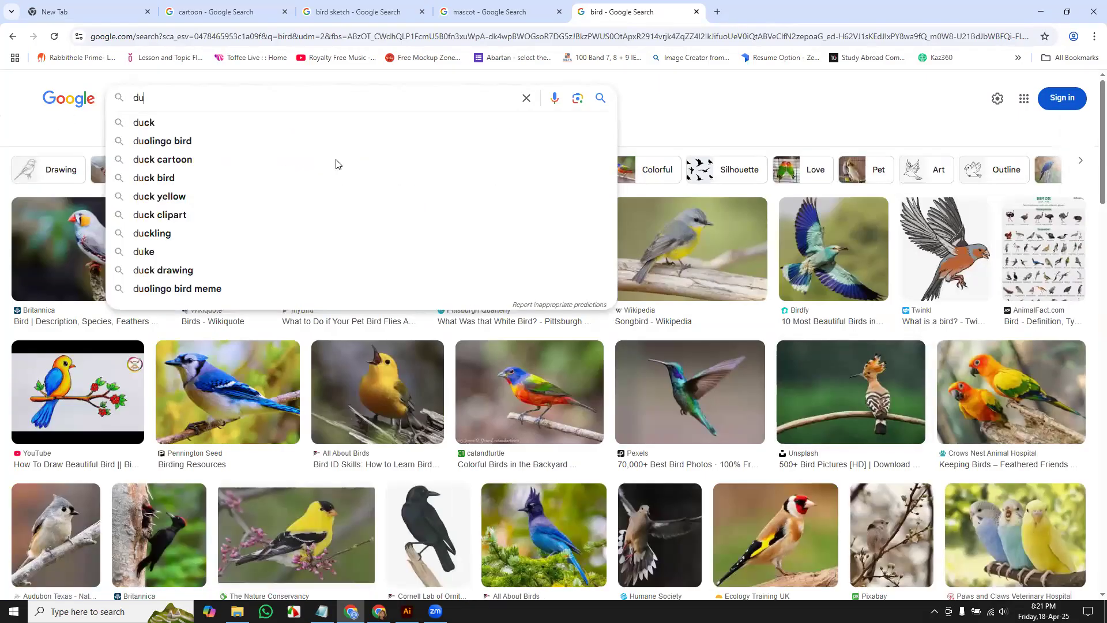
type("ck")
key("Return")
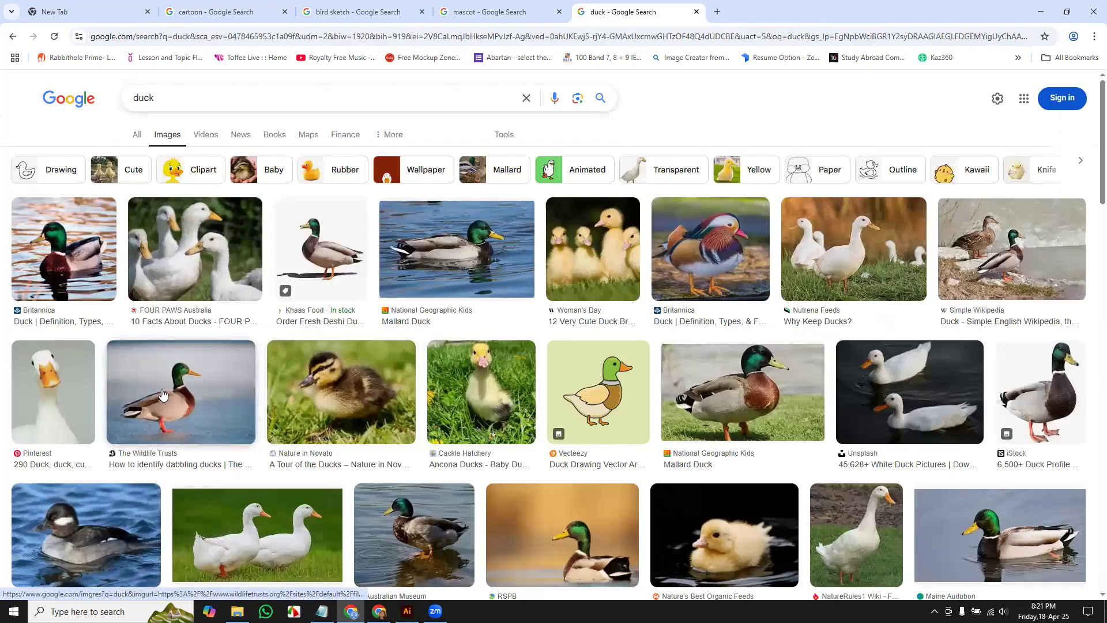
Preview the iStock duck profile photo and browse the other duck results for a suitable reference image
left_click(1065, 393)
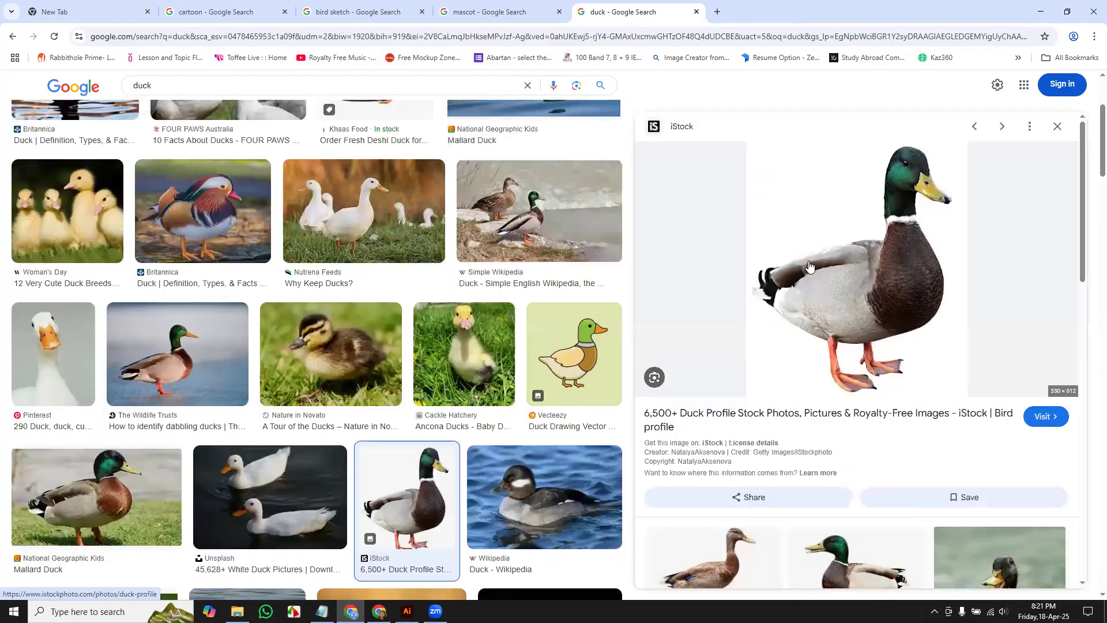
scroll(196, 372, "down", 5)
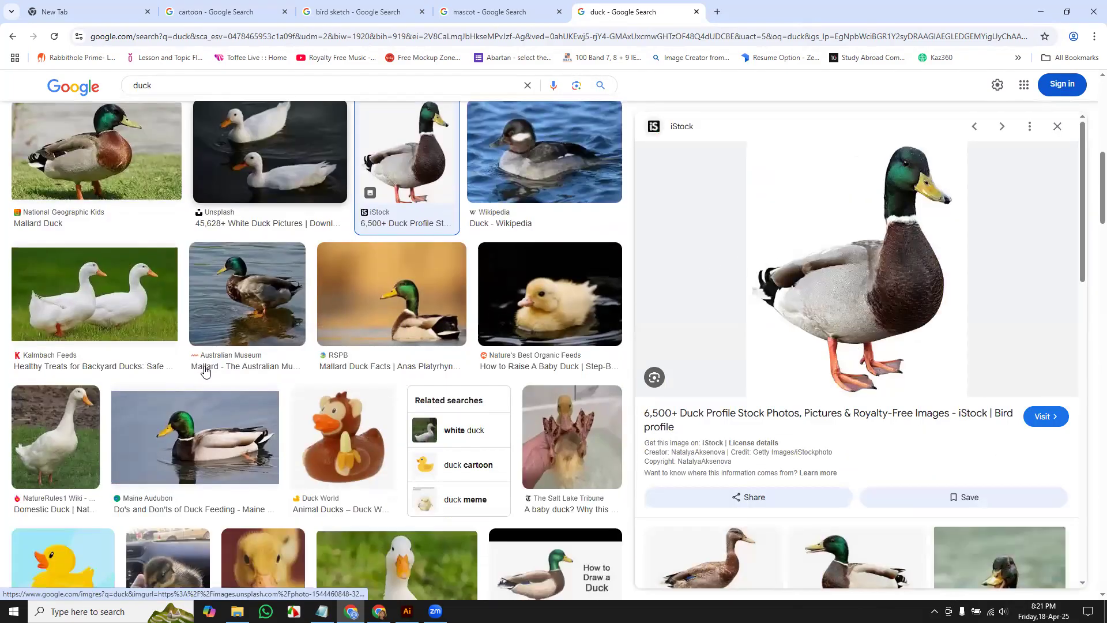
scroll(204, 370, "down", 3)
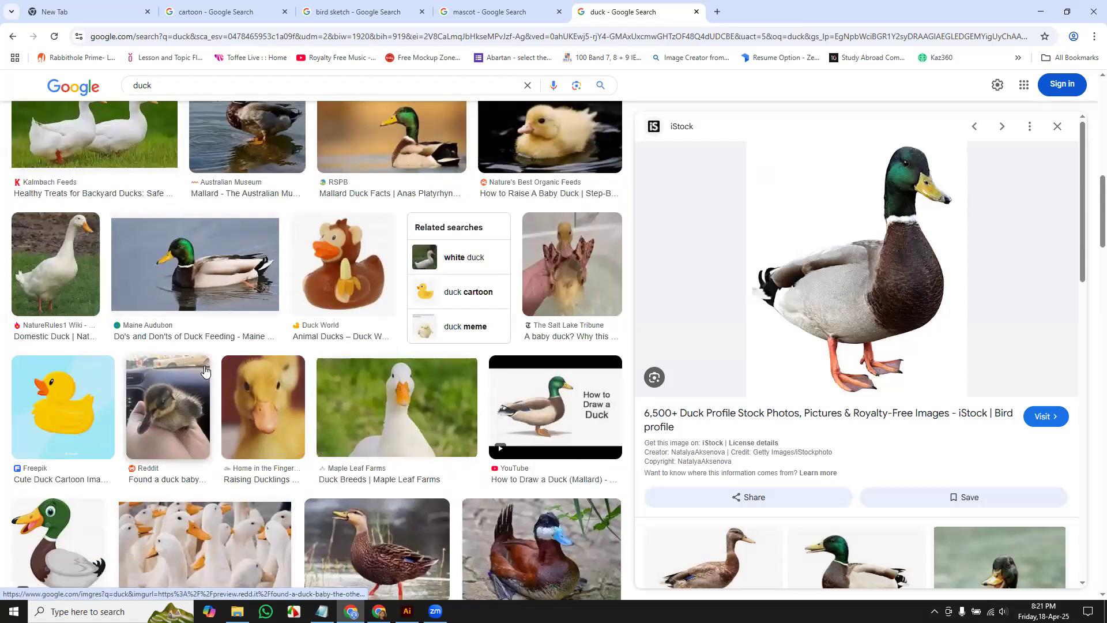
scroll(205, 370, "down", 4)
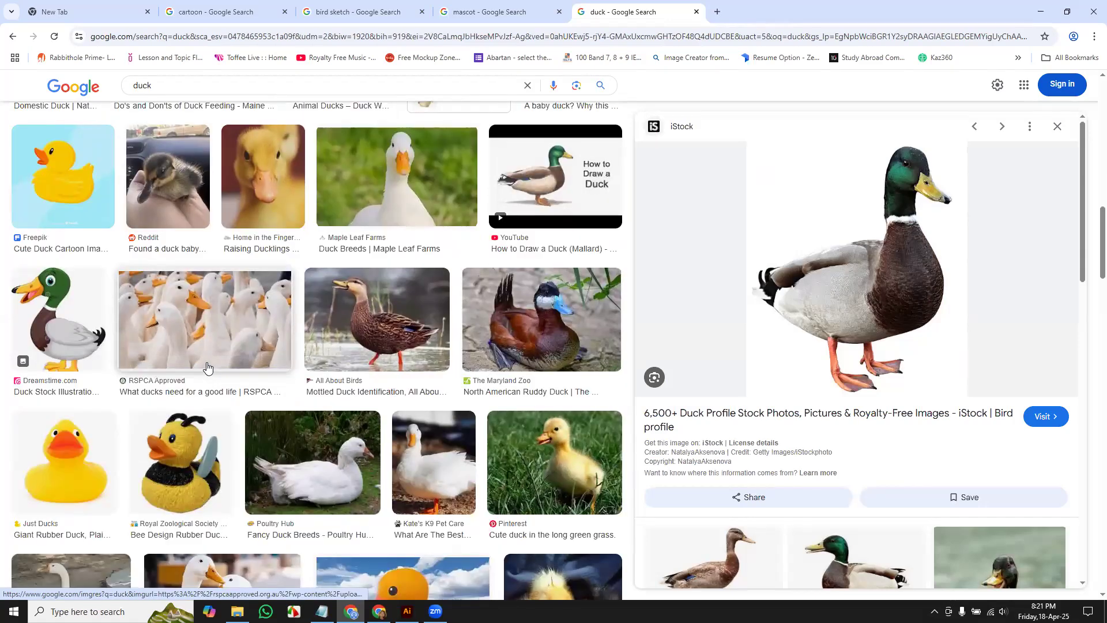
scroll(205, 370, "up", 7)
scroll(100, 272, "up", 3)
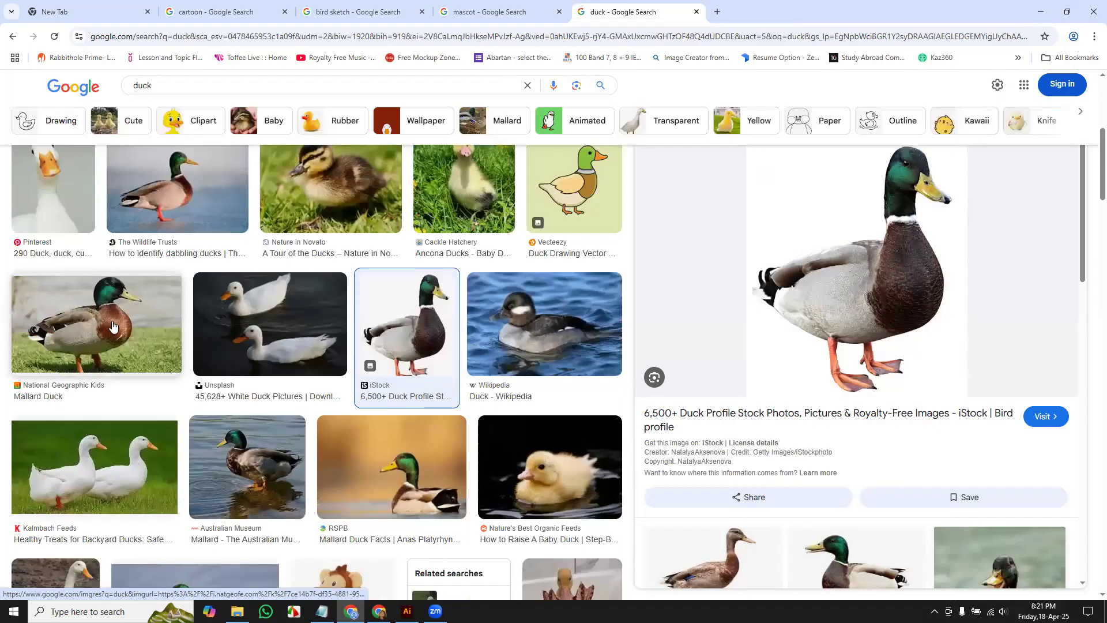
Preview the National Geographic Kids "Mallard Duck" photo and open its full-size image in a new tab
left_click(113, 322)
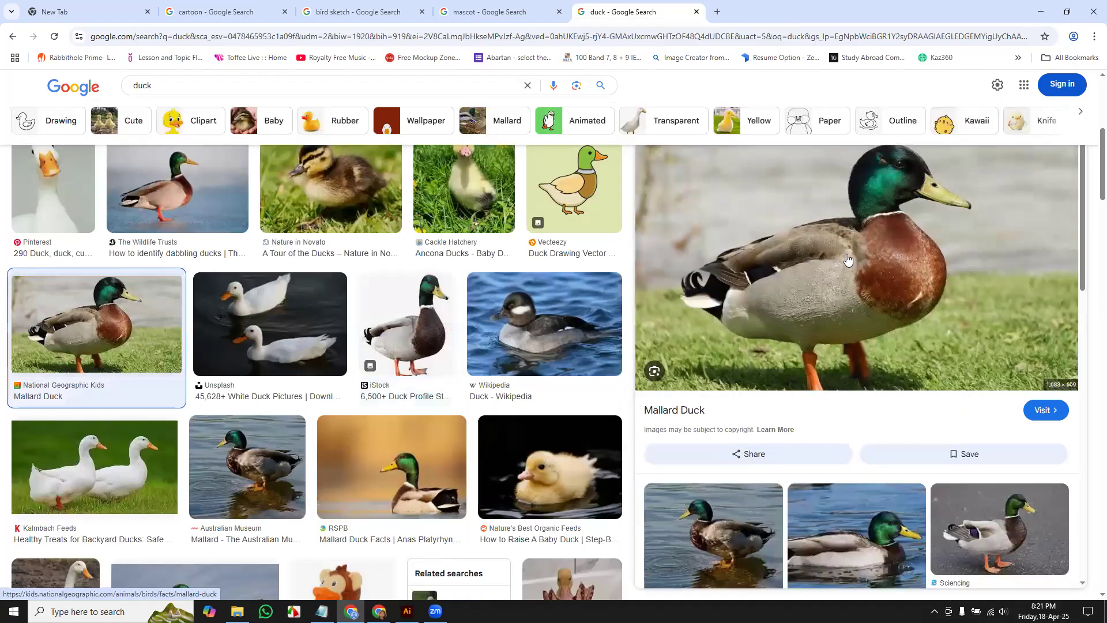
right_click(829, 218)
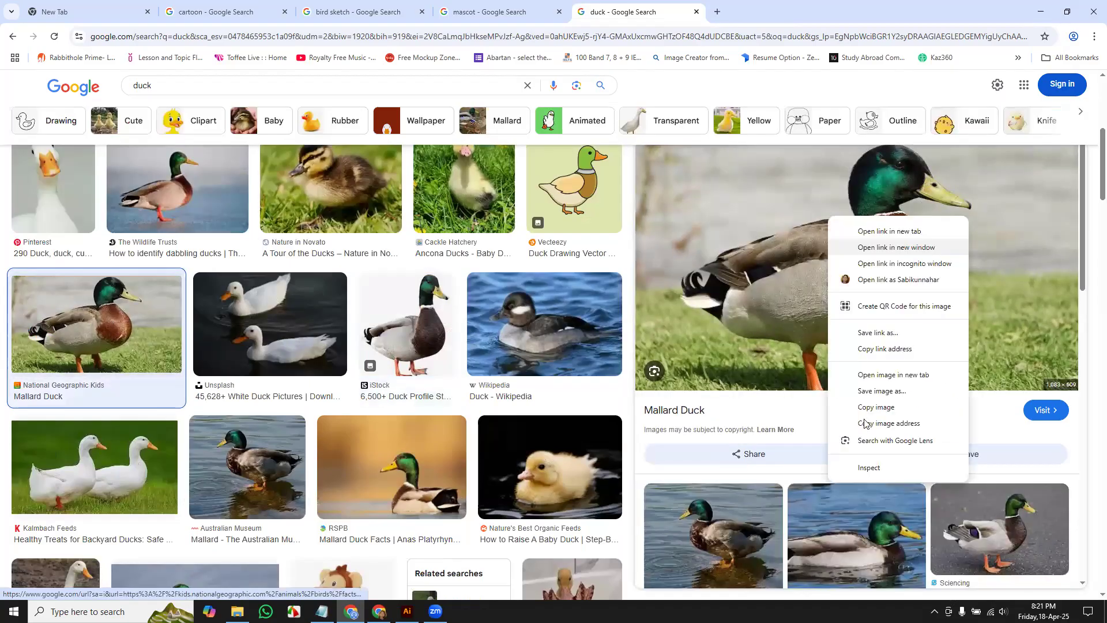
left_click(893, 375)
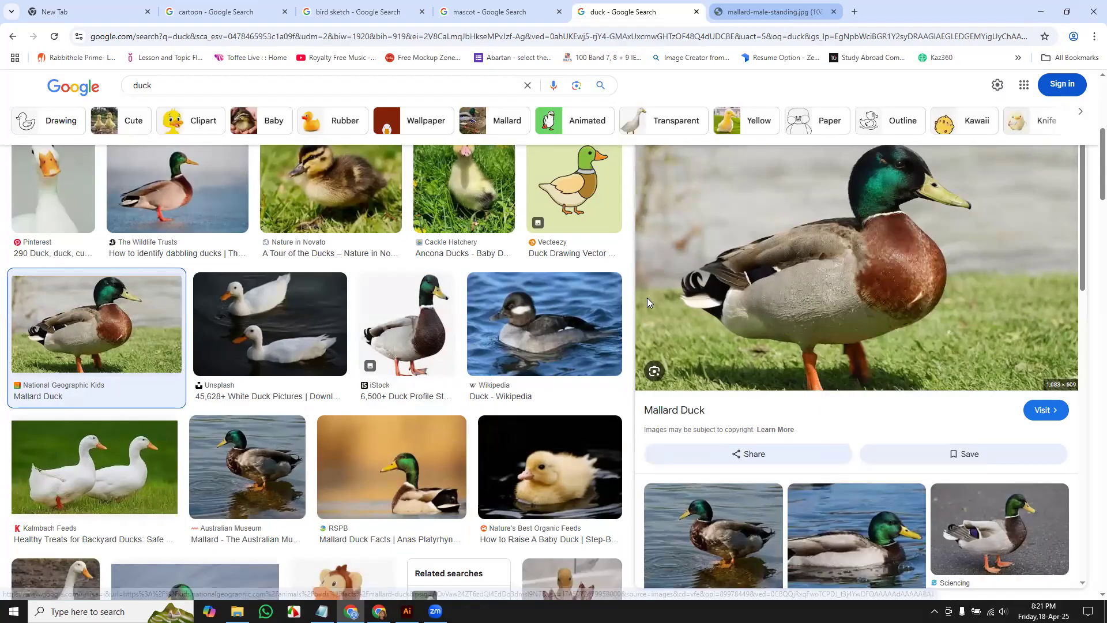
Go to the opened mallard image and copy it to the clipboard instead of saving it
key("ctrl+Tab")
key("ctrl+s")
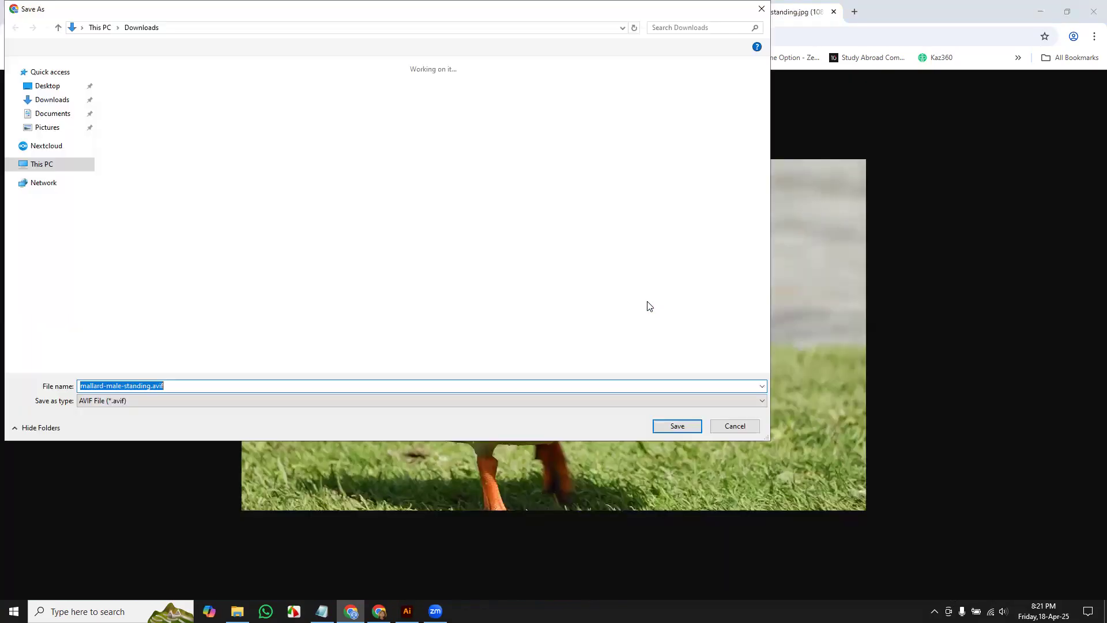
left_click(727, 427)
right_click(535, 271)
left_click(606, 318)
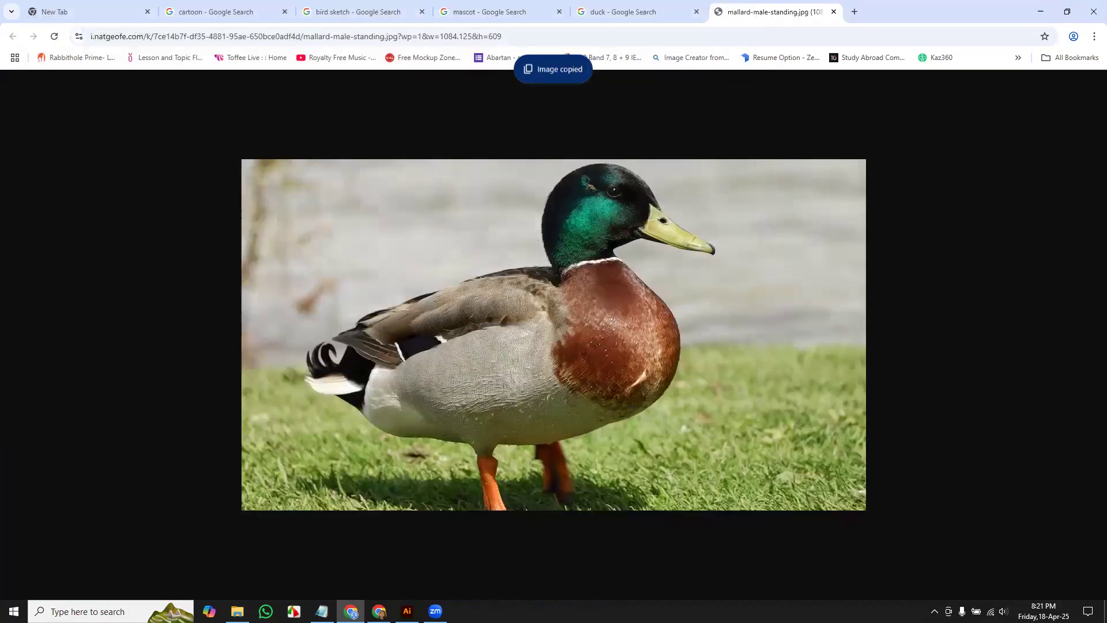
Switch to Illustrator, paste the duck photo, enlarge it to about 30 in wide and place it on the artboard's upper half
key("alt+Tab")
left_click(561, 393)
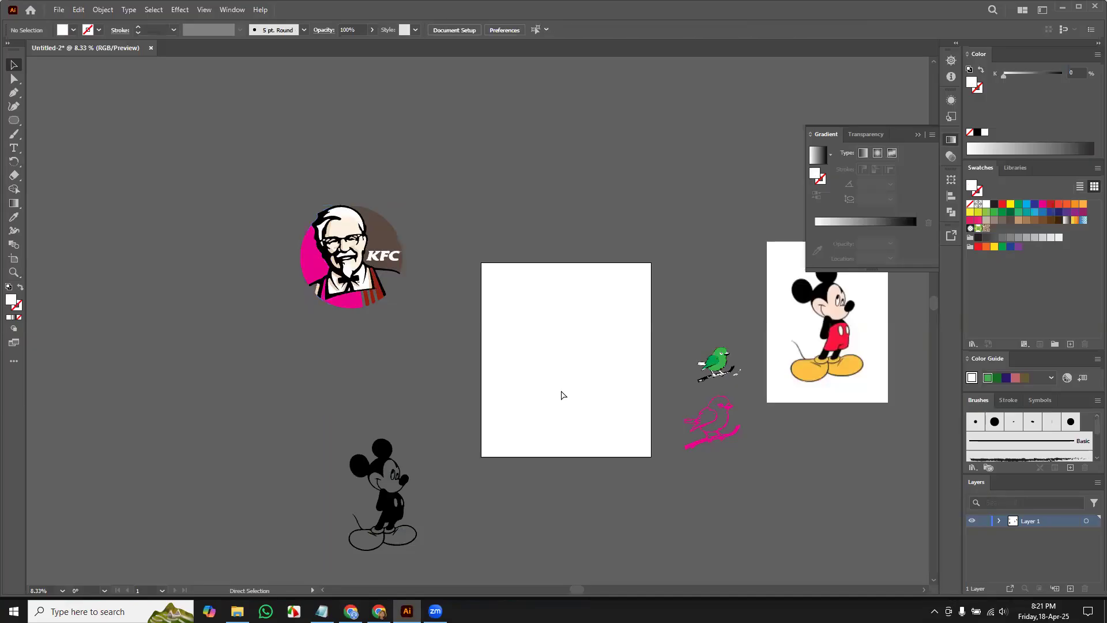
key("ctrl+v")
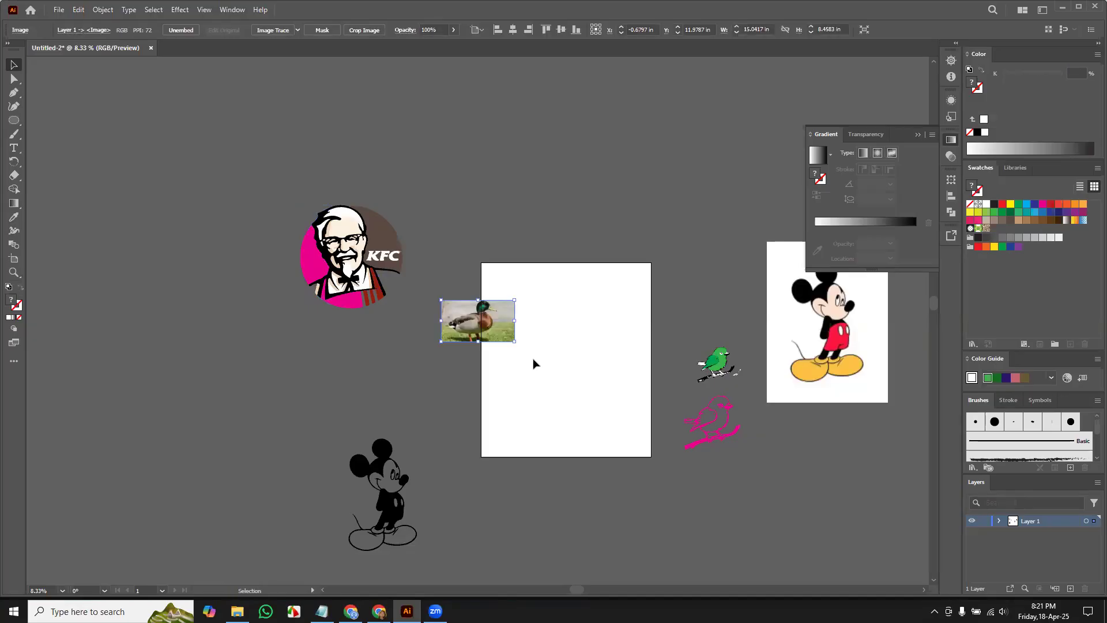
left_click_drag(514, 340, 551, 363)
left_click_drag(509, 321, 585, 330)
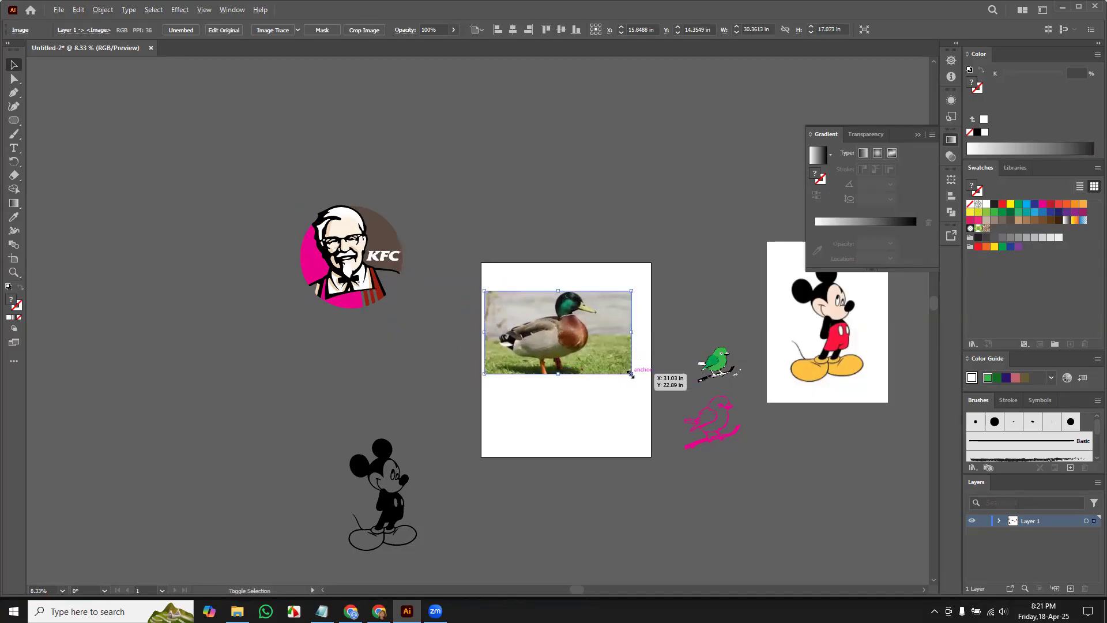
mouse_move(630, 374)
left_mouse_down()
mouse_move(624, 363)
mouse_move(638, 374)
left_mouse_up()
left_click_drag(586, 337, 586, 332)
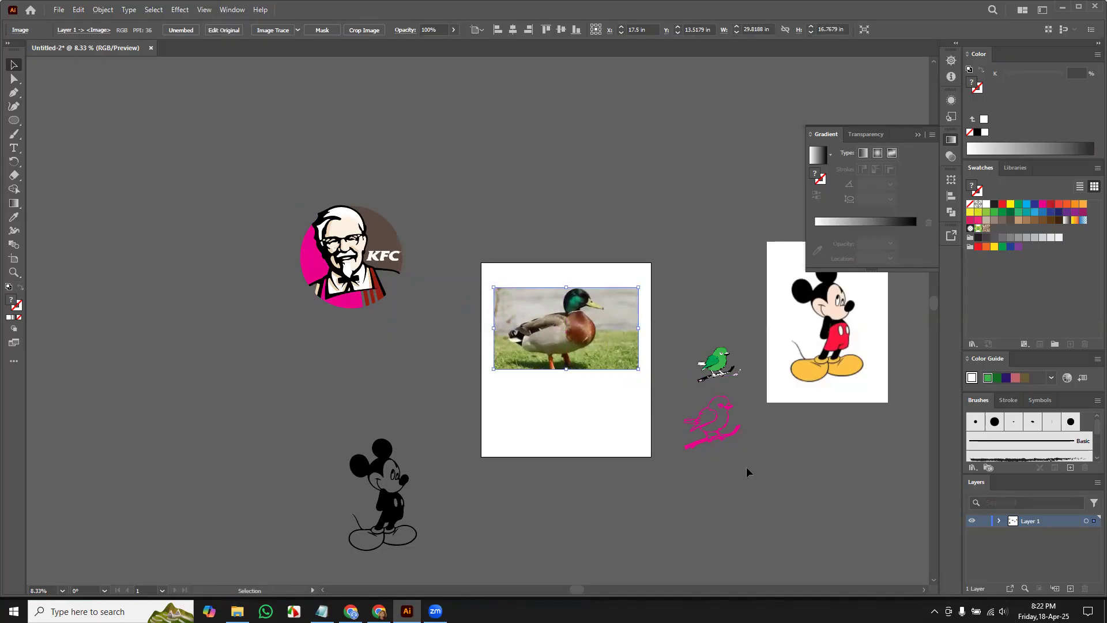
Lower the duck photo's opacity to 60% and leave it deselected with the whole artboard in view
left_click(453, 30)
left_click_drag(456, 47, 437, 49)
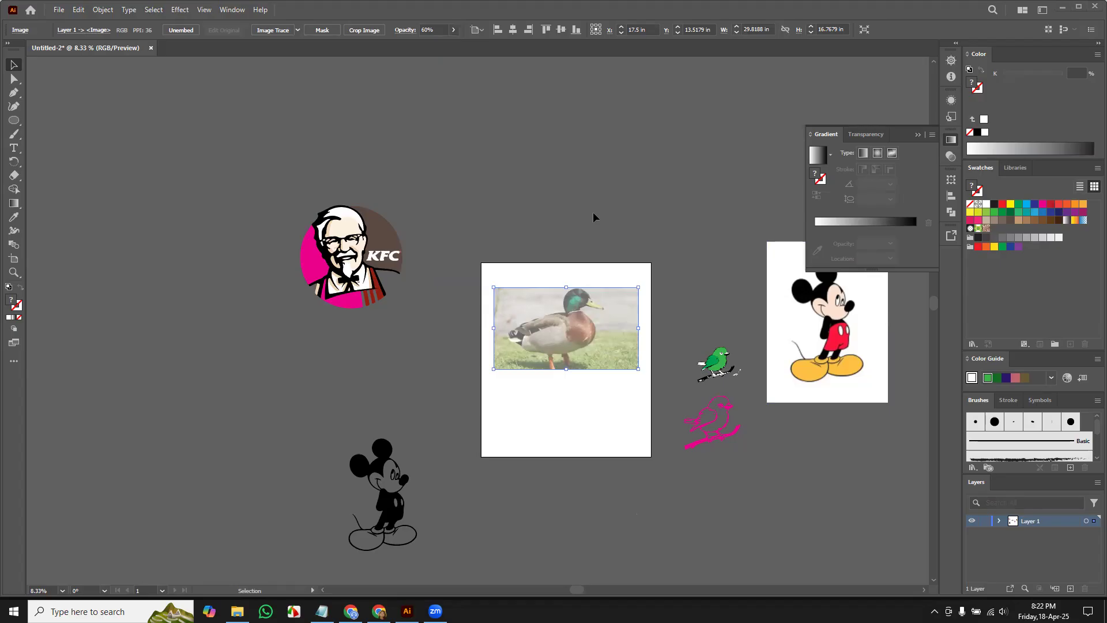
key("a")
left_click(556, 177)
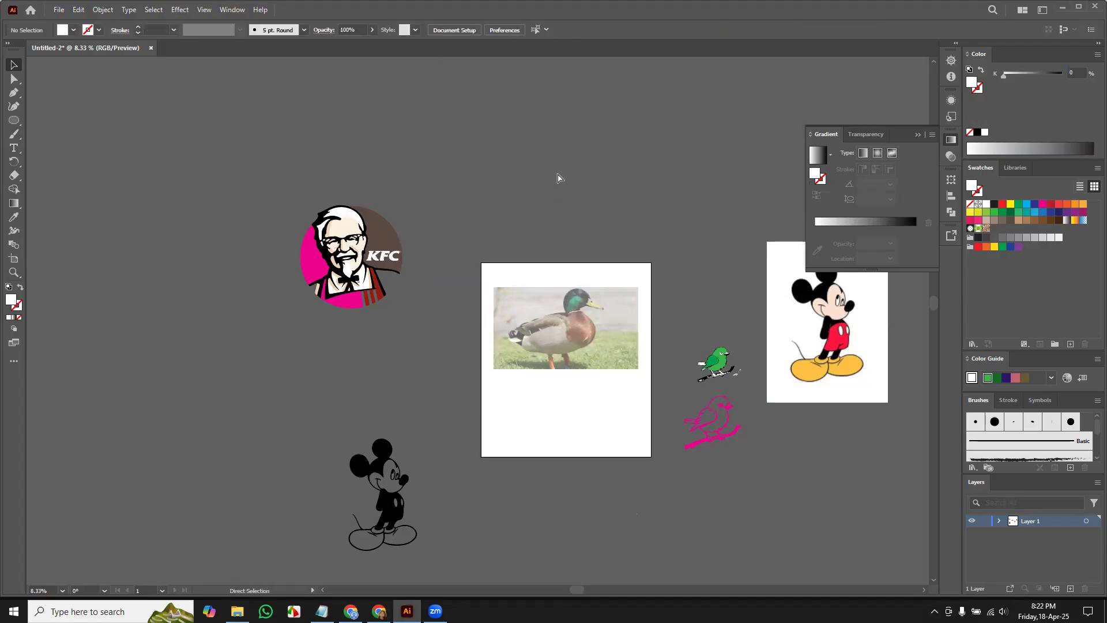
key("ctrl+0")
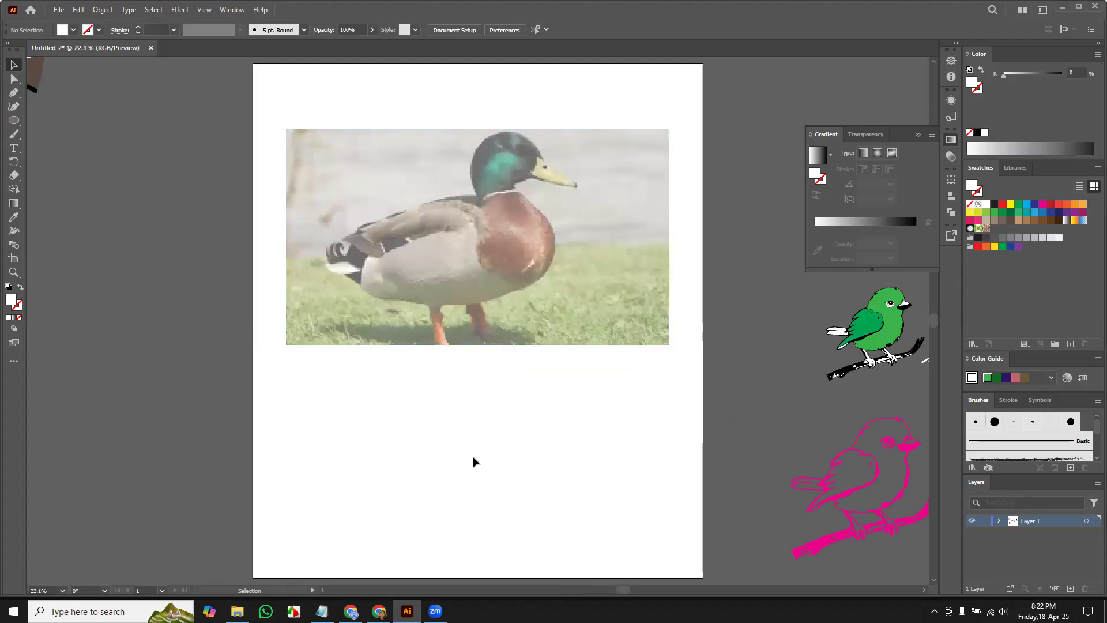
left_click(594, 230)
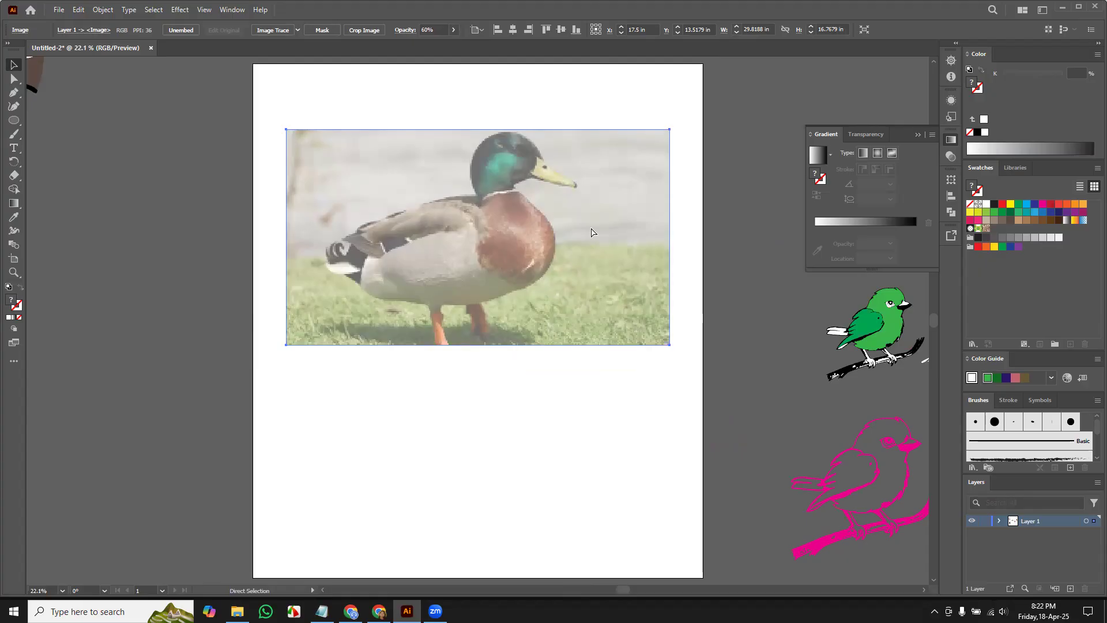
key("ctrl+shift+a")
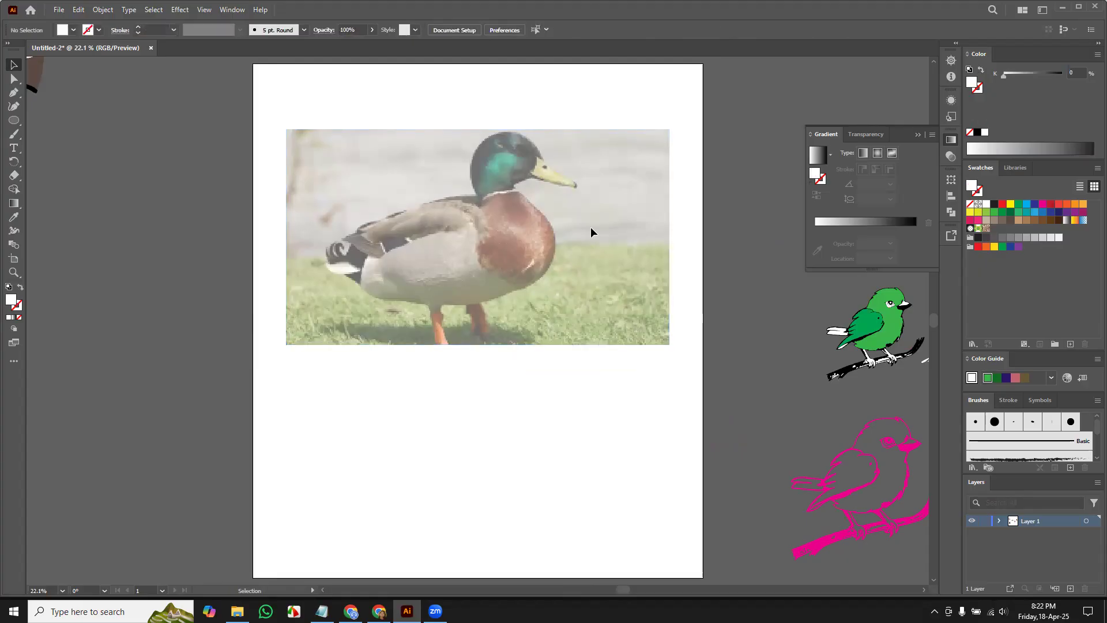
Start a Pen path curving from the back of the duck's neck to its crown, with a white stroke and no fill
left_click(13, 92)
left_click(15, 67)
key("ctrl+equal")
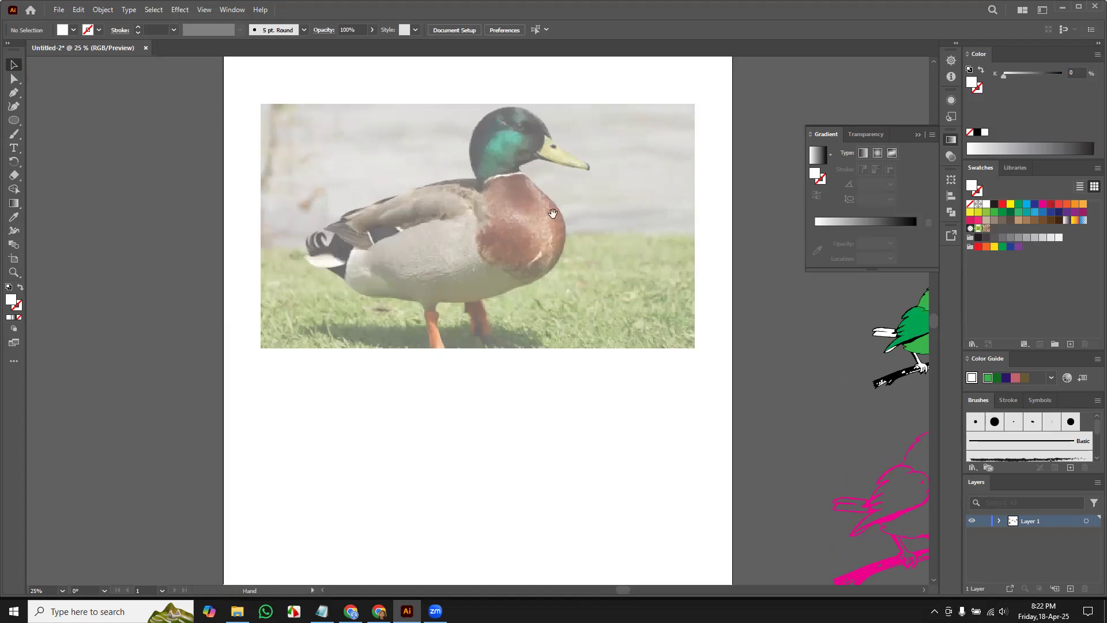
left_click_drag(552, 214, 555, 304)
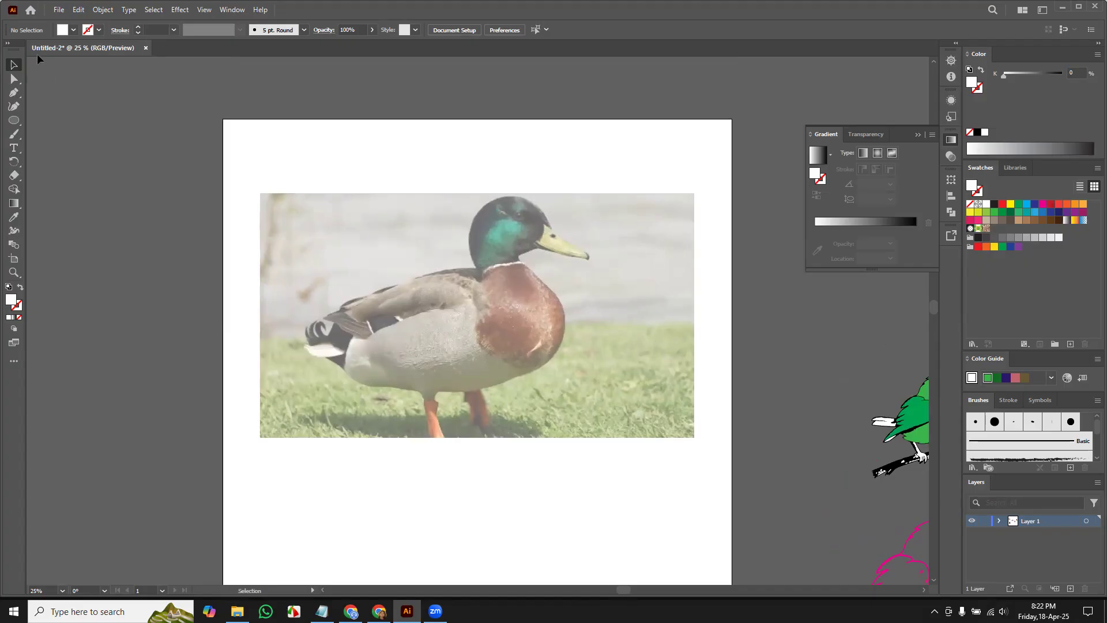
left_click(14, 93)
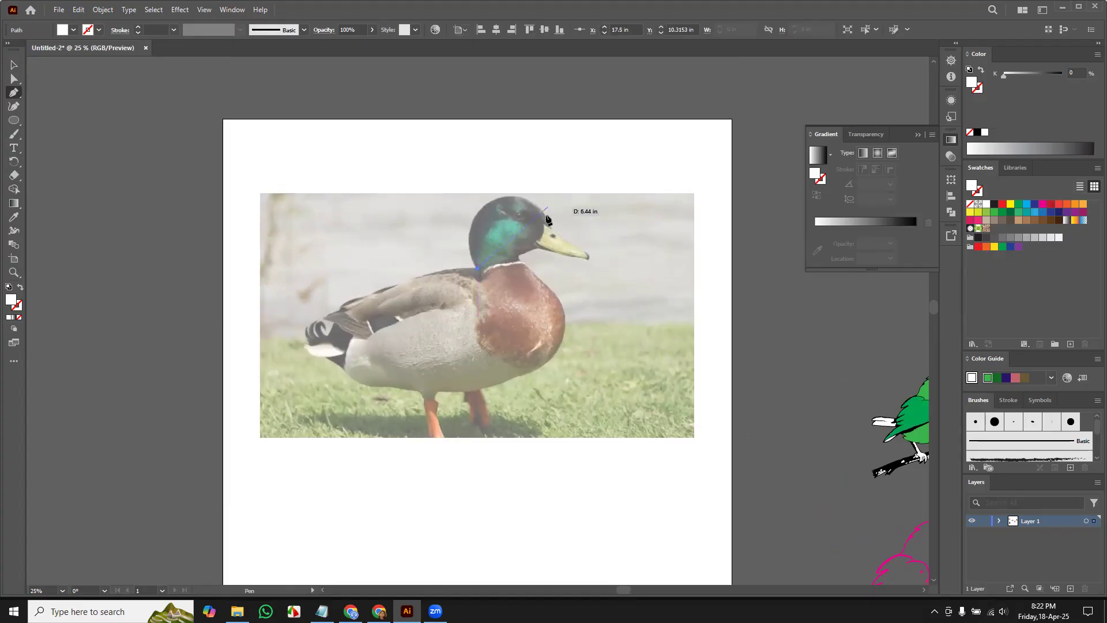
left_click_drag(548, 224, 613, 264)
key("ctrl+z")
left_click_drag(513, 190, 520, 175)
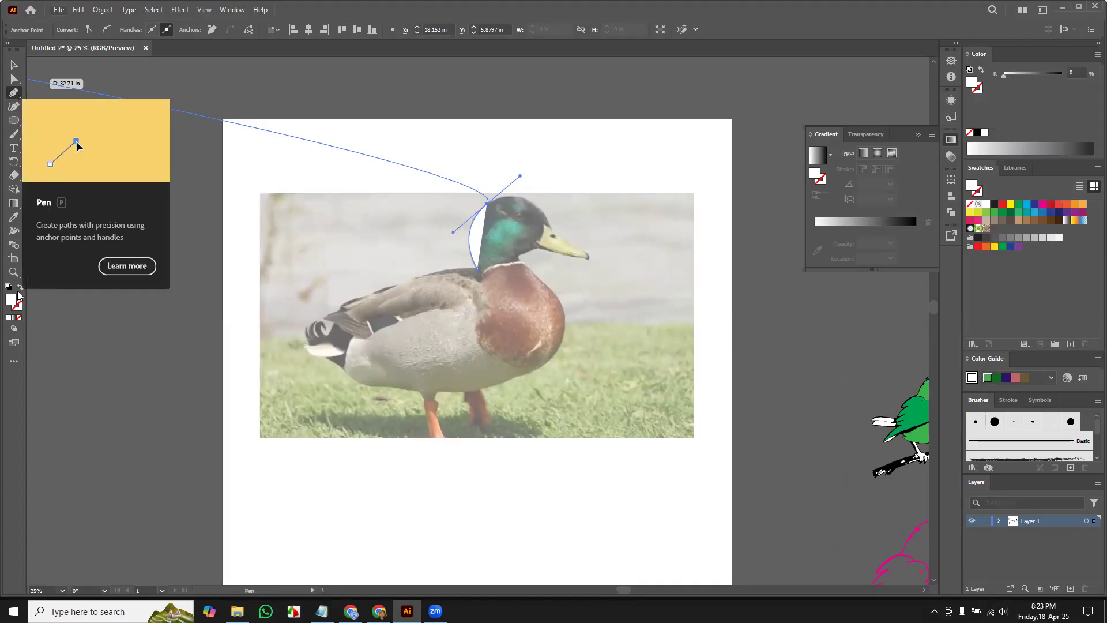
left_click(19, 288)
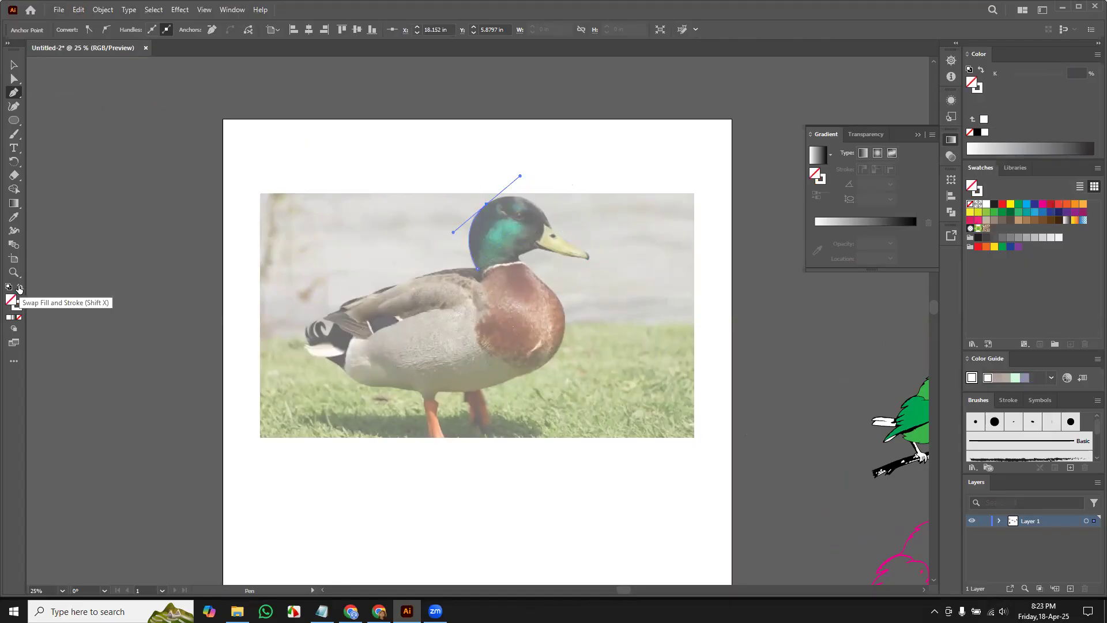
Continue the Pen outline over the duck's head and around the beak to the throat
left_click(552, 230)
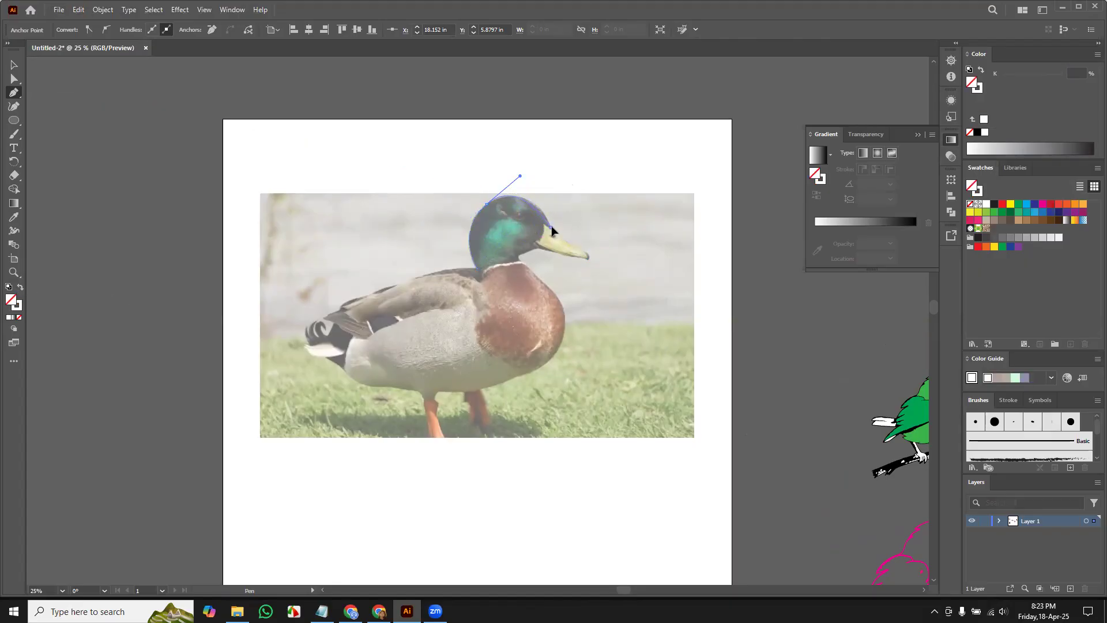
key("ctrl+z")
key("ctrl+z")
left_click_drag(547, 219, 569, 258)
left_click(546, 221)
left_click(587, 252)
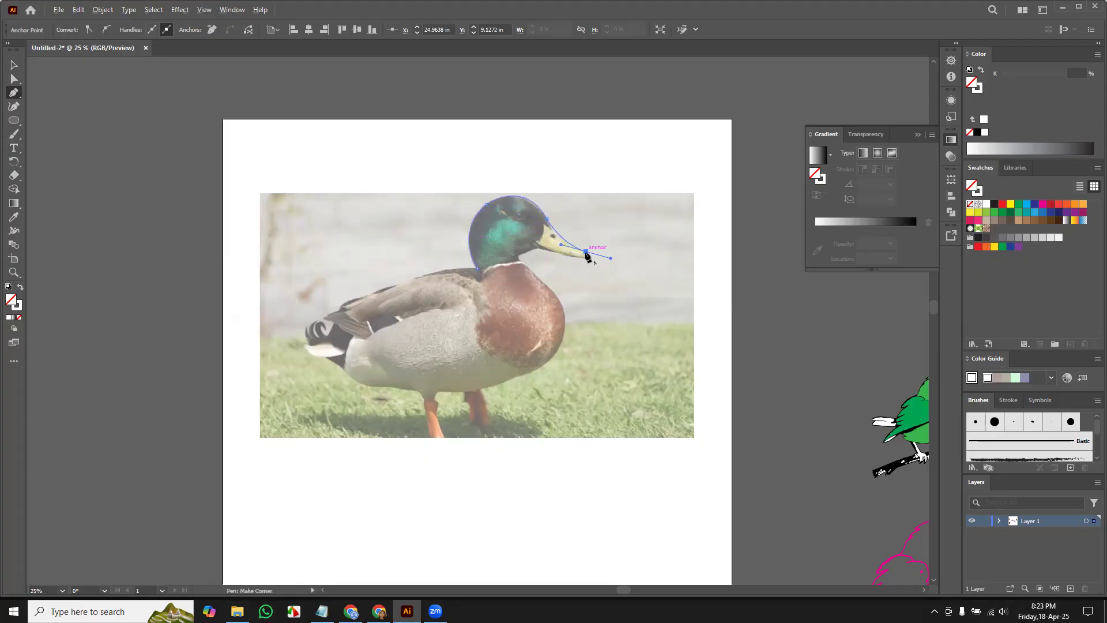
left_click_drag(580, 257, 525, 244)
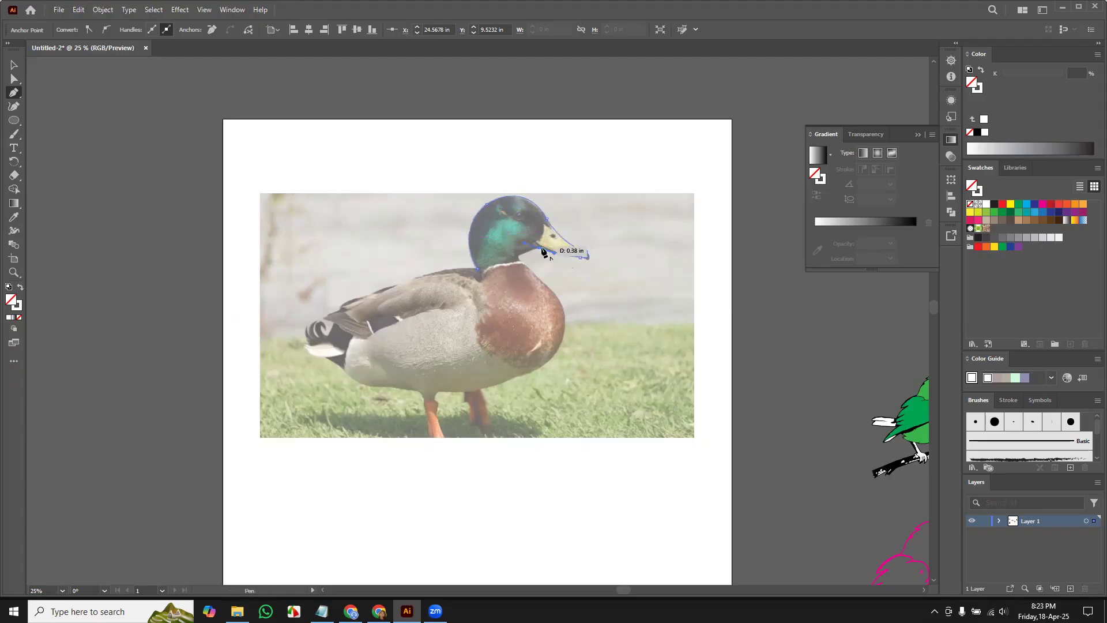
left_click(538, 247)
left_click(520, 255)
Extend the Pen outline from the throat around the breast and along the underside to the top of the far leg
left_click_drag(557, 298, 565, 302)
key("ctrl+z")
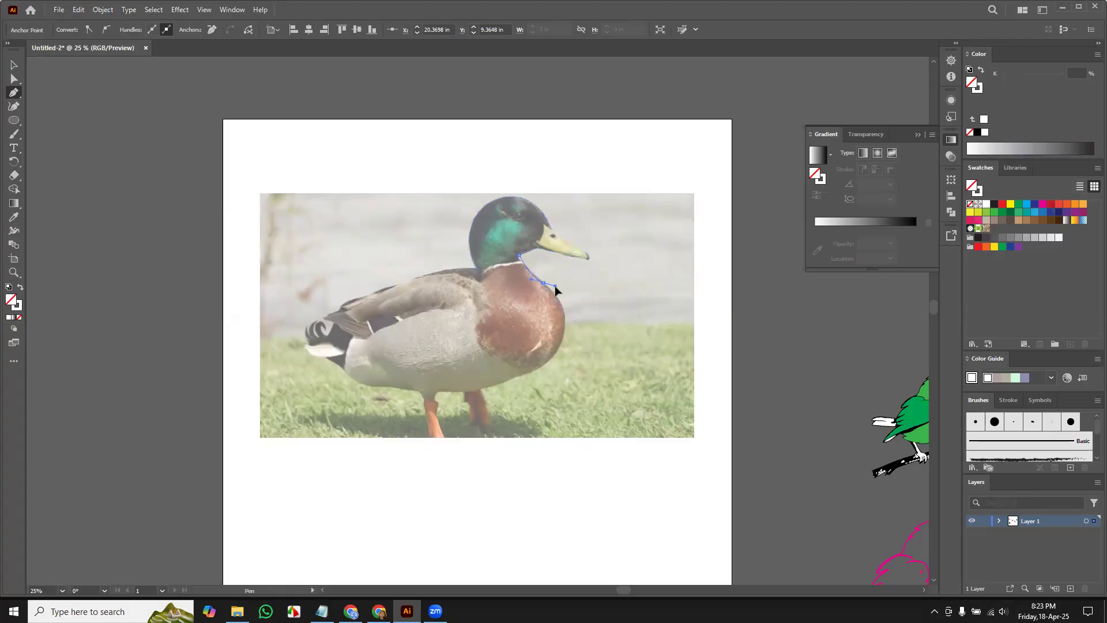
left_click_drag(556, 287, 557, 287)
left_click(543, 283)
left_click_drag(560, 346, 468, 388)
left_click(504, 381)
left_click(463, 395, "ctrl")
key("ctrl+z")
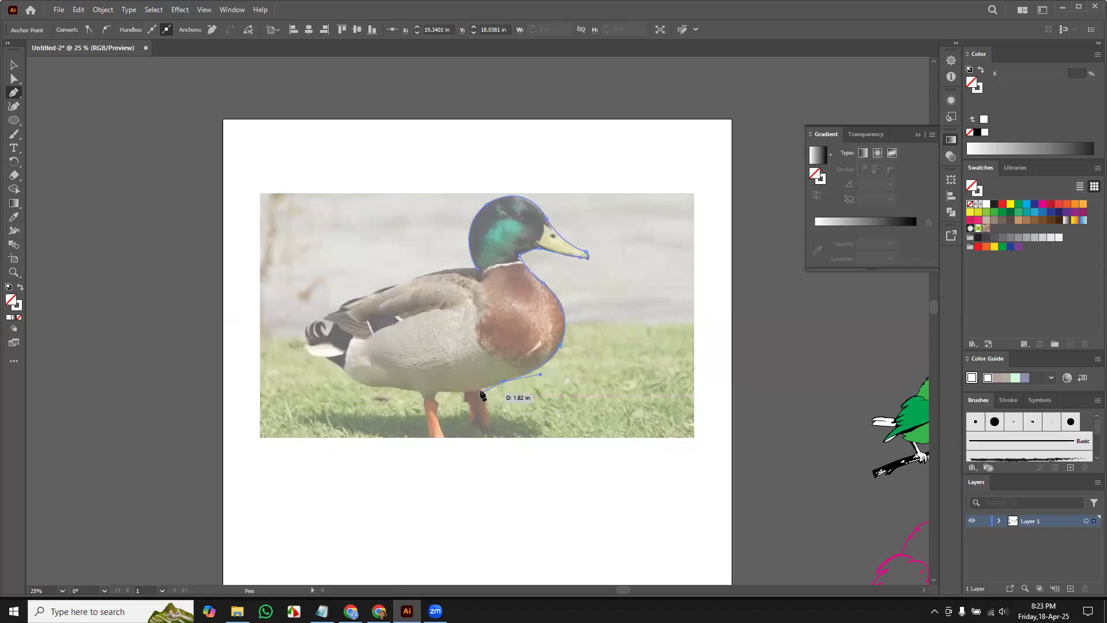
left_click(478, 388)
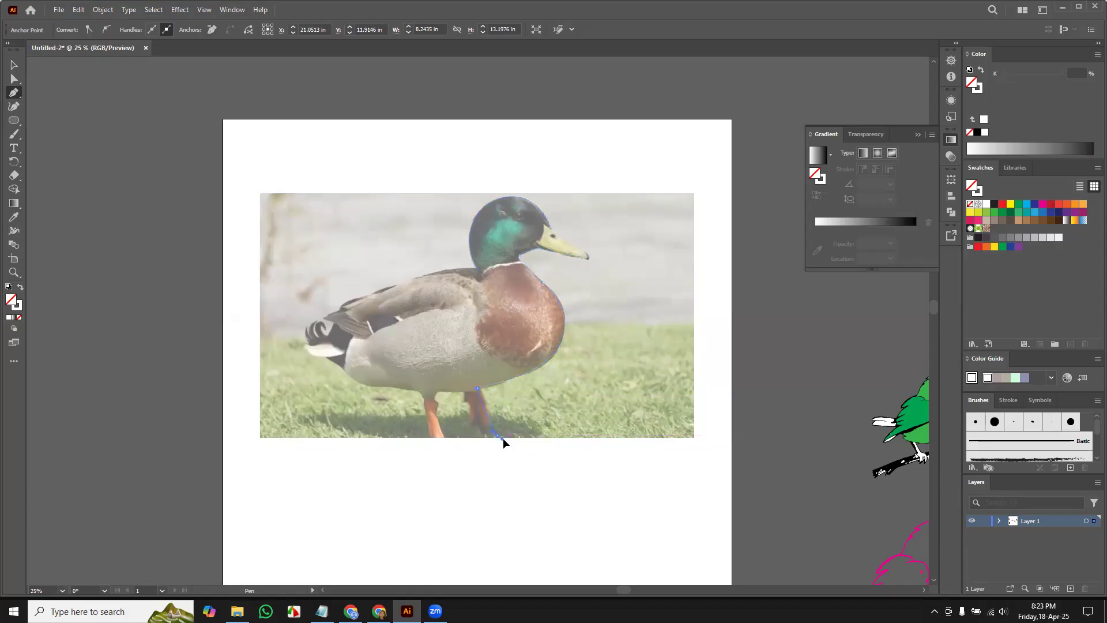
Trace the far leg down to the photo's lower edge and back up to the belly
left_click(498, 433)
left_click_drag(479, 426, 469, 404)
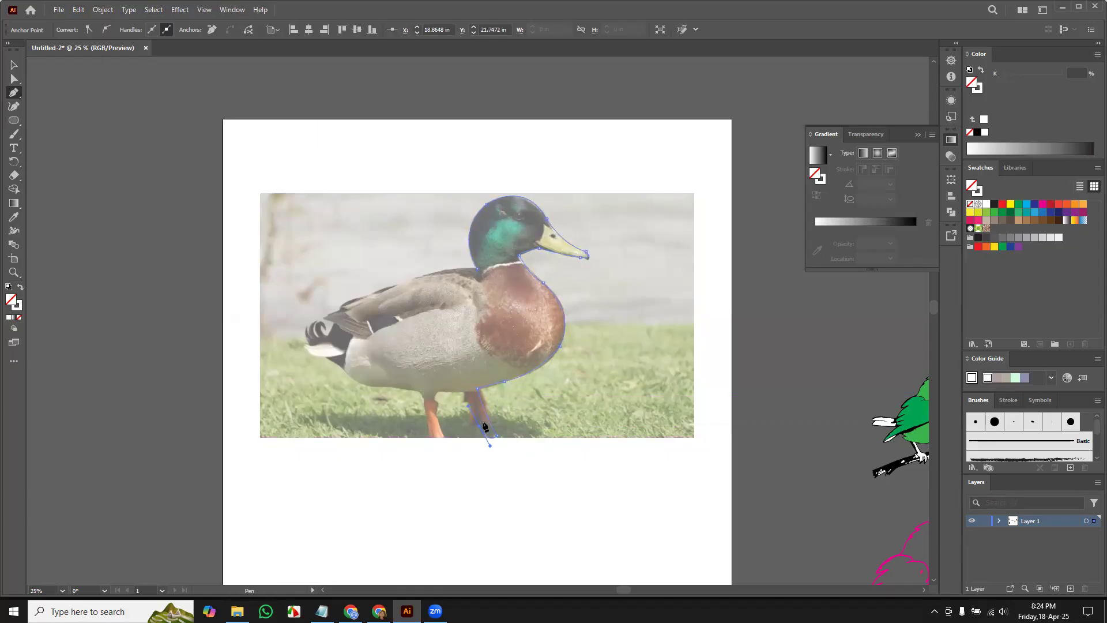
left_click(471, 424)
left_click(468, 413)
Trace the belly between the legs and both sides of the near orange leg
left_click_drag(463, 383, 468, 398)
left_click(437, 395)
left_click(440, 407)
left_click(445, 433)
left_click_drag(429, 437, 402, 389)
left_click(423, 401)
Extend the Pen outline from the near leg along the rear belly to the base of the tail
left_click_drag(334, 359, 291, 326)
left_click(352, 378)
left_click(335, 364)
key("ctrl")
key("ctrl+=")
key("ctrl+=")
key("ctrl+=")
key("ctrl+=")
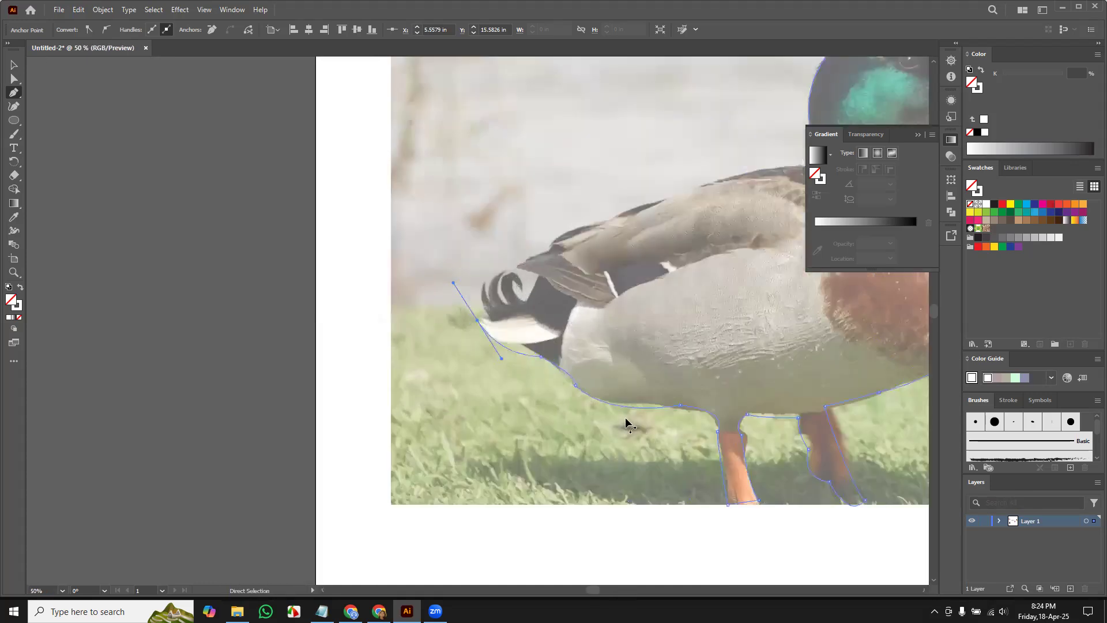
key("ctrl+z")
left_click_drag(605, 392, 558, 357)
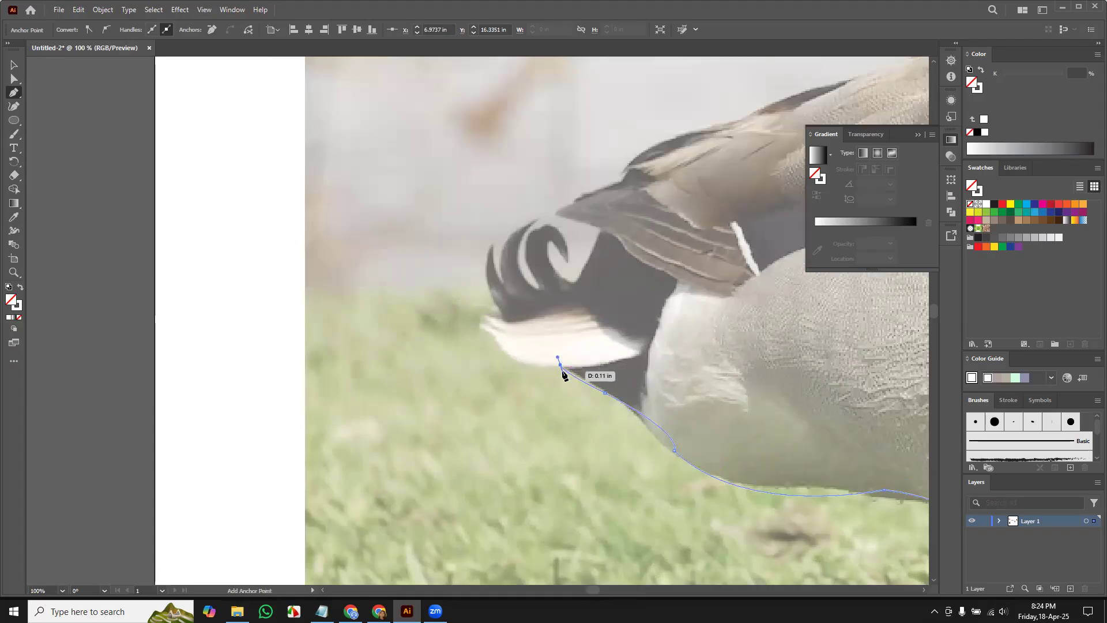
left_click(560, 365)
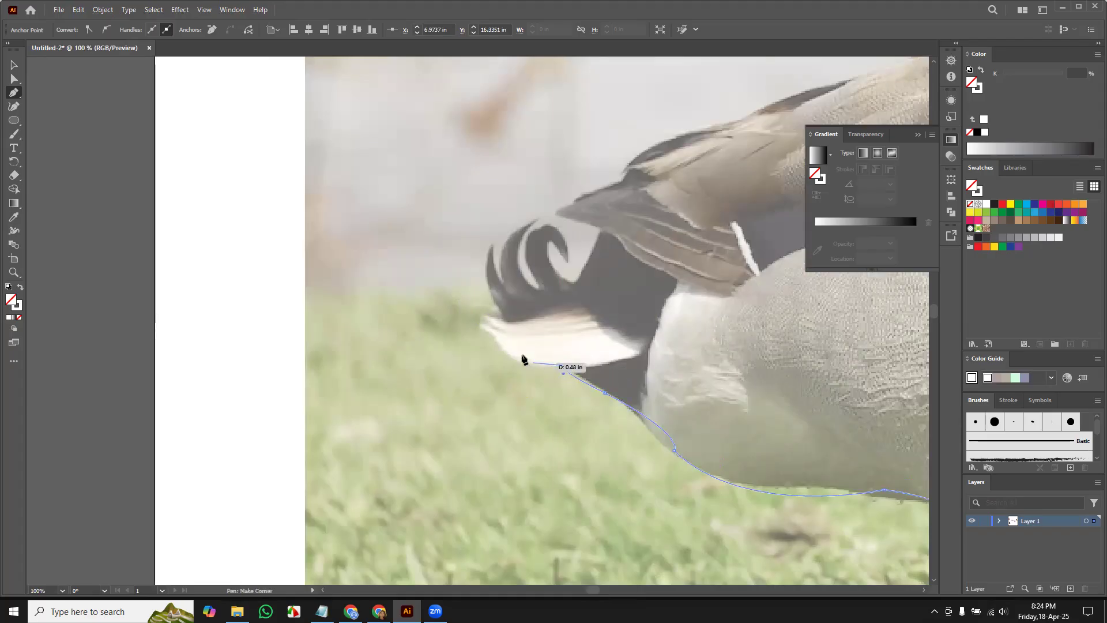
left_click_drag(493, 335, 482, 310)
key("ctrl+z")
key("ctrl+z")
key("ctrl+z")
key("ctrl+z")
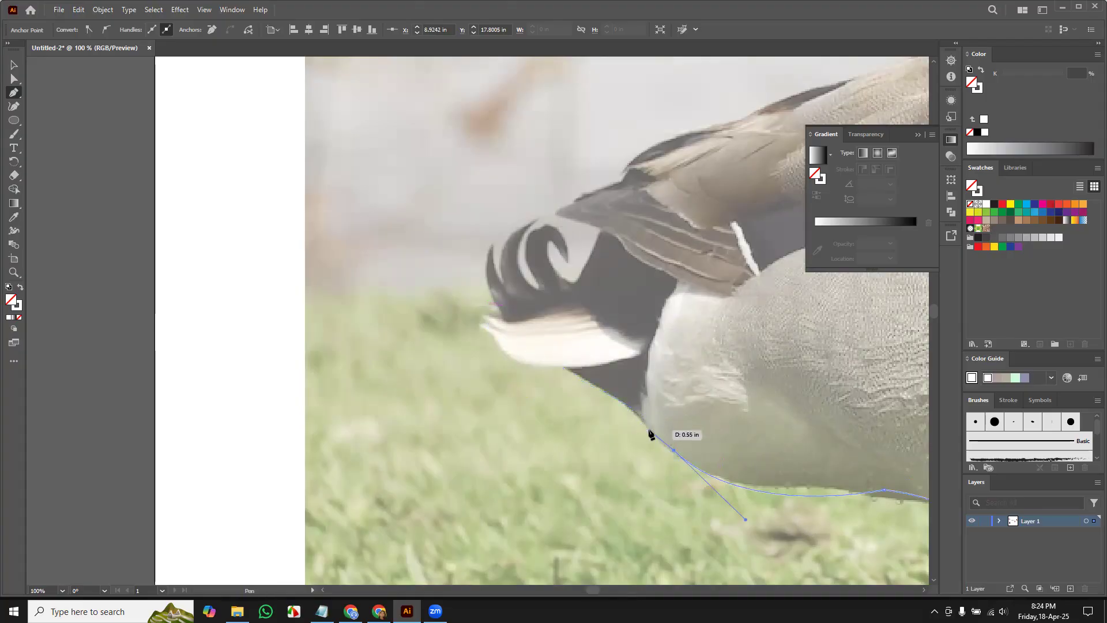
Finish the body outline up the rump to the wing, and trace the lower edges of the dark feathers under the tail as a separate path
left_click_drag(641, 414, 632, 393)
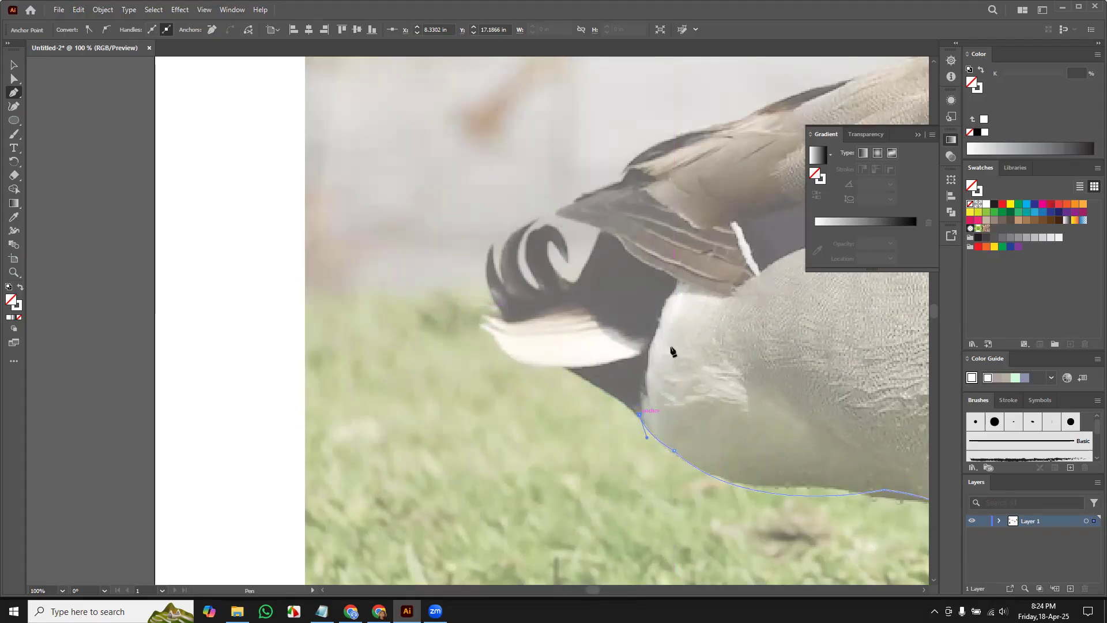
left_click_drag(676, 285, 690, 268)
left_click(637, 417)
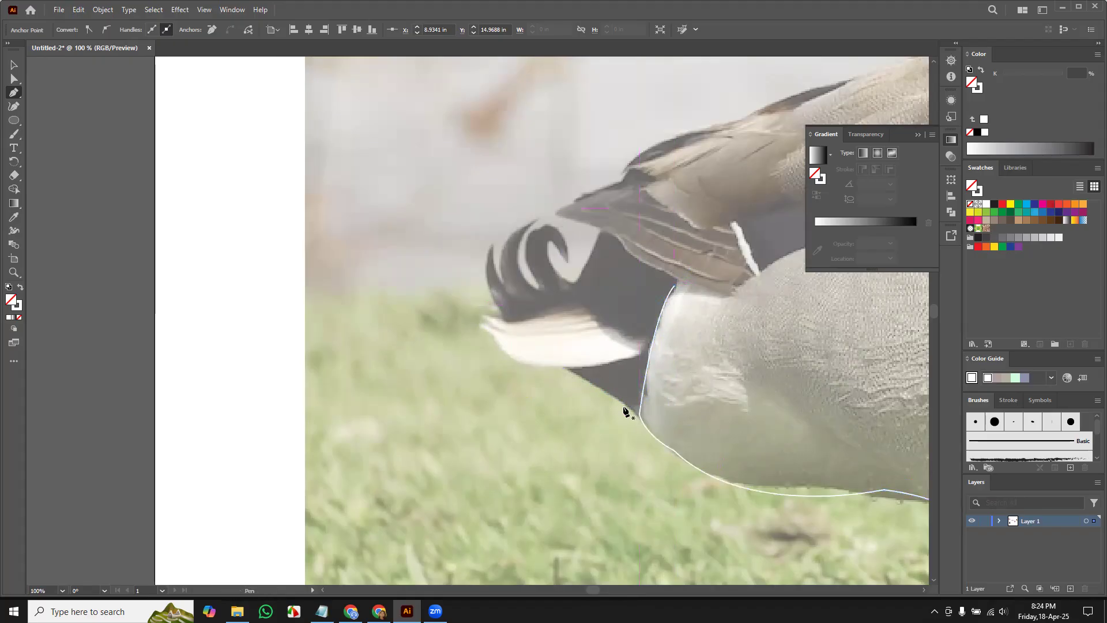
left_click(568, 369)
left_click_drag(643, 353, 661, 341)
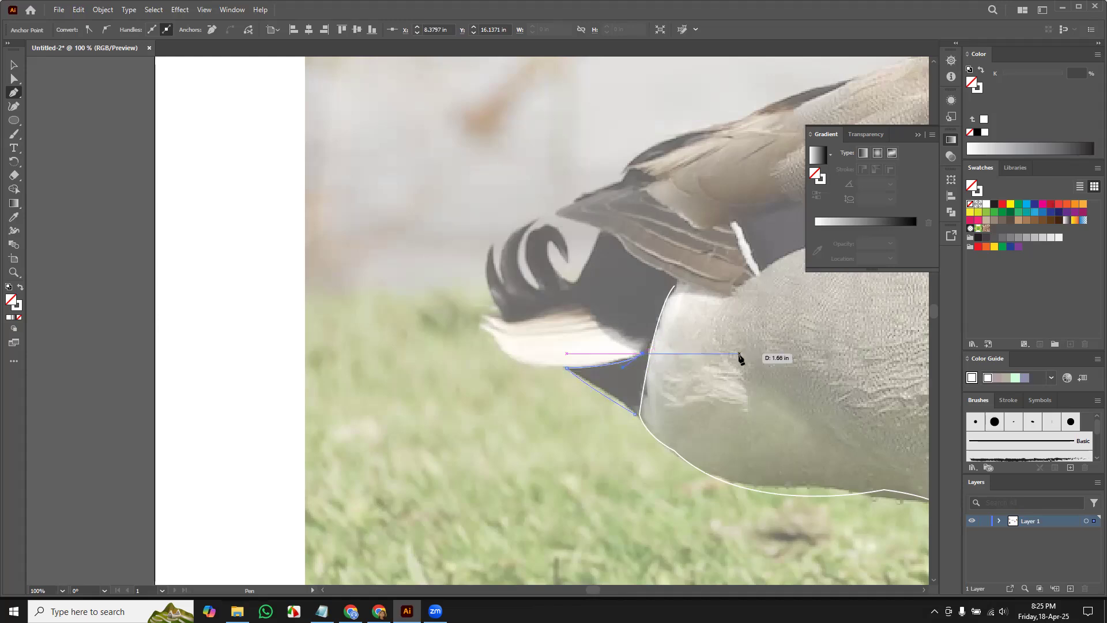
key("Escape")
Trace the underside of the white tail feathers out to their tip with the Pen tool
left_click_drag(481, 326, 466, 289)
key("ctrl+z")
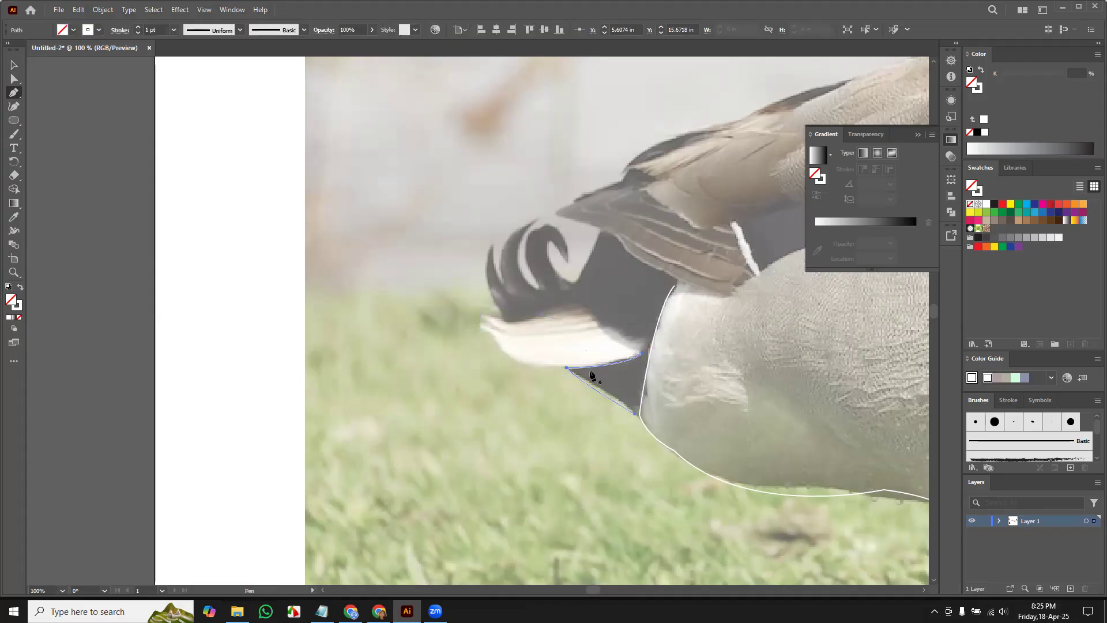
left_click(563, 369)
left_click_drag(492, 334, 475, 316)
left_click(492, 333)
left_click(478, 324)
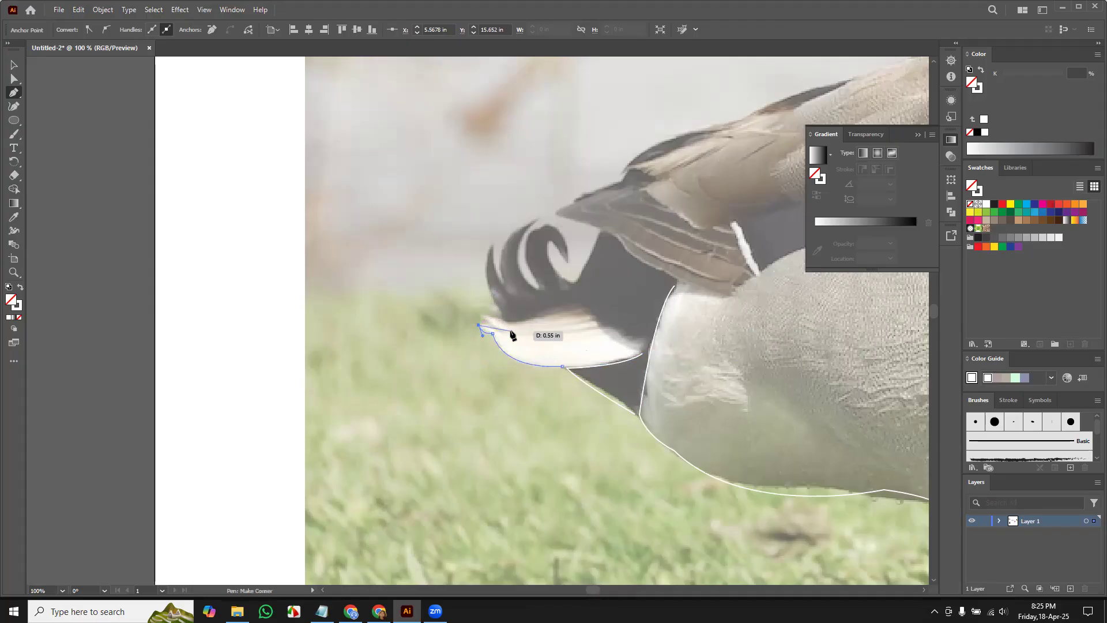
Trace the dividing line through the white tail feathers and the upper edge of the topmost white feather
left_click_drag(605, 328, 654, 310)
left_click(605, 327)
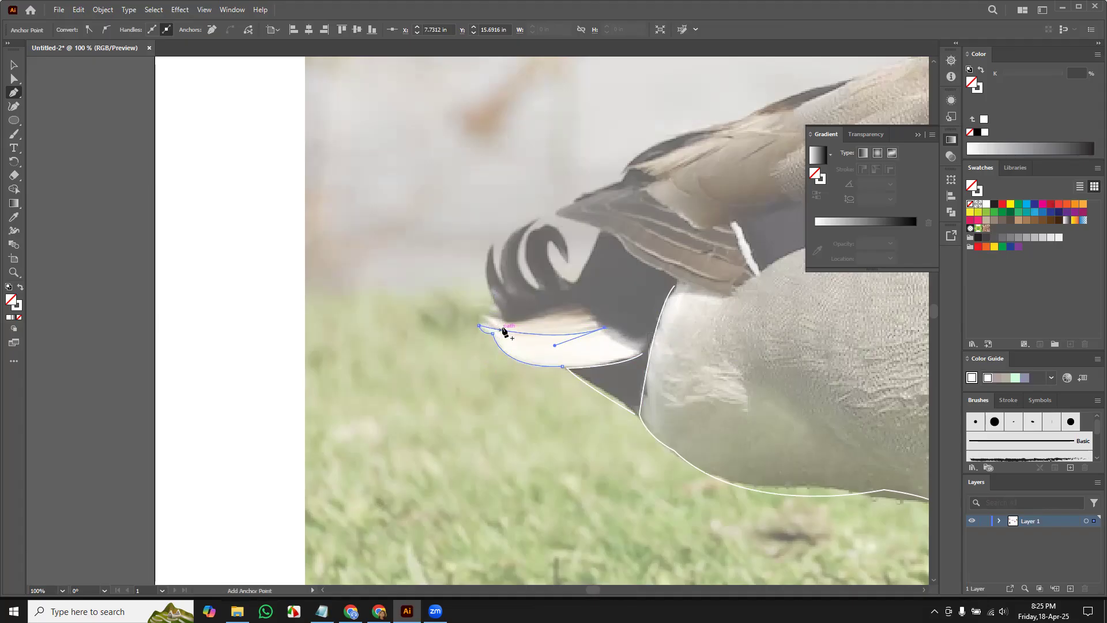
left_click(479, 327)
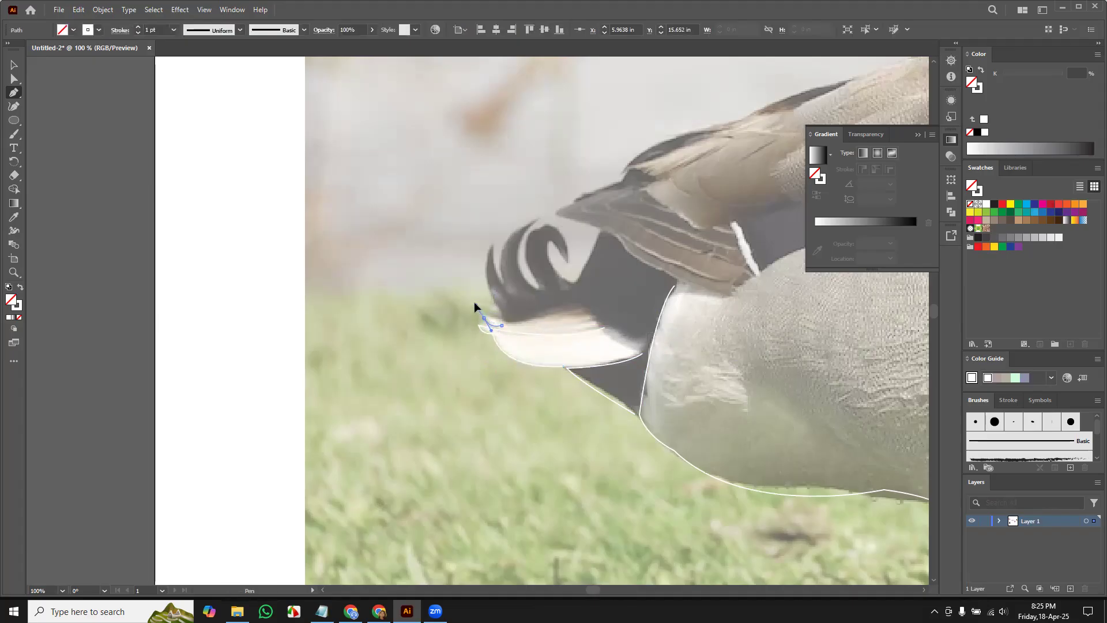
left_click_drag(474, 302, 475, 307)
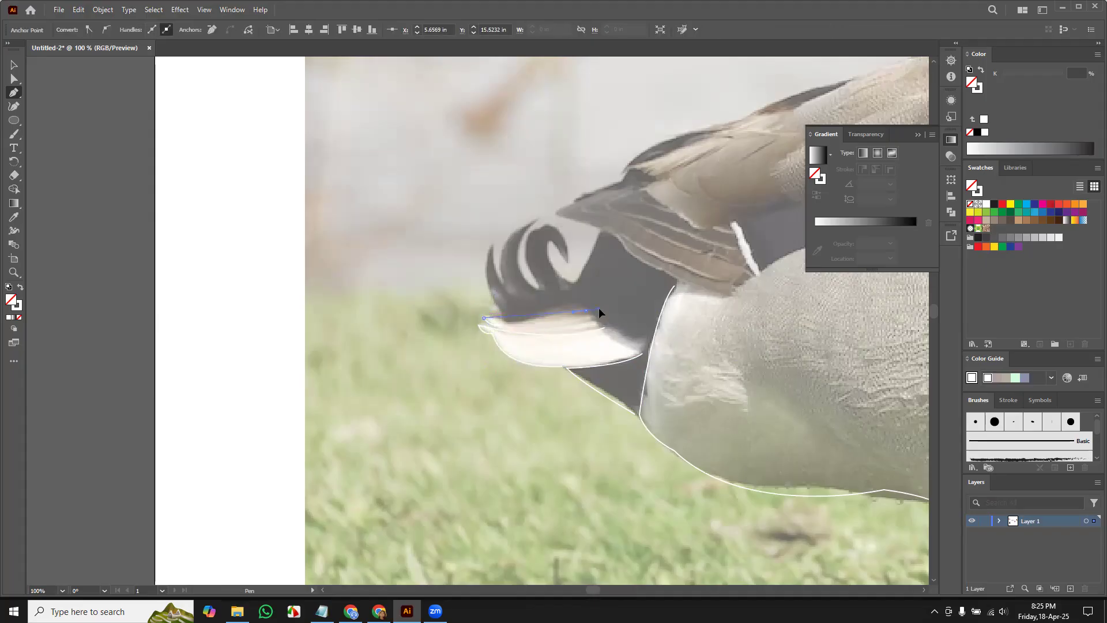
left_click_drag(632, 296, 644, 291)
Select all the traced duck paths and give them a 13 pt black stroke
key("ctrl+minus")
key("ctrl+minus")
key("ctrl+minus")
key("ctrl+minus")
key("ctrl+minus")
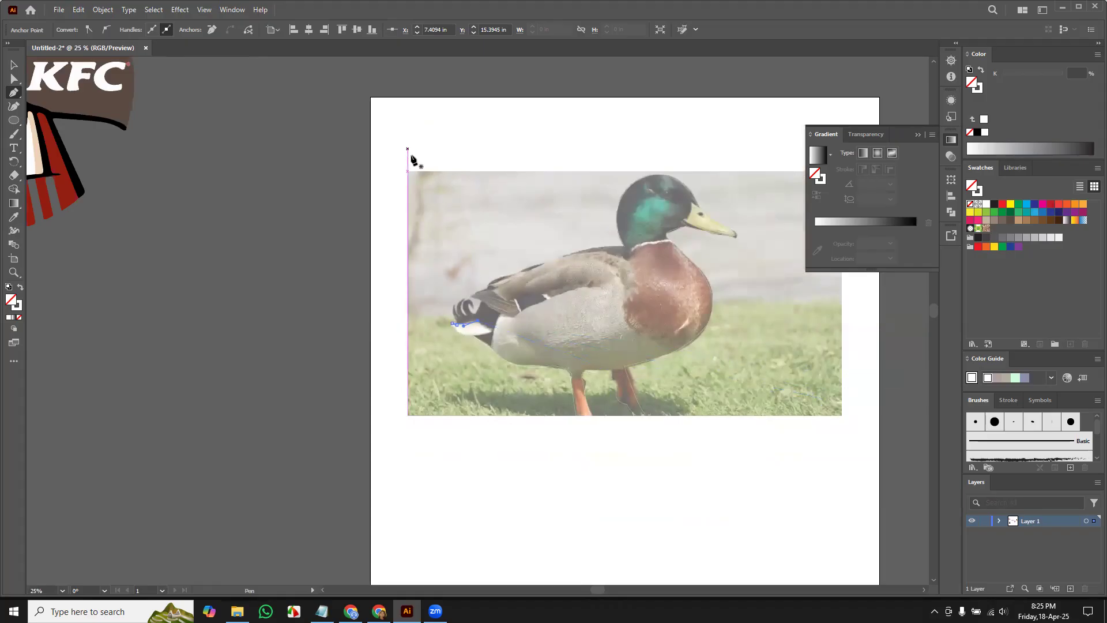
key("v")
left_click_drag(415, 157, 776, 489)
left_click(137, 28)
left_click(138, 28)
left_click(137, 28)
left_click(138, 28)
left_click(138, 27)
left_click(138, 28)
left_click(138, 27)
left_click(138, 28)
left_click(138, 28)
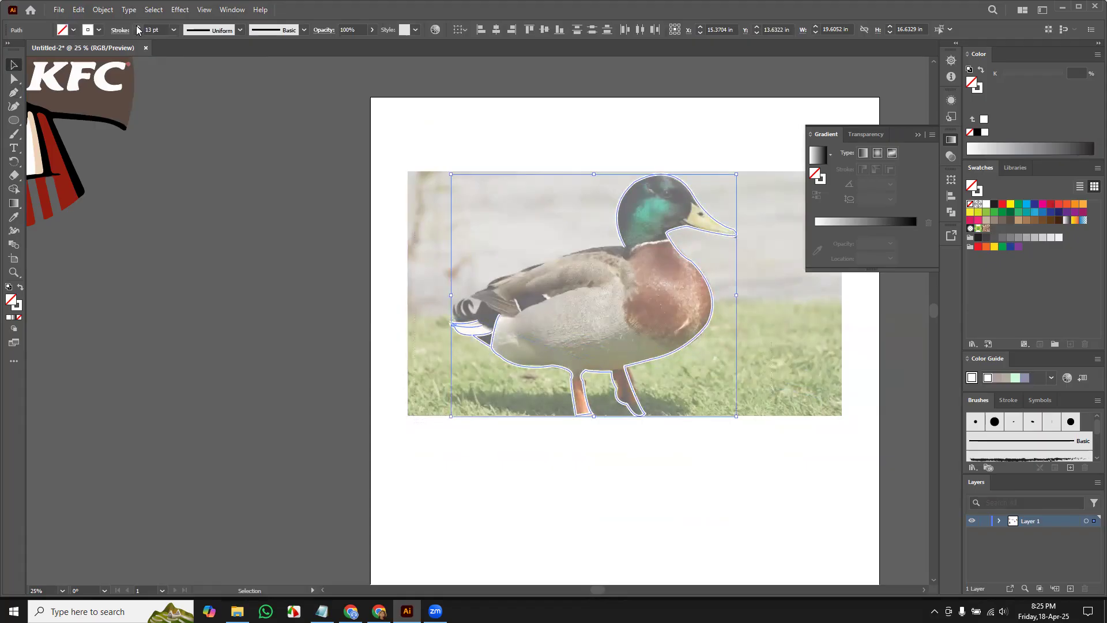
left_click(96, 32)
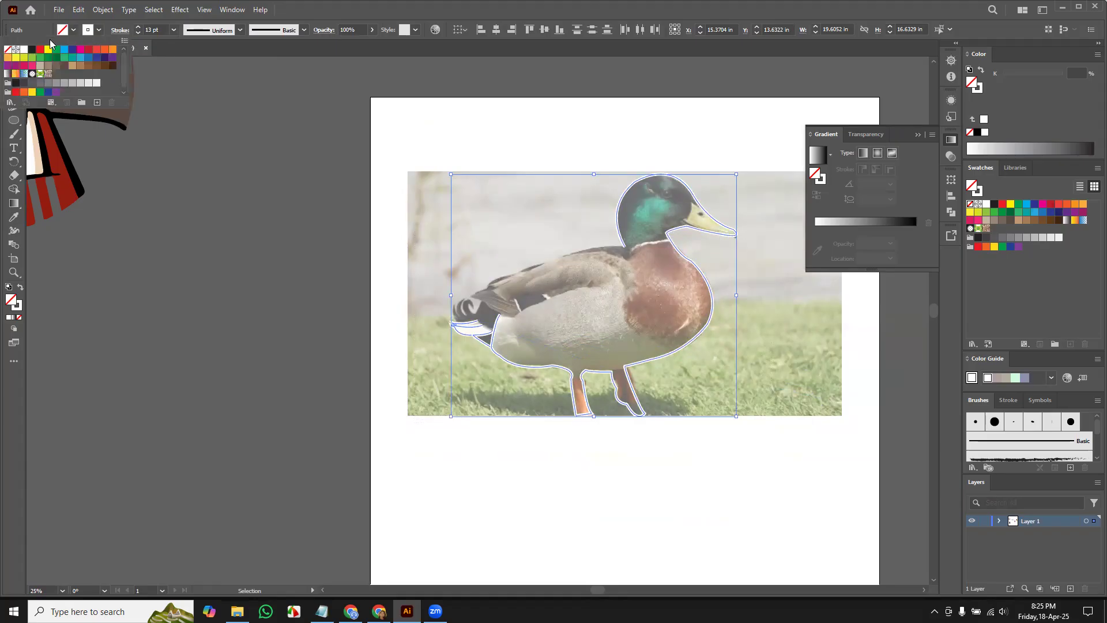
left_click(32, 50)
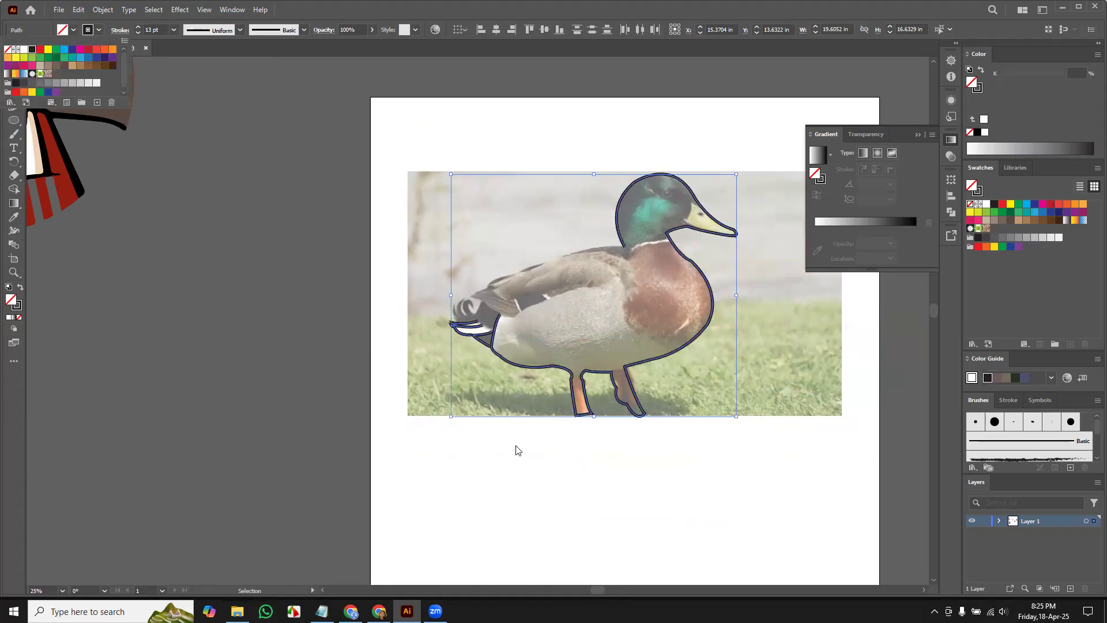
key("Escape")
Taper the body outline's end at the rump and the under-tail path's end at the belly to points with the Width tool
key("a")
key("ctrl+equal")
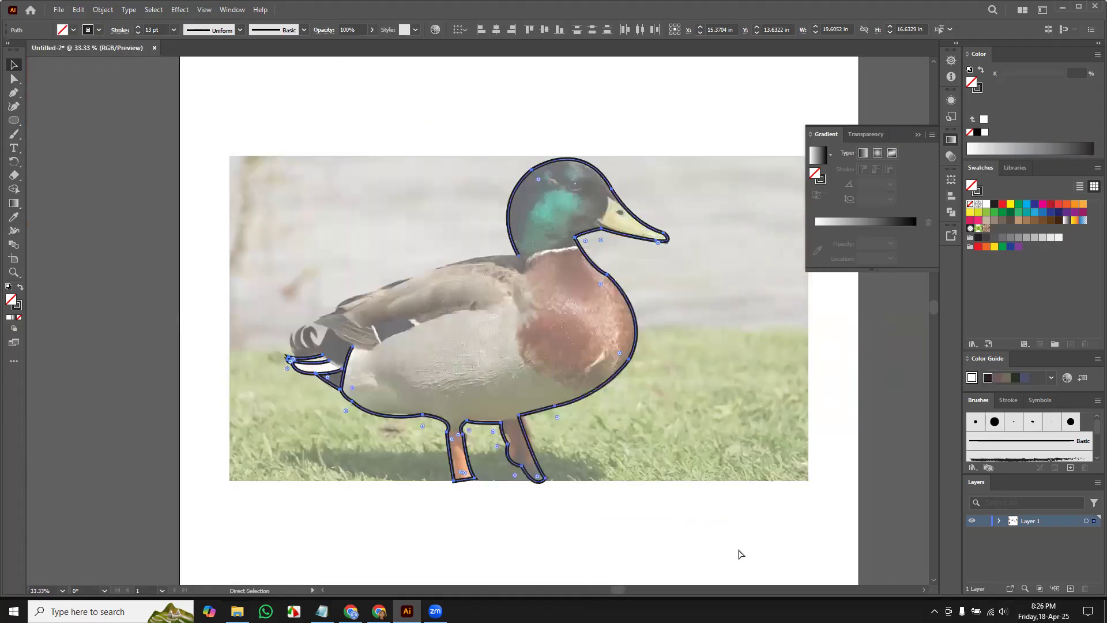
key("ctrl+equal")
key("ctrl+equal")
left_click_drag(292, 384, 571, 393)
key("ctrl+plus")
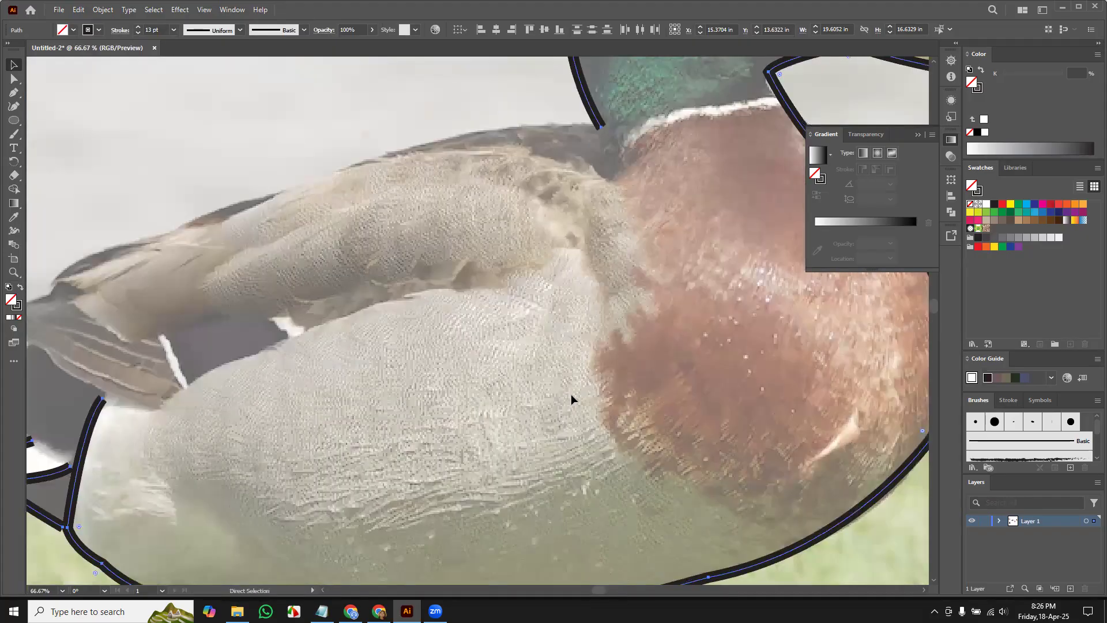
key("ctrl+plus")
left_click_drag(796, 334, 825, 334)
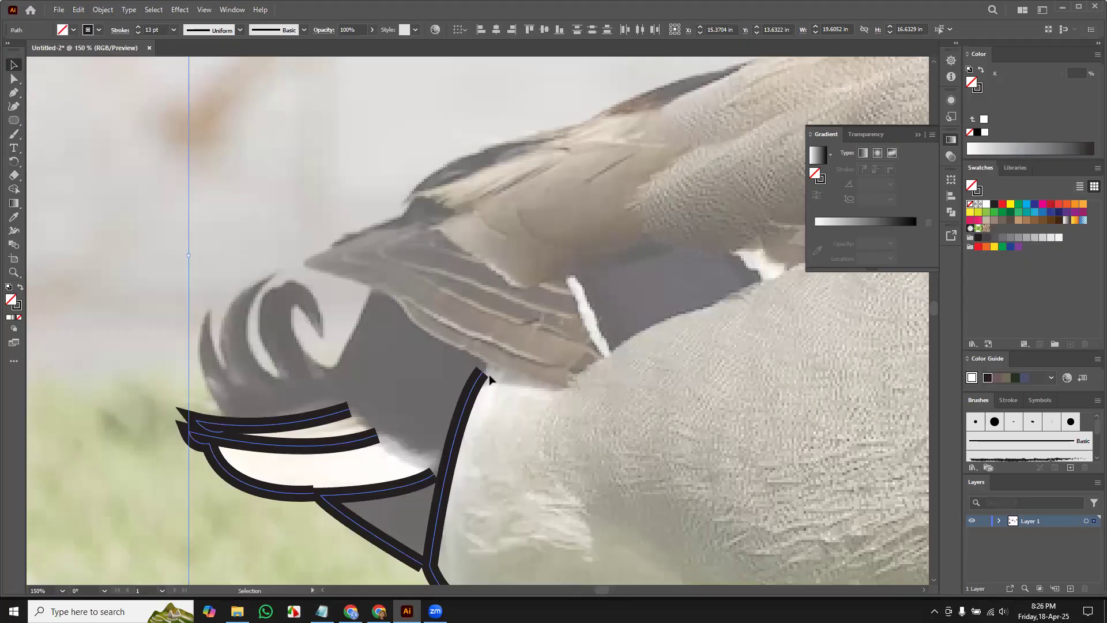
left_click_drag(502, 526, 534, 448)
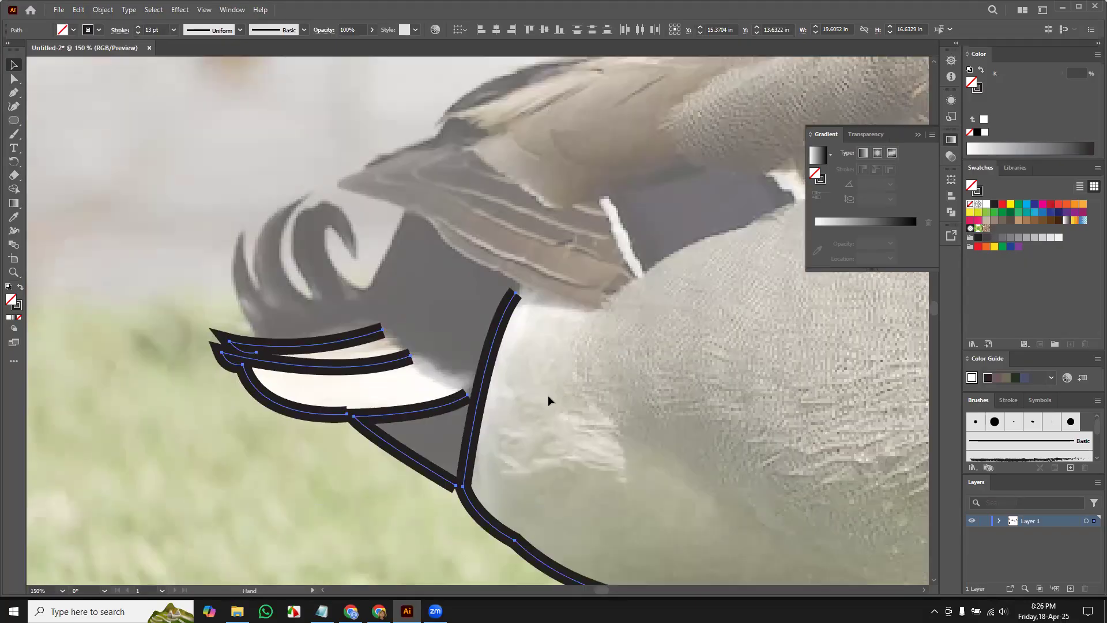
left_click_drag(471, 426, 490, 364)
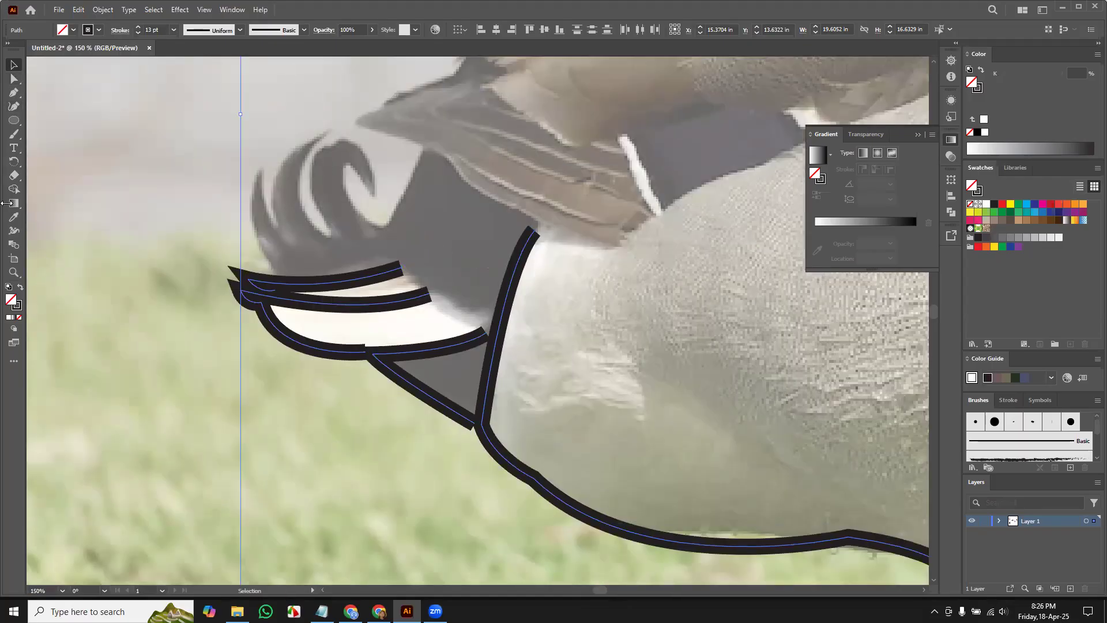
left_click(530, 238)
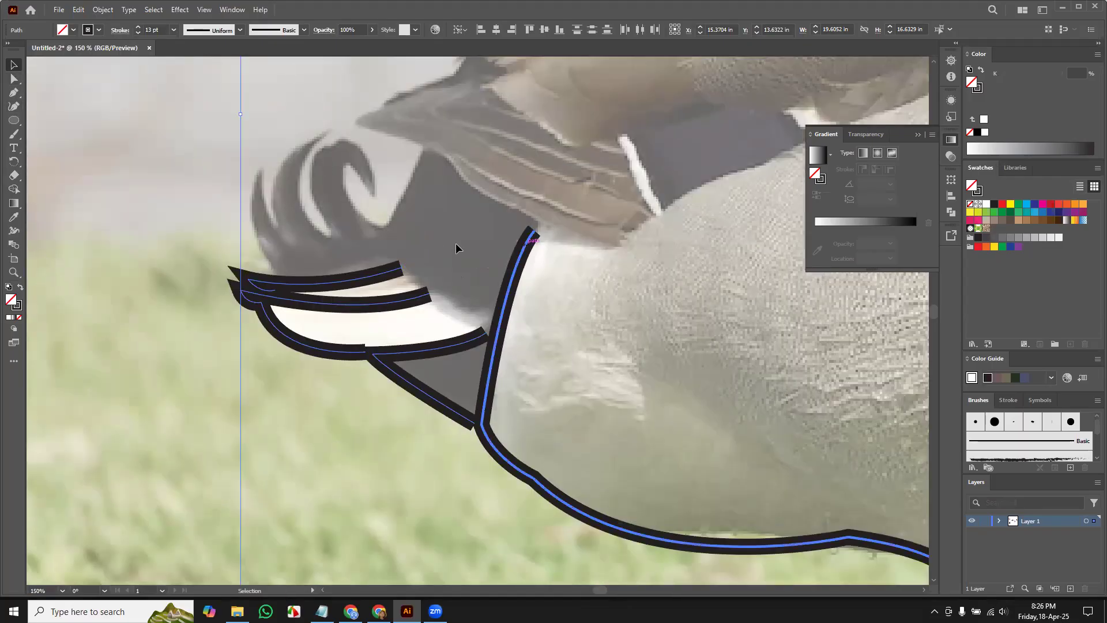
left_click(11, 232)
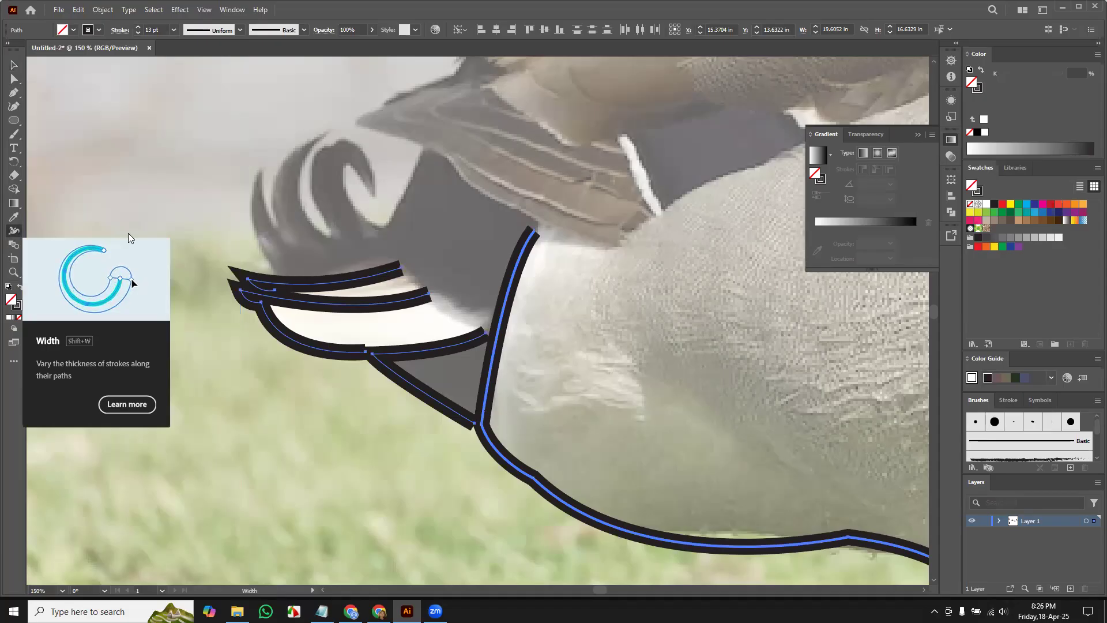
left_click_drag(533, 233, 604, 248)
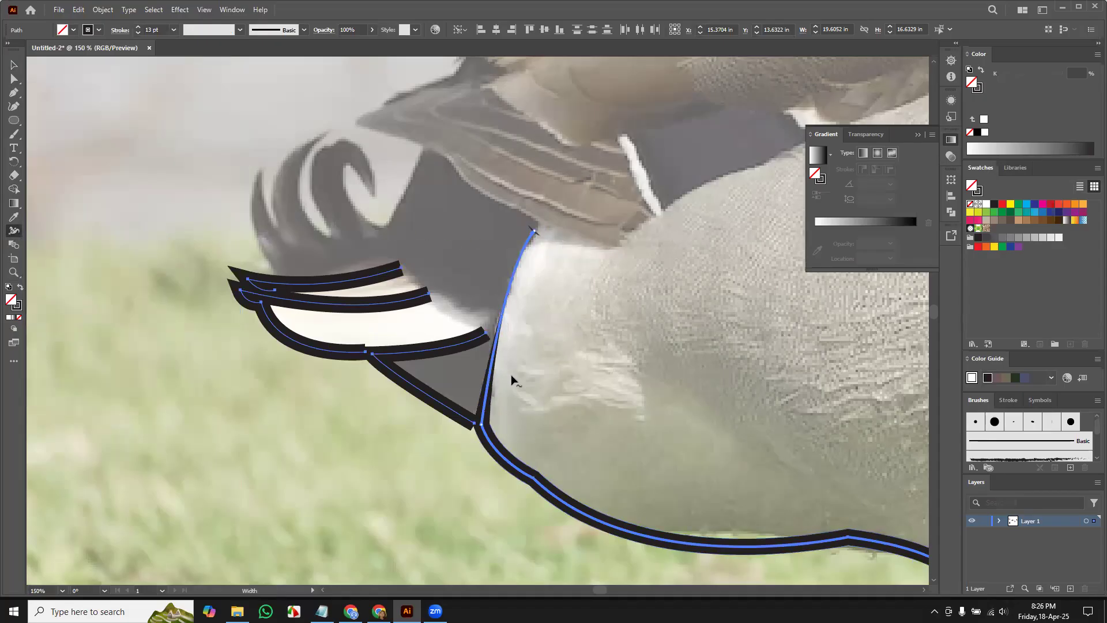
key("ctrl")
key("ctrl+z")
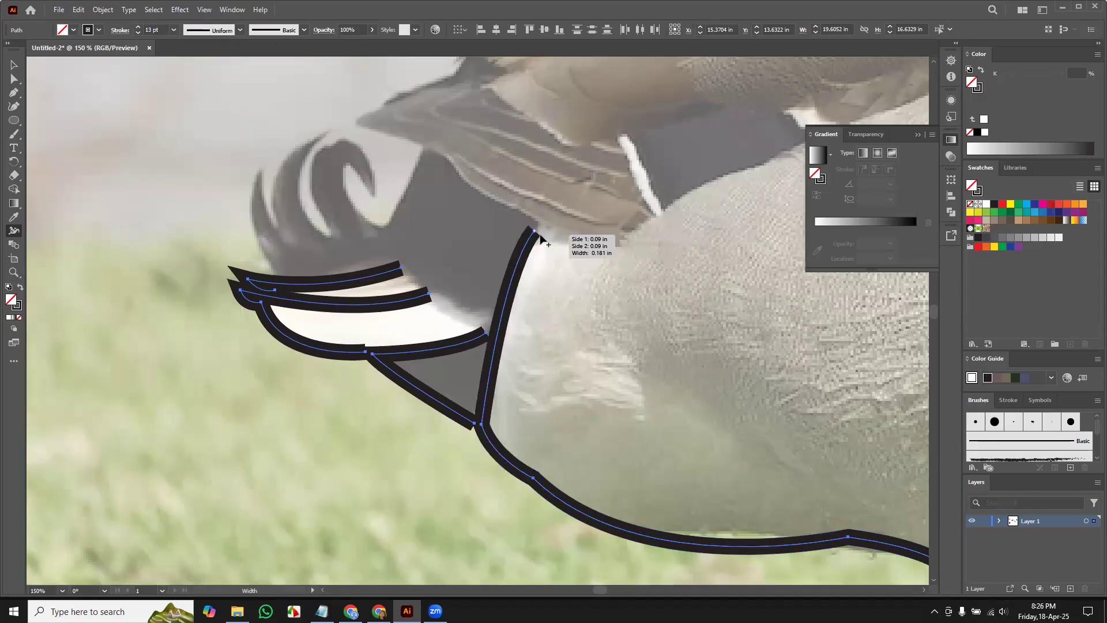
left_click_drag(540, 235, 537, 231)
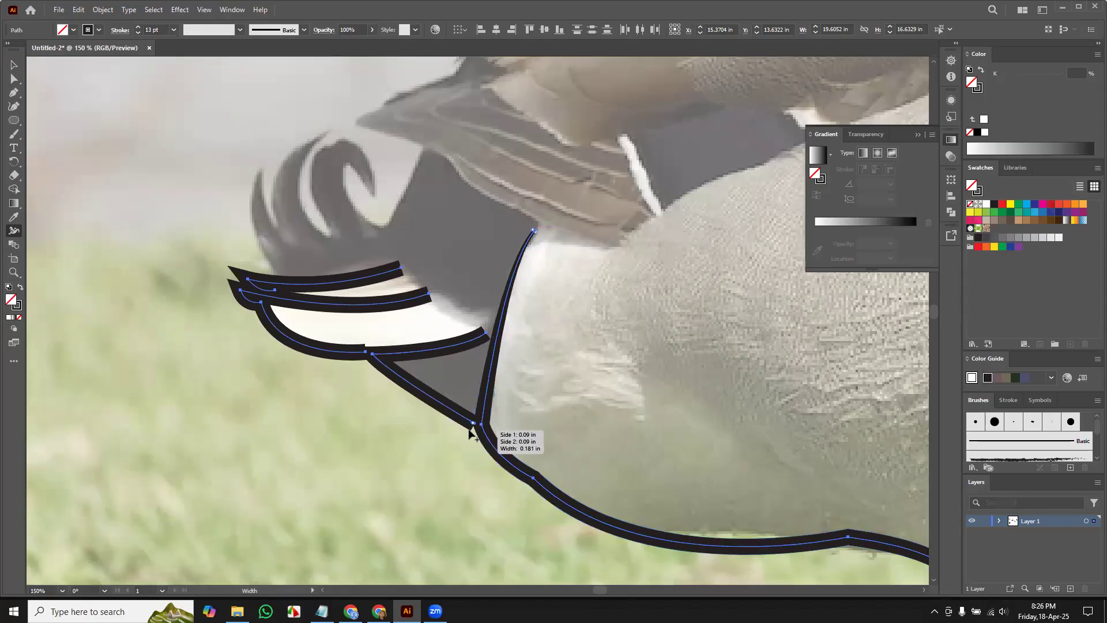
left_click_drag(471, 429, 480, 432)
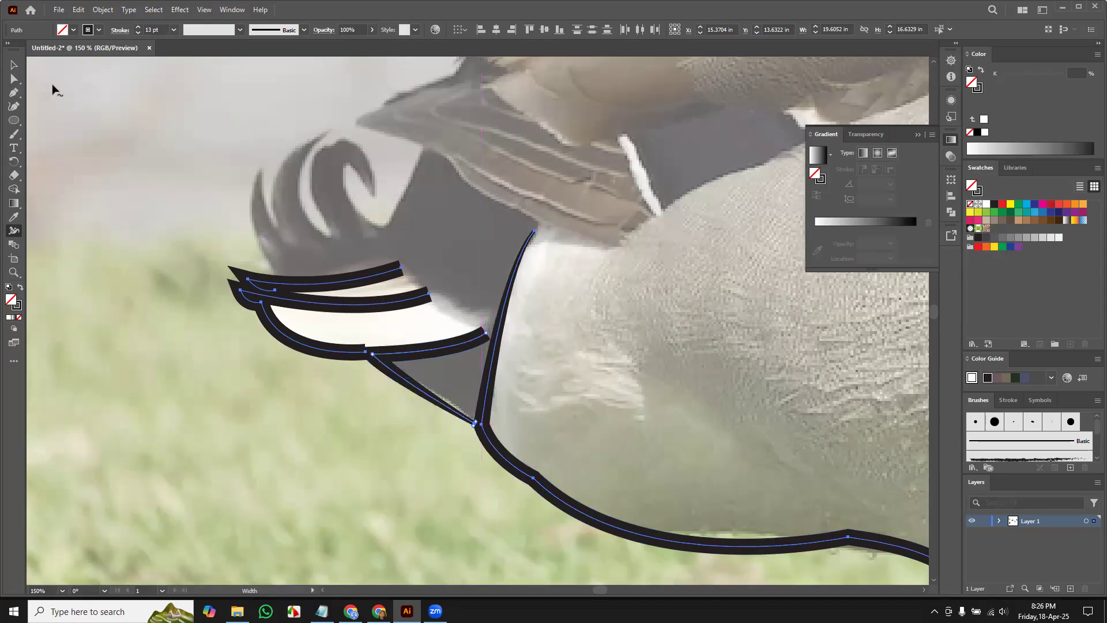
Move the tapered end anchor of the under-tail path onto the body outline
left_click(13, 79)
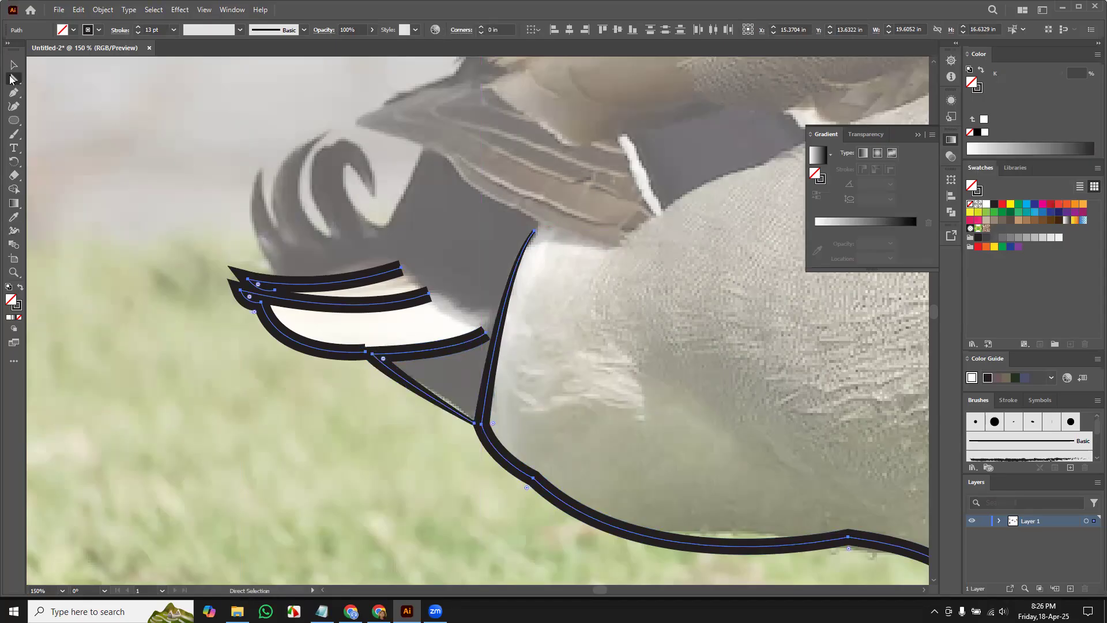
left_click_drag(472, 424, 460, 430)
left_click(460, 429)
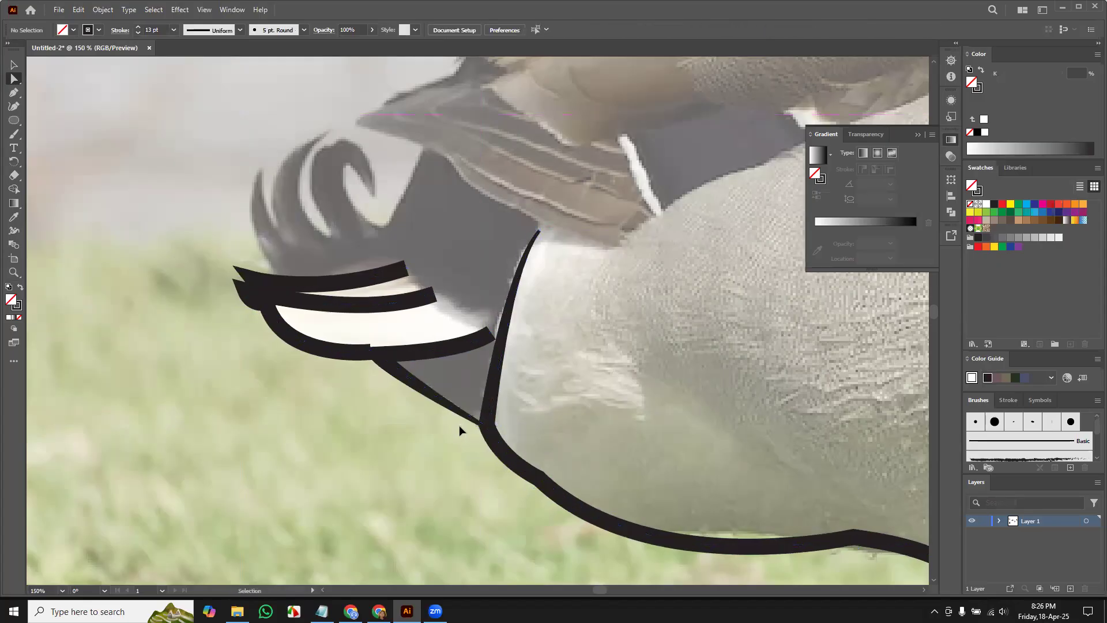
left_click(464, 425)
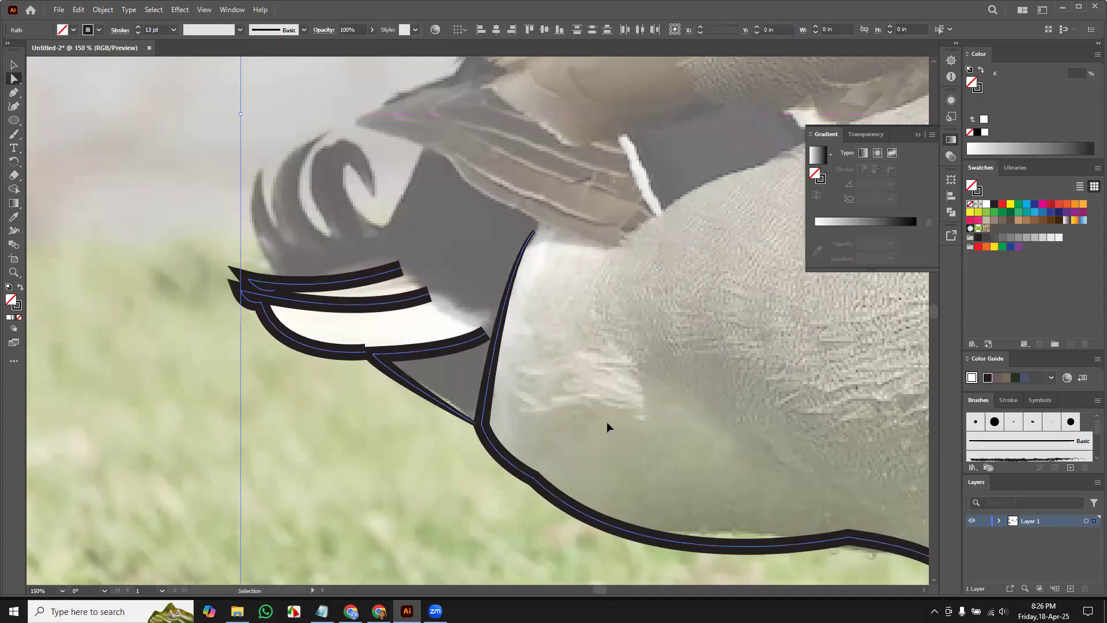
left_click(461, 434)
left_click(474, 425)
left_click_drag(475, 426, 480, 432)
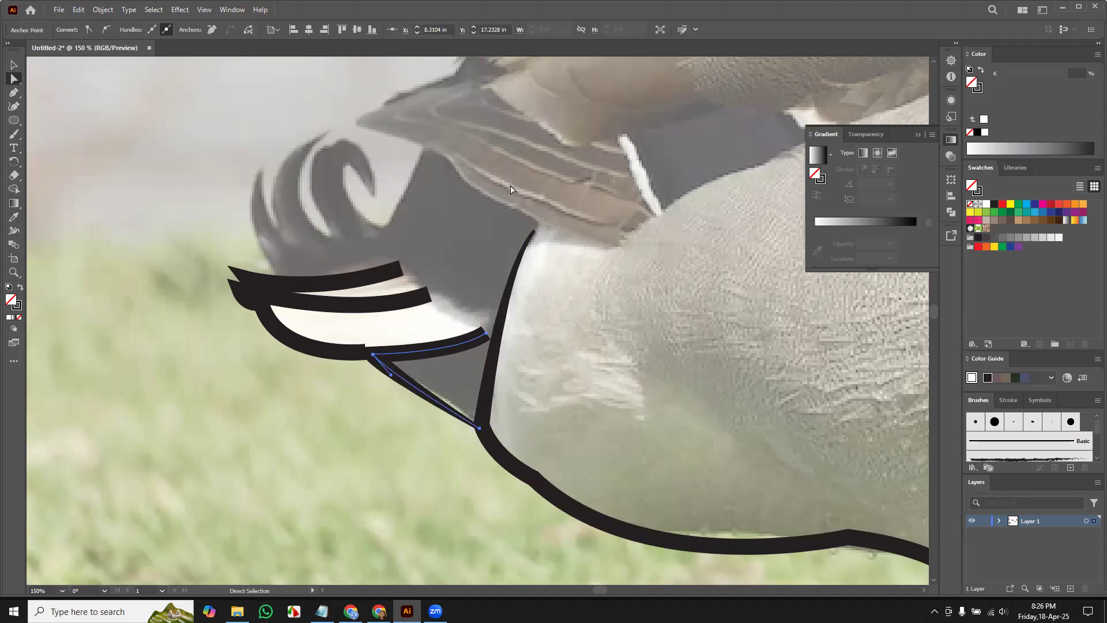
Taper the inner ends of the three tail feather lines to points with the Width tool
left_click(14, 65)
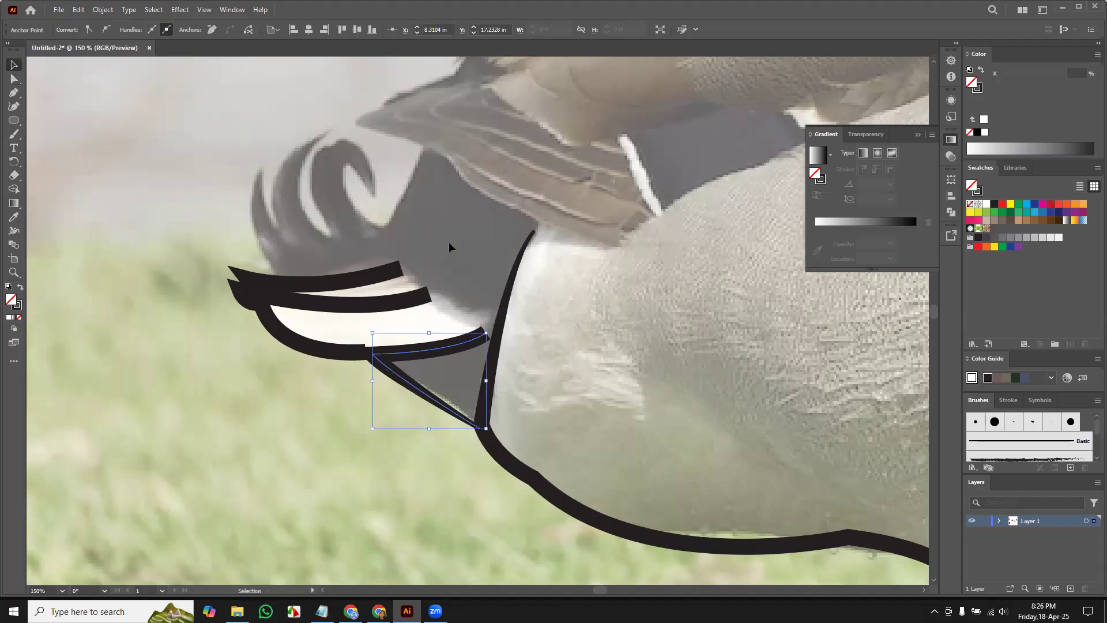
left_click(479, 336)
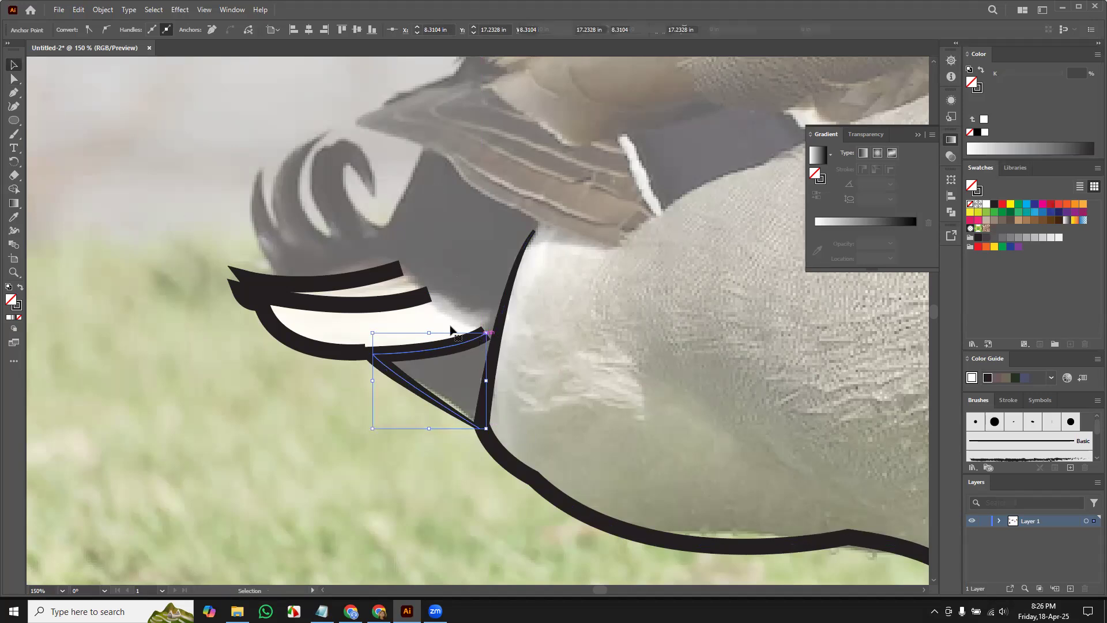
left_click(12, 246)
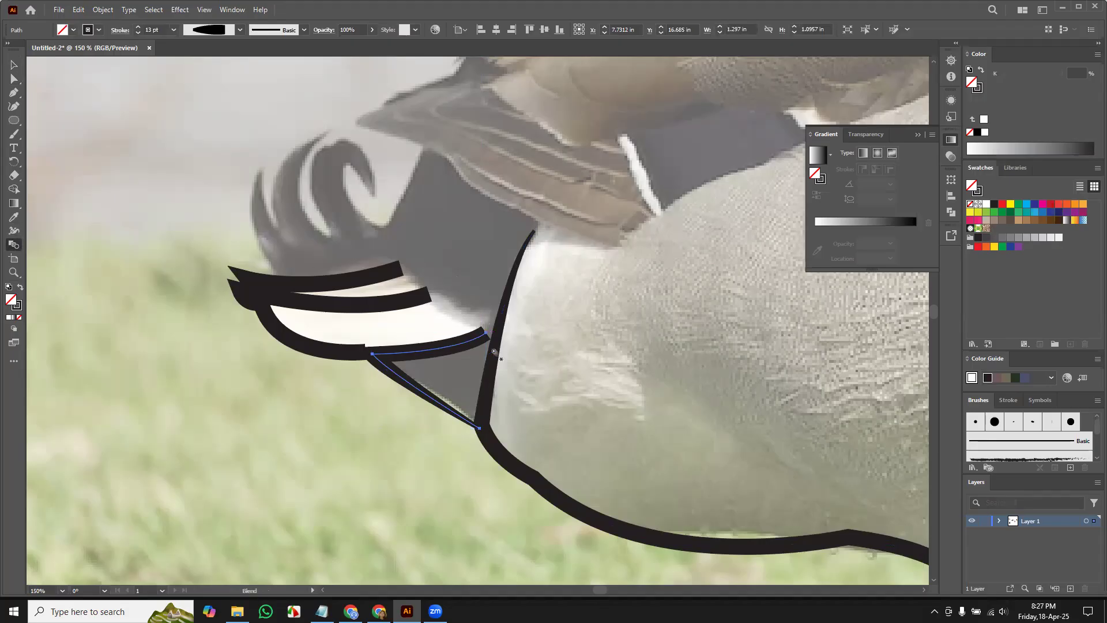
left_click(13, 231)
left_click_drag(483, 331, 488, 336)
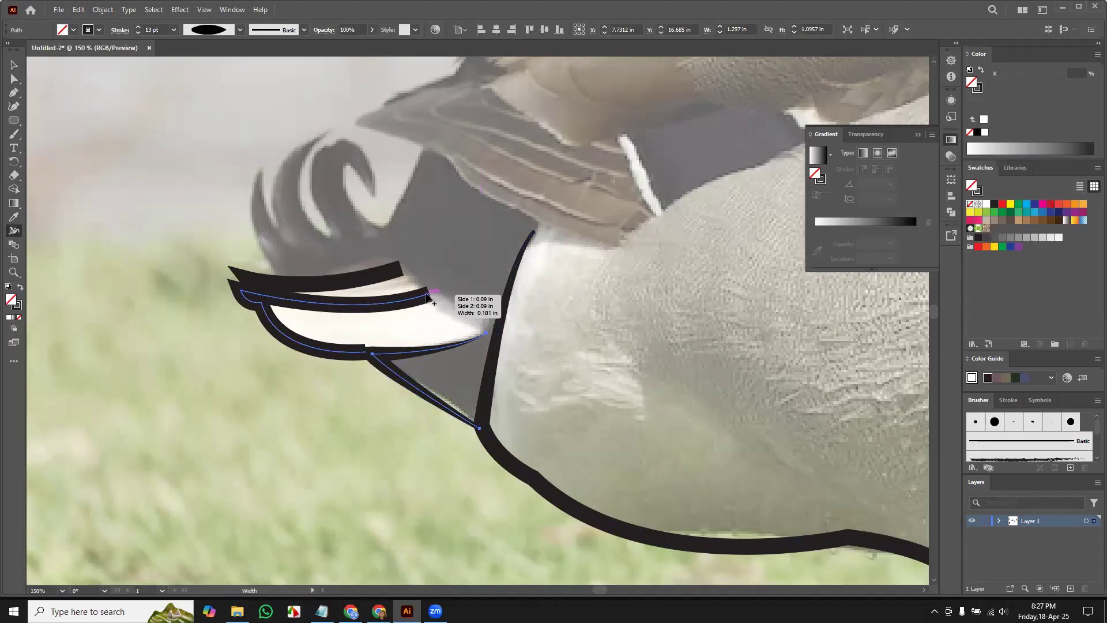
left_click_drag(426, 288, 402, 268)
Trace the outer and inner edges of the rearmost curled tail feather with the Pen tool
left_click(13, 65)
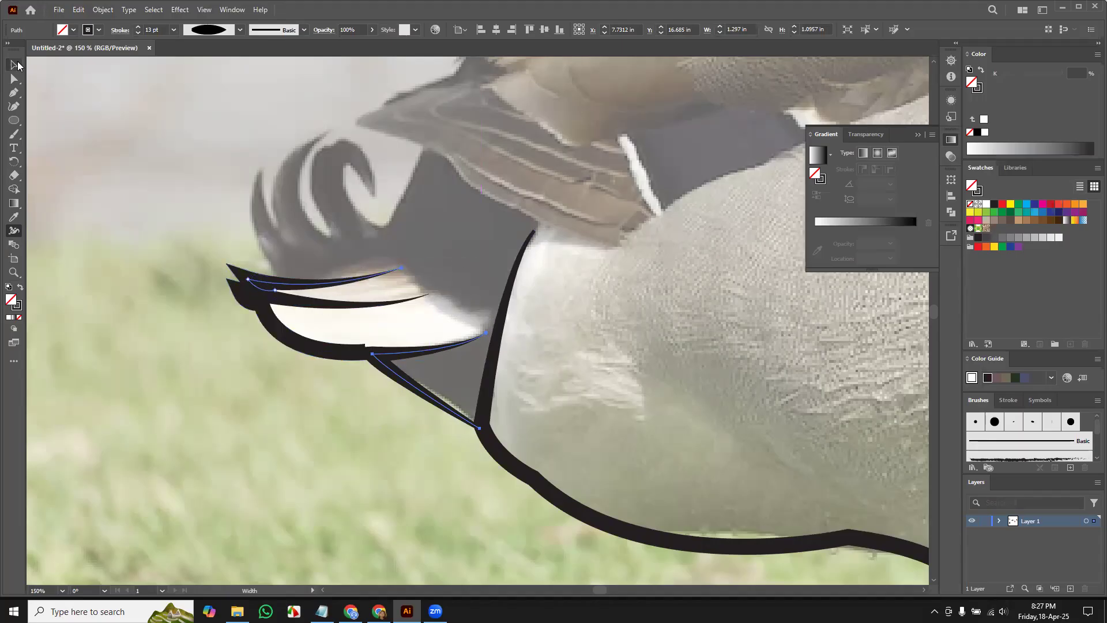
key("p")
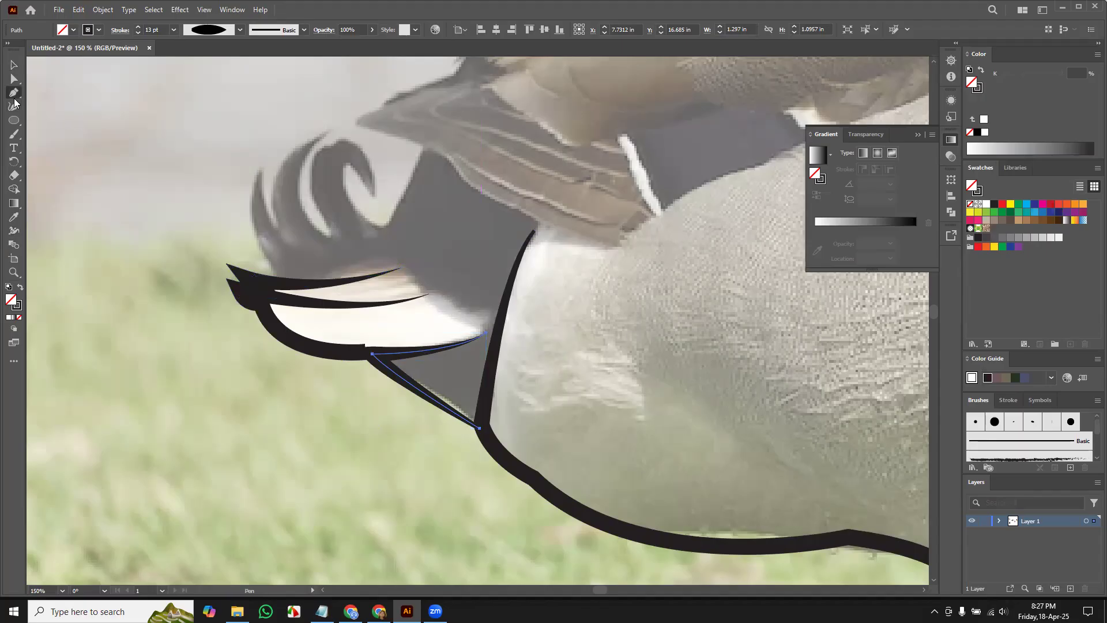
left_click(277, 275)
left_click_drag(261, 167, 291, 118)
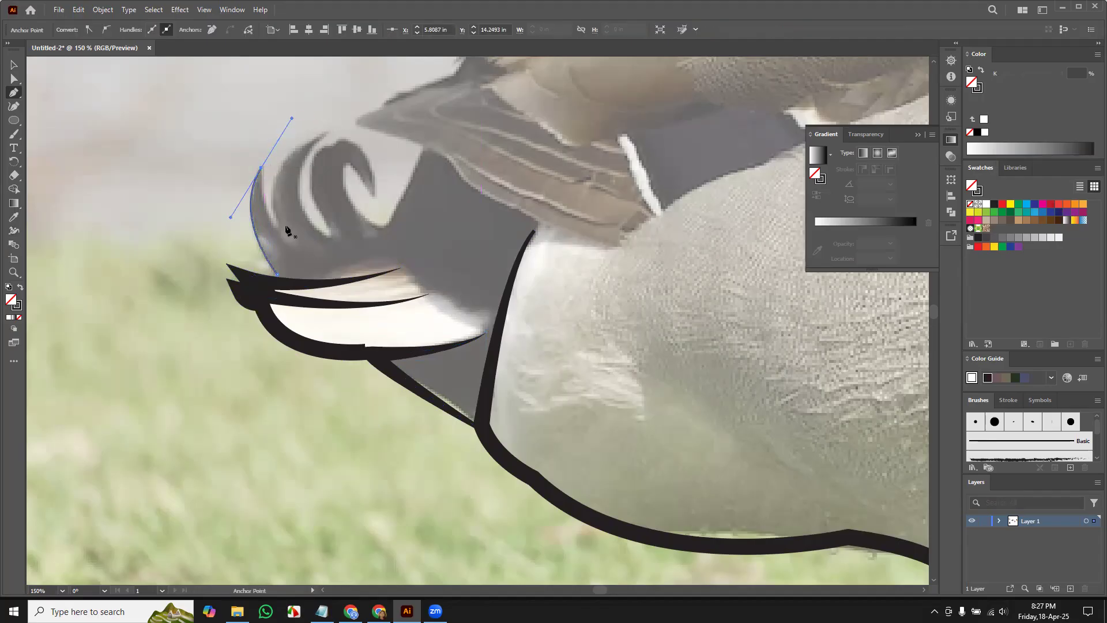
left_click(300, 250, "ctrl")
key("ctrl+z")
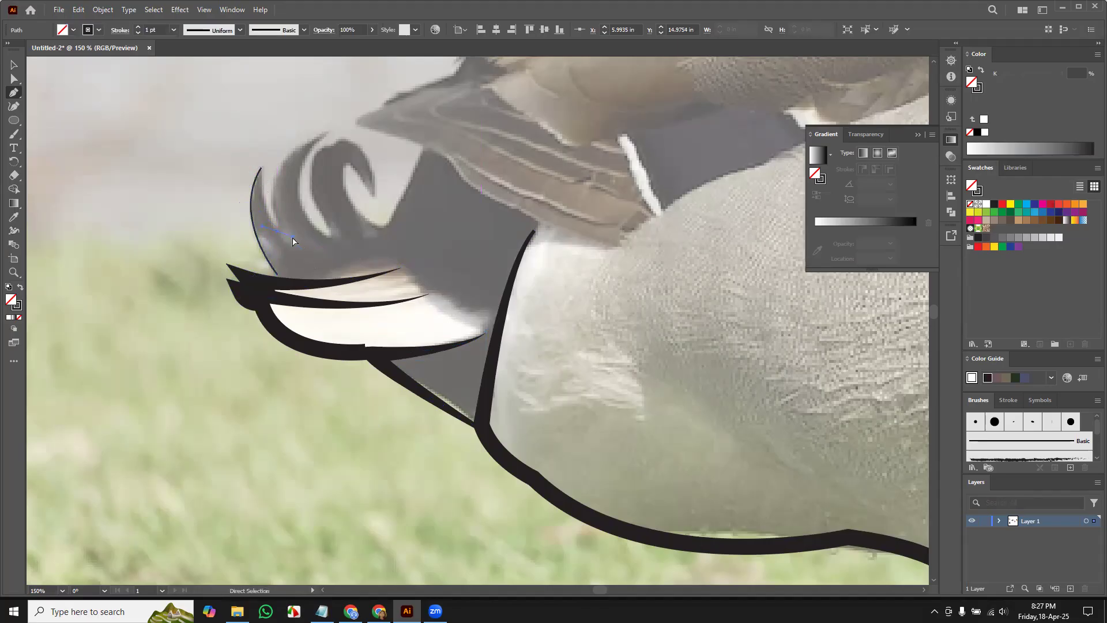
left_click_drag(260, 167, 310, 255)
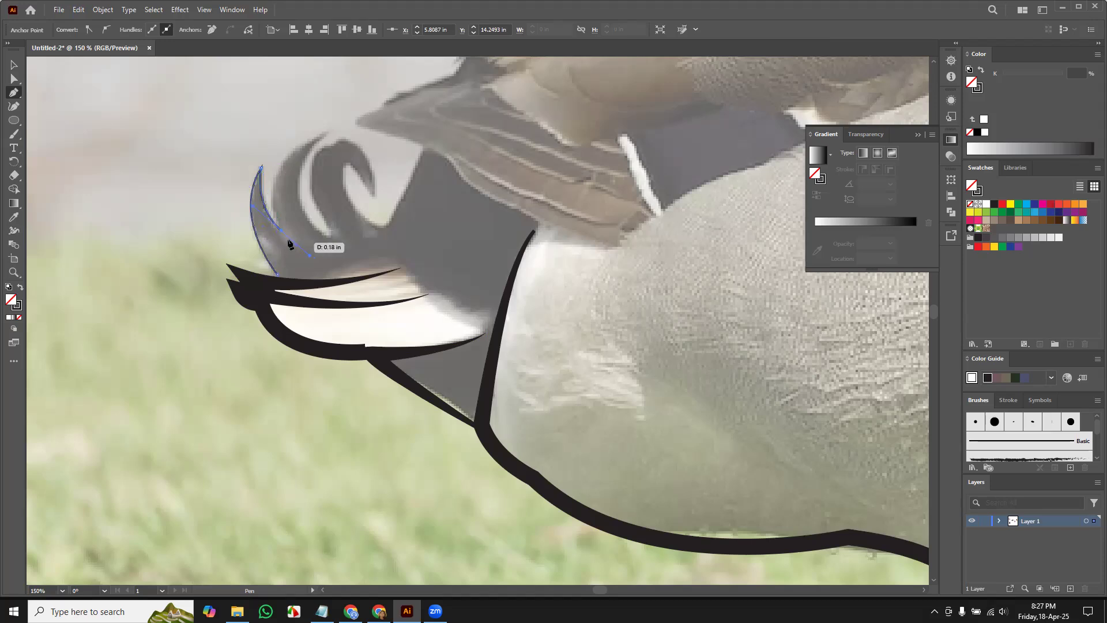
Extend the path up to the tip of the middle curled feather and back down to its base
left_click_drag(324, 133, 404, 104)
left_click_drag(324, 133, 325, 242)
left_click_drag(331, 235, 395, 265)
left_click(330, 236)
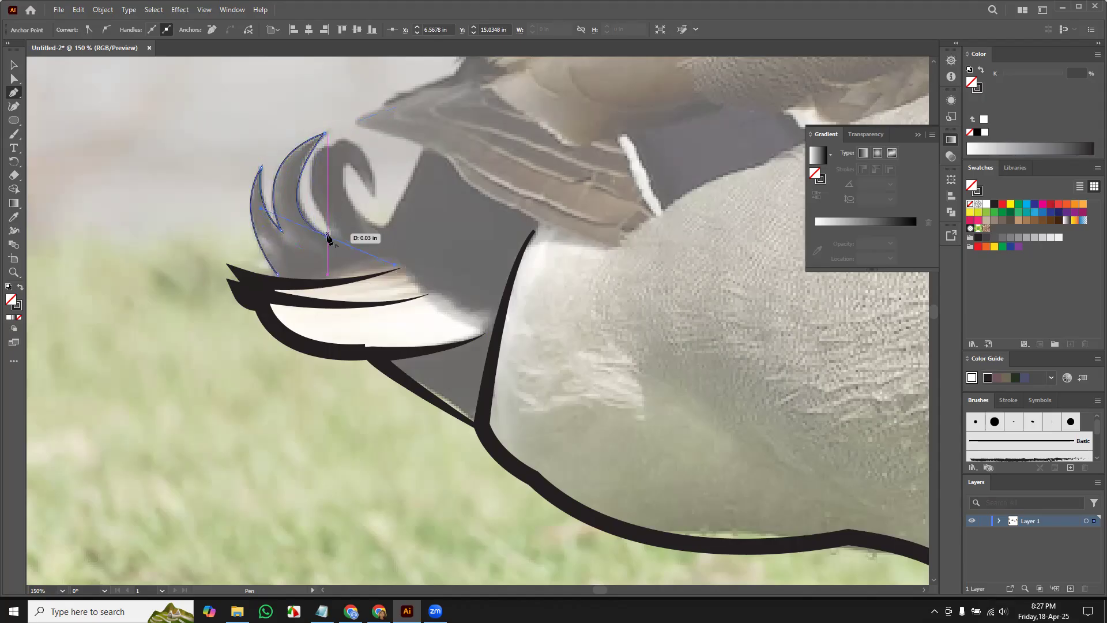
Trace the foremost curled tail feather over its hooked tip and back along its inner edge to the base with the Pen tool
left_click_drag(316, 202, 362, 141)
left_click(316, 204)
left_click_drag(376, 197, 373, 257)
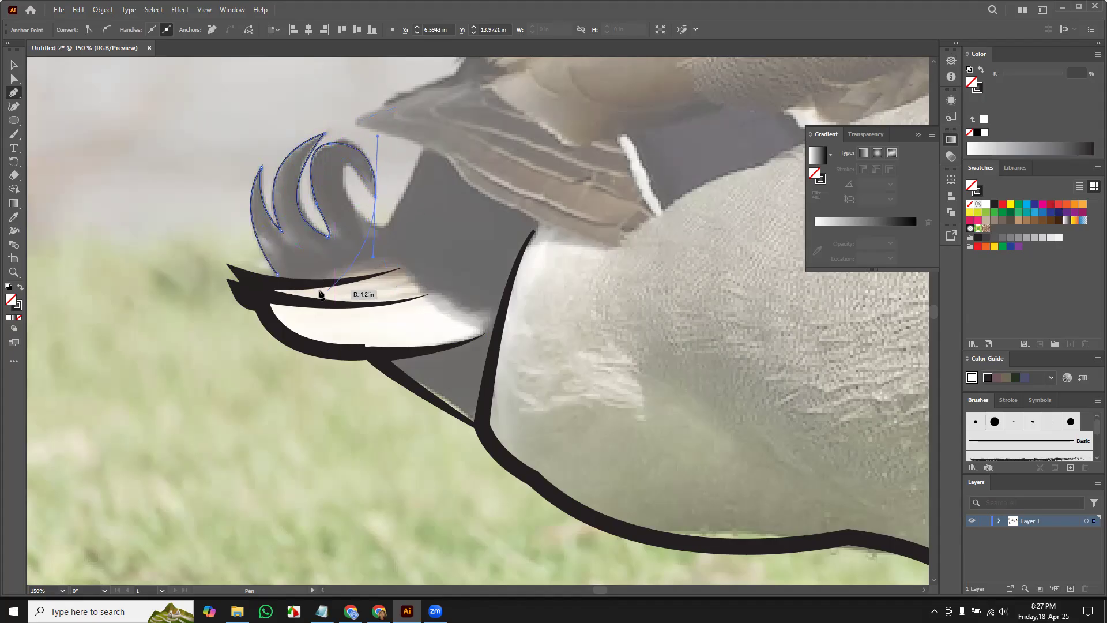
left_click(374, 199)
left_click_drag(349, 166, 343, 154)
left_click_drag(377, 228, 431, 253)
left_click(377, 229)
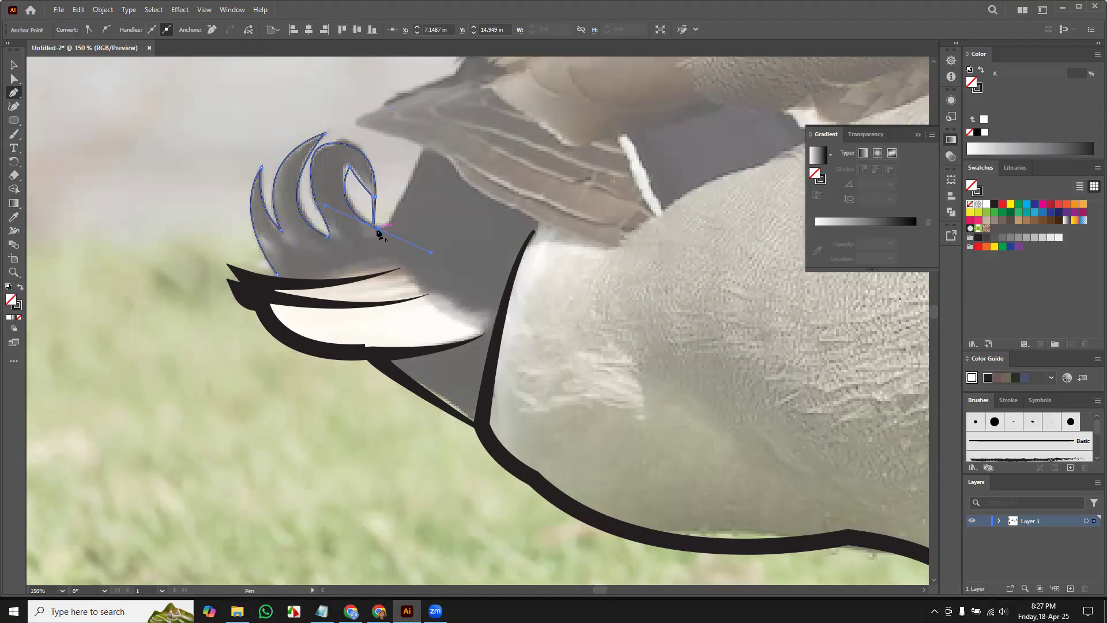
Extend the path from the feather's base up the rump to the underside of the wing tip
mouse_move(422, 150)
left_mouse_down()
mouse_move(433, 91)
mouse_move(420, 151)
left_mouse_up()
left_click_drag(359, 126, 351, 118)
left_click(361, 127)
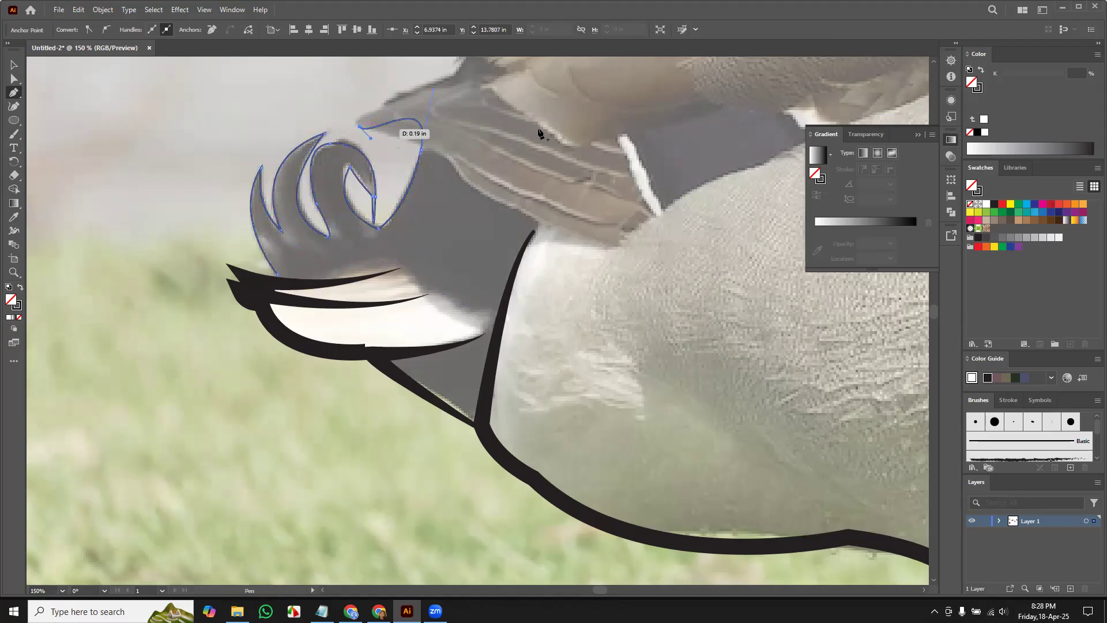
key("Escape")
key("ctrl+z")
key("ctrl+z")
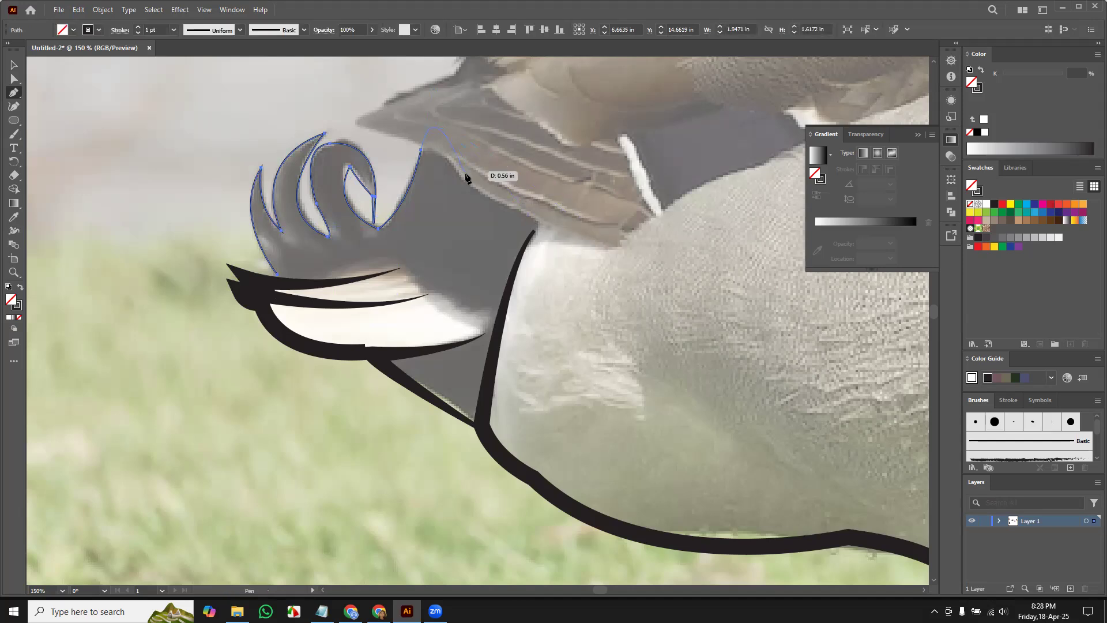
left_click_drag(465, 181, 502, 199)
key("ctrl+z")
left_click_drag(473, 183, 531, 247)
key("ctrl+z")
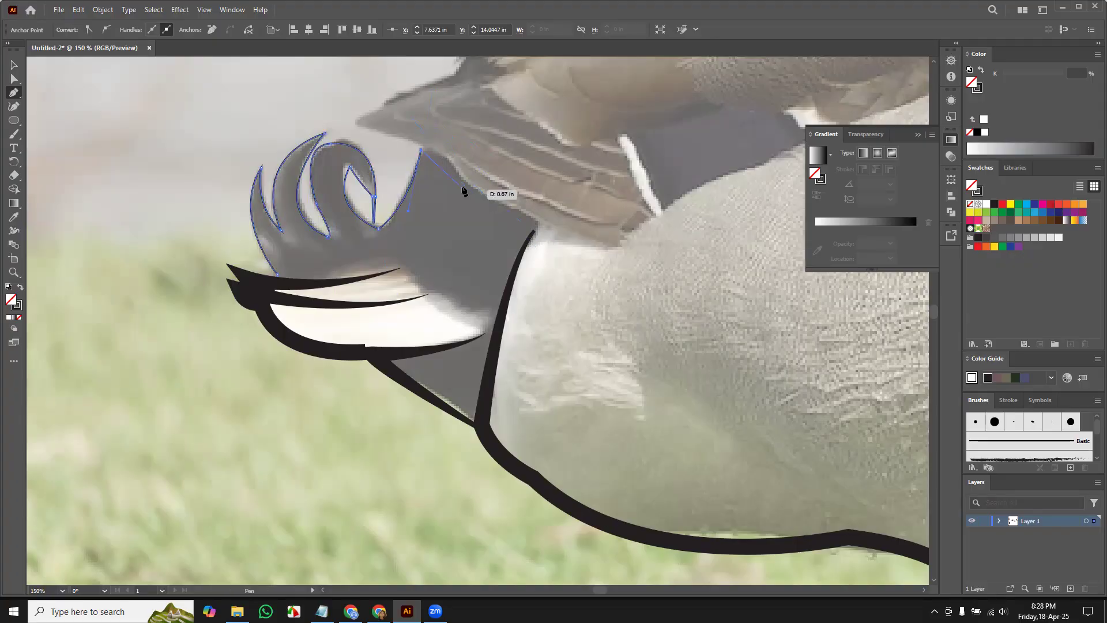
Continue the path along the lower edge of the wing feathers to the upper end of the line behind the body
mouse_move(461, 178)
left_mouse_down()
mouse_move(477, 203)
mouse_move(576, 220)
left_mouse_up()
left_click(460, 173)
left_click(534, 232)
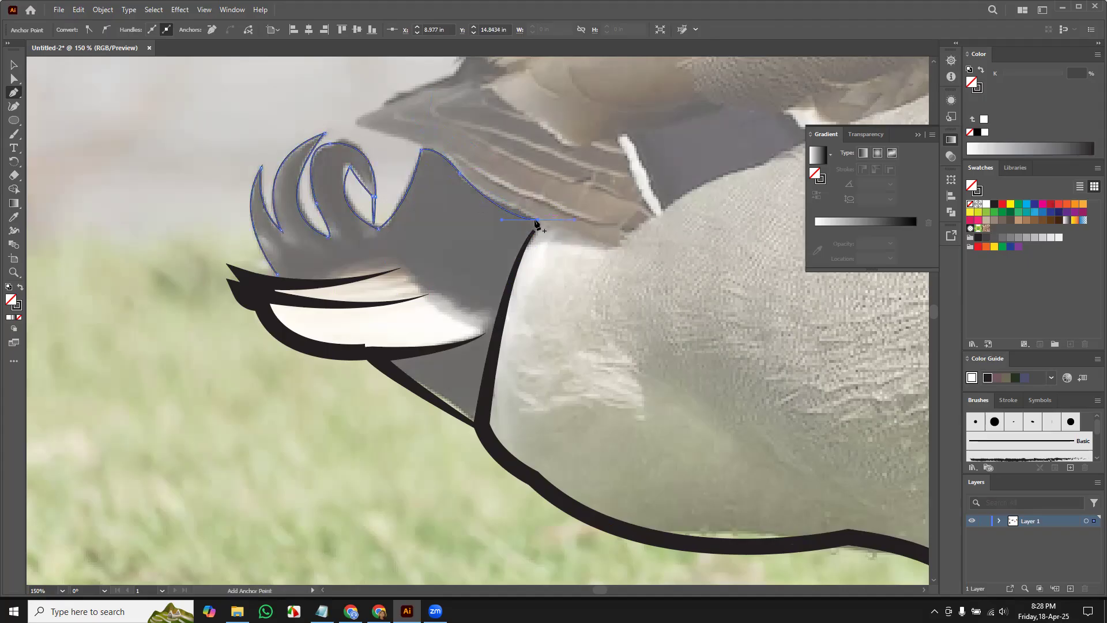
left_click(537, 220)
Trace the dark rump down beside the body line and back along the upper tail feather, closing the shape at its starting anchor
left_click(490, 344)
left_click(492, 325)
left_click_drag(401, 268, 405, 252)
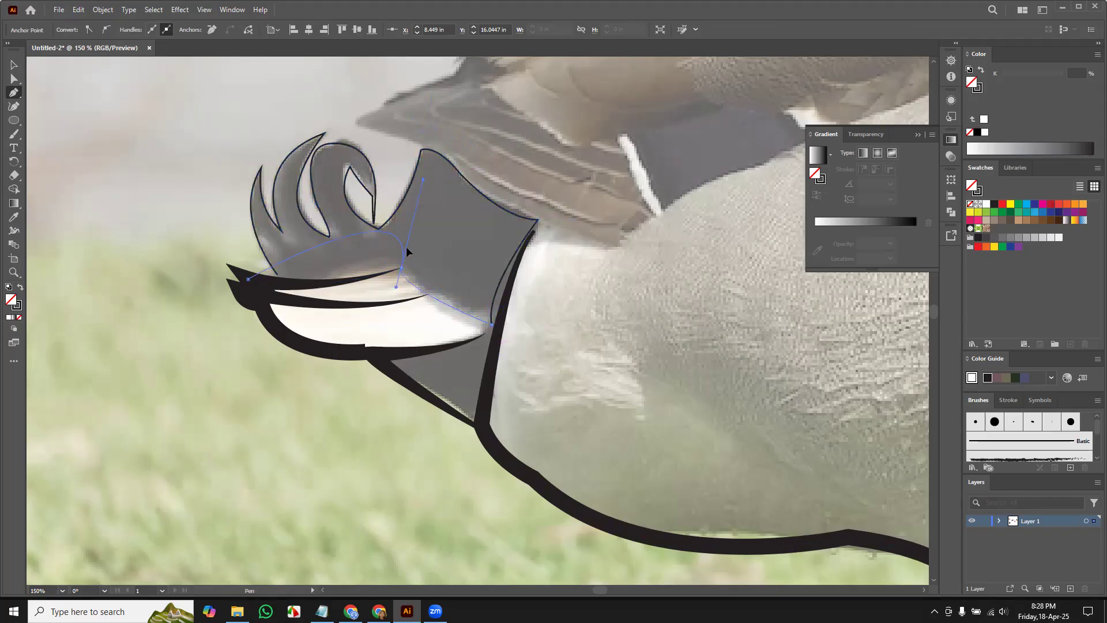
key("ctrl+z")
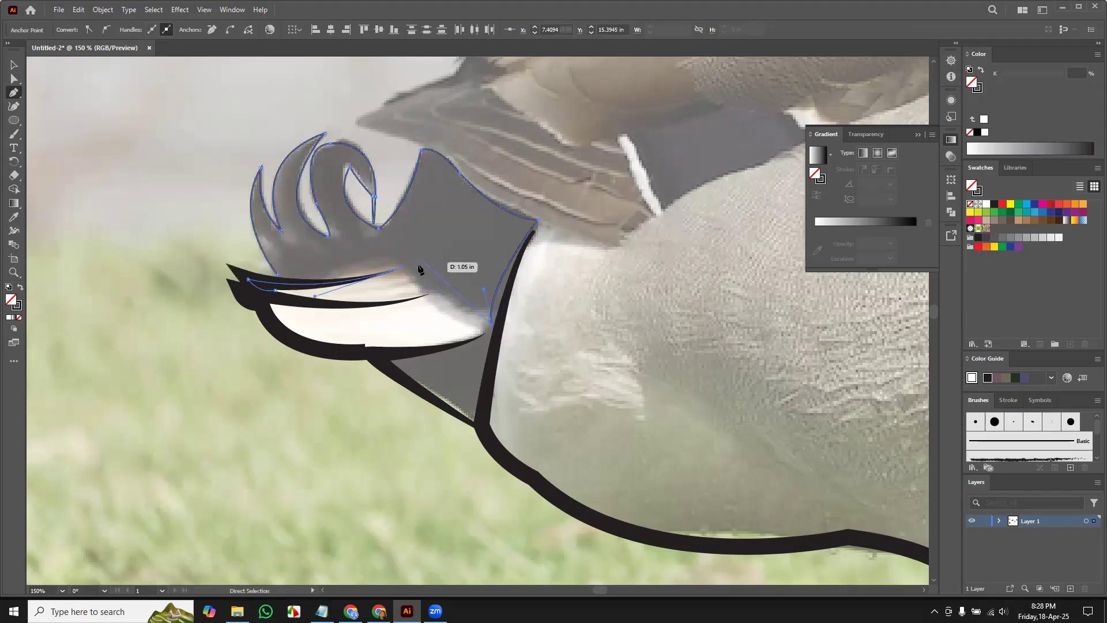
left_click_drag(408, 270, 409, 254)
left_click(408, 267)
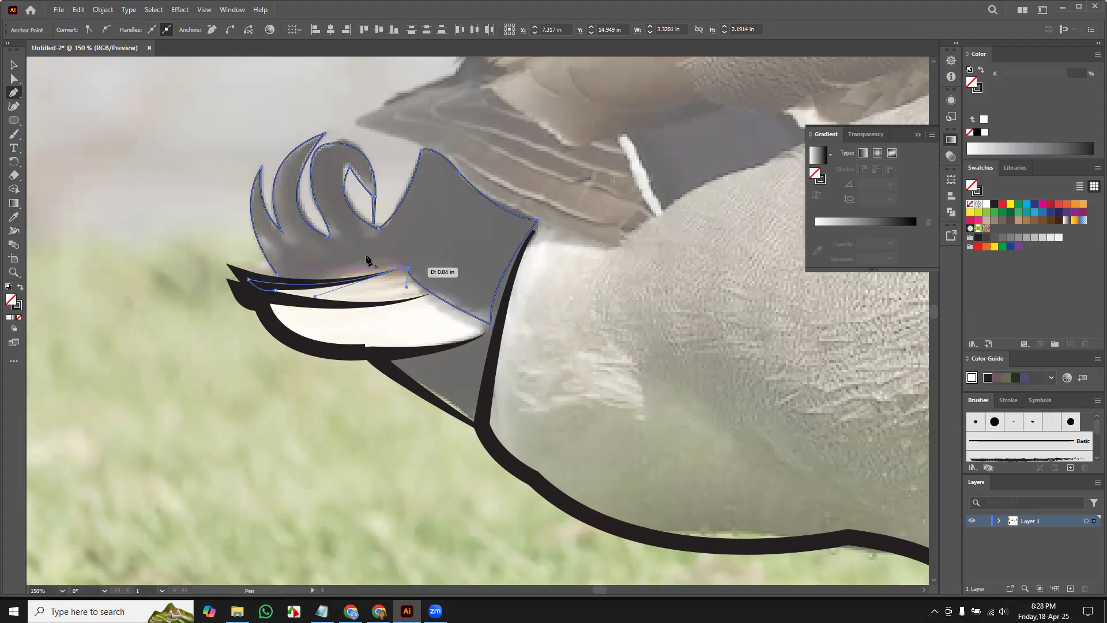
left_click_drag(335, 275, 287, 294)
left_click(277, 274)
Swap fill and stroke on the closed rump and curled-feather shape so it has a solid black fill and no stroke
left_click(14, 64)
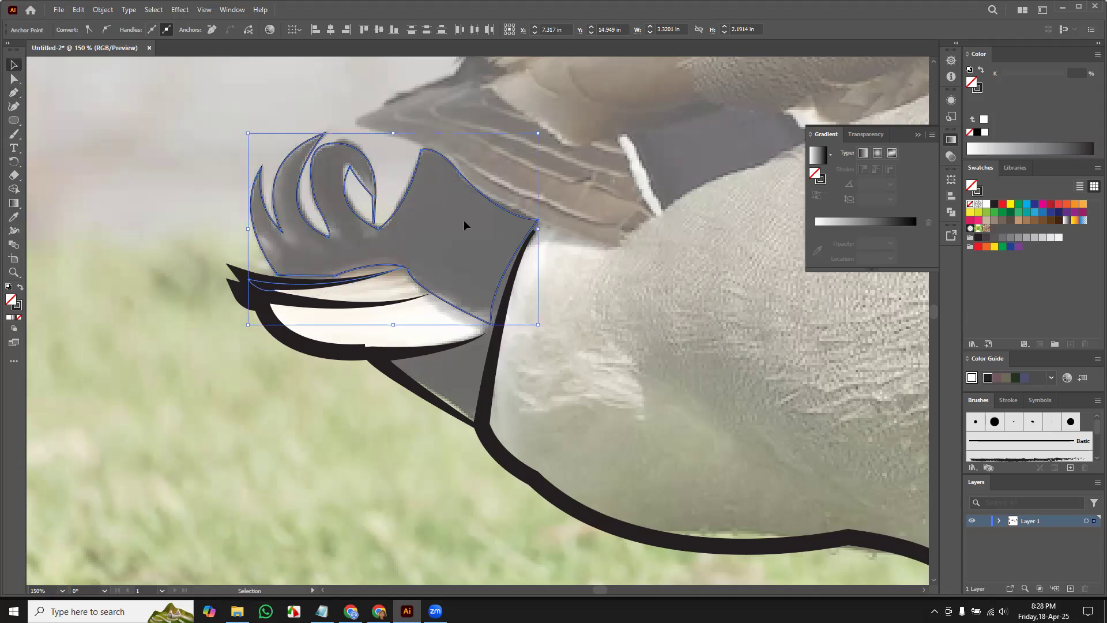
left_click(20, 288)
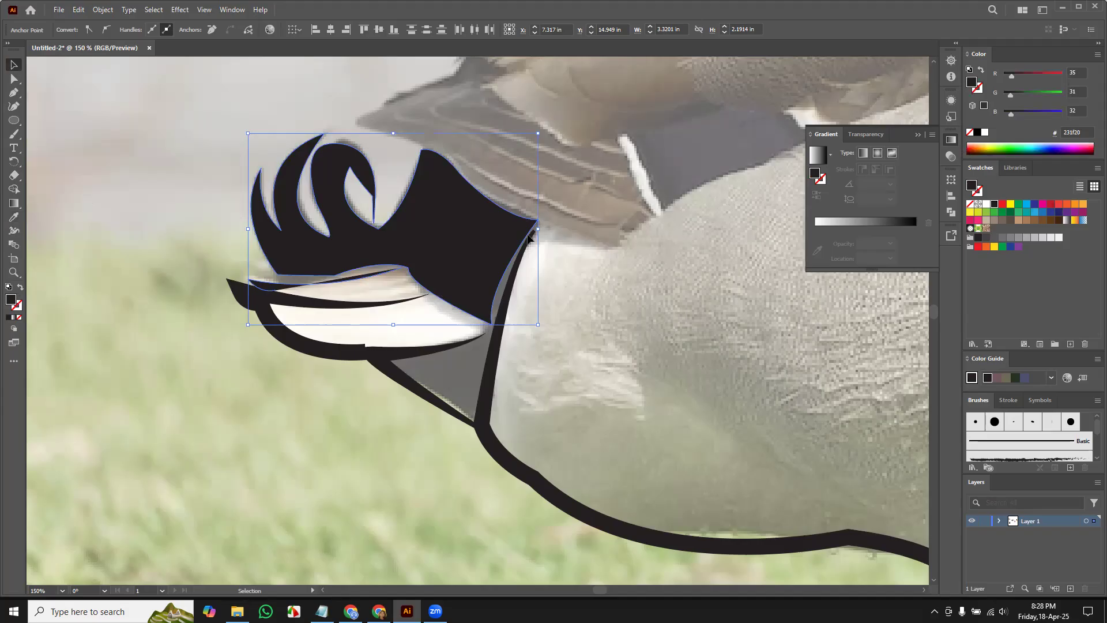
left_click(741, 349)
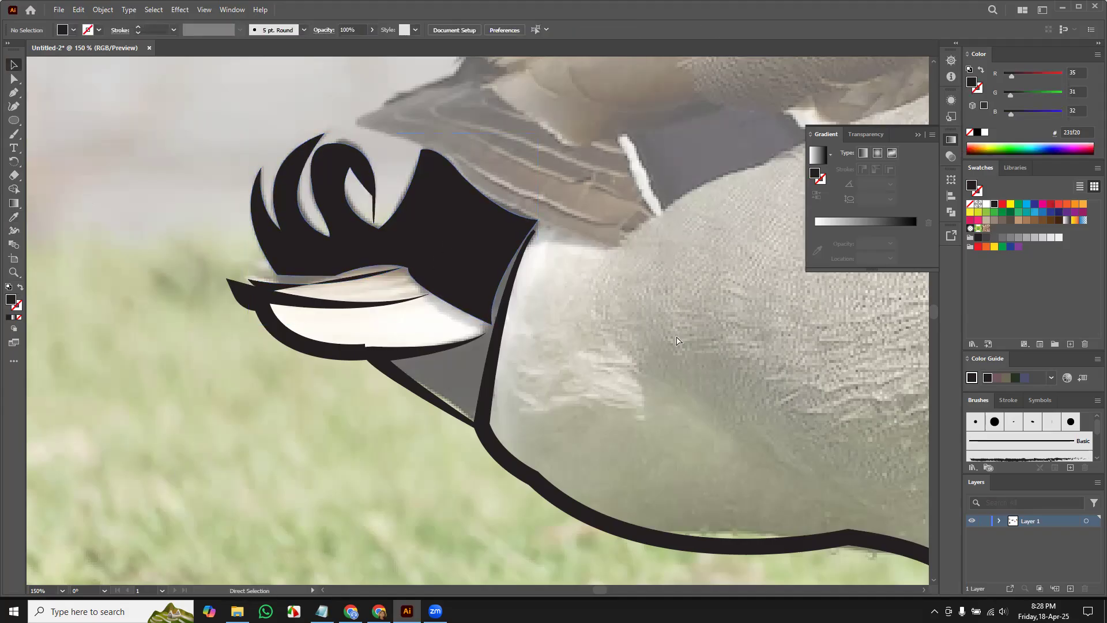
key("ctrl+0")
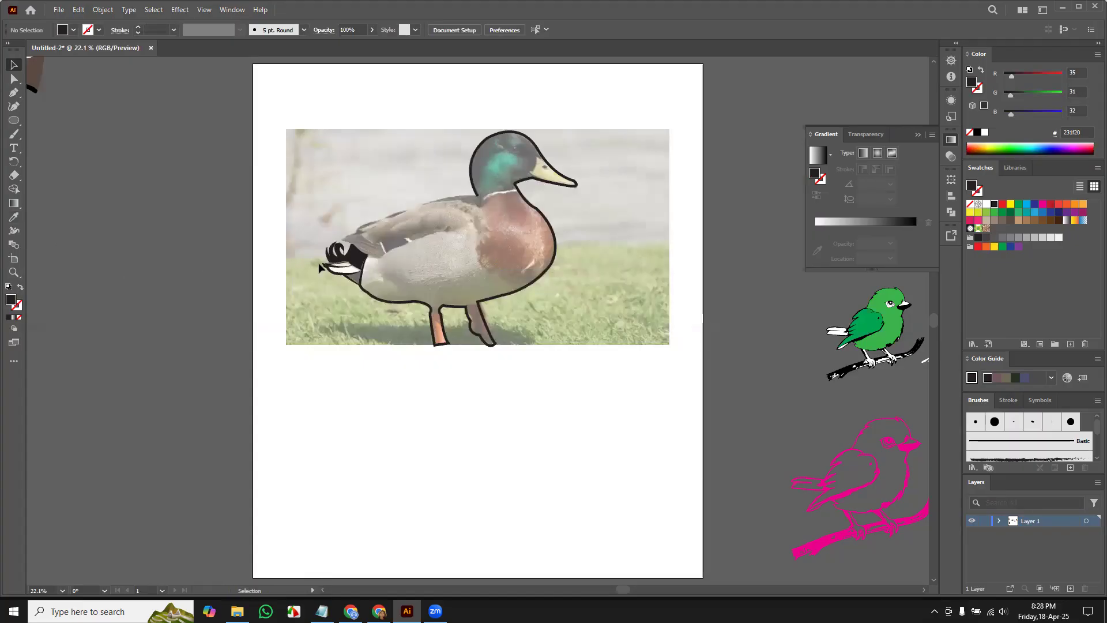
Taper the blunt end of the lower tail feather stroke to a point with the Width tool
key("ctrl")
key("ctrl+plus")
key("ctrl+plus")
key("ctrl+plus")
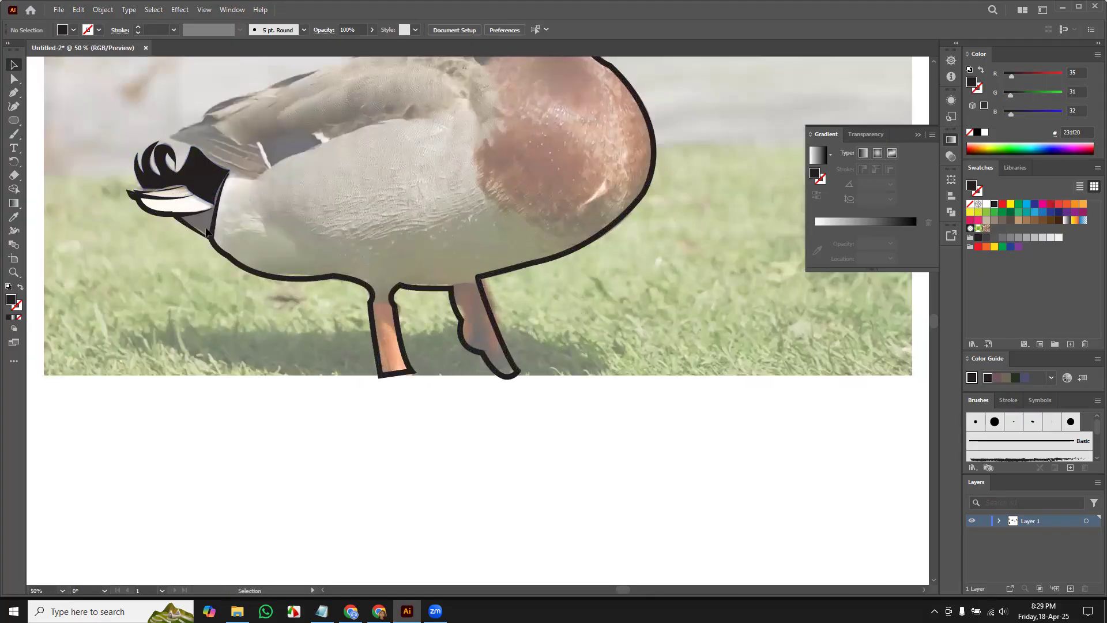
key("ctrl+plus")
key("ctrl+plus")
key("ctrl+plus")
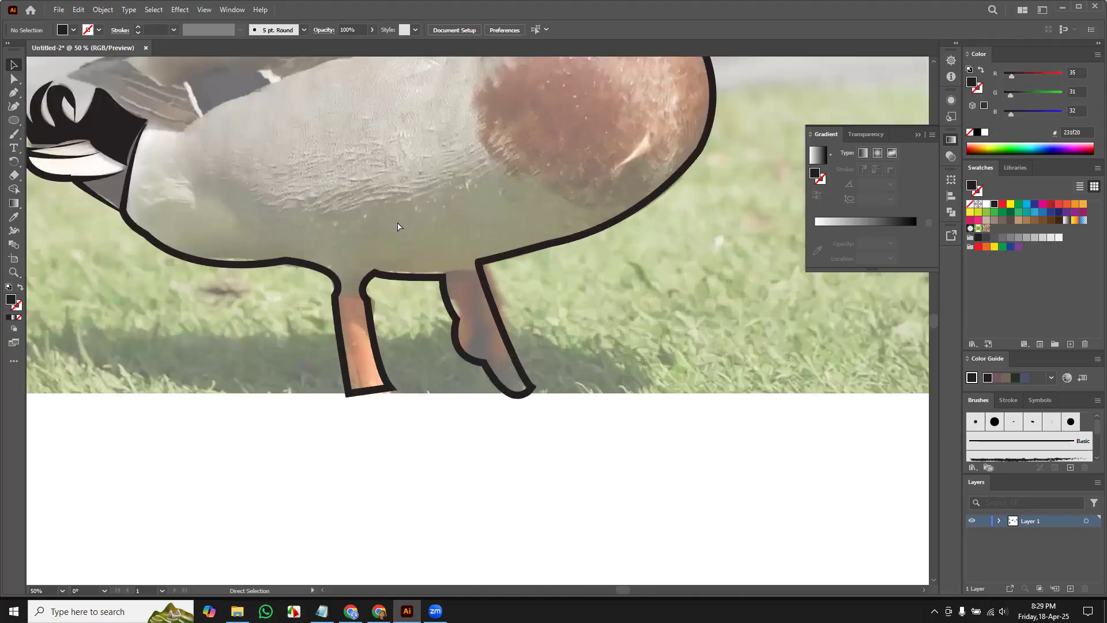
key("space")
left_click_drag(225, 197, 959, 410)
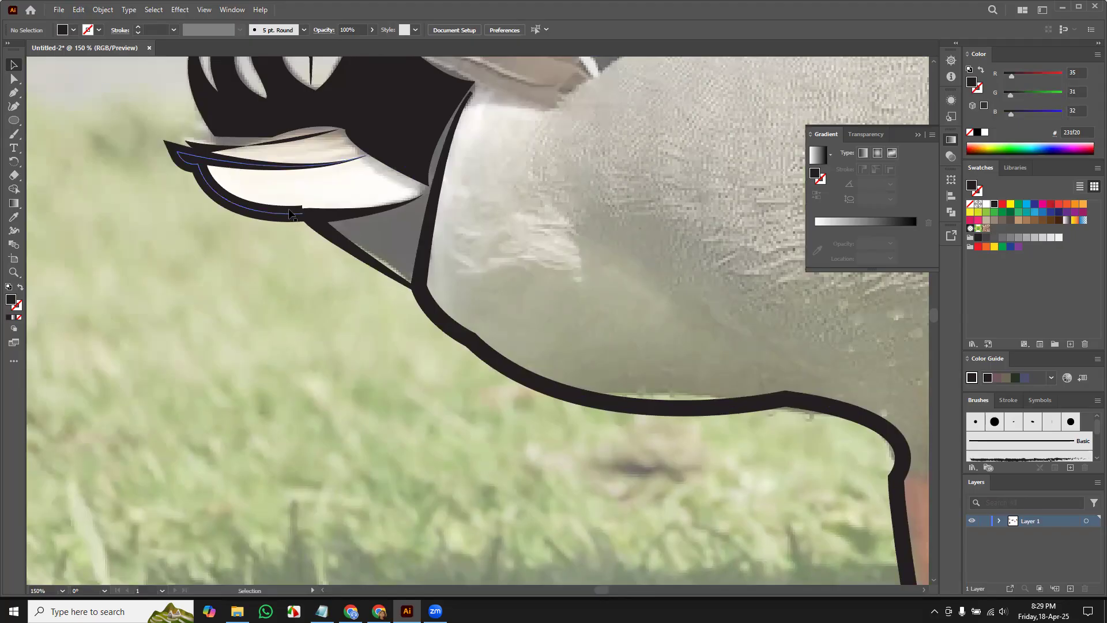
left_click(290, 215)
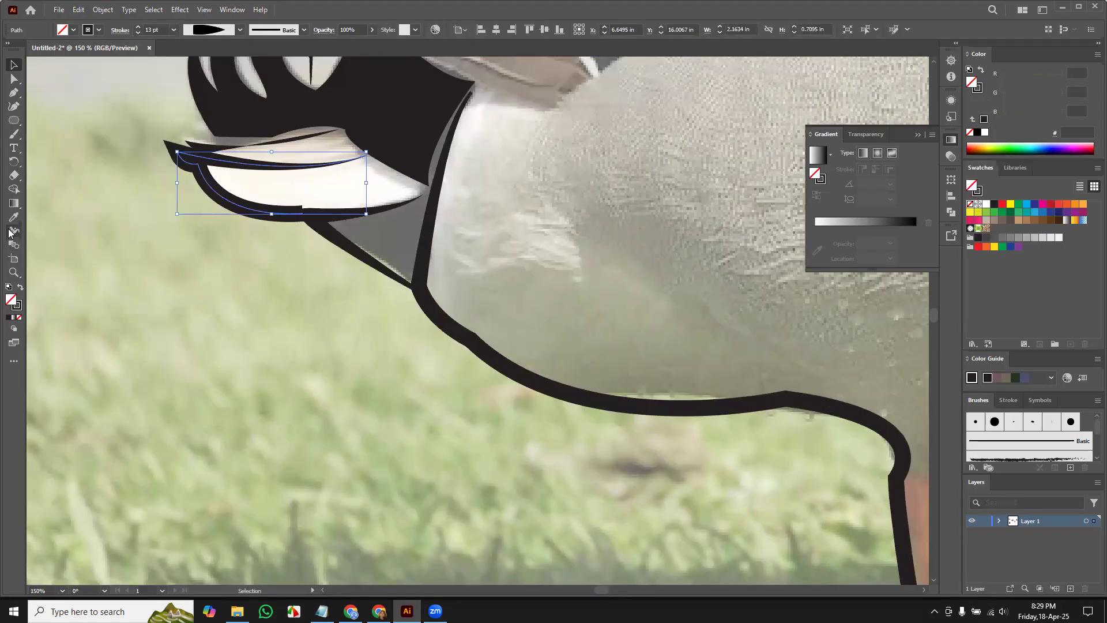
left_click(14, 231)
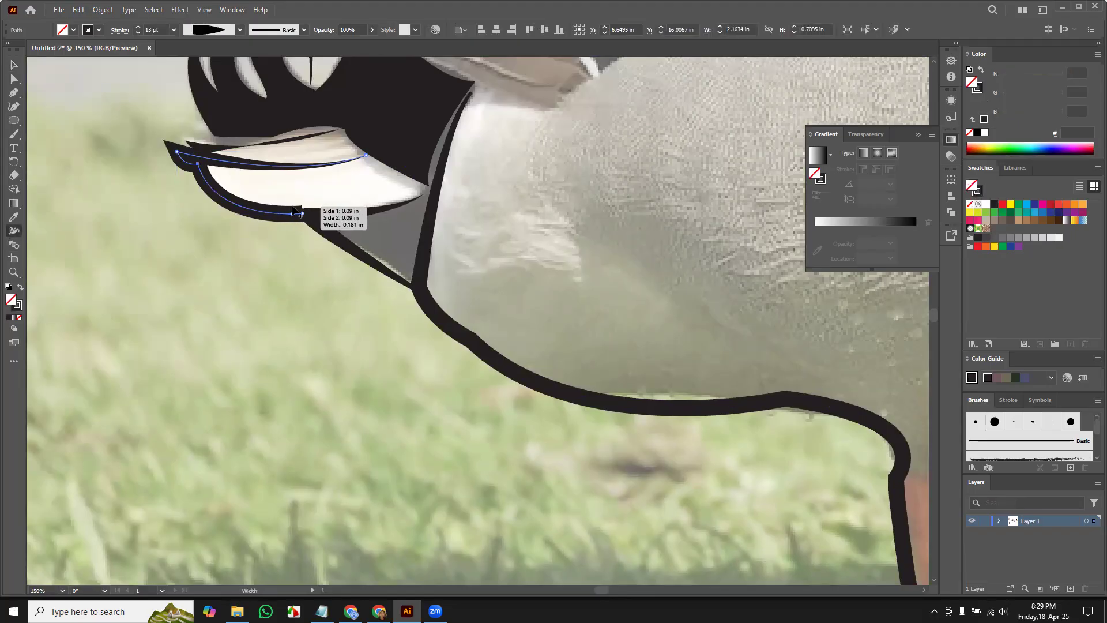
left_click_drag(299, 212, 303, 219)
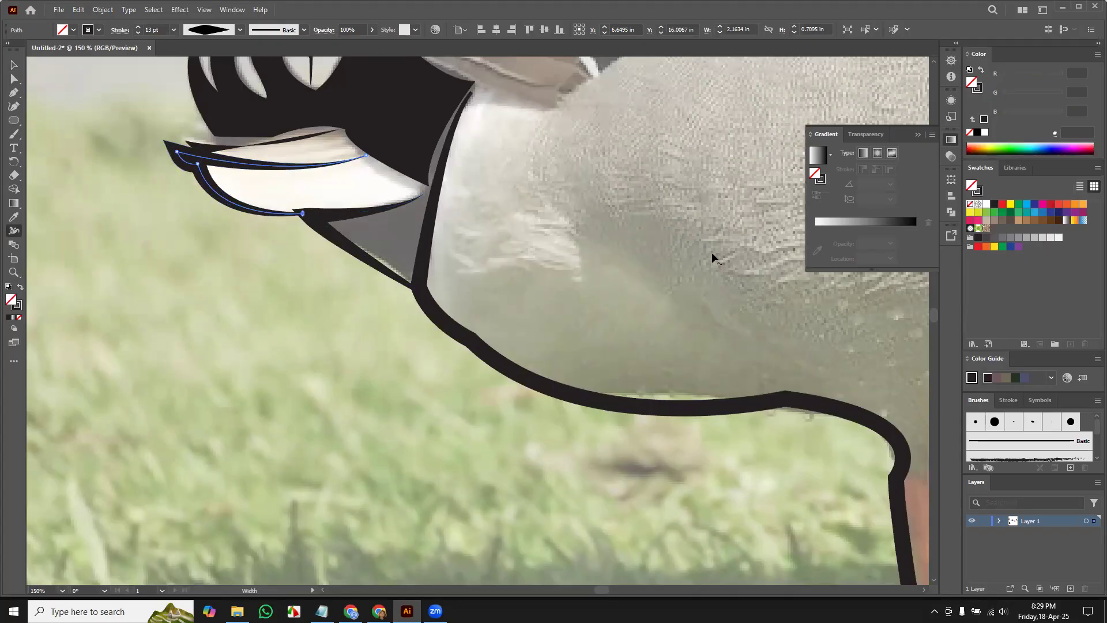
left_click(14, 64)
left_click(247, 346)
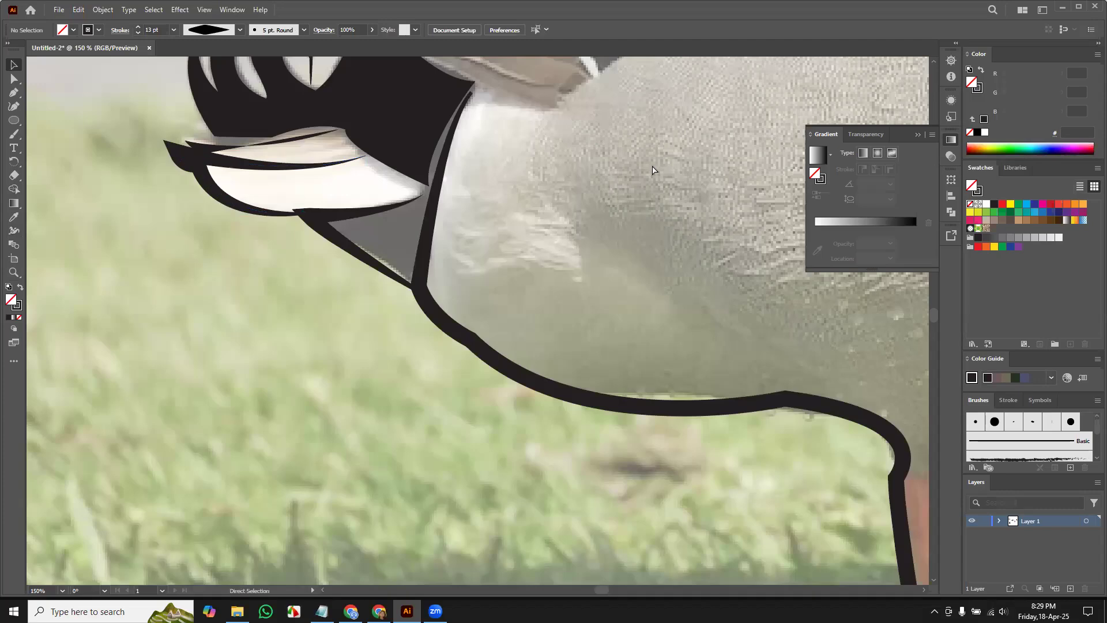
Examine the line work and shading of the KFC logo as a reference for the mascot style
key("ctrl+minus")
key("ctrl+minus")
key("space")
left_click_drag(713, 251, 492, 516)
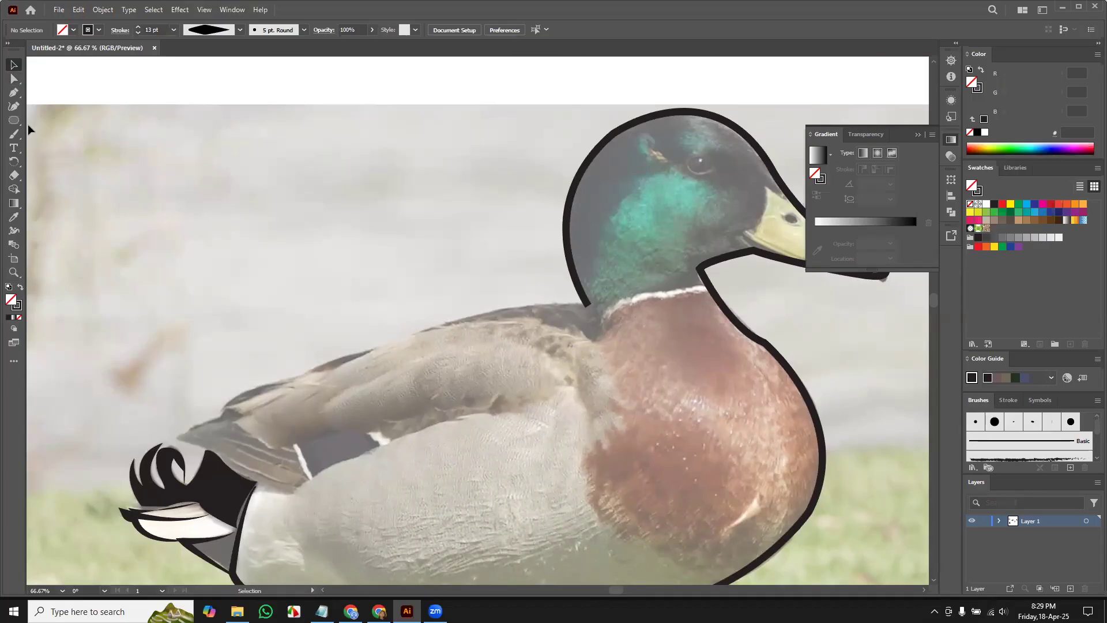
left_click(14, 92)
key("ctrl+minus")
key("ctrl+minus")
key("ctrl+minus")
key("ctrl+minus")
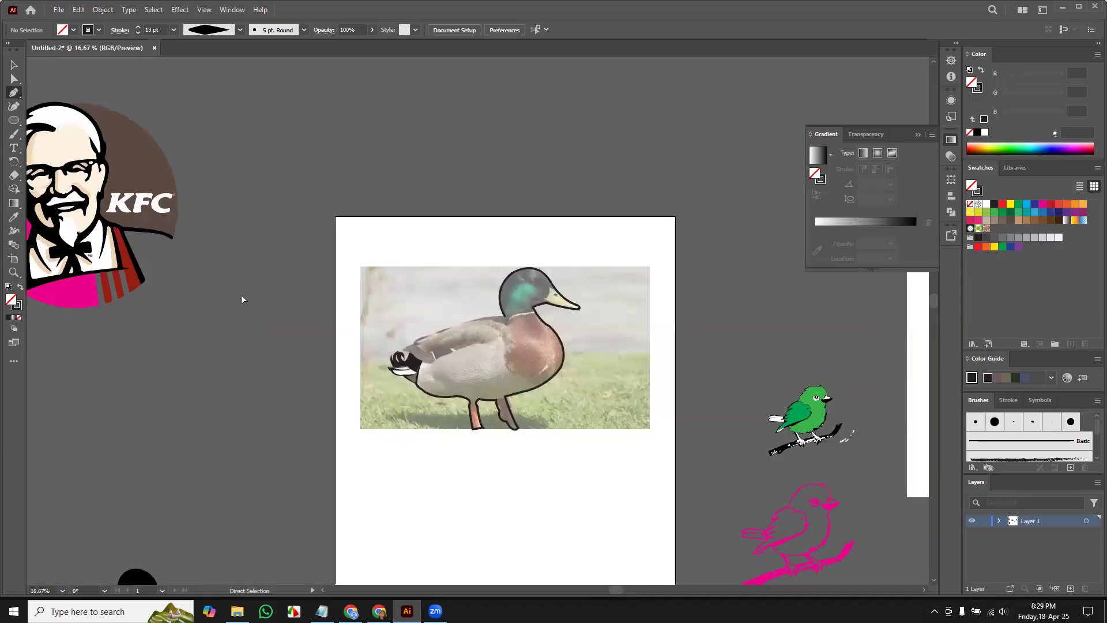
key("ctrl+minus")
key("ctrl+minus")
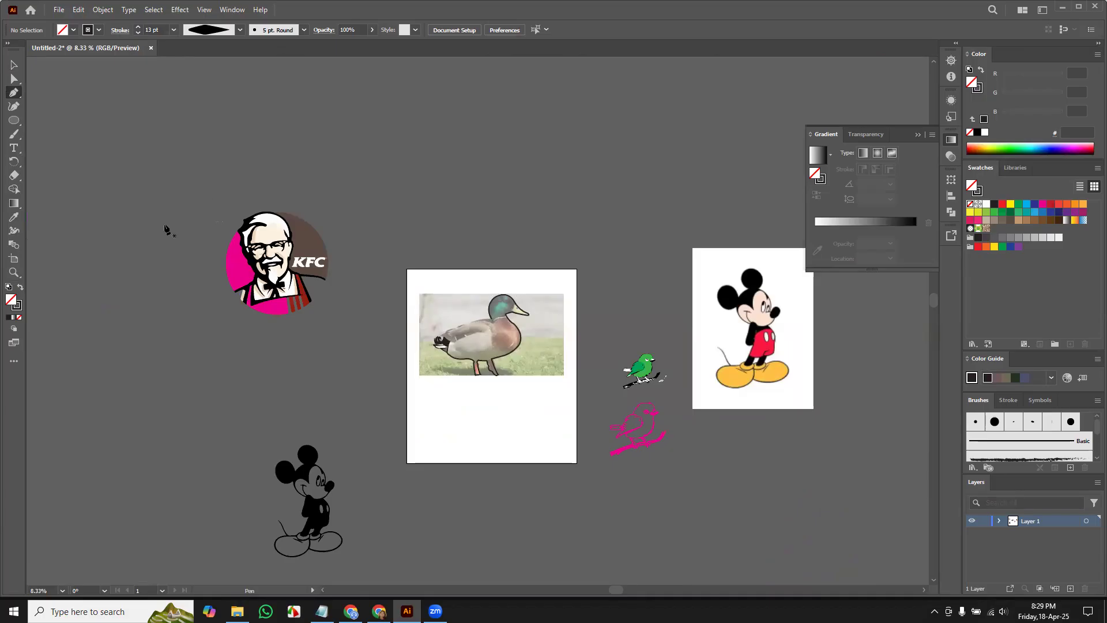
left_click(14, 272)
left_click_drag(190, 222, 672, 444)
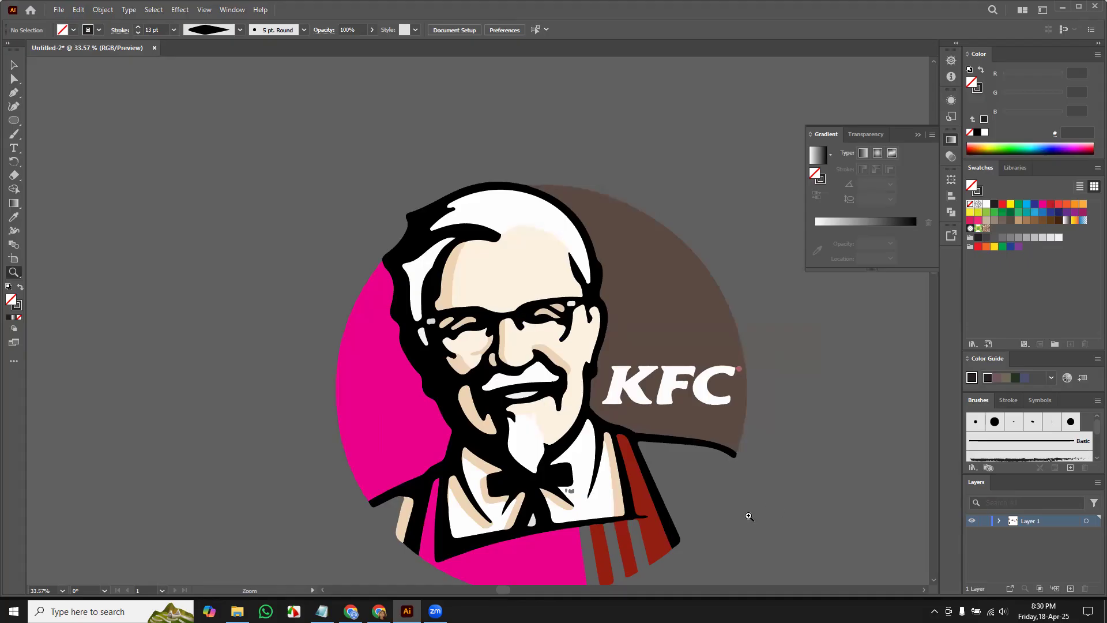
scroll(640, 536, "down", 3)
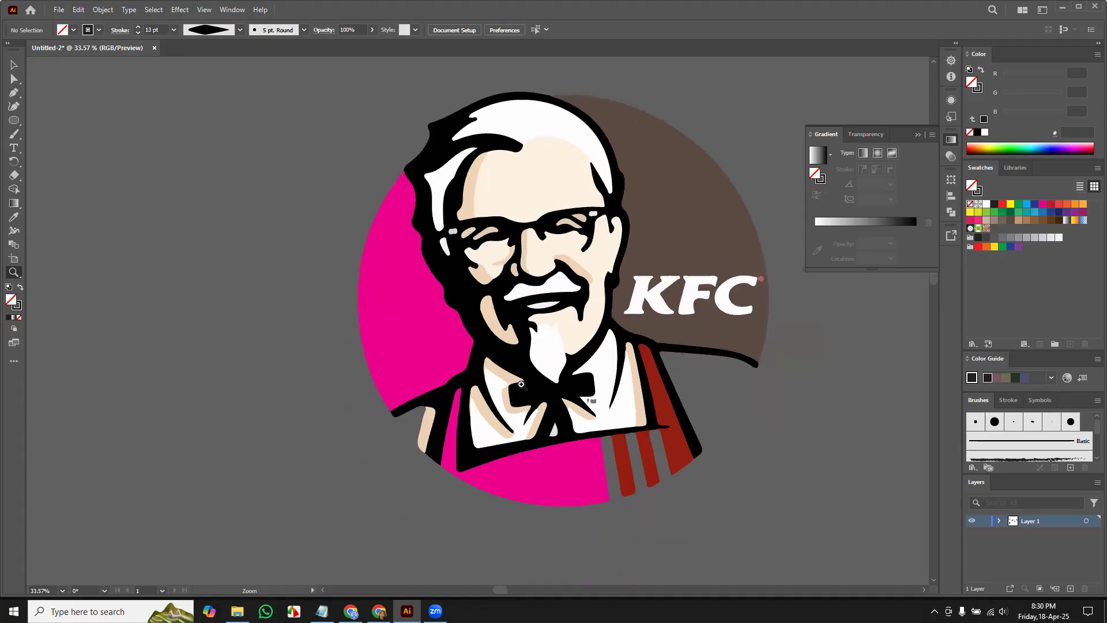
scroll(579, 386, "down", 1)
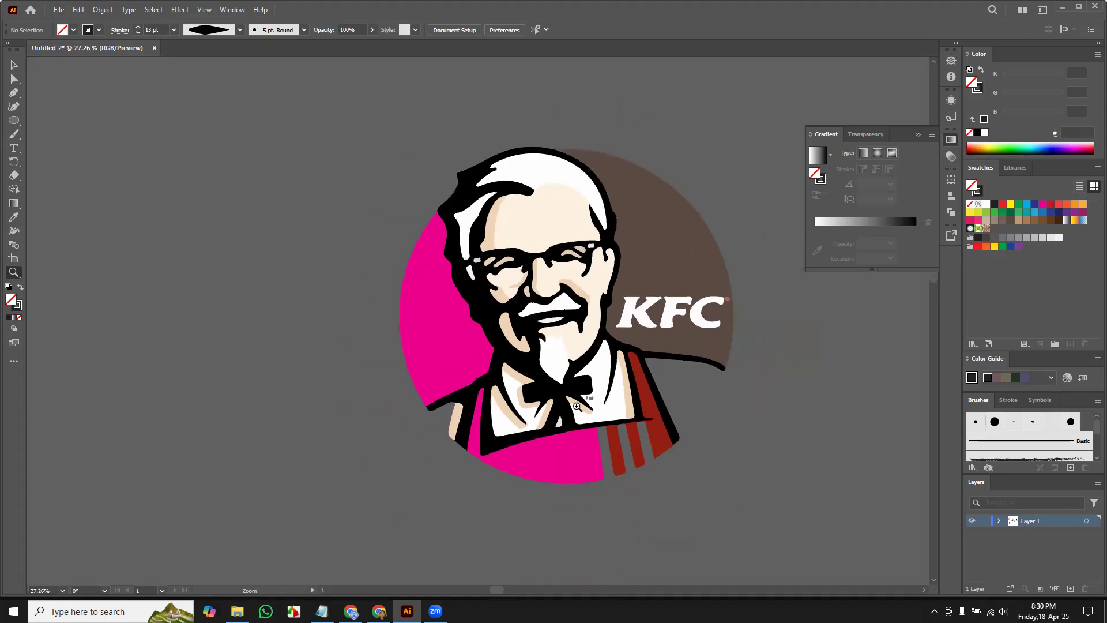
scroll(571, 395, "up", 1)
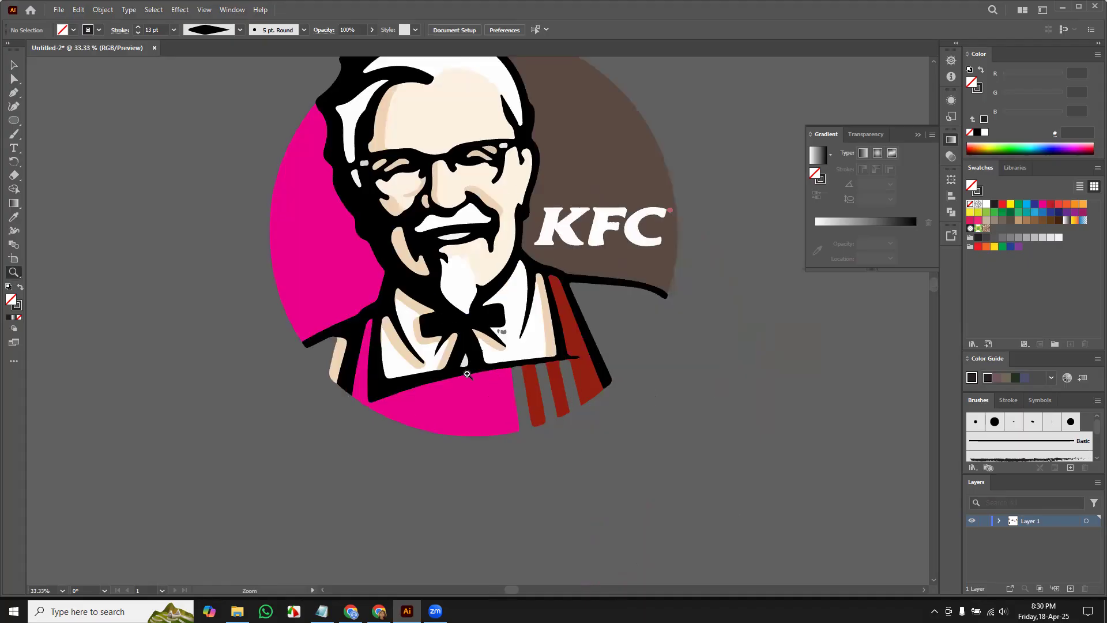
key("space")
left_click_drag(706, 131, 696, 210)
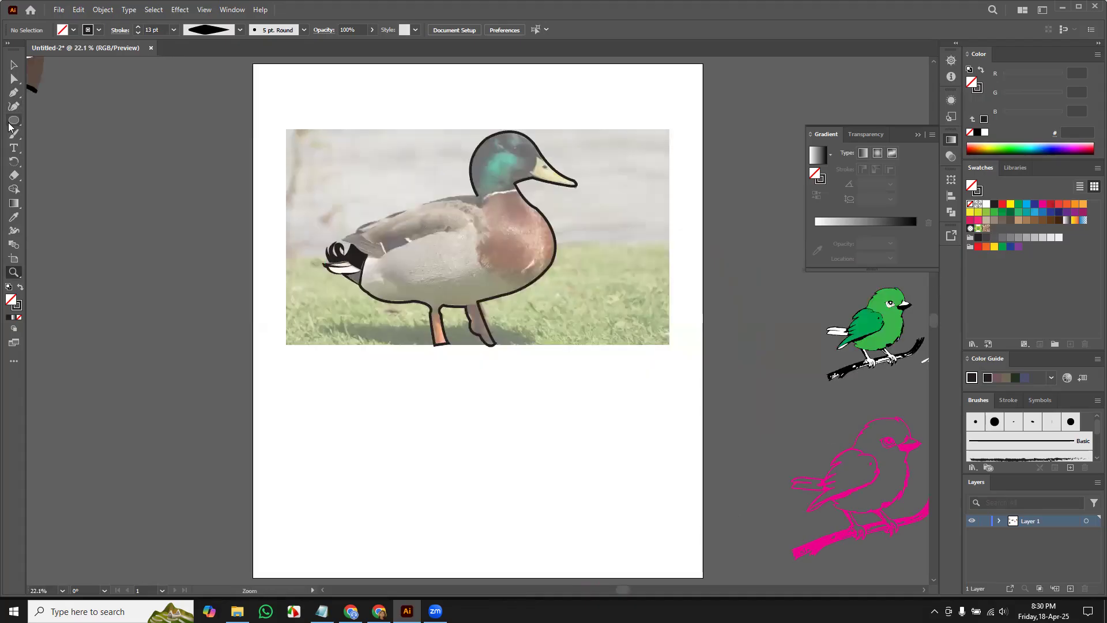
Start a Pen path at the top of the black rump, curving around the wing tip and up onto the lower back
left_click(14, 92)
key("ctrl+plus")
key("ctrl+plus")
key("ctrl+plus")
key("ctrl+plus")
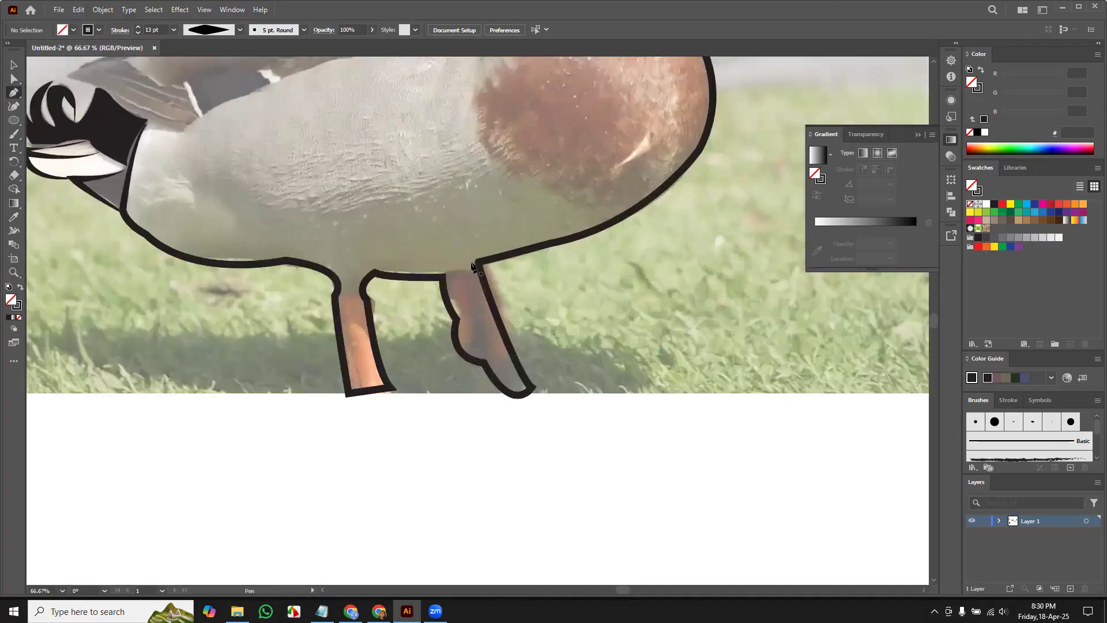
left_click_drag(281, 77, 495, 513)
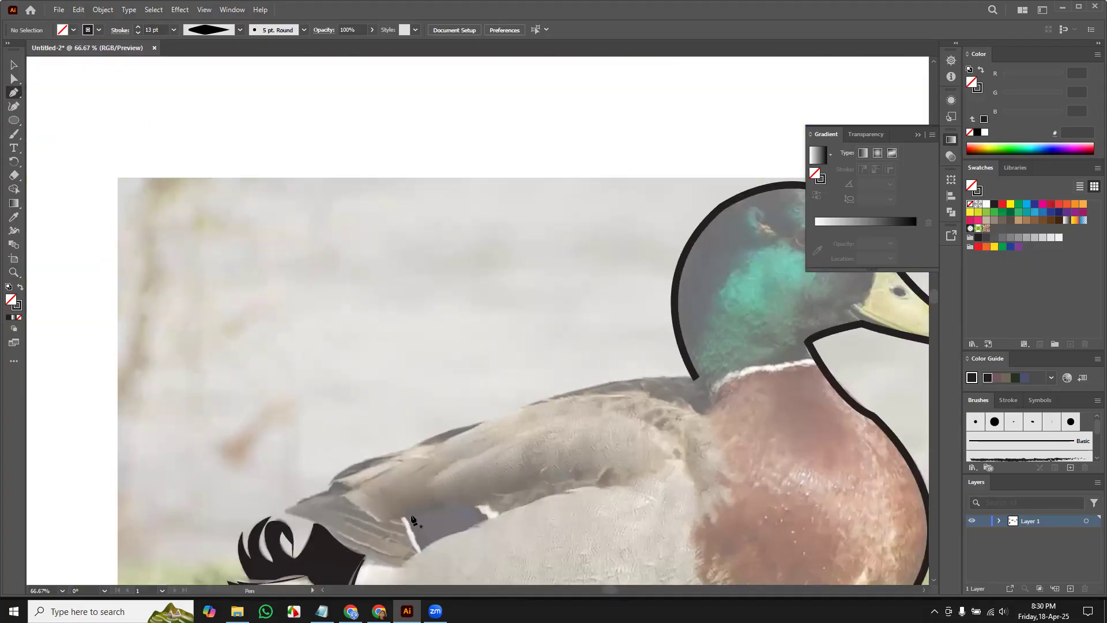
left_click(313, 523)
left_click_drag(286, 517, 348, 495)
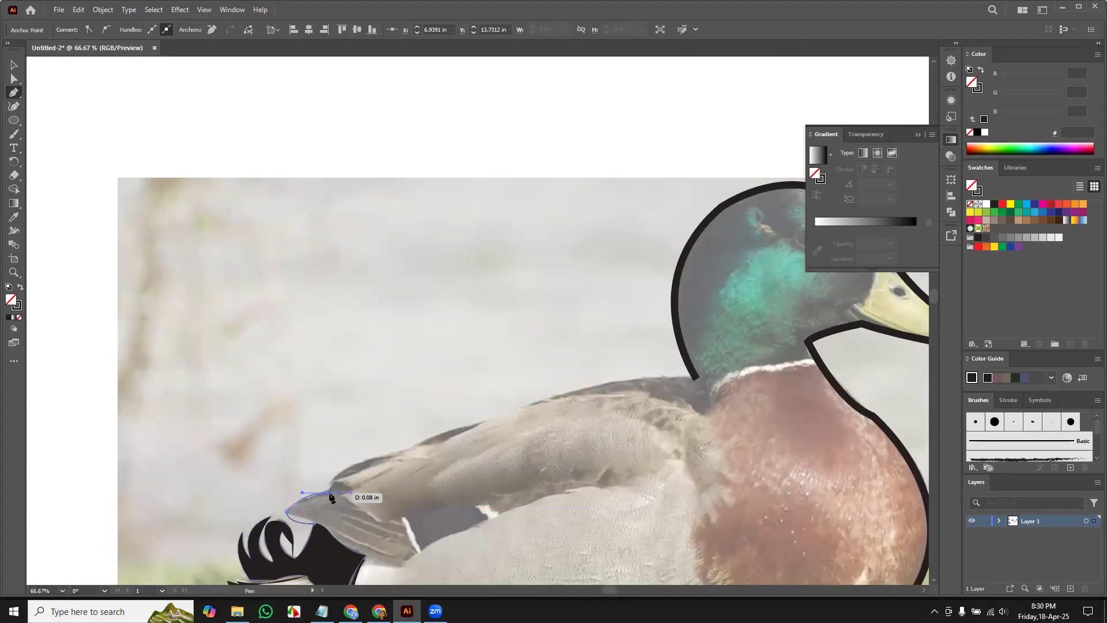
left_click_drag(393, 453, 501, 426)
key("ctrl+z")
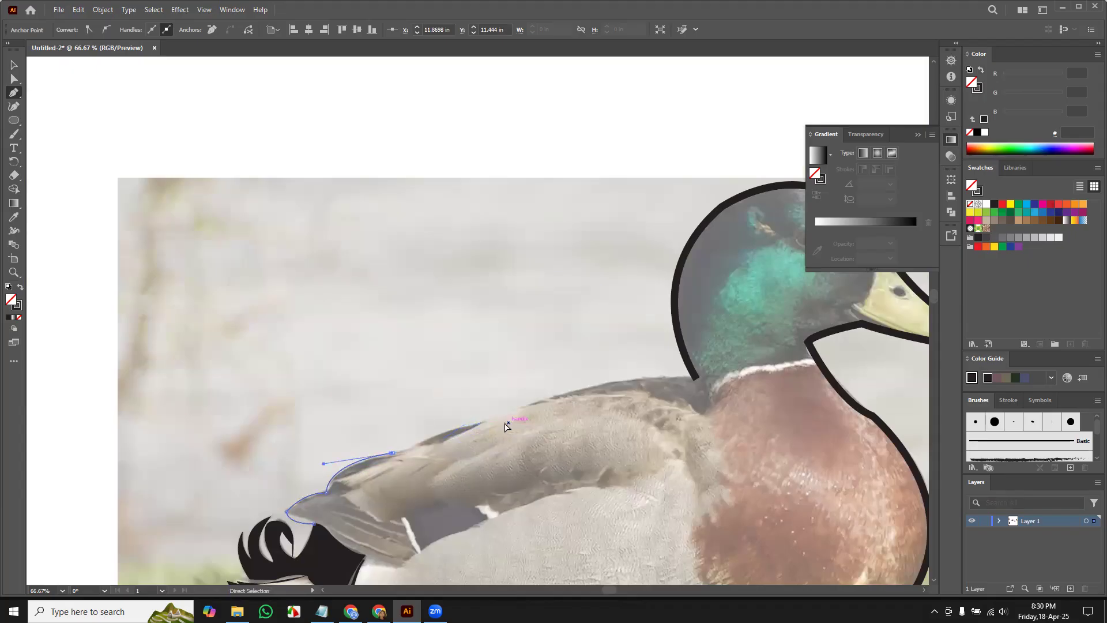
left_click(393, 452)
left_click(393, 453)
Extend the path along the duck's back to the rear end of the head outline at the neck
left_click_drag(472, 424, 512, 413)
left_click(472, 424)
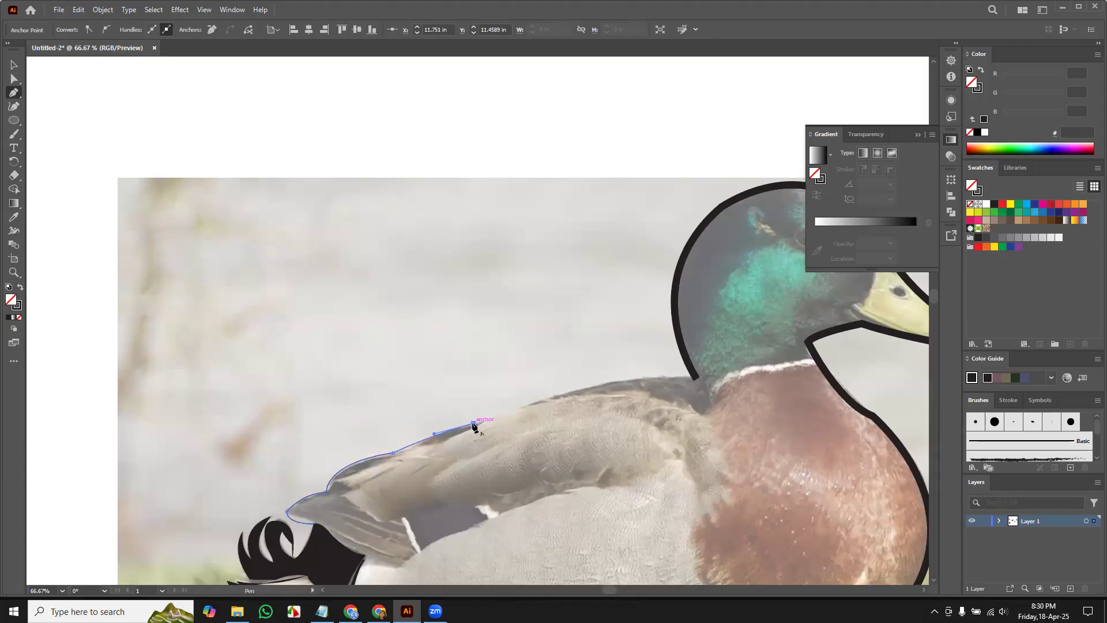
left_click_drag(693, 380, 734, 403)
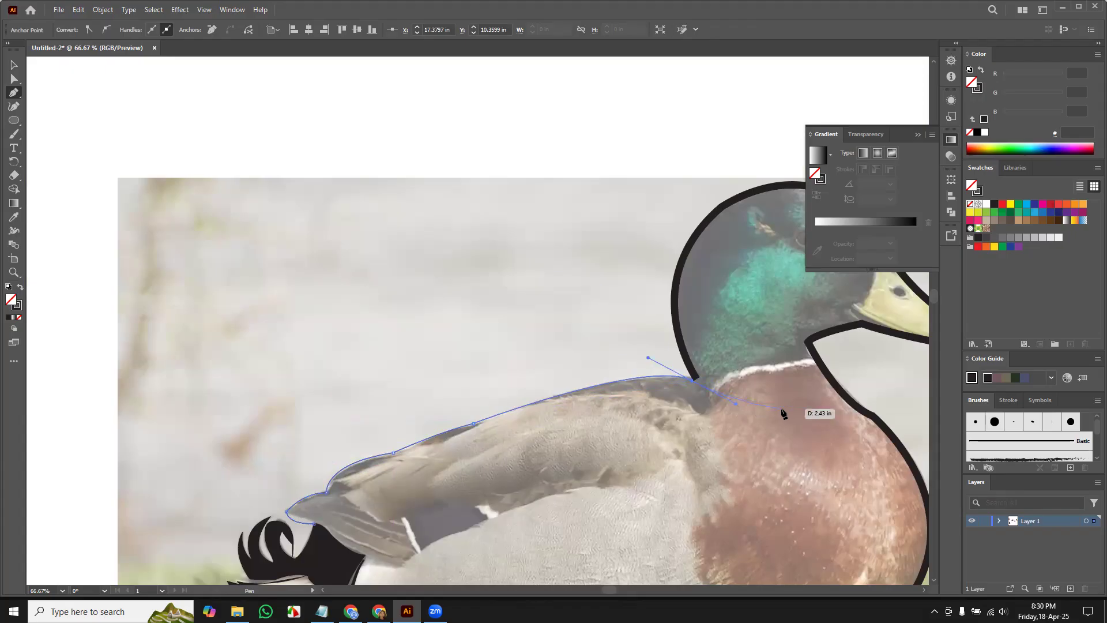
left_click(692, 380)
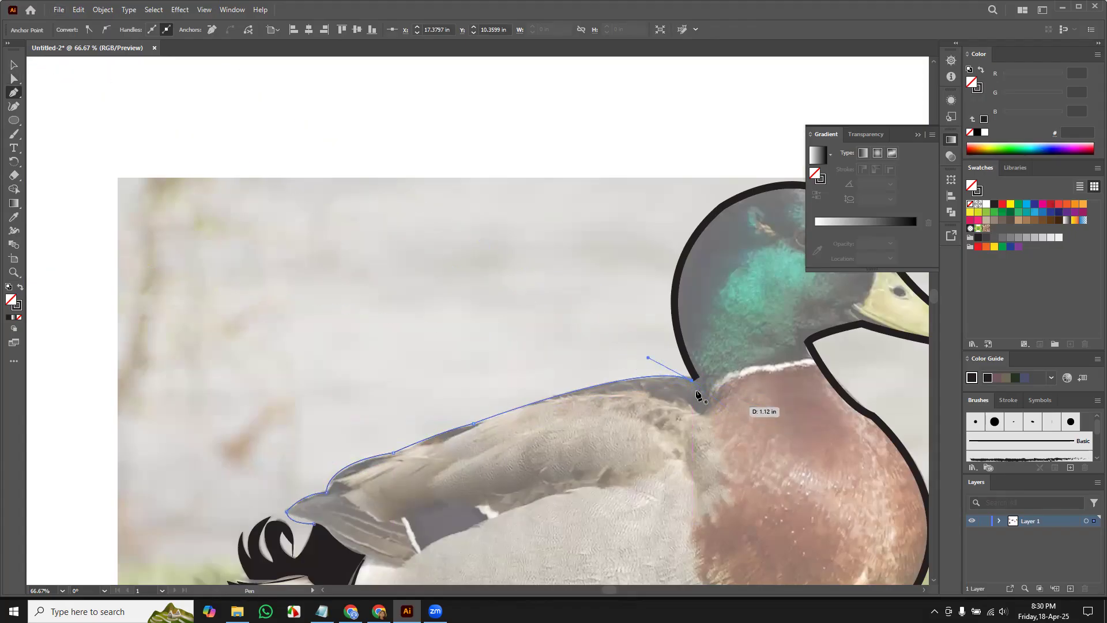
Finish the back outline path and set its black stroke weight to 10 pt
left_click(14, 66)
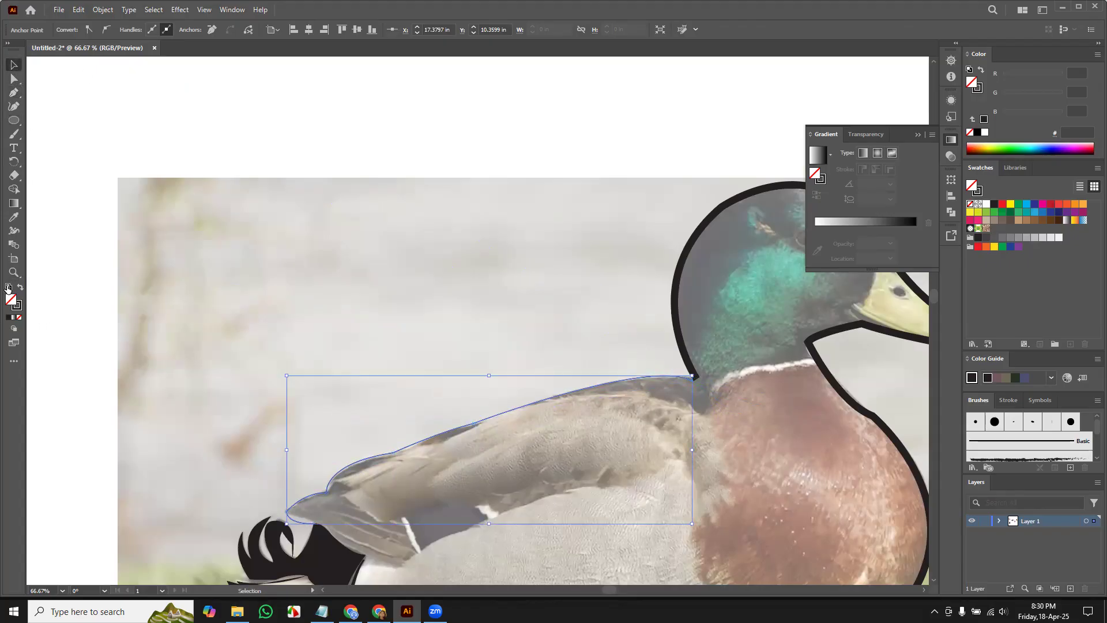
left_click(17, 309)
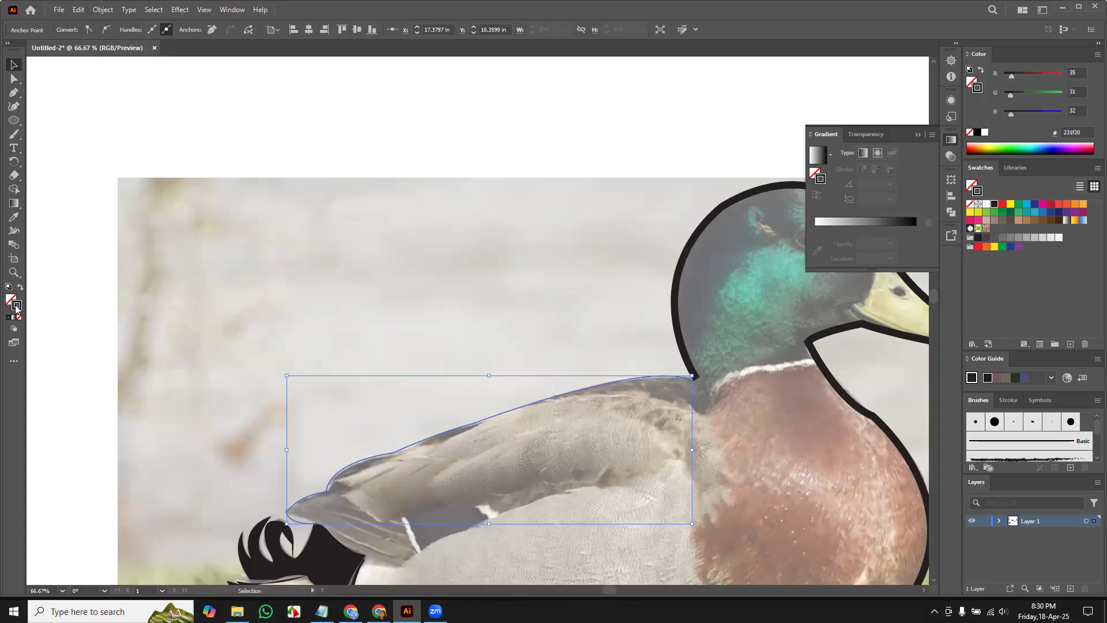
key("ctrl+shift+a")
left_click(22, 287)
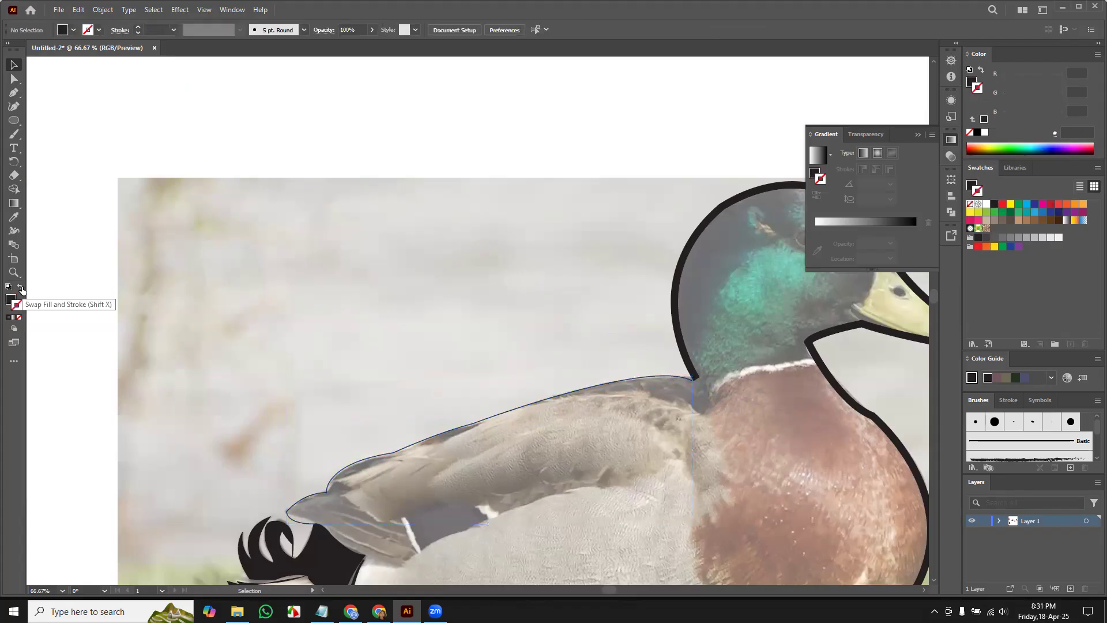
left_click(21, 287)
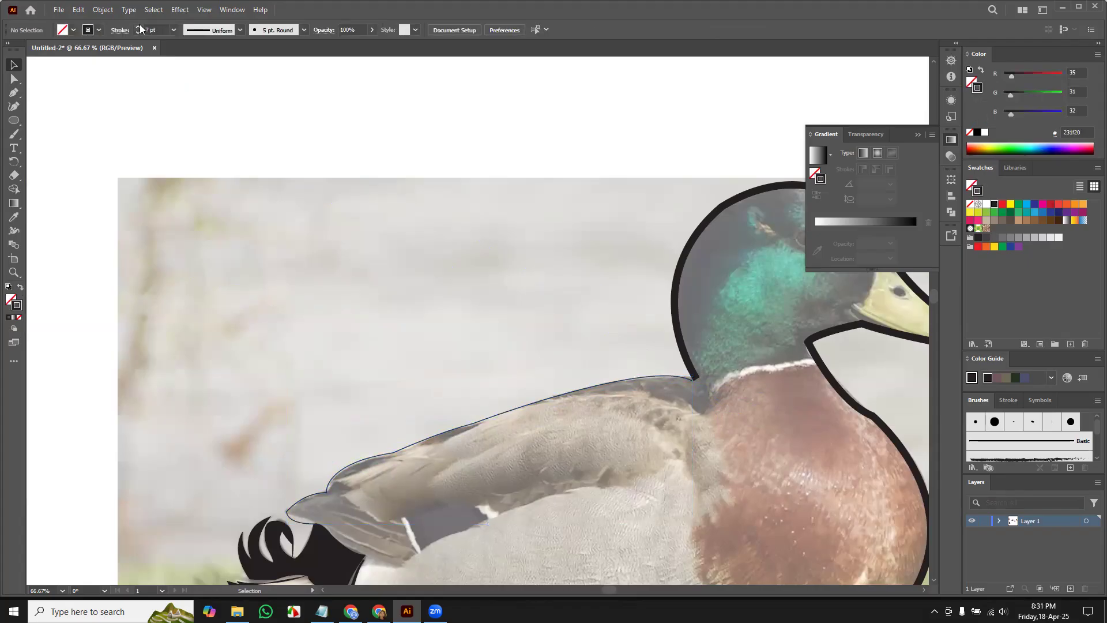
left_click(479, 404)
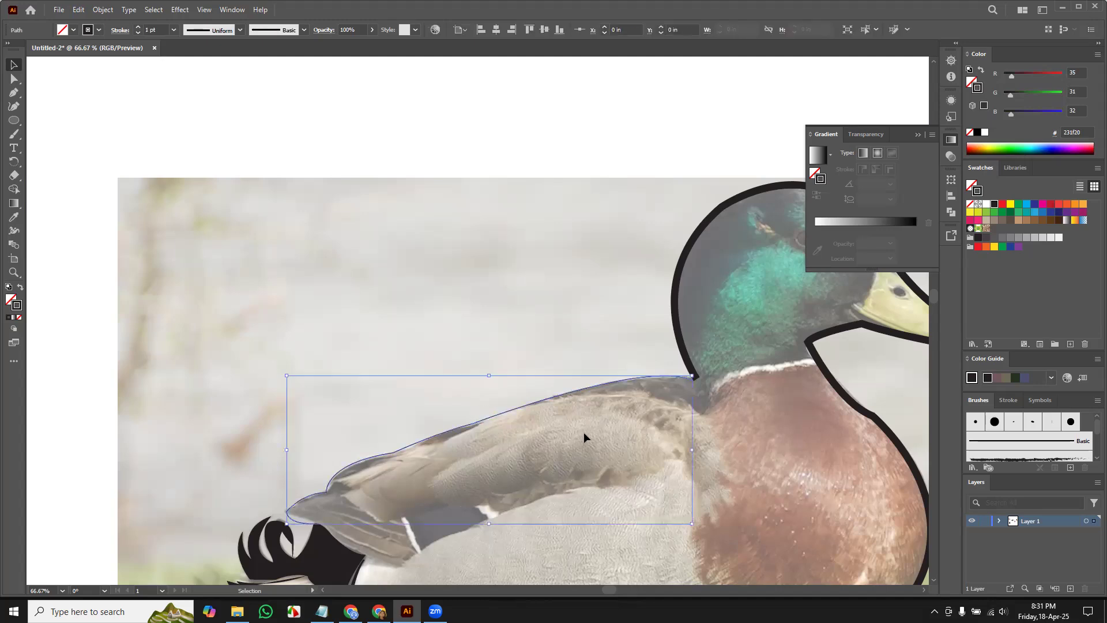
left_click(139, 27)
left_click(138, 26)
left_click(139, 26)
left_click(139, 27)
left_click(139, 26)
left_click(139, 26)
left_click(139, 26)
left_click(138, 26)
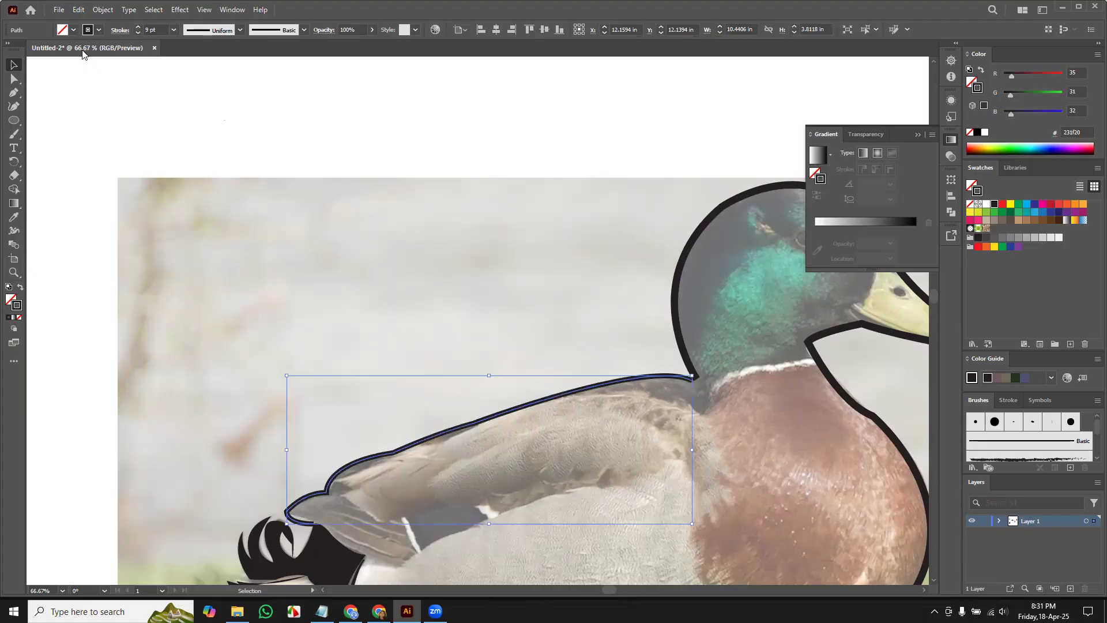
left_click(139, 26)
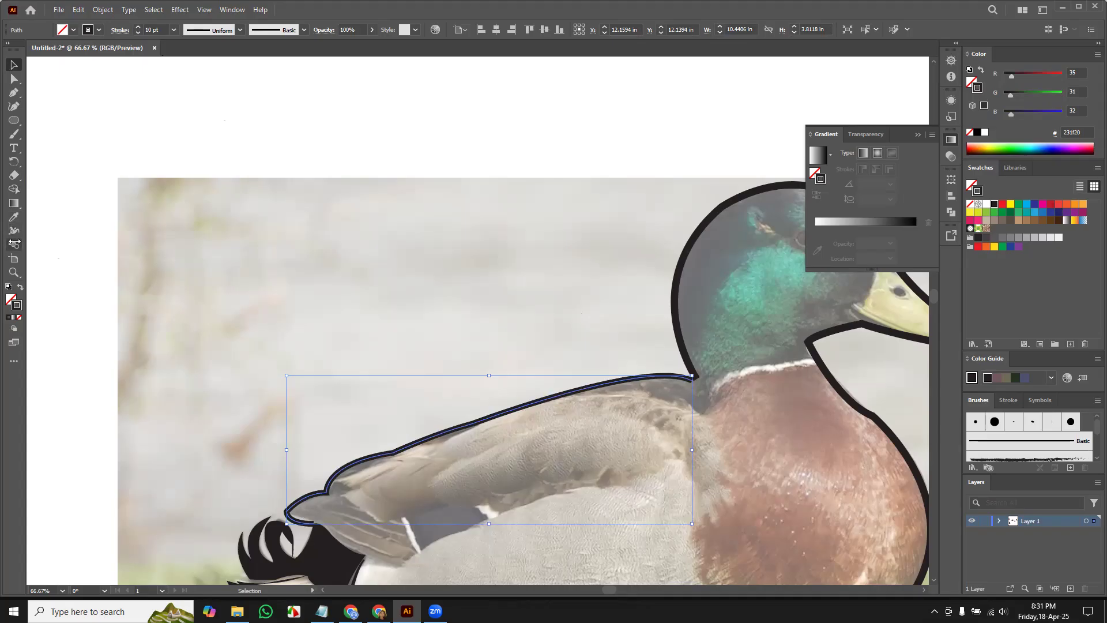
Narrow the back line and the rear end of the head outline with the Width tool so they meet in a corner at the neck
left_click(14, 230)
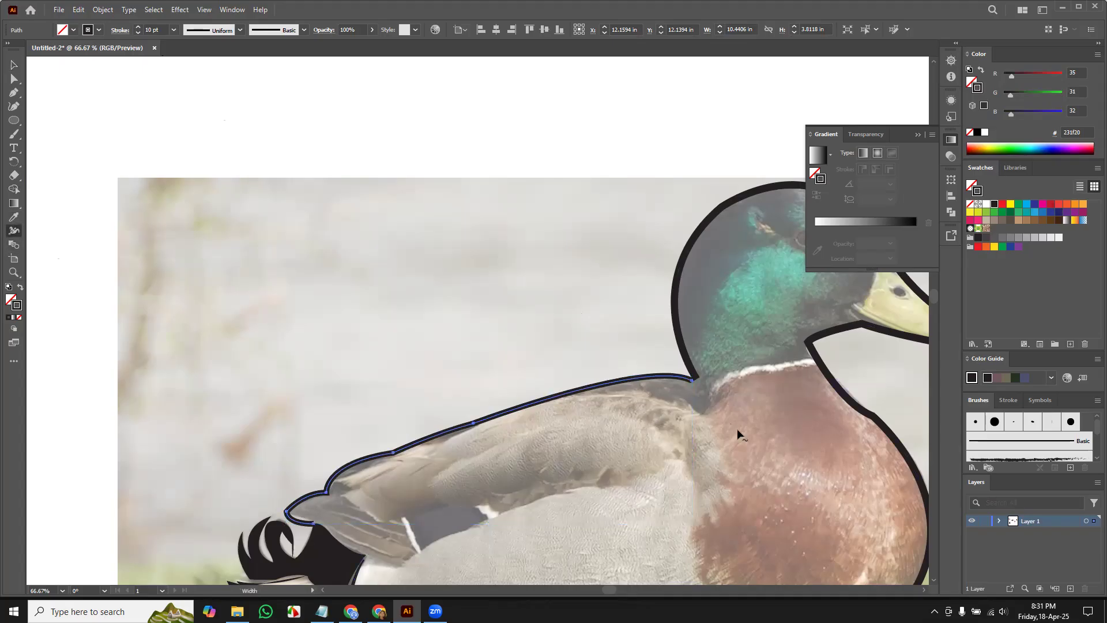
key("ctrl+plus")
key("ctrl+plus")
key("ctrl+plus")
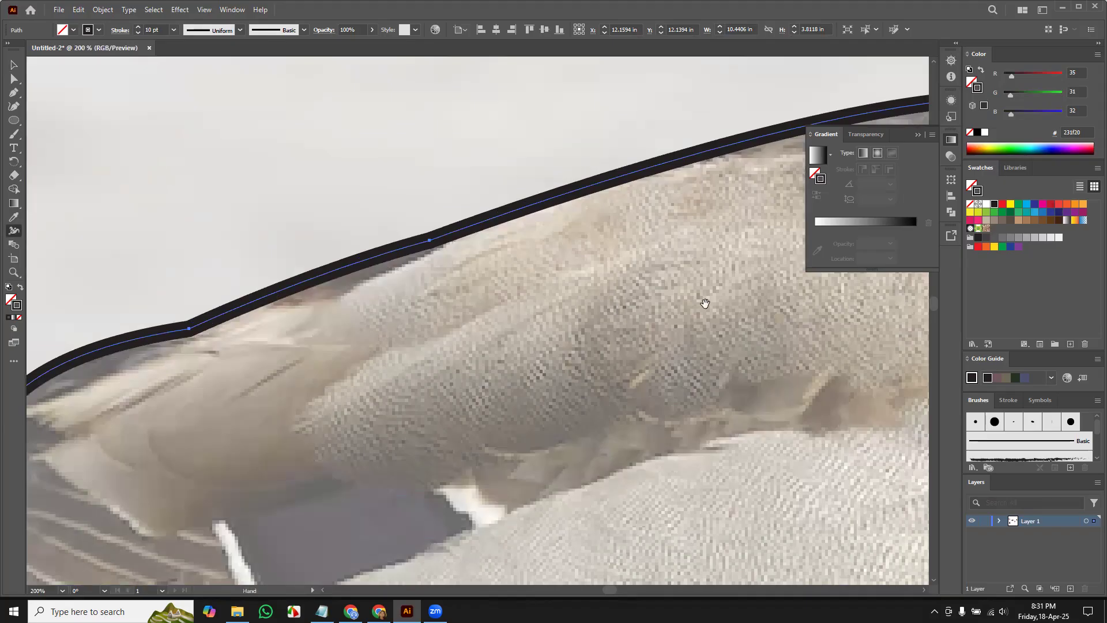
left_click_drag(704, 304, 256, 582)
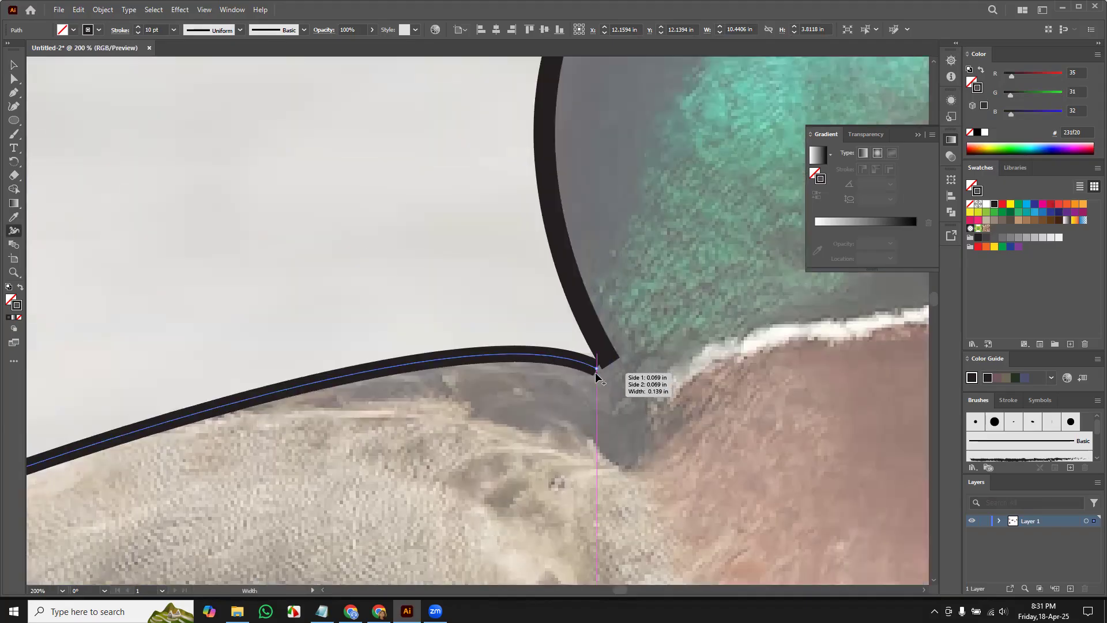
left_click_drag(592, 372, 602, 367)
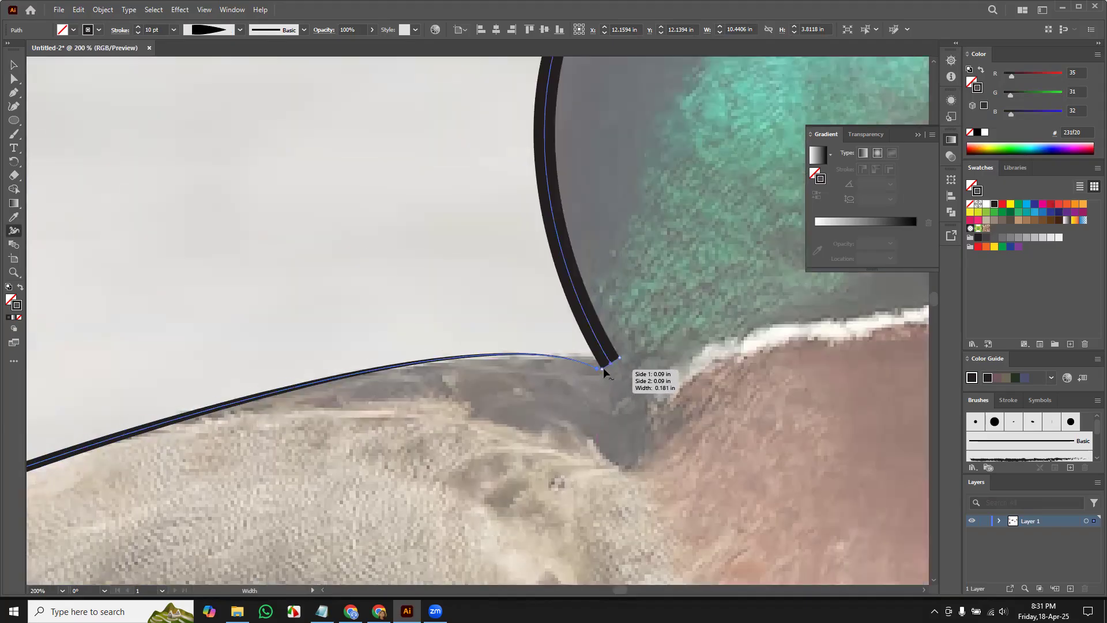
key("v")
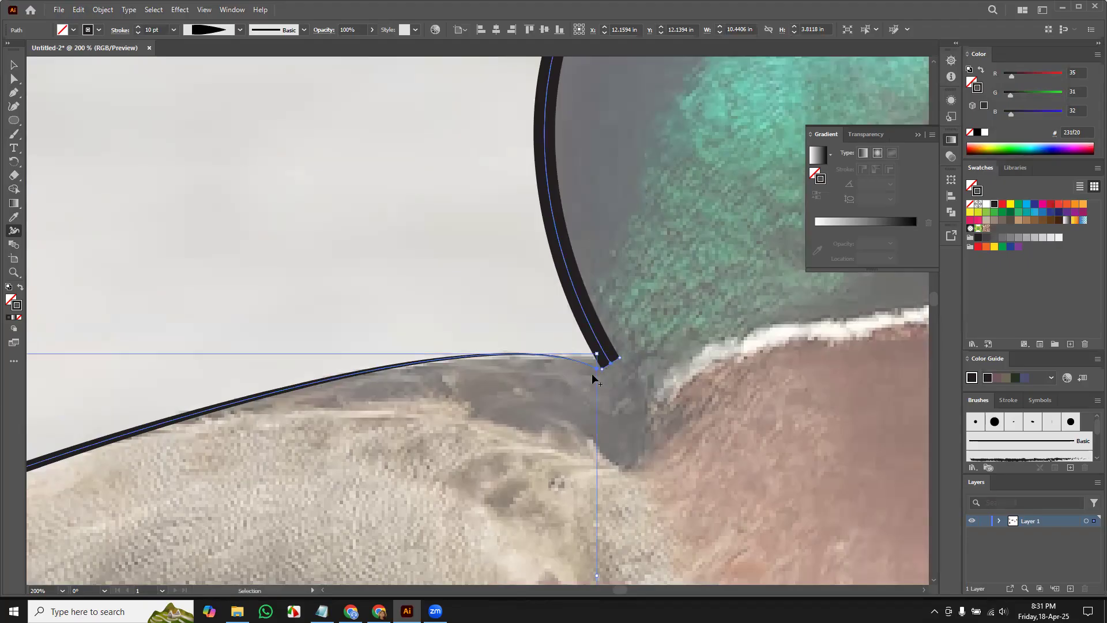
key("ctrl+z")
mouse_move(594, 371)
left_mouse_down()
mouse_move(613, 358)
mouse_move(606, 365)
left_mouse_up()
key("a")
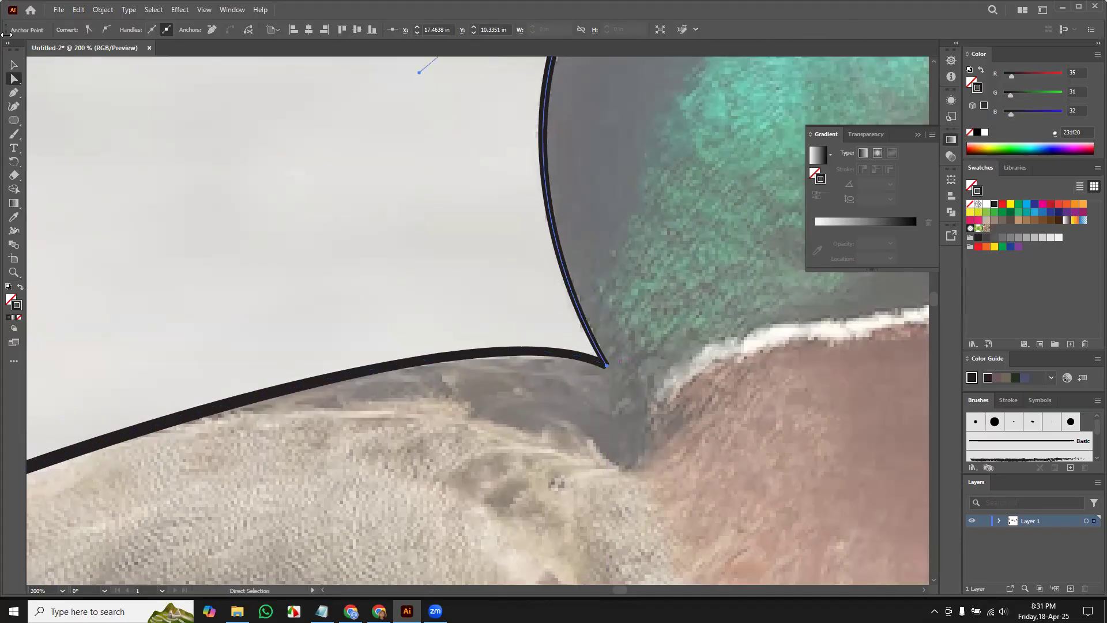
left_click(14, 64)
left_click(710, 427)
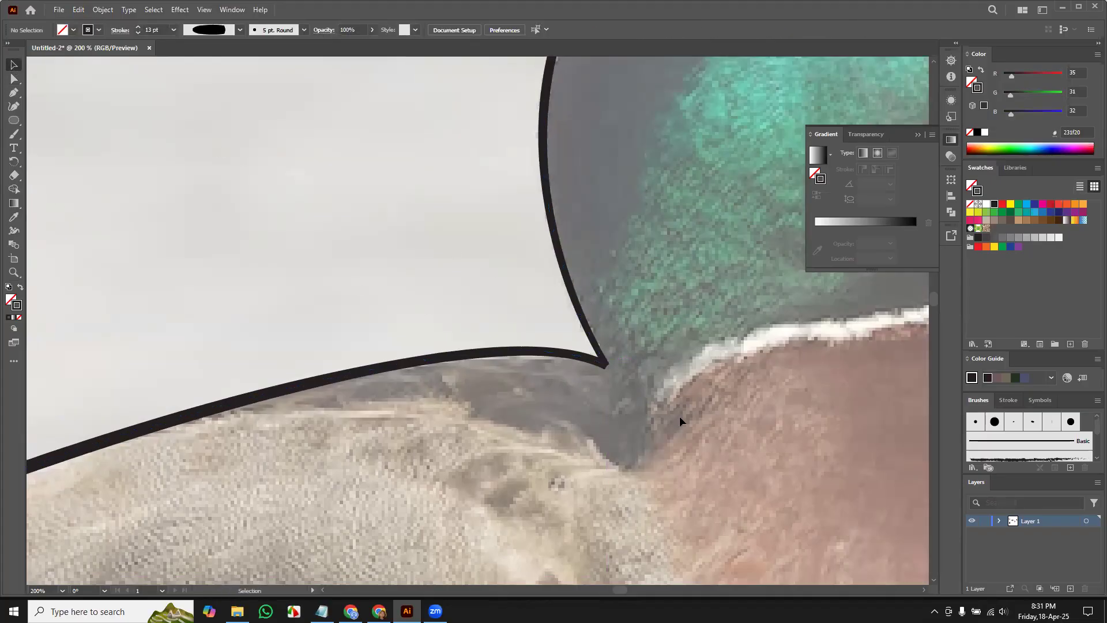
Draw a curved Pen path along the duck's neck ring, from the nape to the throat
key("ctrl+0")
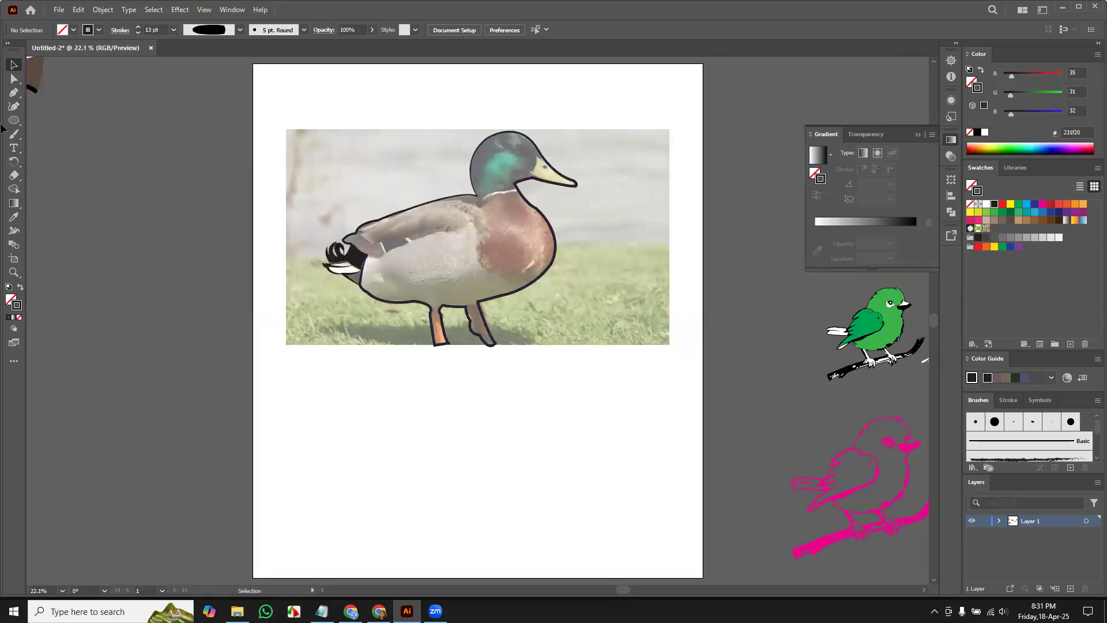
left_click(13, 93)
left_click(483, 203)
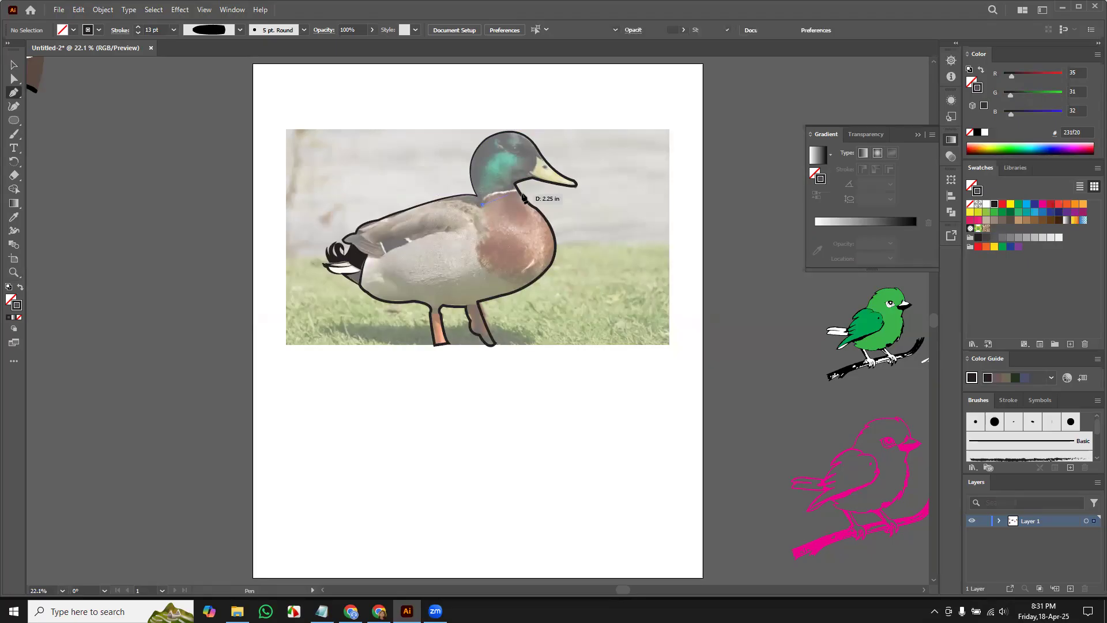
left_click_drag(517, 189, 559, 186)
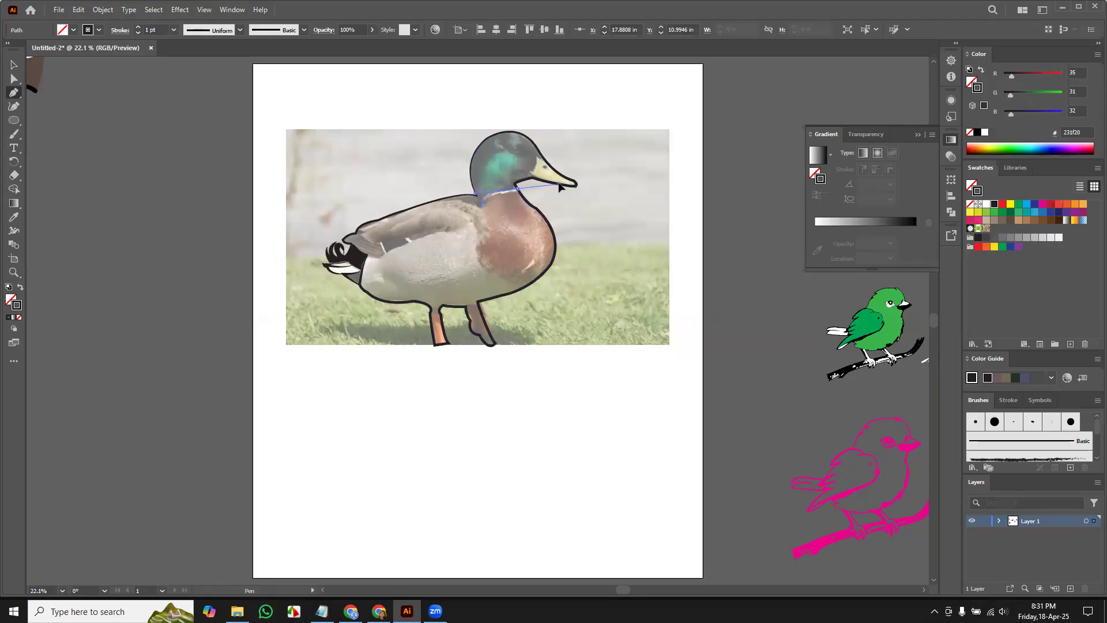
left_click_drag(557, 238, 557, 268)
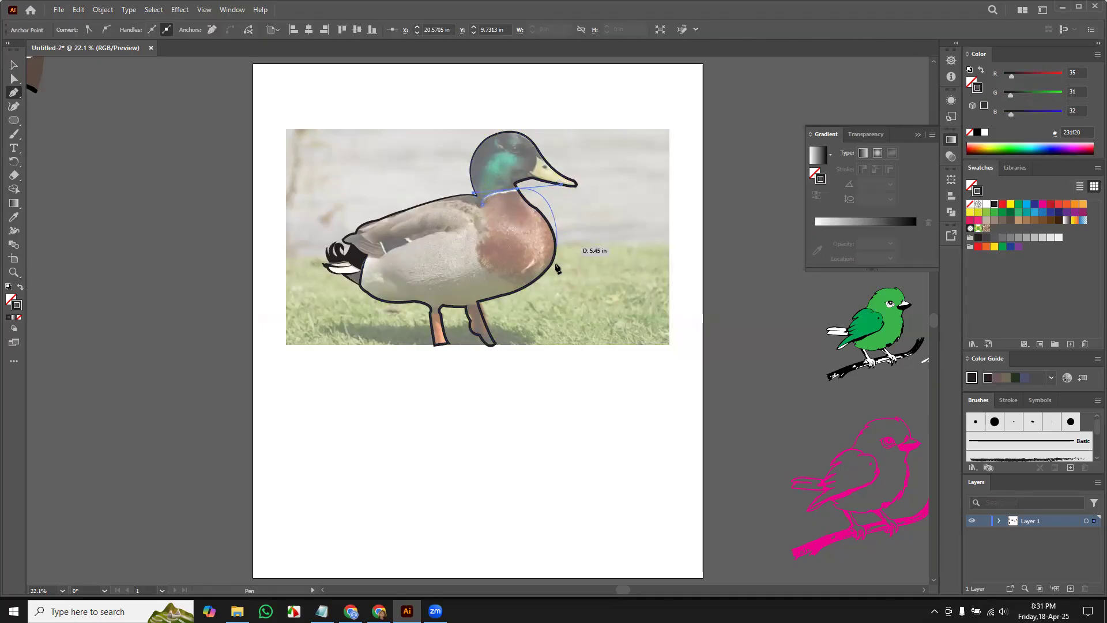
left_click(517, 189)
Set the neck ring path's stroke color to white, and discard the stray Pen segment drawn beside the duck
double_click(20, 308)
left_click_drag(401, 279, 382, 190)
left_click(663, 215)
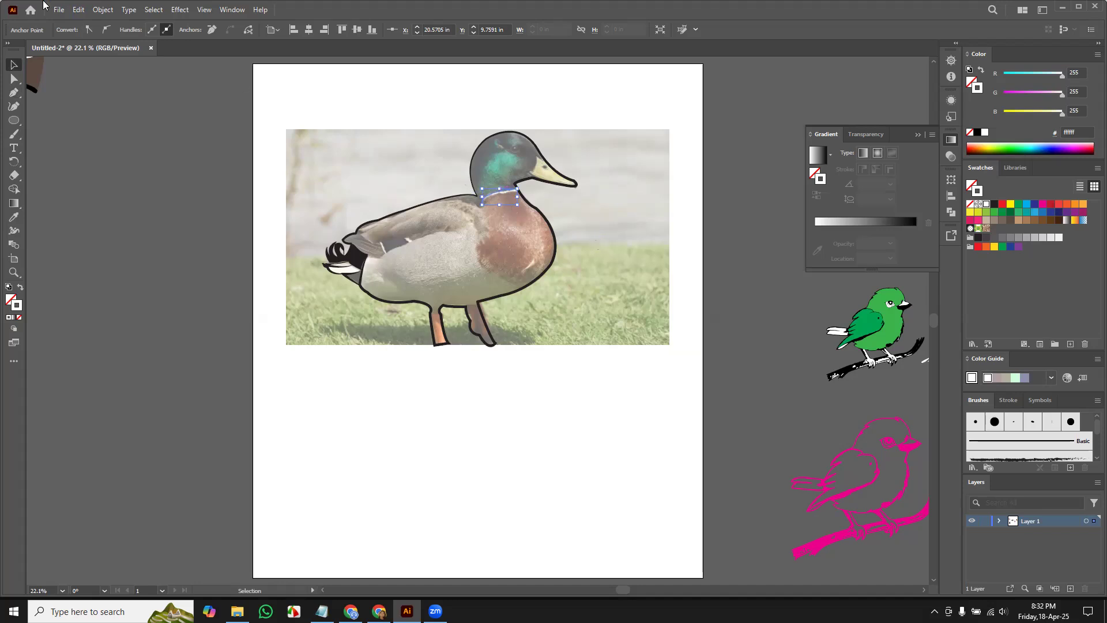
left_click(14, 93)
left_click_drag(621, 207, 697, 228)
key("ctrl+z")
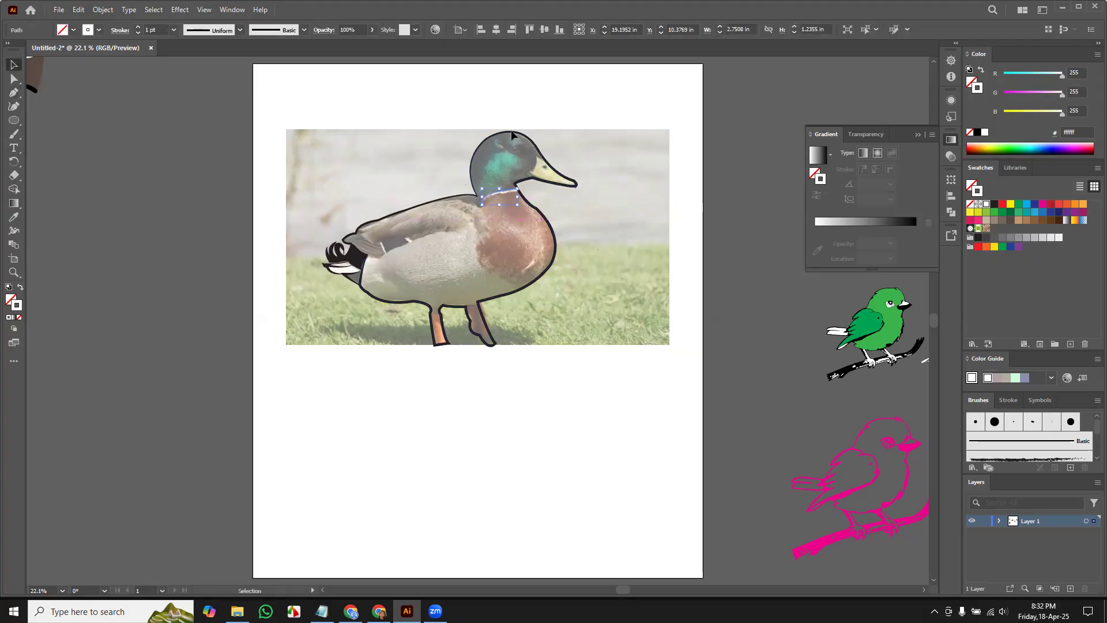
Thicken the white neck ring stroke to 11 pt and place it over the ring in the photo
left_click(138, 27)
left_click(138, 26)
left_click(140, 26)
left_click(140, 27)
left_click(562, 199)
mouse_move(499, 201)
left_mouse_down()
mouse_move(503, 218)
mouse_move(503, 196)
left_mouse_up()
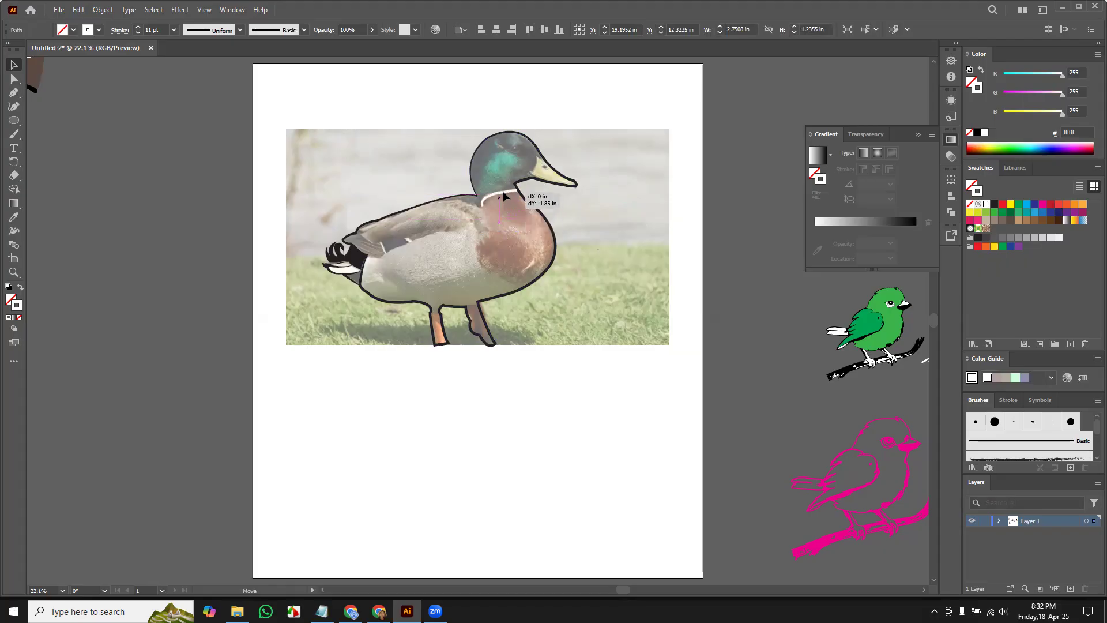
left_click_drag(500, 196, 500, 197)
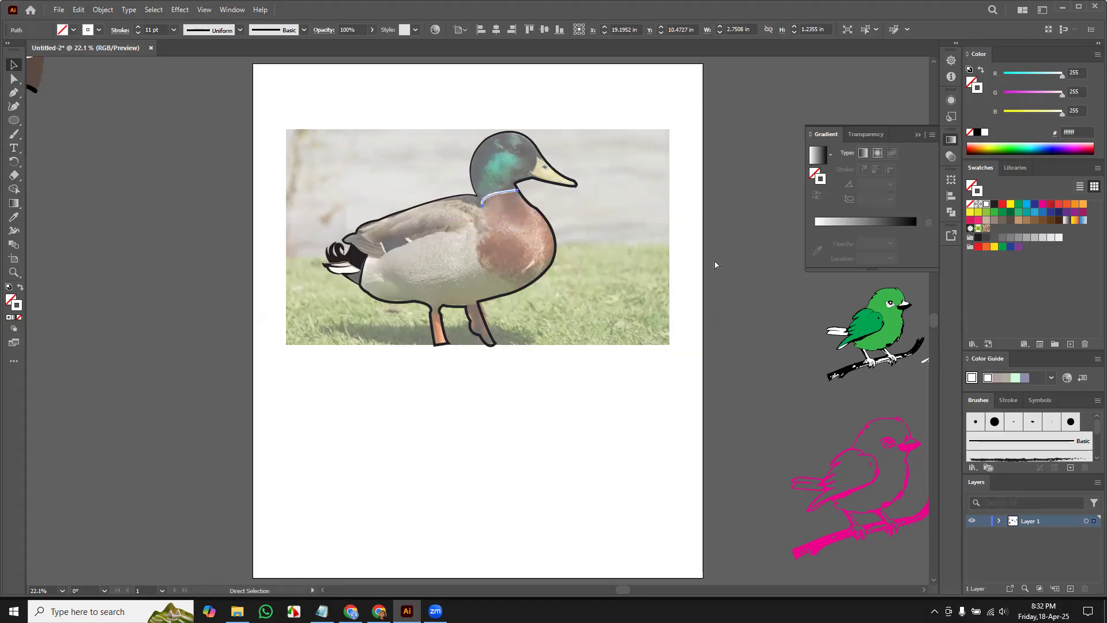
Move the white stroke aside to compare it with the photo, and realign it over the neck ring against the throat outline
key("ctrl+equal")
key("ctrl+equal")
key("ctrl+equal")
key("ctrl+equal")
key("ctrl+equal")
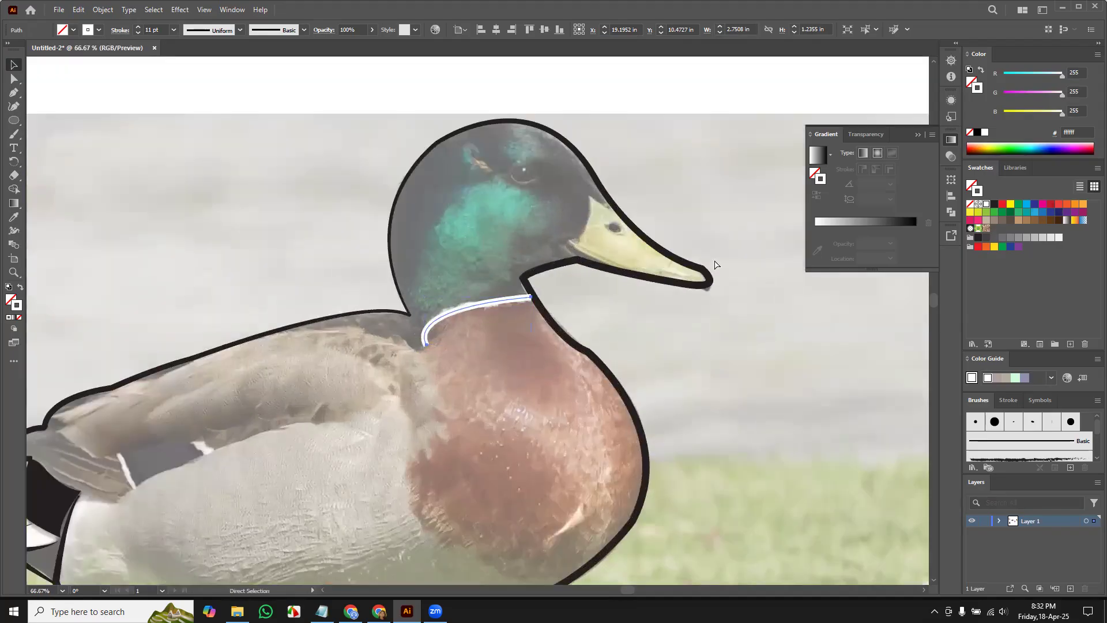
key("ctrl+equal")
key("v")
key("ctrl+equal")
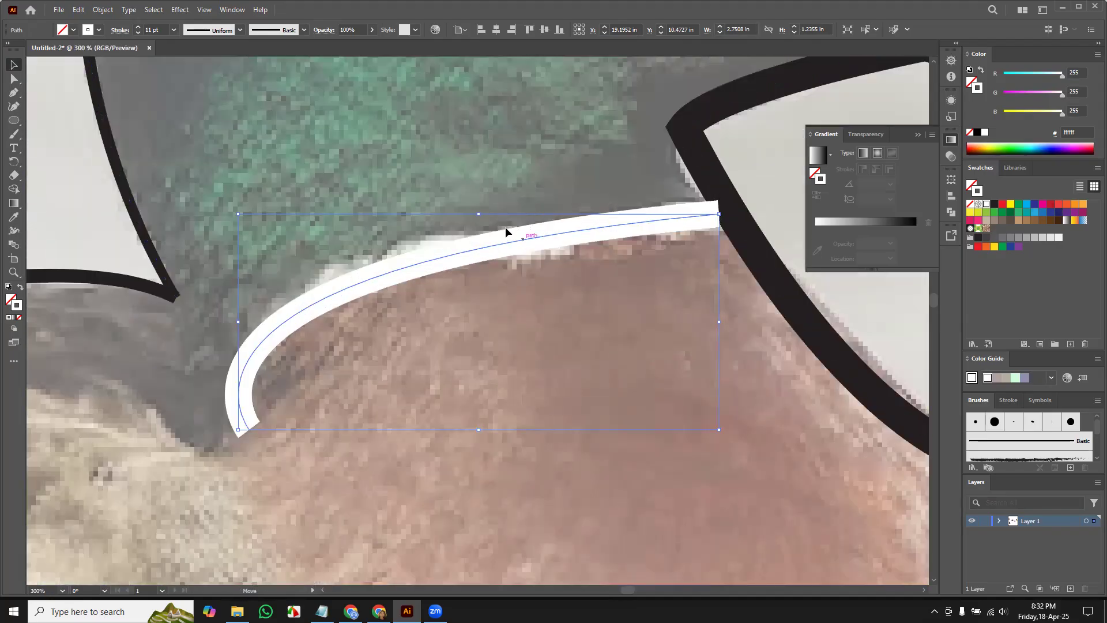
left_click_drag(505, 227, 423, 118)
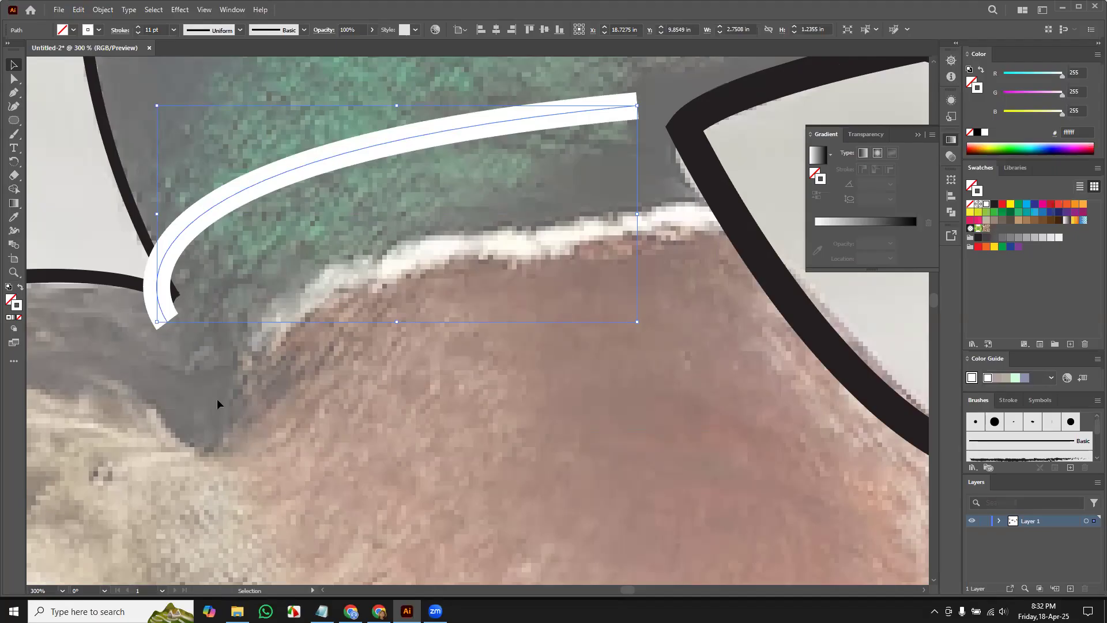
left_click(669, 257)
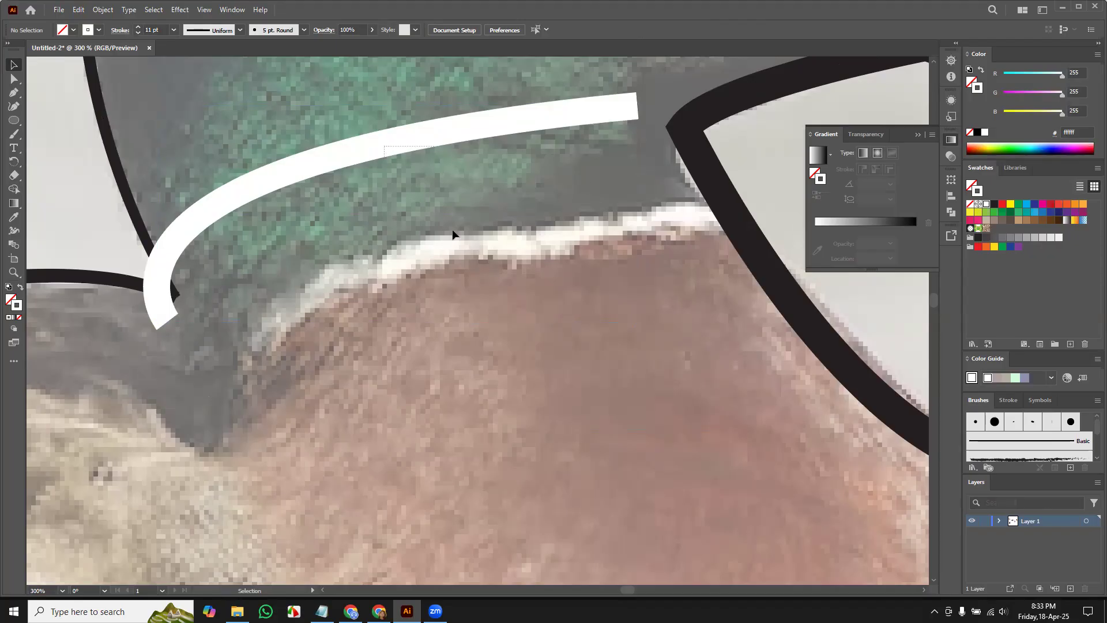
left_click(390, 145)
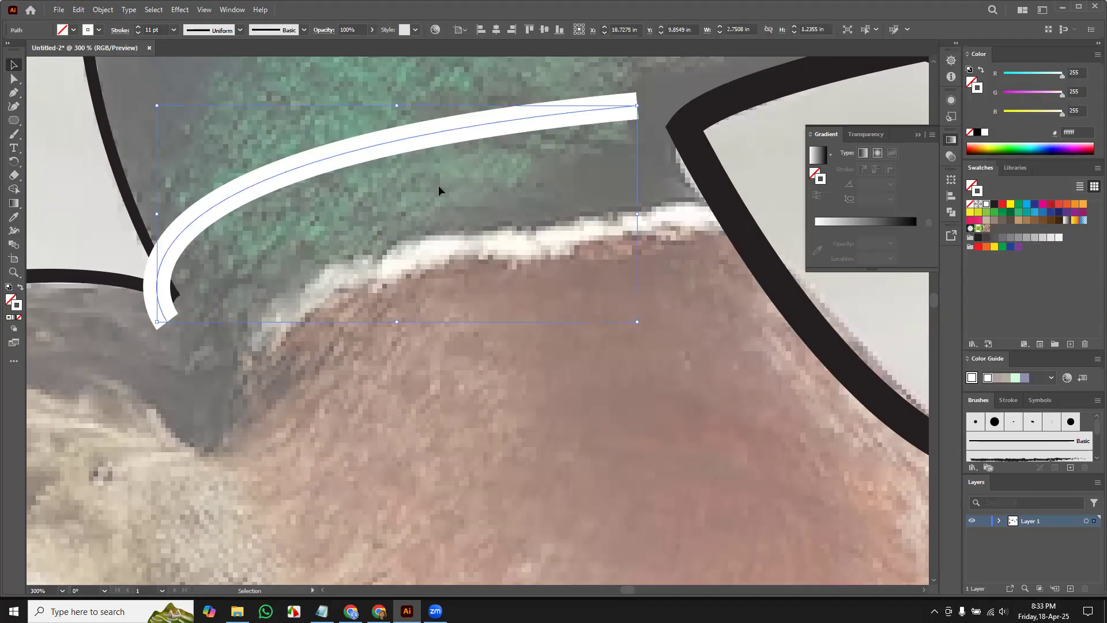
left_click_drag(383, 148, 458, 247)
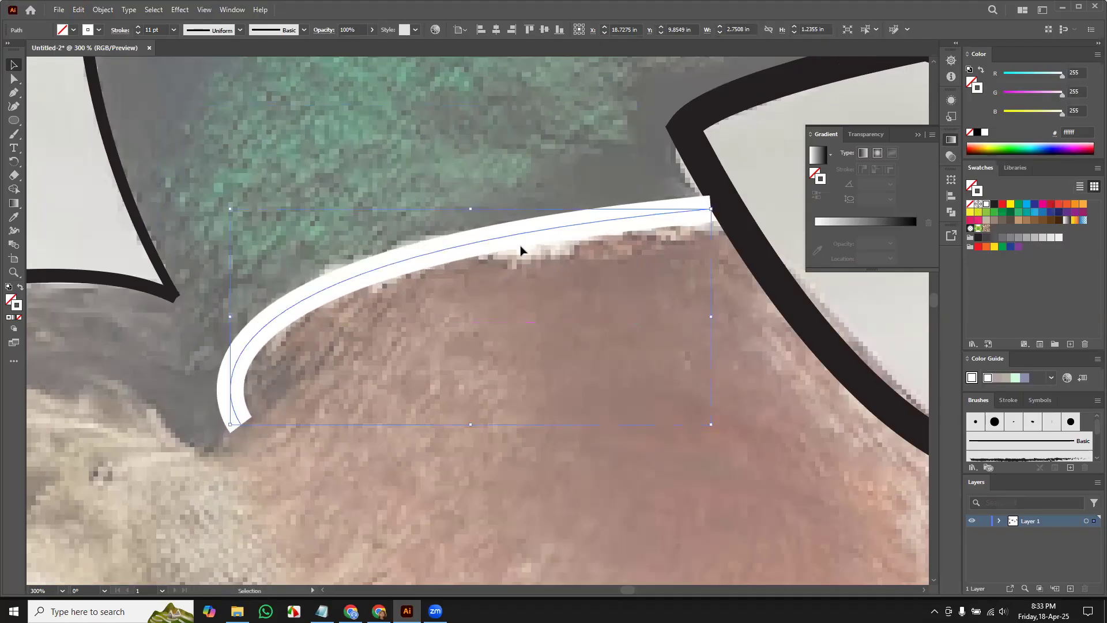
Narrow the white neck ring stroke at both ends with the Width tool, to about 0.06 in at the nape end
left_click(14, 190)
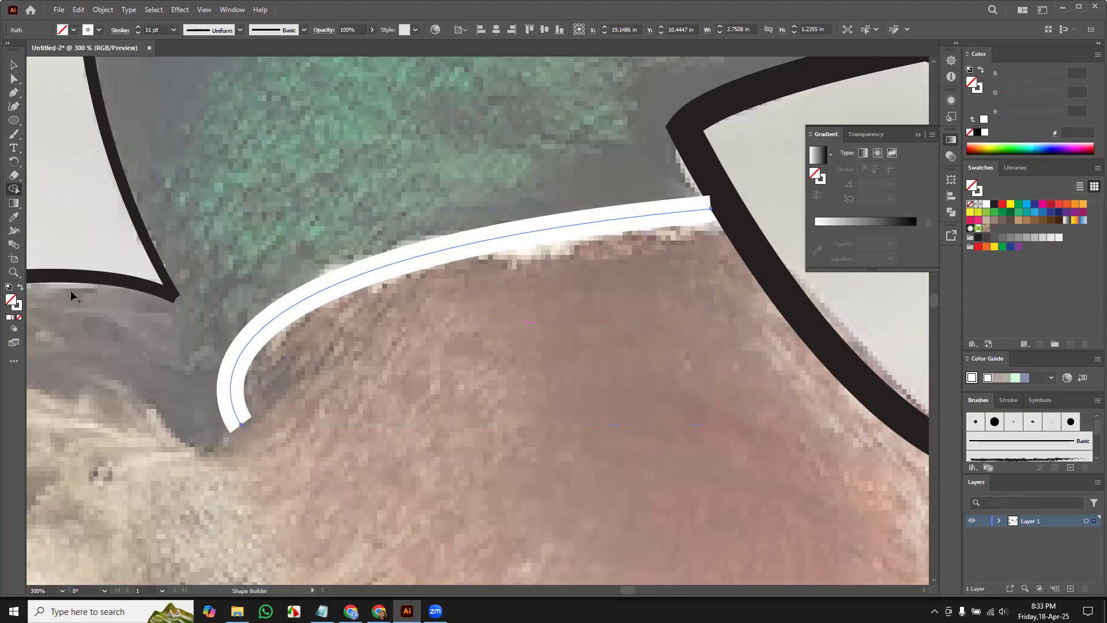
left_click(14, 231)
left_click_drag(232, 434, 239, 428)
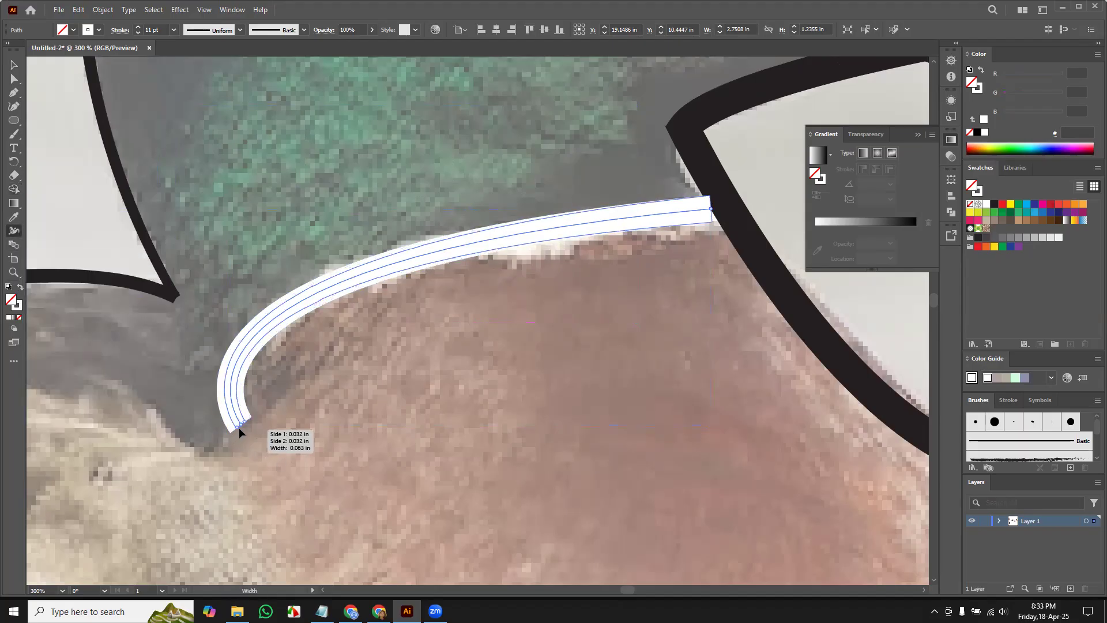
left_click_drag(711, 198, 710, 207)
key("v")
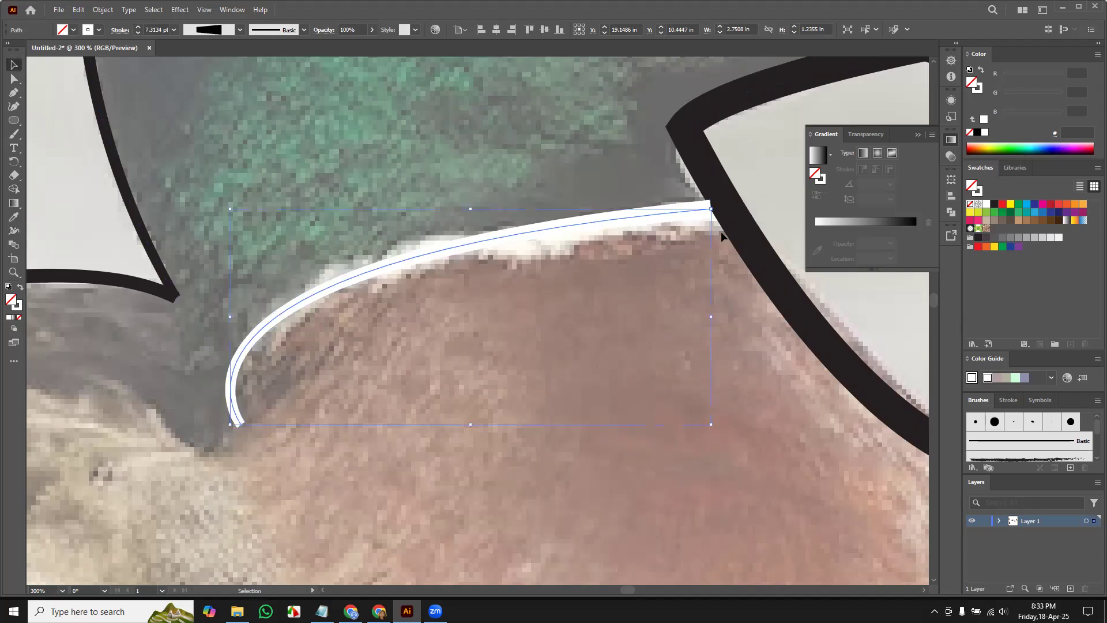
Try sending the white neck ring stroke to the back of the stacking order, and undo it
left_click(664, 224)
left_click(663, 217)
right_click(667, 222)
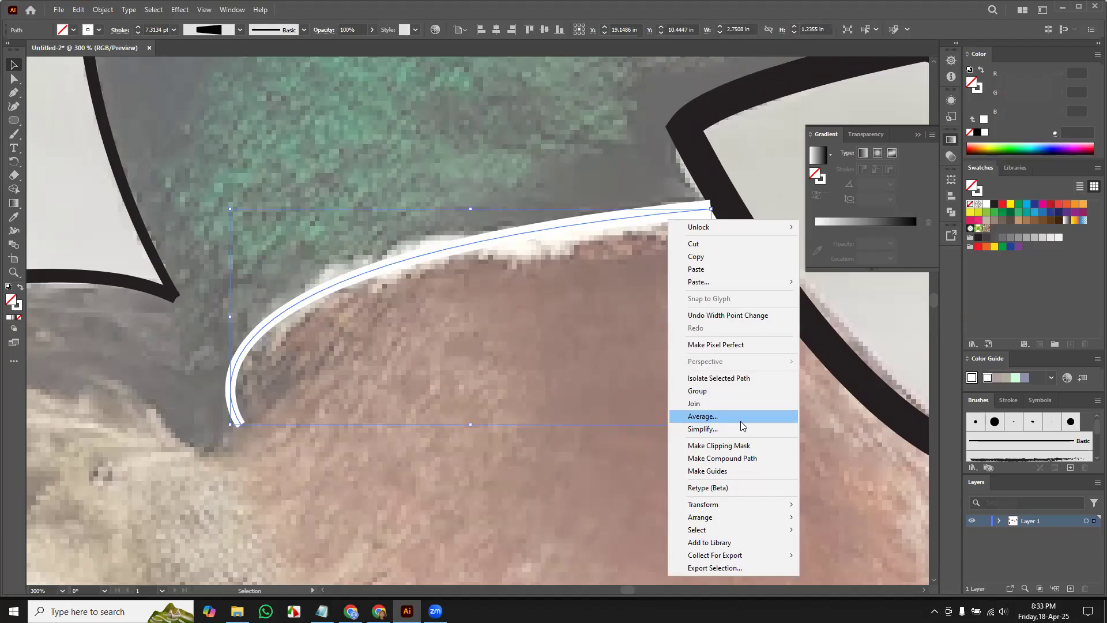
mouse_move(736, 520)
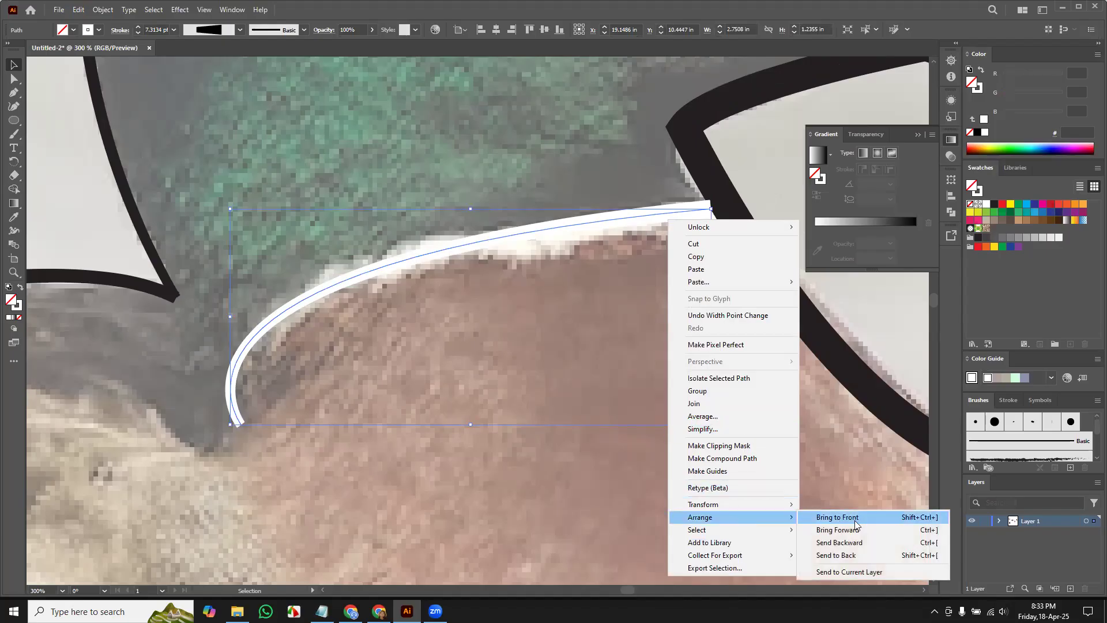
left_click(857, 555)
key("a")
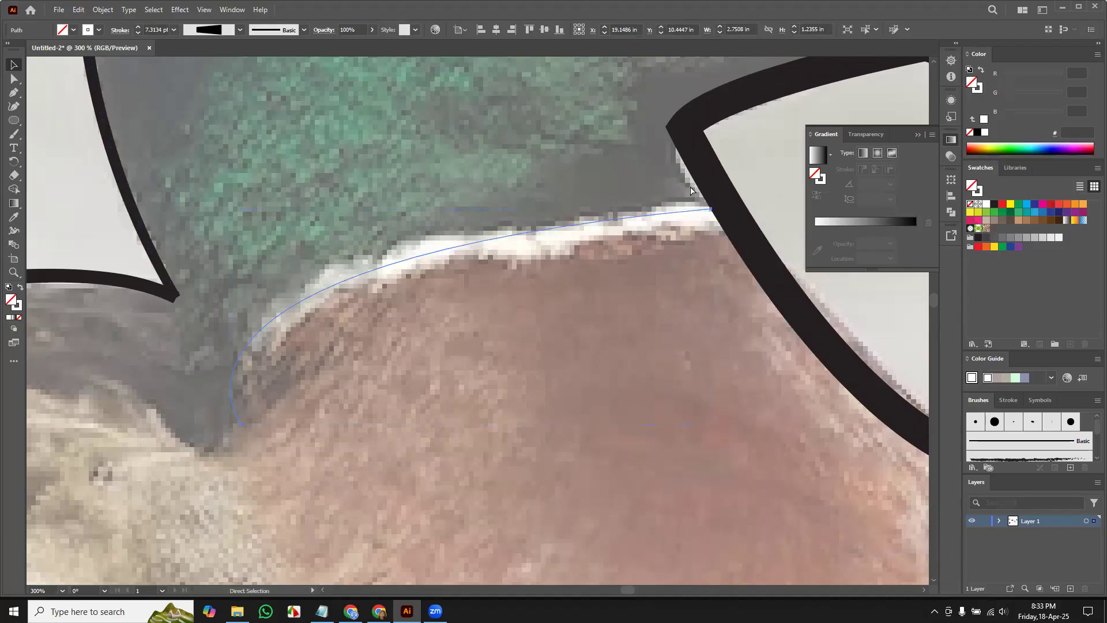
key("ctrl+z")
Send the white neck ring stroke backward three levels so it sits behind the black throat outline, and deselect it
right_click(698, 215)
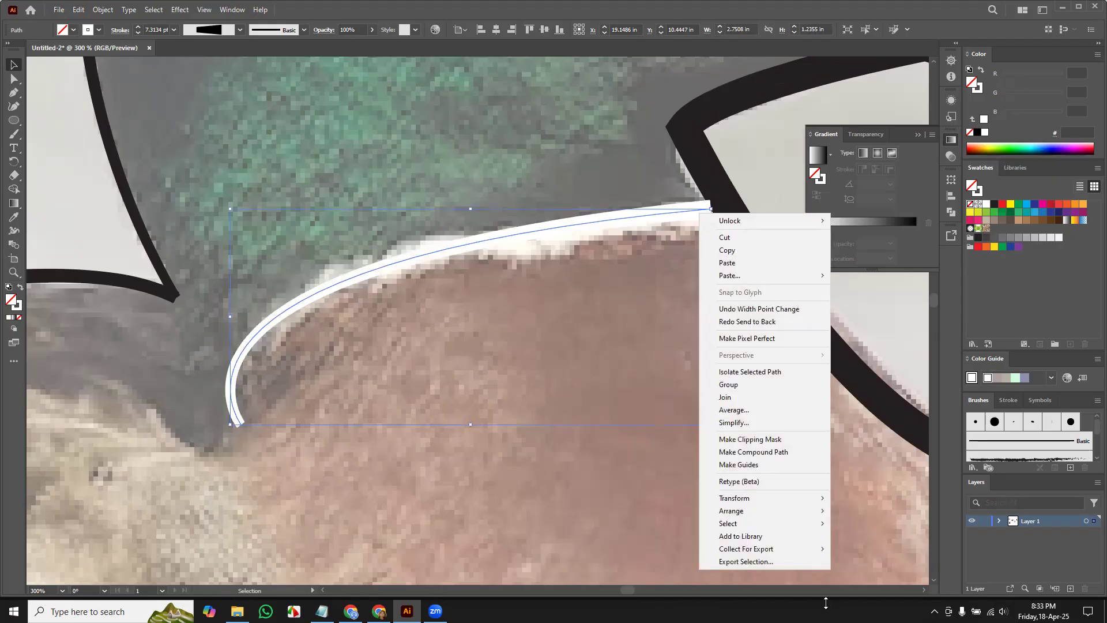
mouse_move(802, 515)
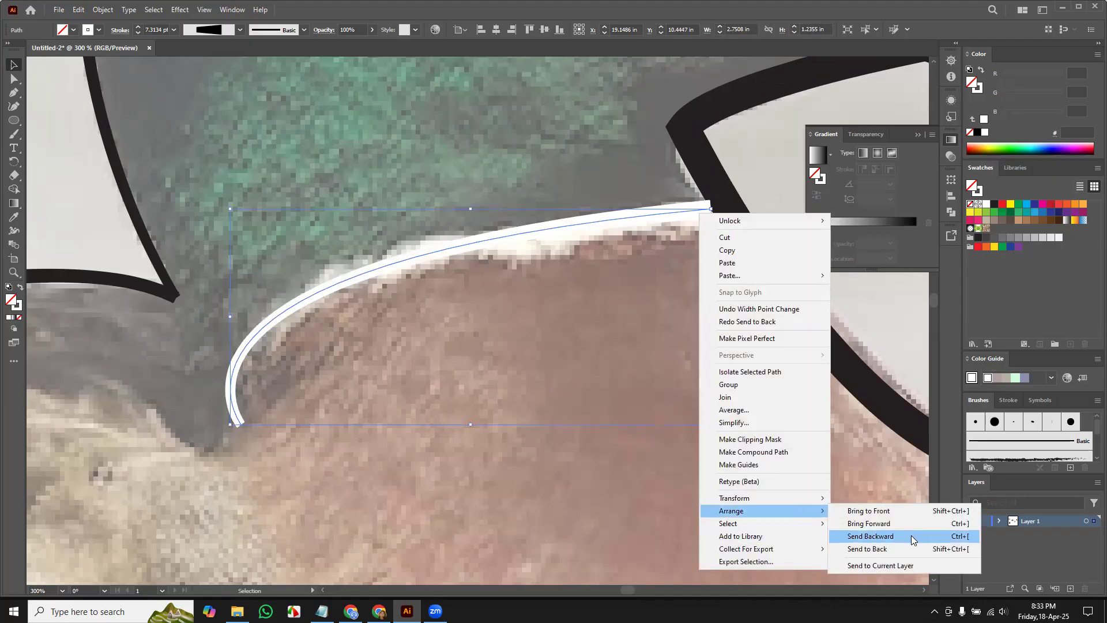
left_click(911, 535)
right_click(686, 208)
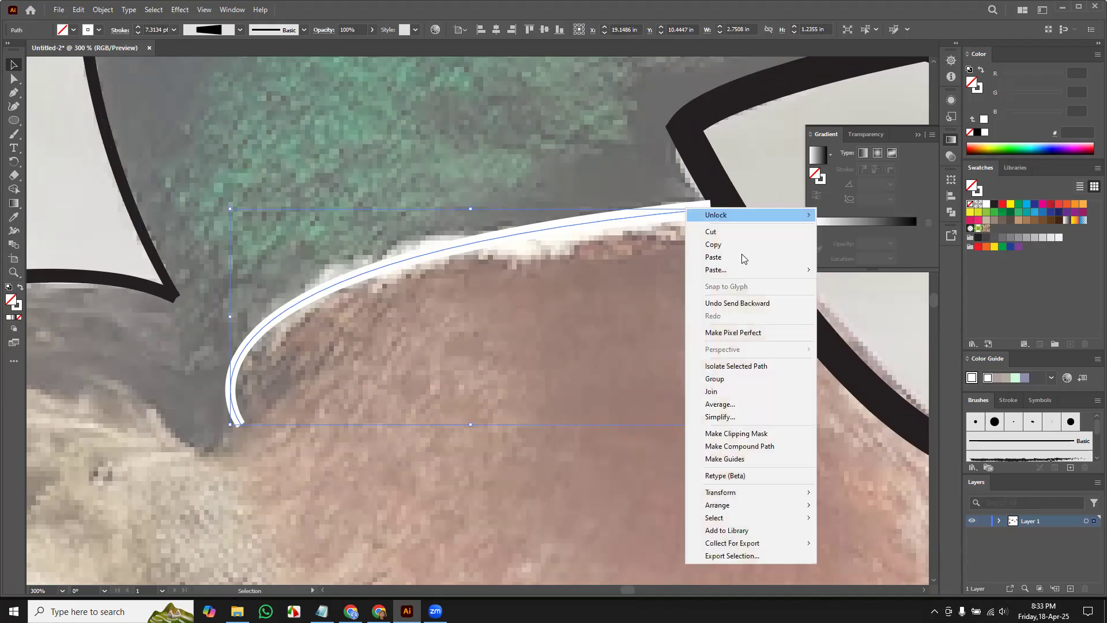
mouse_move(807, 506)
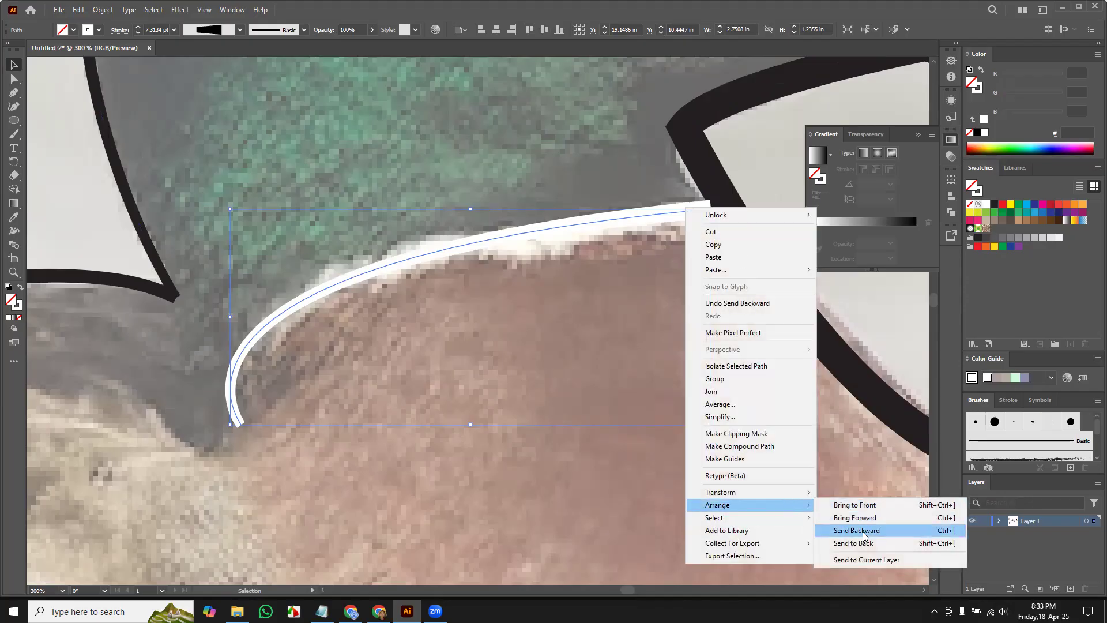
left_click(862, 533)
right_click(666, 219)
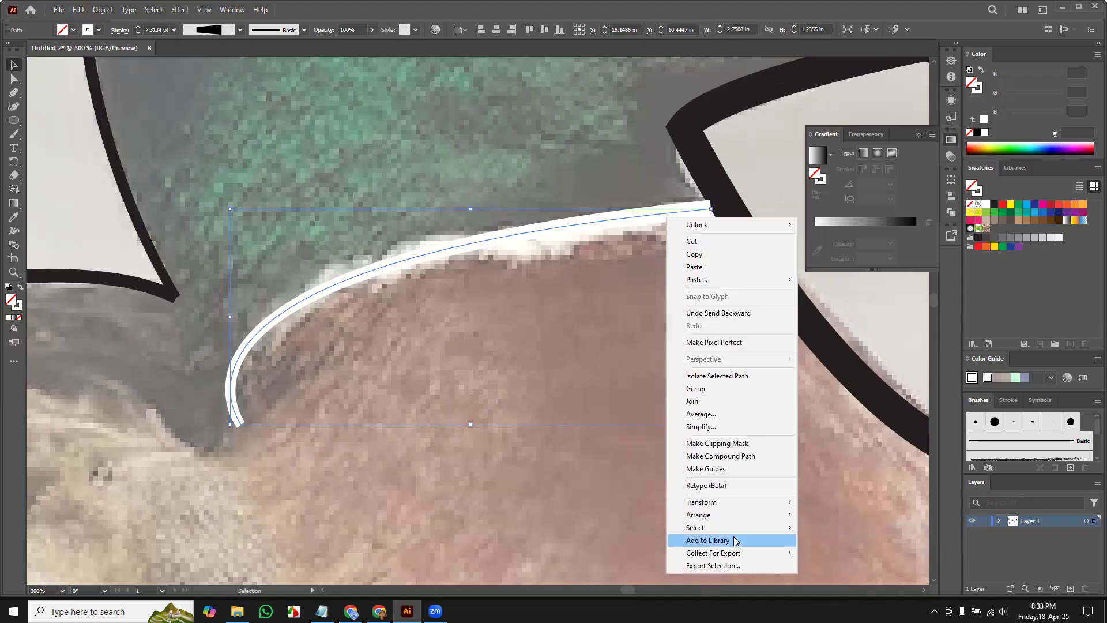
mouse_move(729, 511)
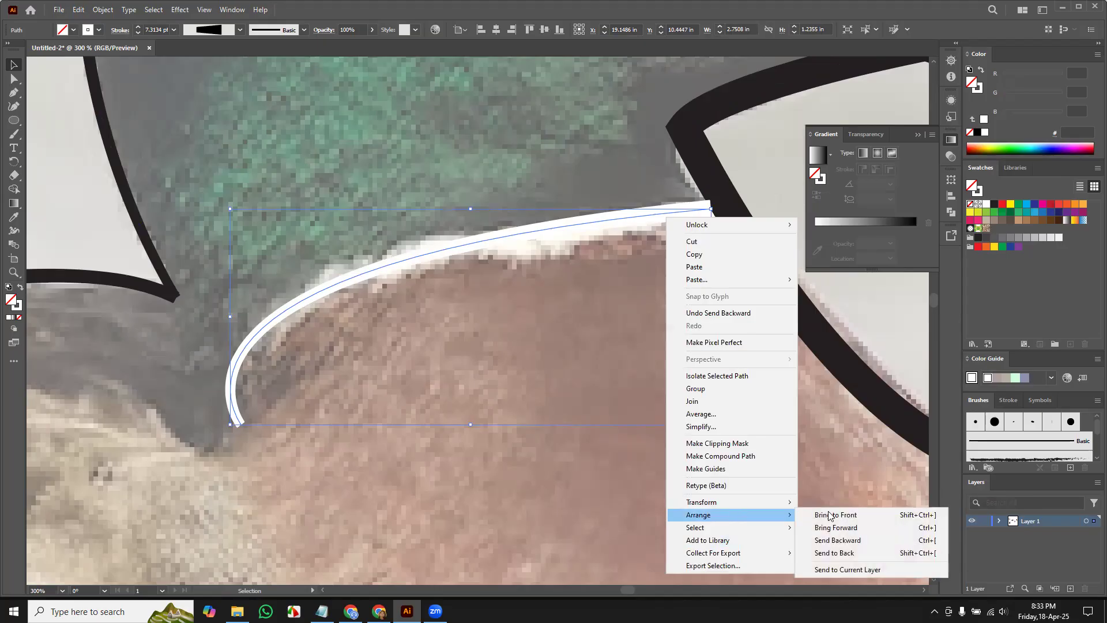
left_click(841, 541)
key("a")
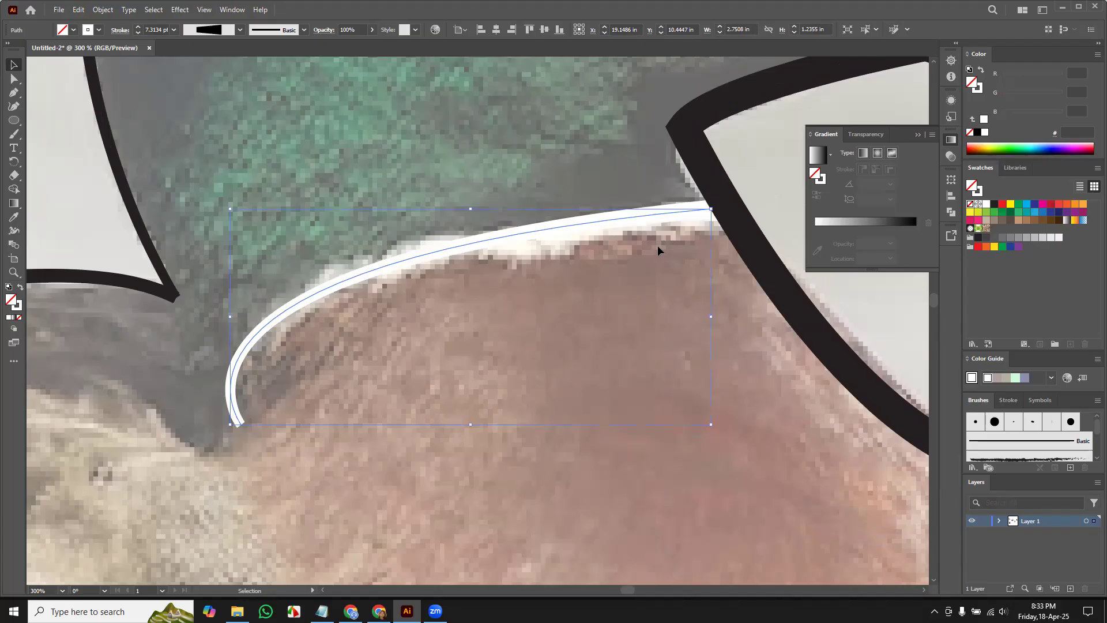
key("ctrl+0")
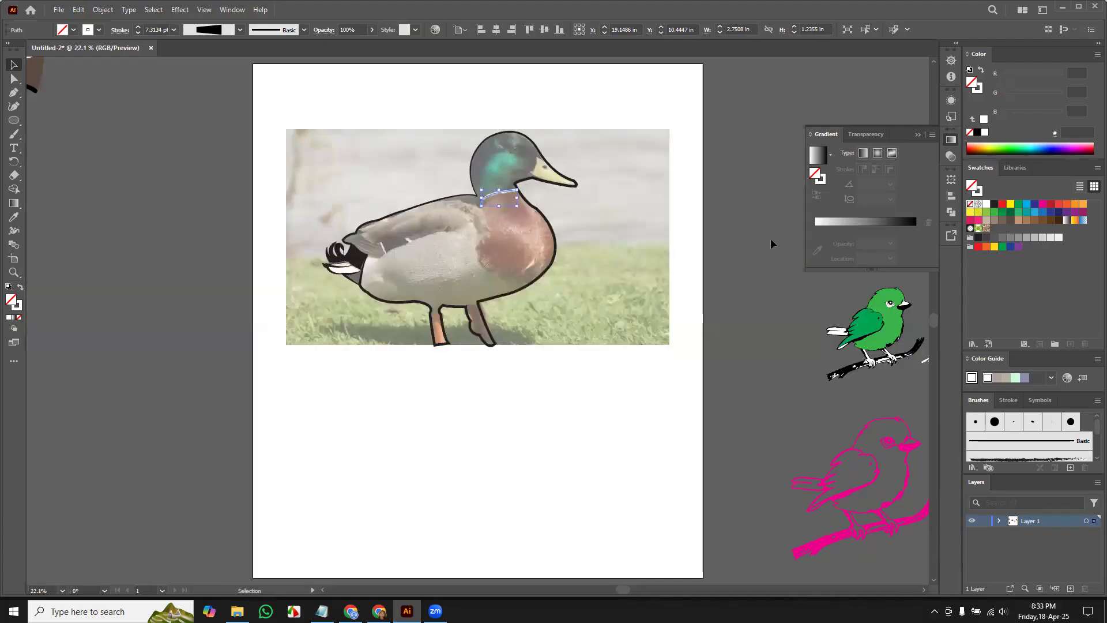
left_click(770, 239)
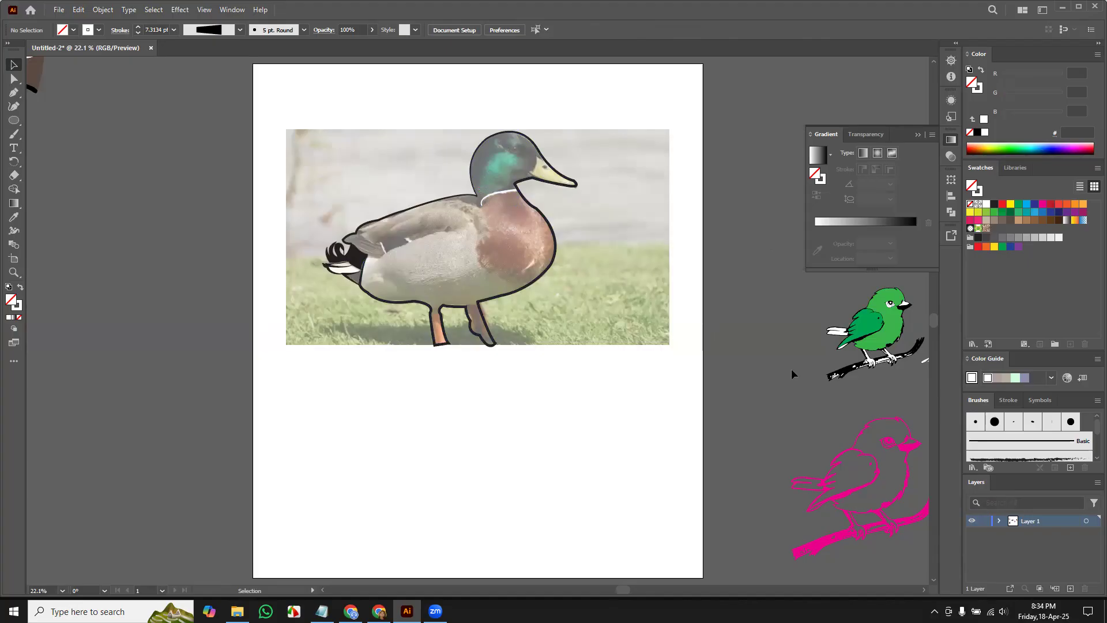
Switch to the Notepad homework list and highlight the four logo assignments from the grid logo to the mascot logo
left_click(330, 611)
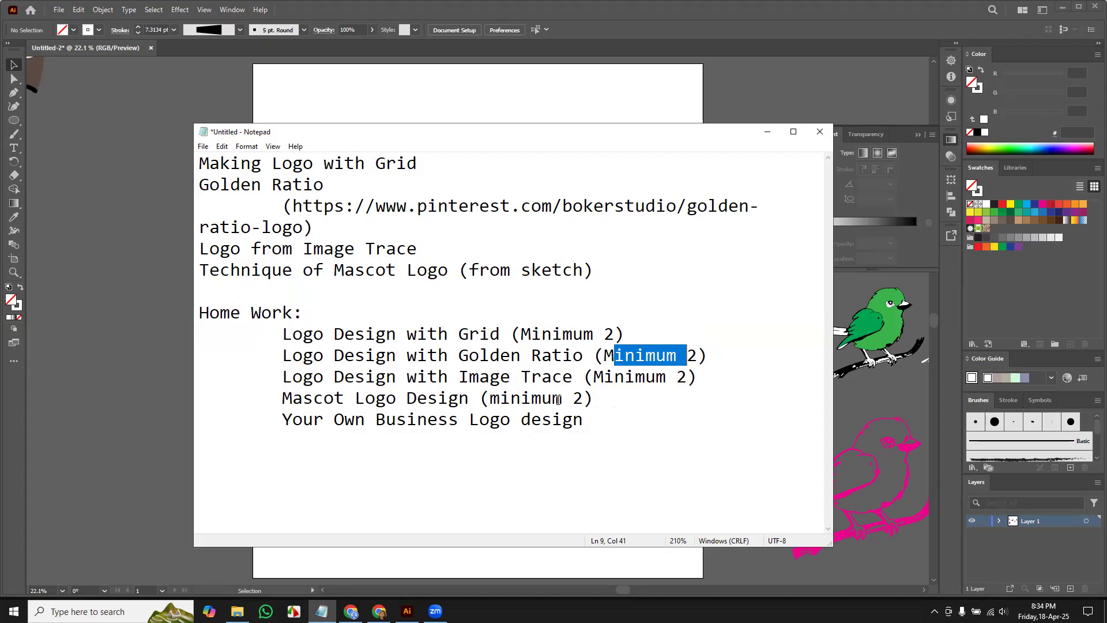
left_click_drag(283, 424, 592, 417)
left_click(599, 416)
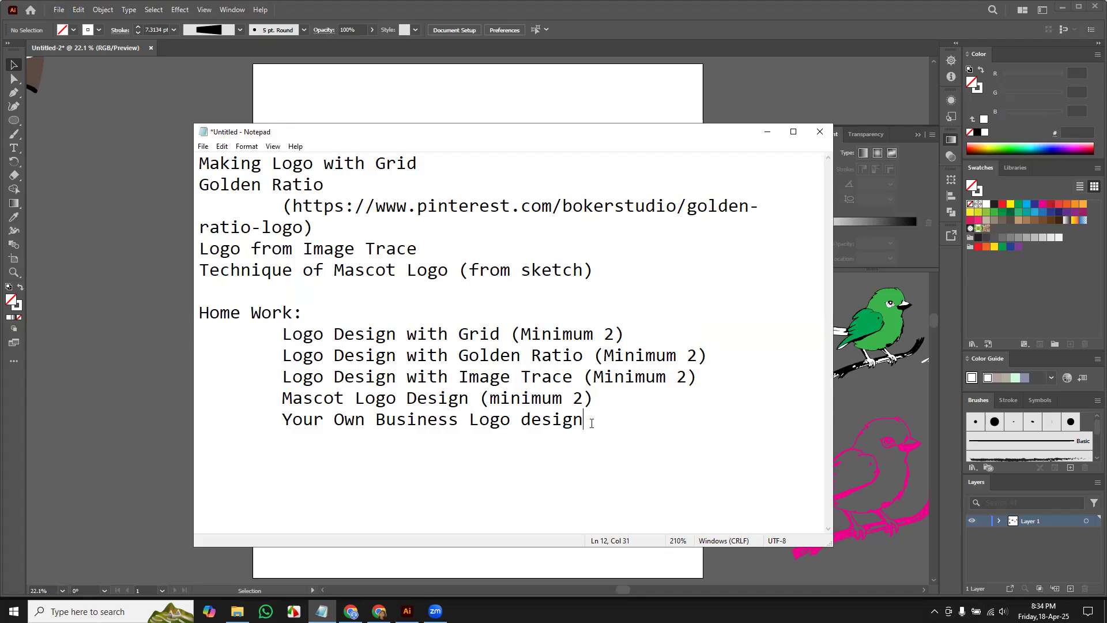
left_click_drag(601, 402, 283, 334)
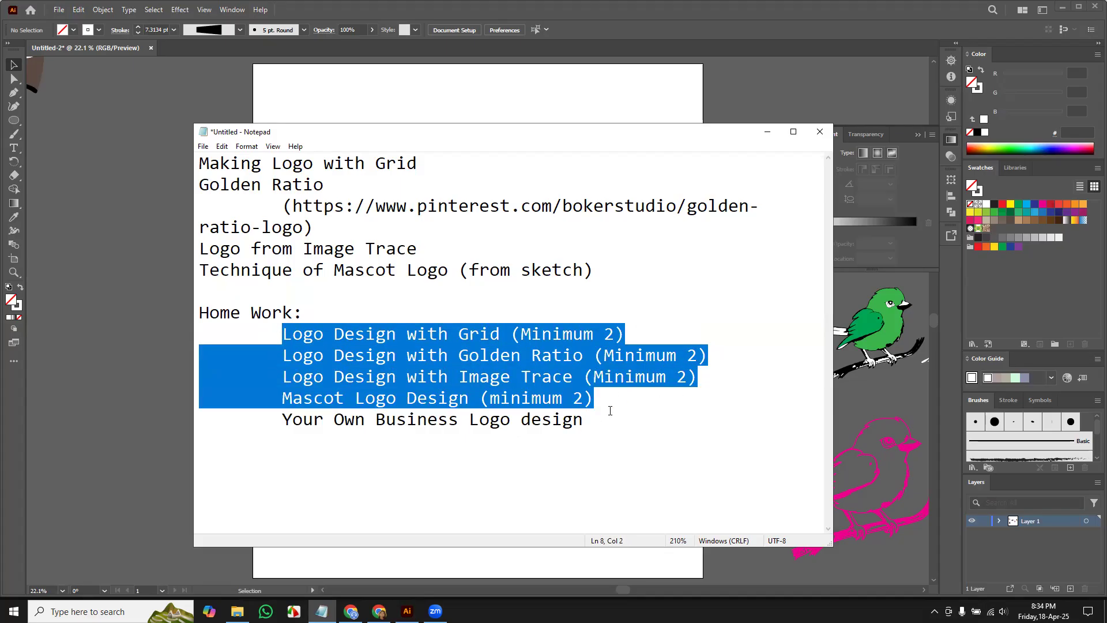
left_click_drag(608, 403, 318, 339)
left_click_drag(617, 402, 279, 334)
Highlight the line "Your Own Business Logo design" in the homework list to go over that assignment
left_click_drag(280, 419, 600, 423)
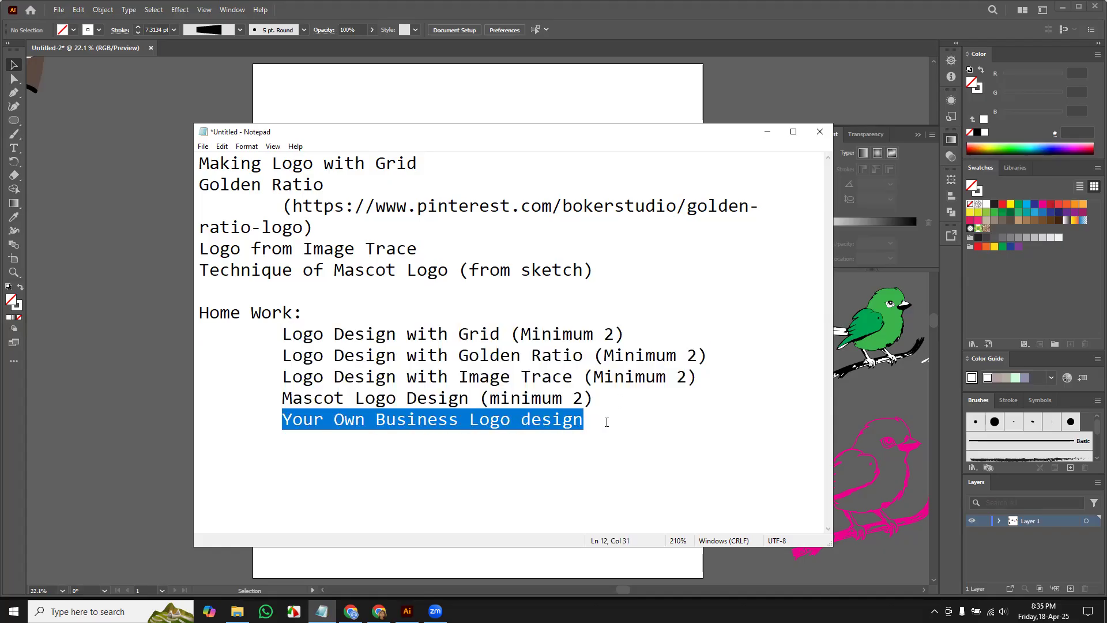
left_click(605, 423)
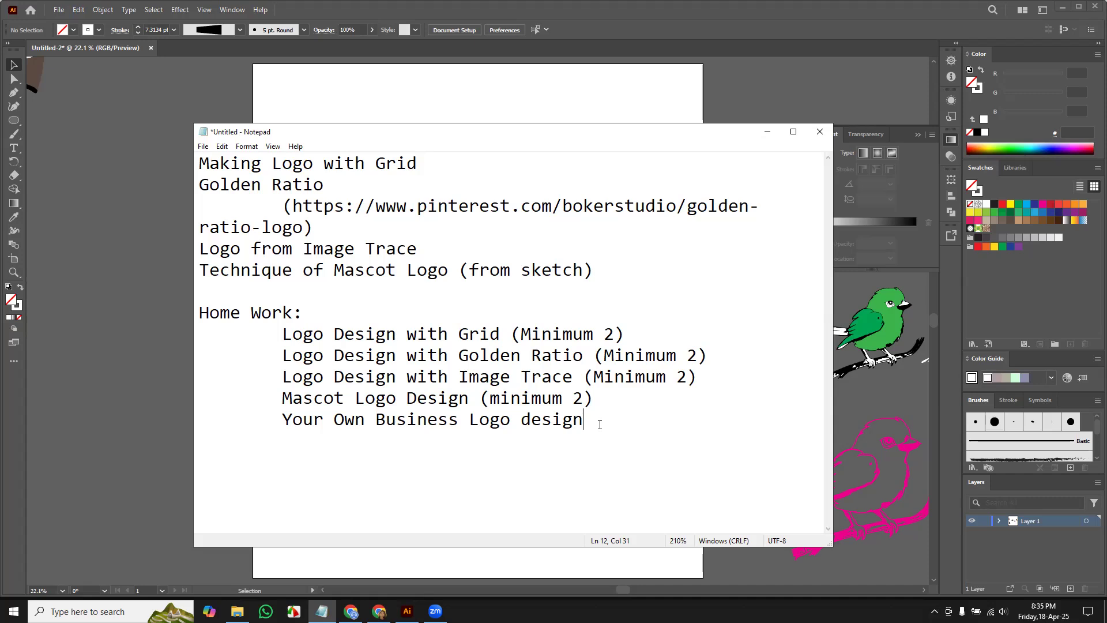
key("Return")
left_click_drag(264, 419, 508, 436)
left_click(592, 430)
key("shift+Left")
key("shift+Left")
key("shift+Left")
key("shift+Left")
key("shift+Left")
key("shift+Left")
key("shift+Left")
key("shift+Left")
key("shift+Left")
key("shift+Left")
key("shift+Left")
key("shift+Left")
key("shift+Left")
key("shift+Left")
key("shift+Left")
key("shift+Left")
key("shift+Left")
key("shift+Left")
key("shift+Left")
key("shift+Left")
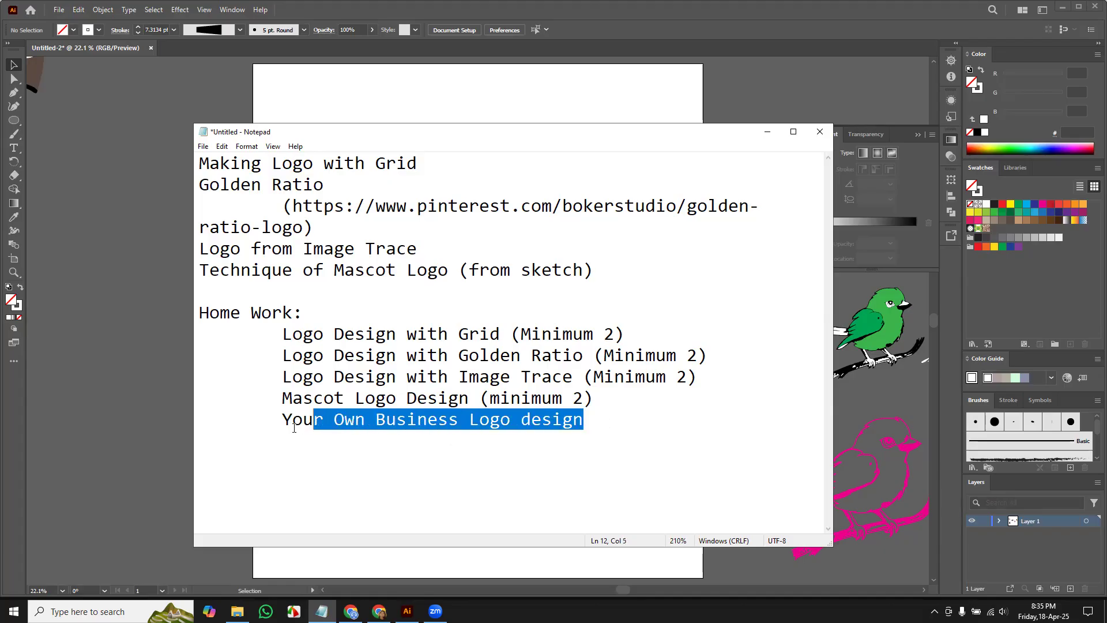
left_click(595, 414)
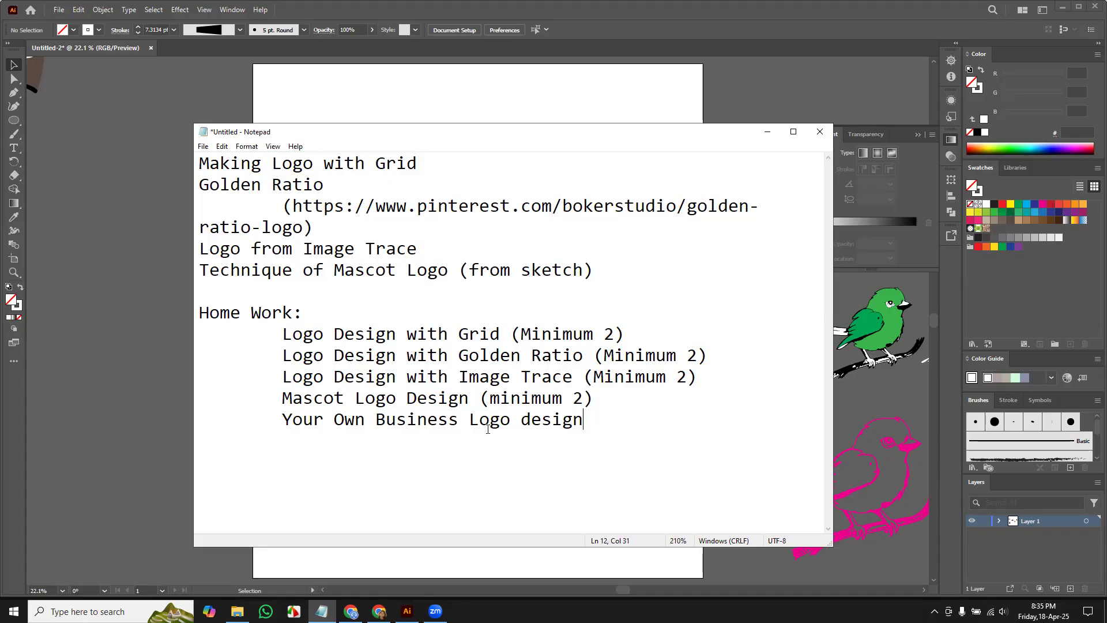
left_click_drag(593, 417, 284, 423)
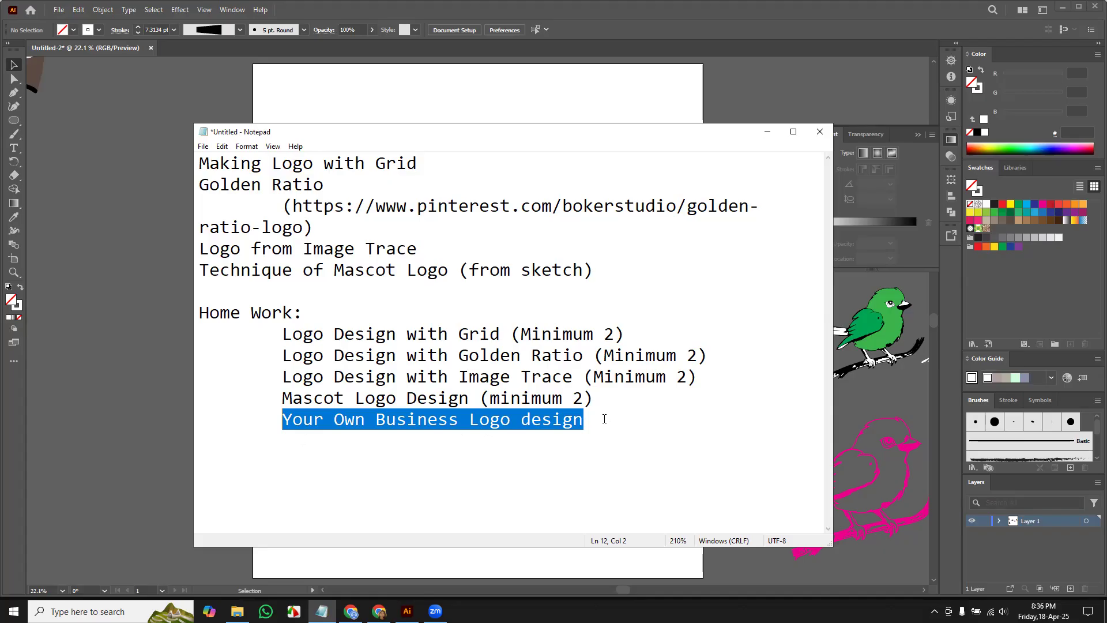
left_click(626, 420)
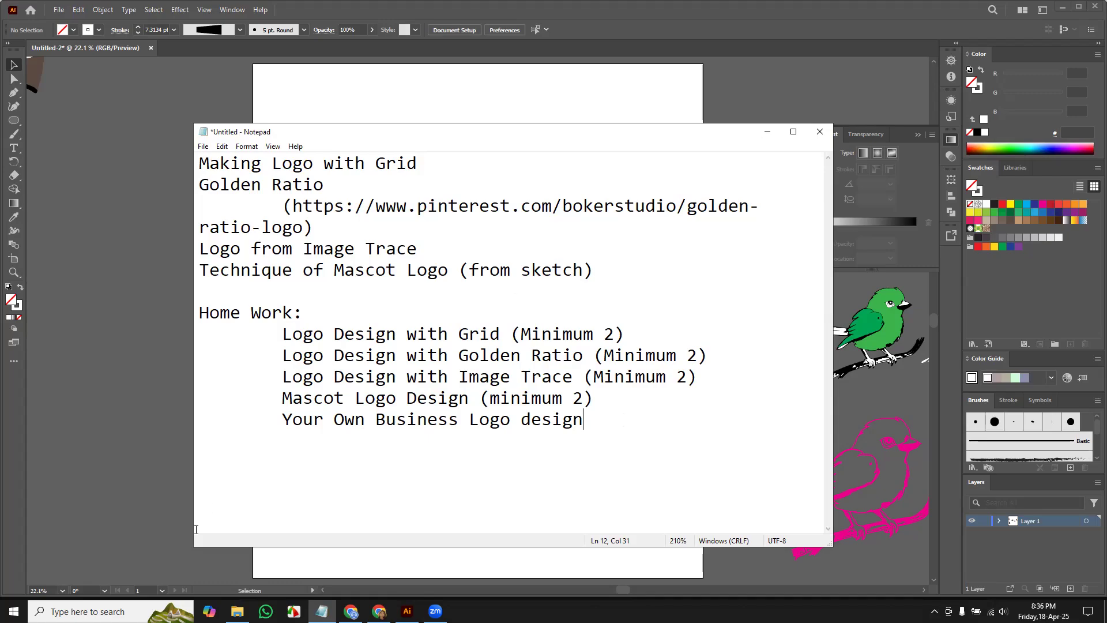
Switch to Chrome and search Google Images for "minimal logo" in a new tab
left_click(351, 611)
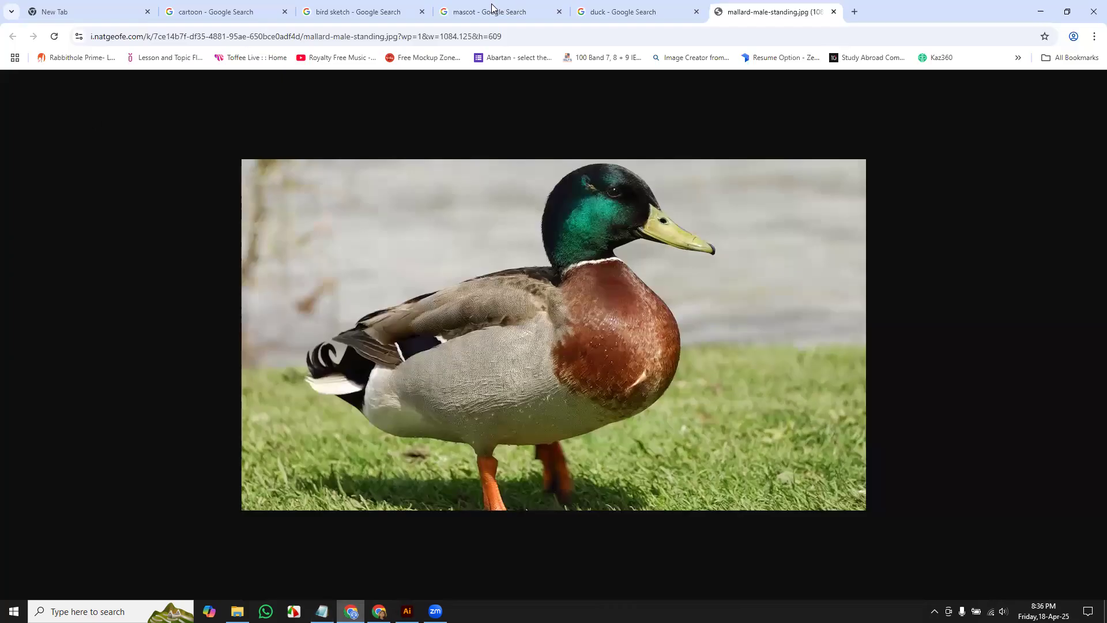
left_click(855, 10)
type("minimal logo")
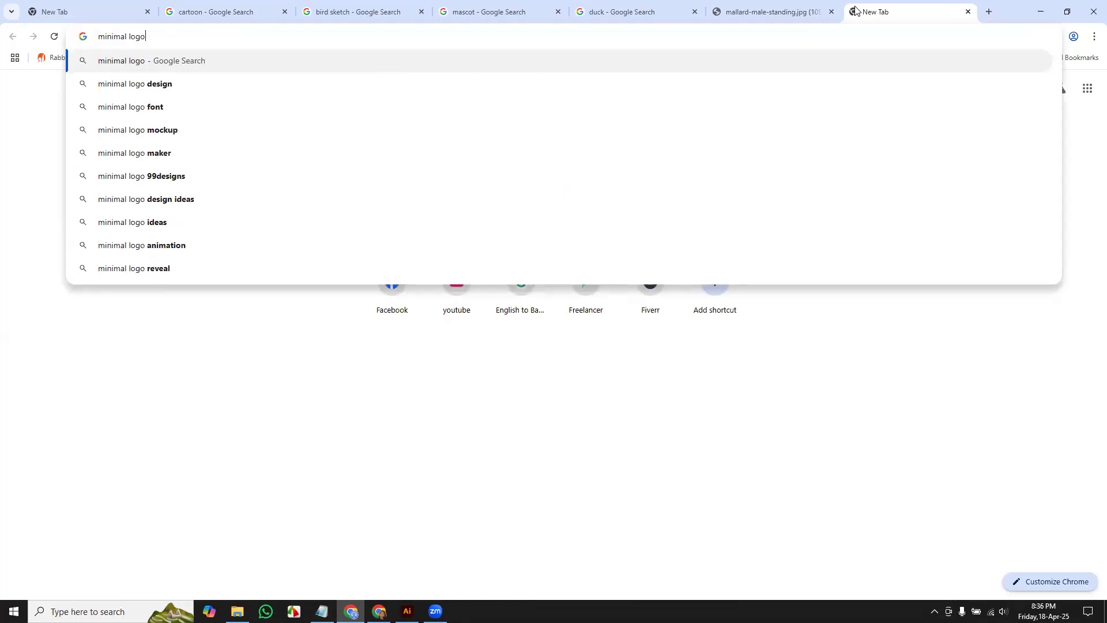
key("Return")
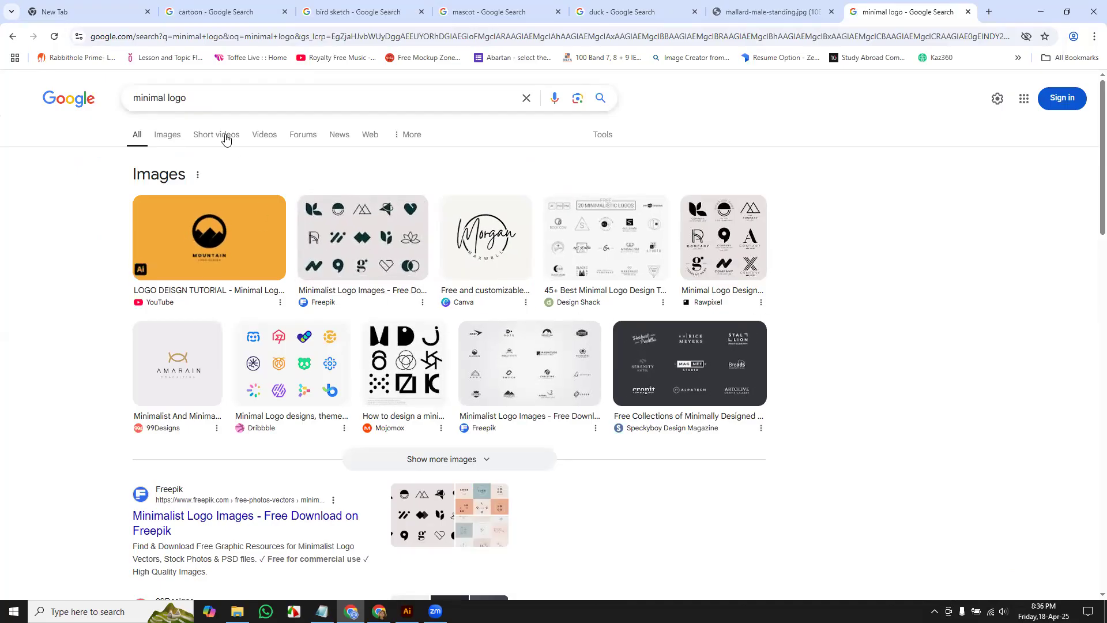
left_click(169, 136)
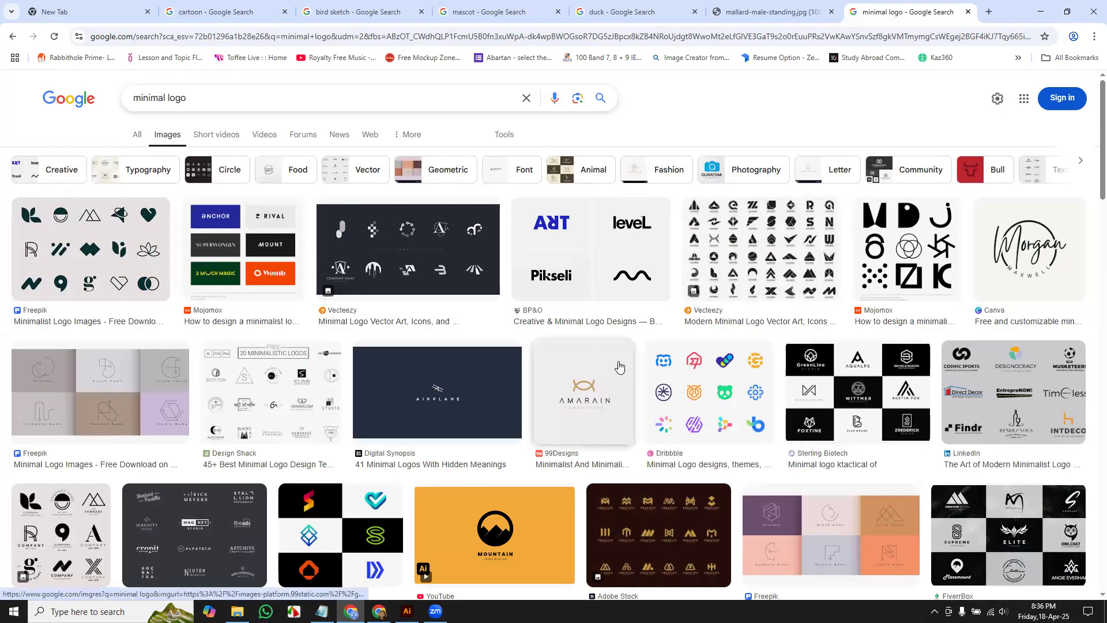
Preview the FiverrBox and Behance minimal logo collections among the image results as style examples
scroll(618, 366, "down", 3)
left_click(957, 360)
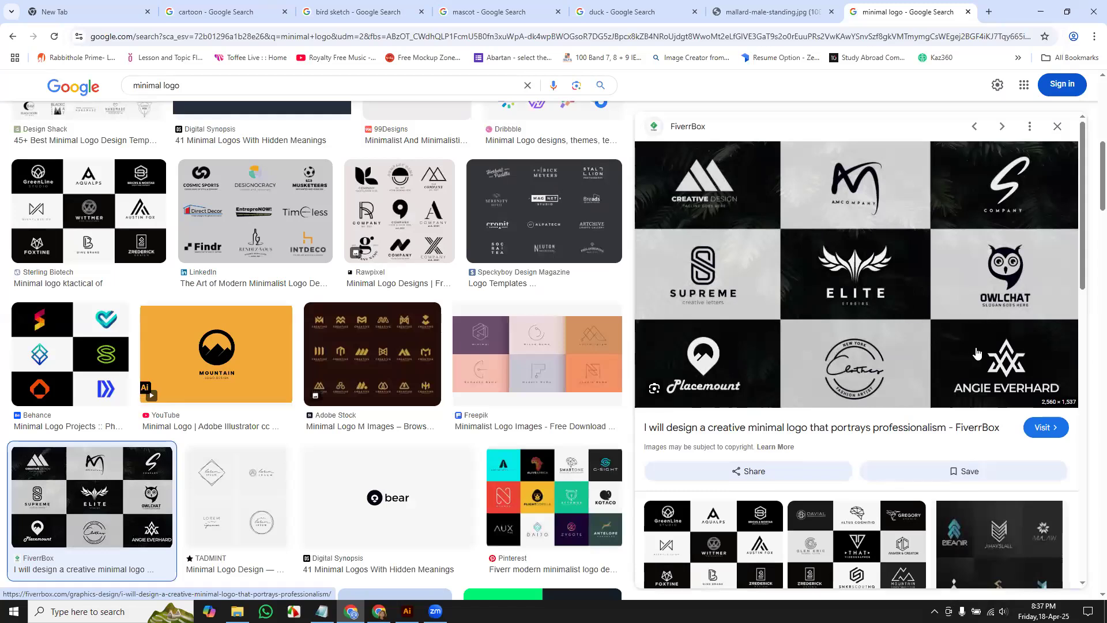
left_click(86, 345)
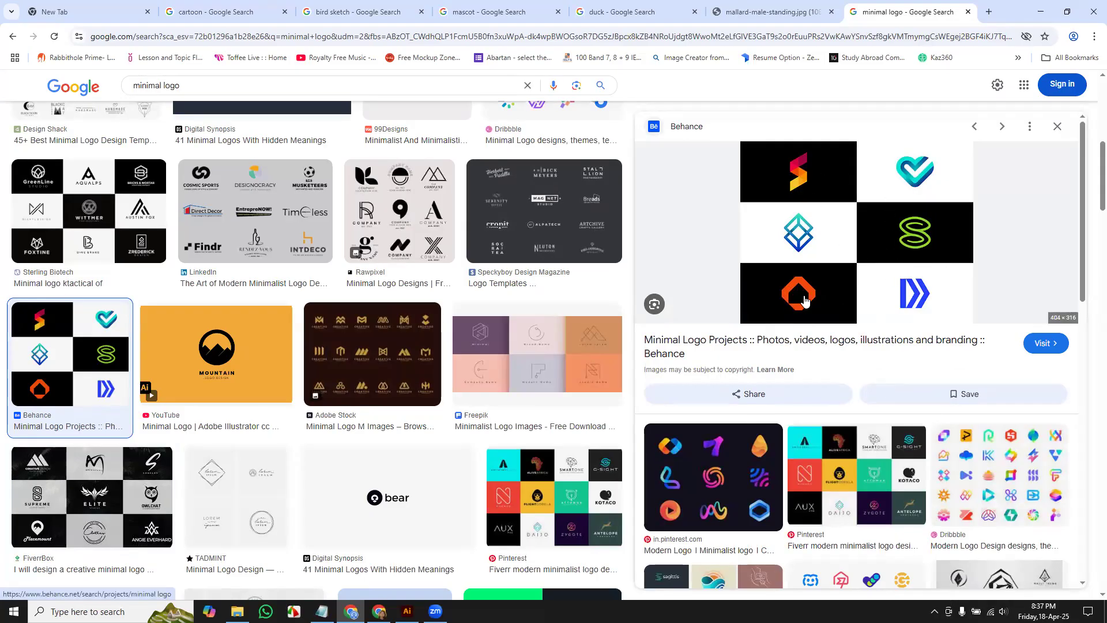
scroll(427, 309, "up", 8)
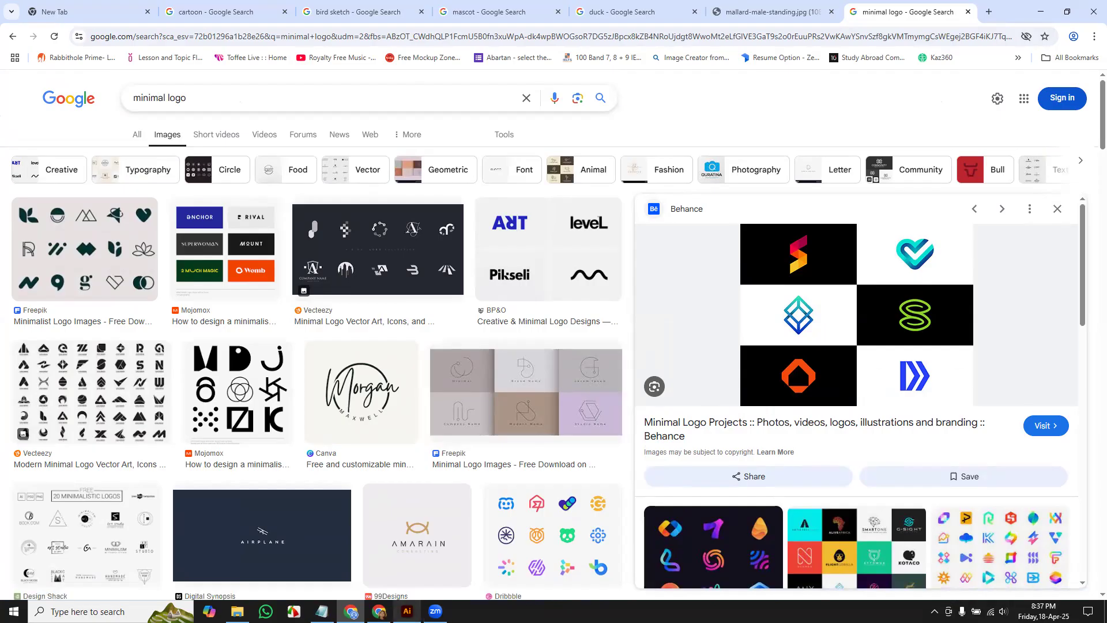
Switch back to Illustrator and move the magenta bird line art to just above the duck artboard
left_click(407, 611)
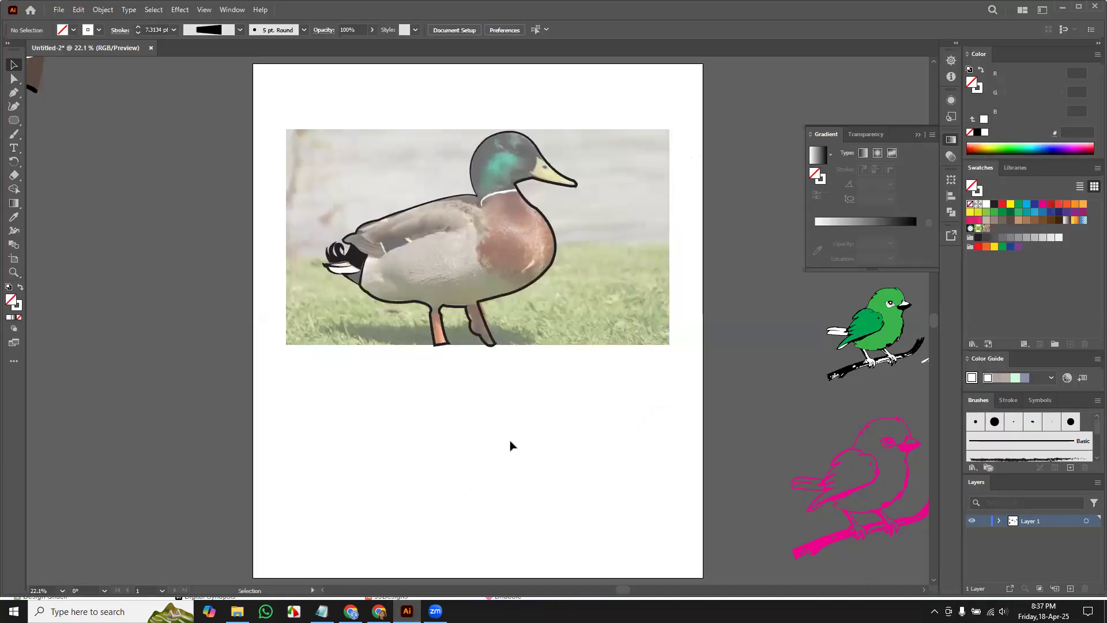
key("ctrl+minus")
key("ctrl+minus")
key("ctrl+minus")
key("ctrl+minus")
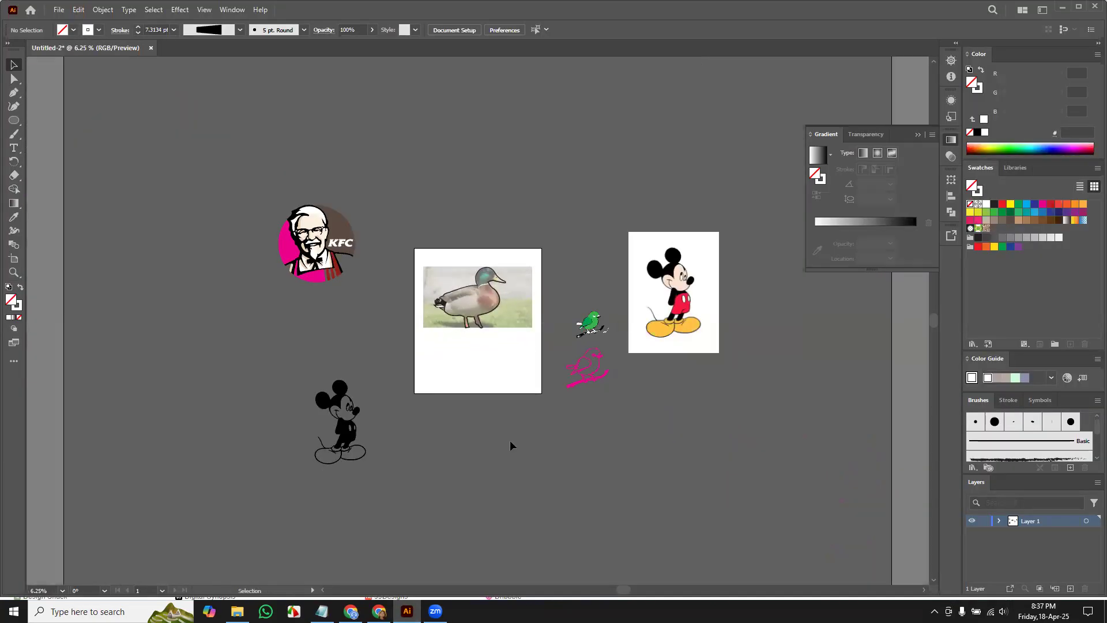
left_click_drag(323, 282, 379, 309)
left_click(382, 275)
left_click_drag(583, 358, 577, 129)
left_click(577, 180)
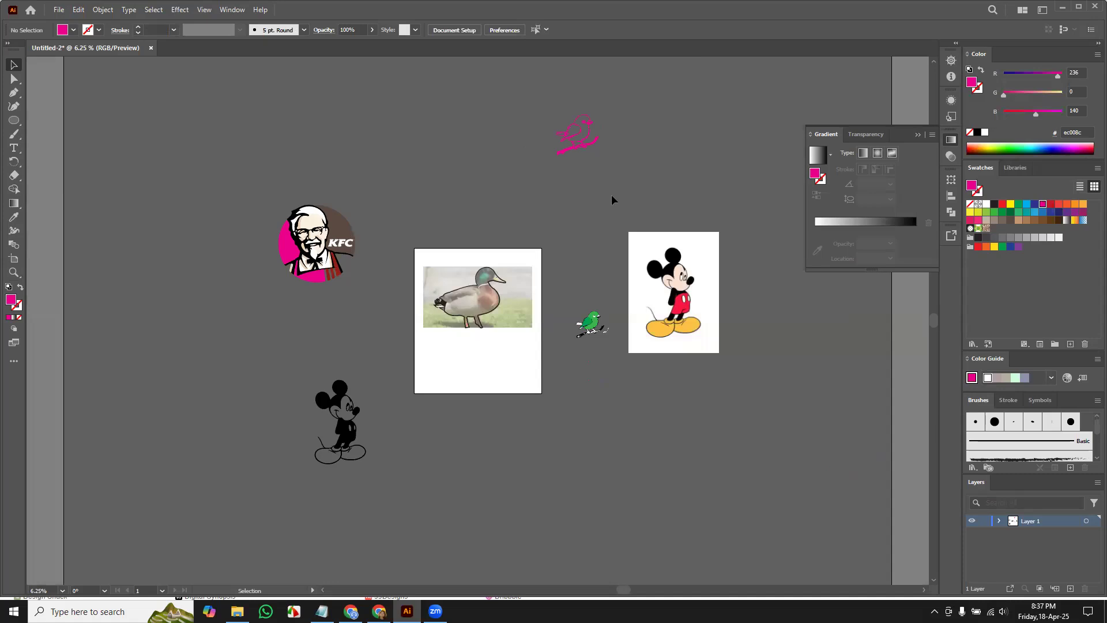
left_click(580, 147)
left_click_drag(579, 147, 482, 225)
left_click(659, 406)
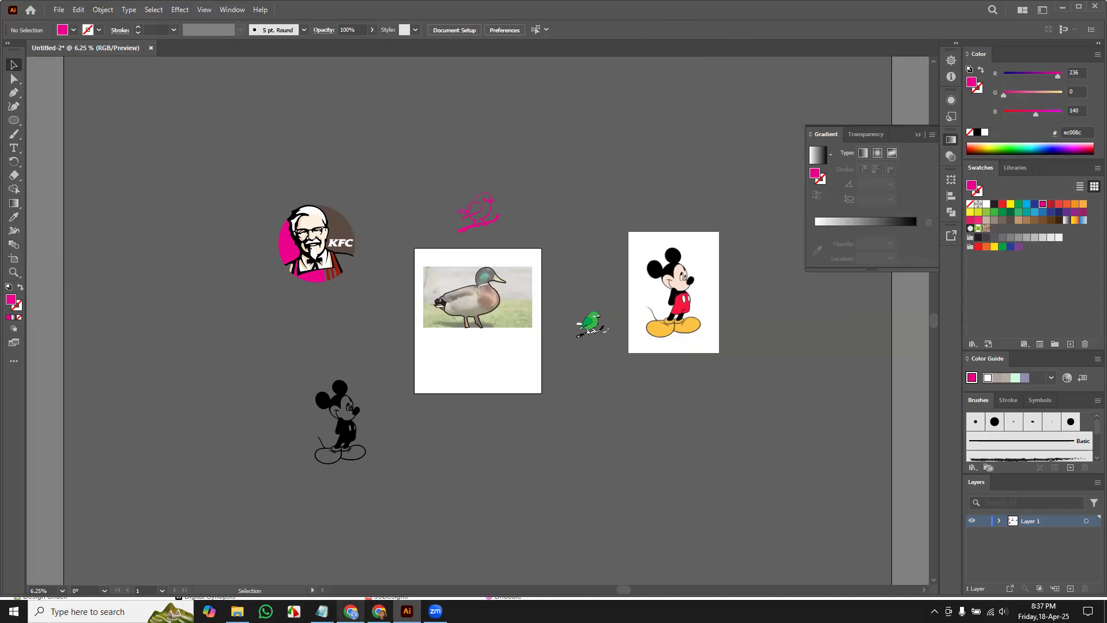
Switch to the Presence of Graphics Design sheet and enter 1 for the student in row 25 under 18/4
mouse_move(379, 611)
left_click(372, 544)
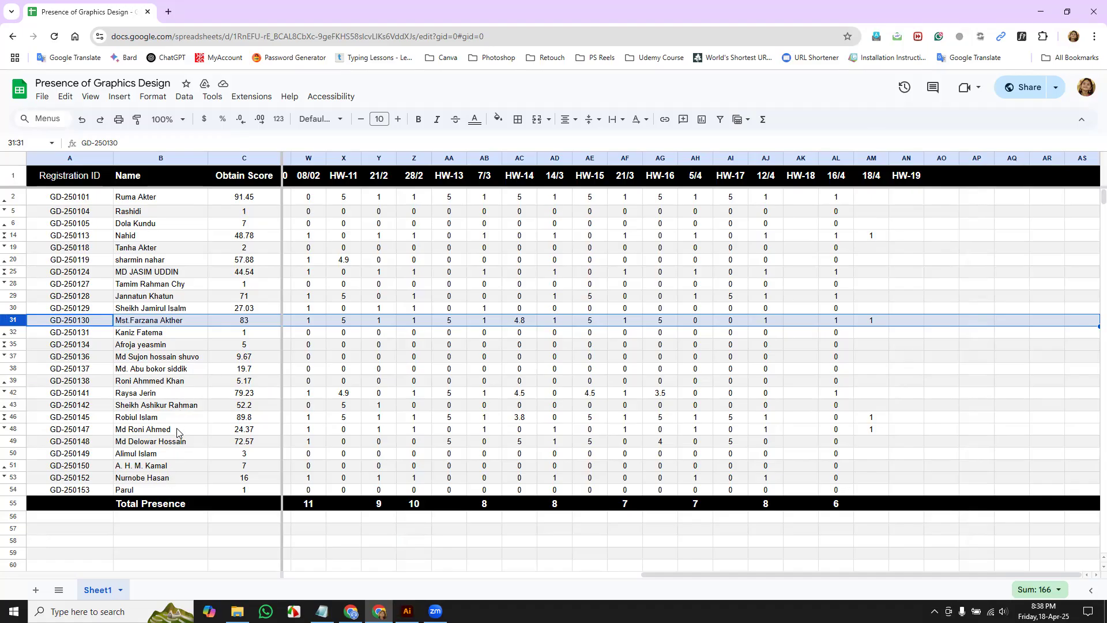
left_click(13, 272)
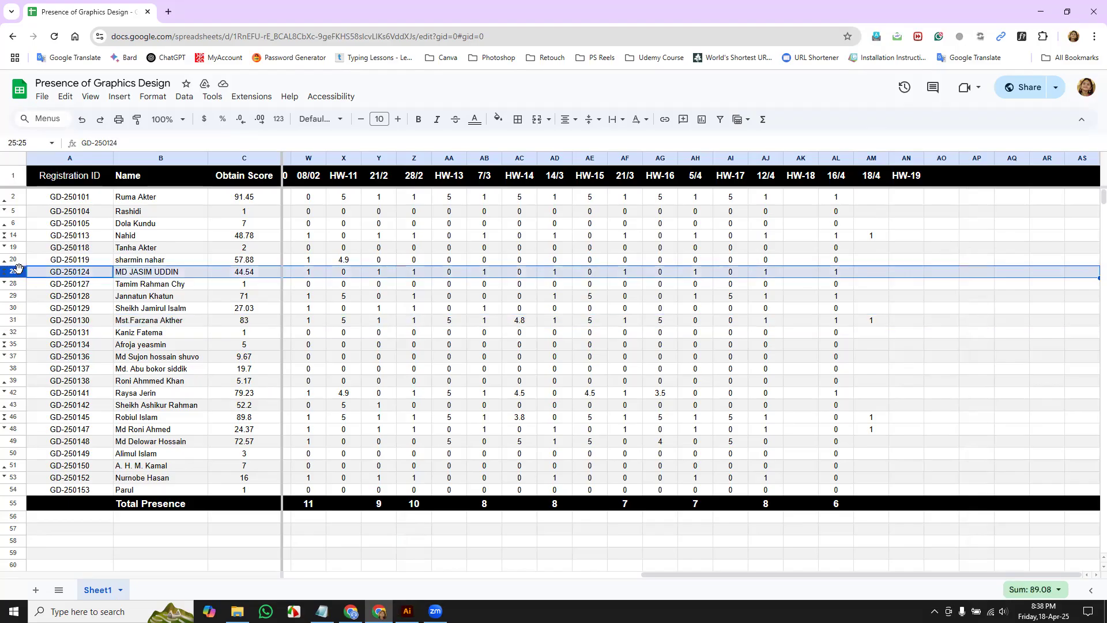
left_click(873, 274)
type("1")
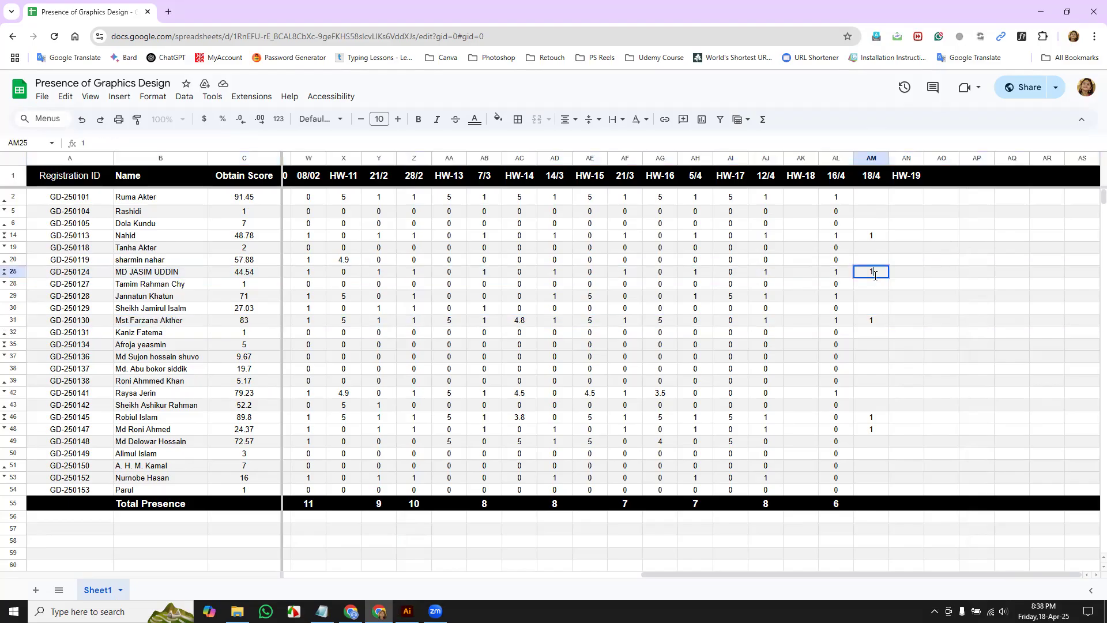
key("Return")
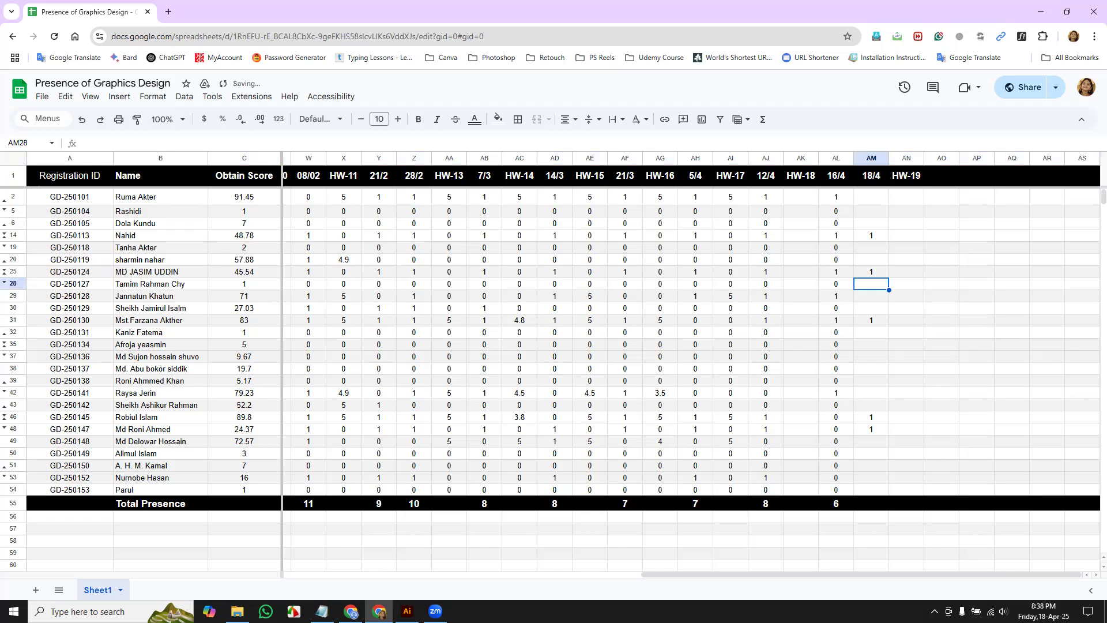
Add the suggested formula =SUM(AM46:AM54) to the Total Presence row under 18/4
left_click(872, 505)
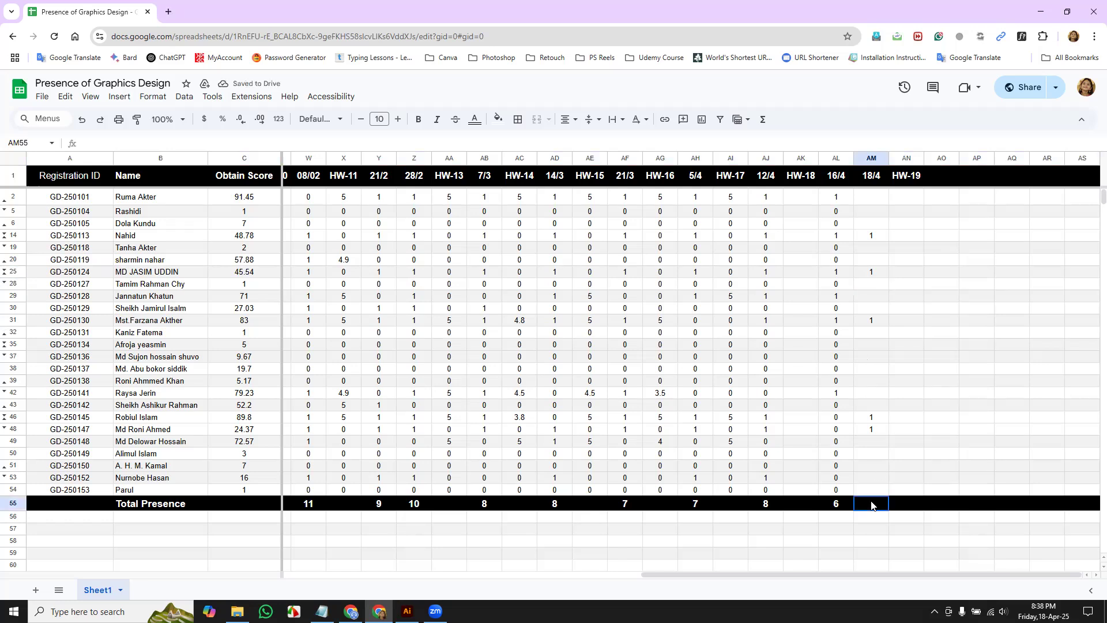
type("=")
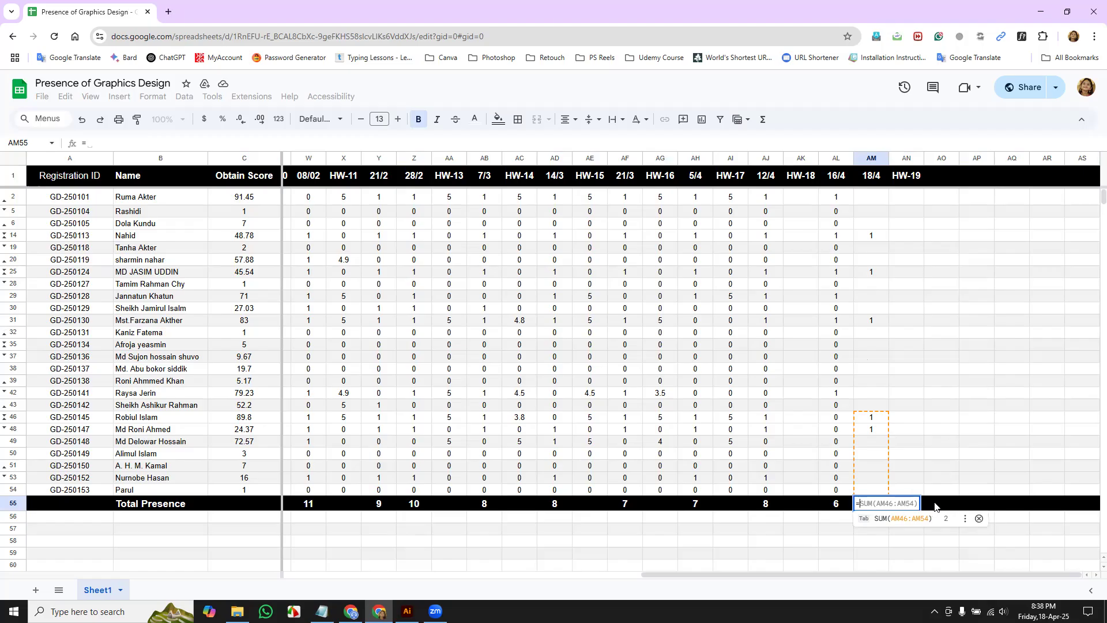
key("Tab")
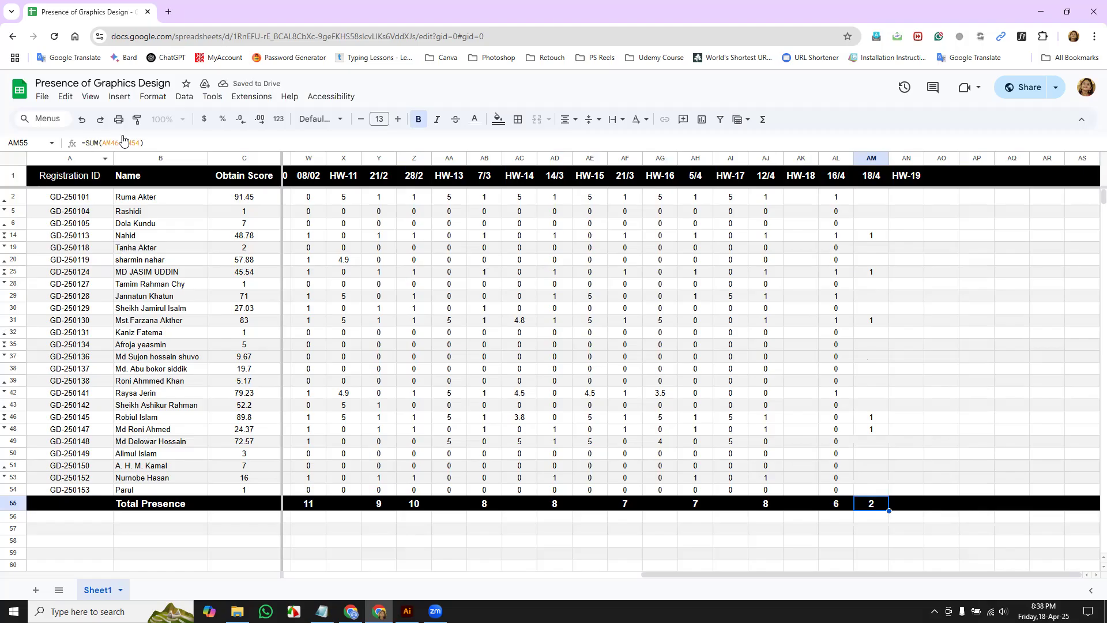
Compare the first and last student cells under 18/4 with the range summed in the Total Presence formula
left_click(870, 197)
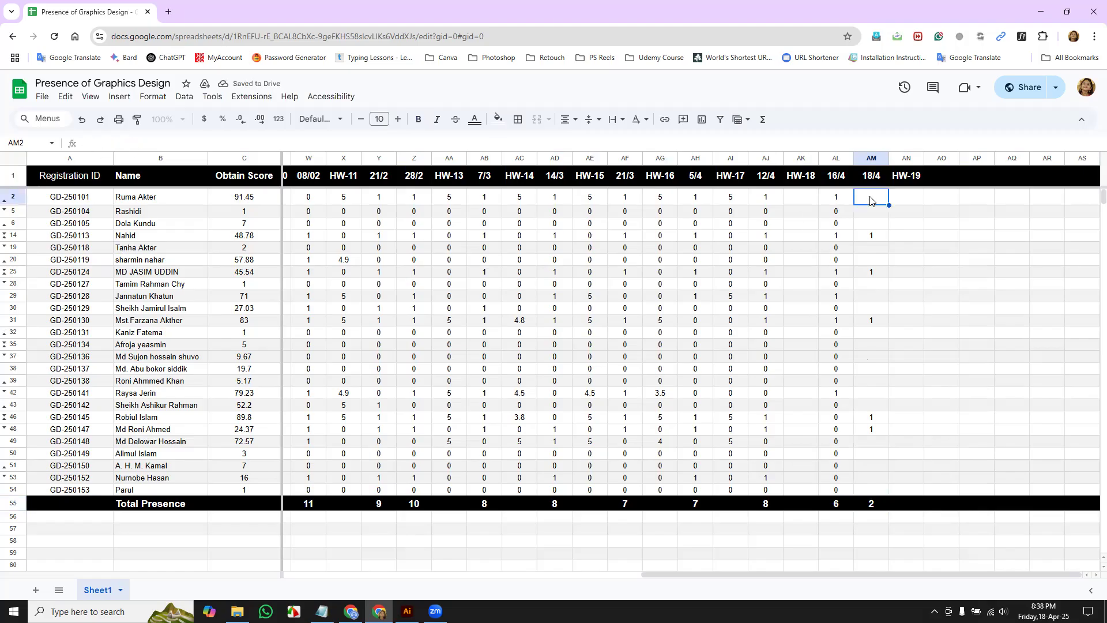
left_click(871, 504)
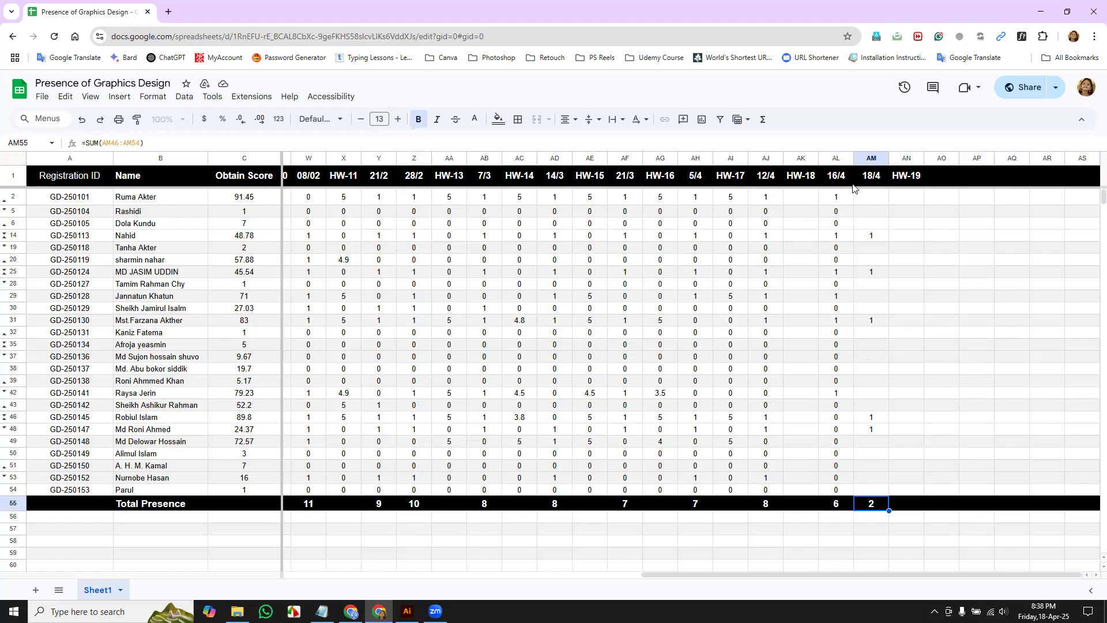
left_click(871, 199)
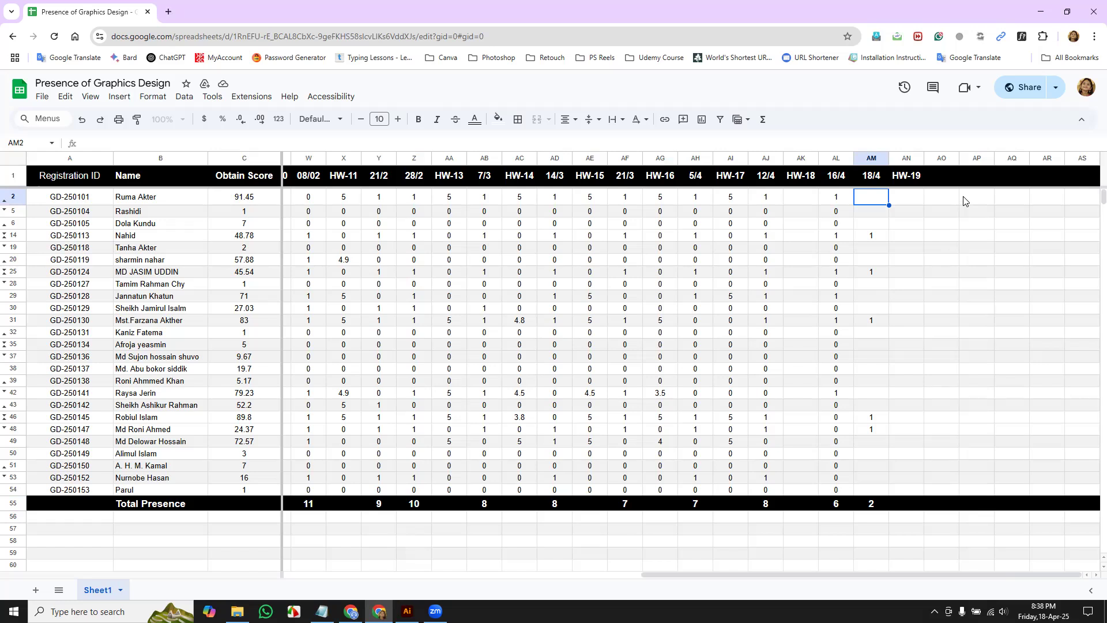
left_click(871, 505)
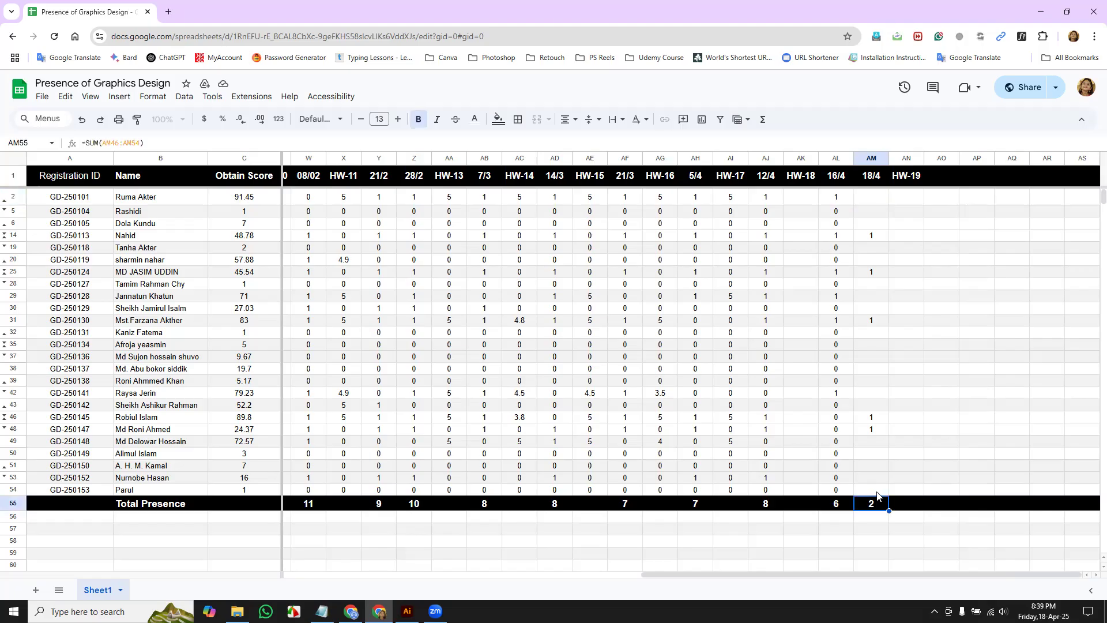
left_click(876, 493)
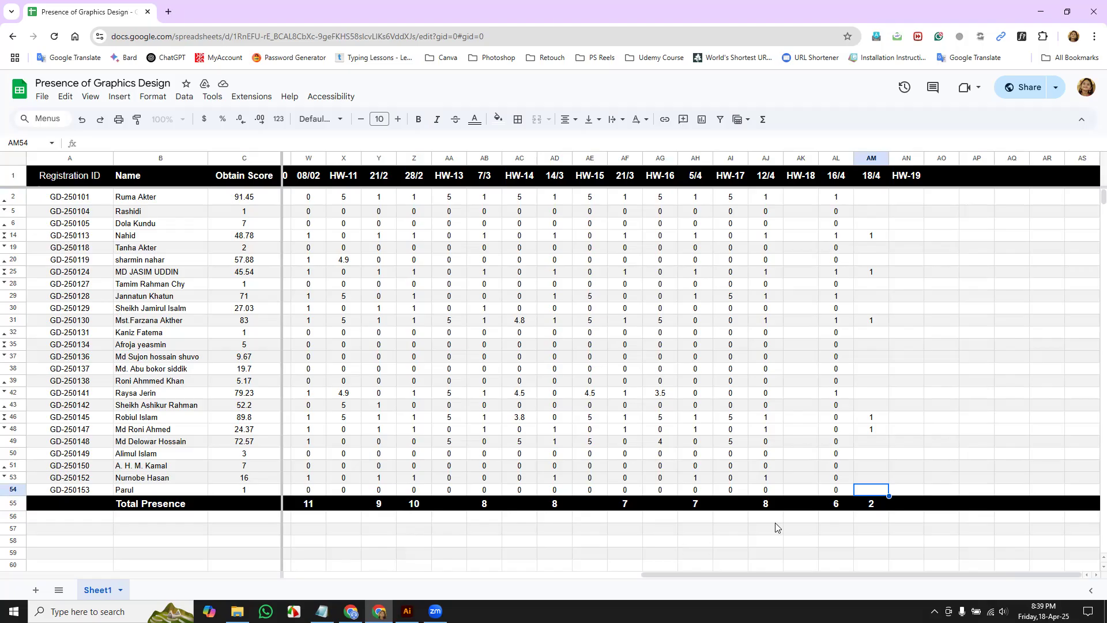
left_click(872, 507)
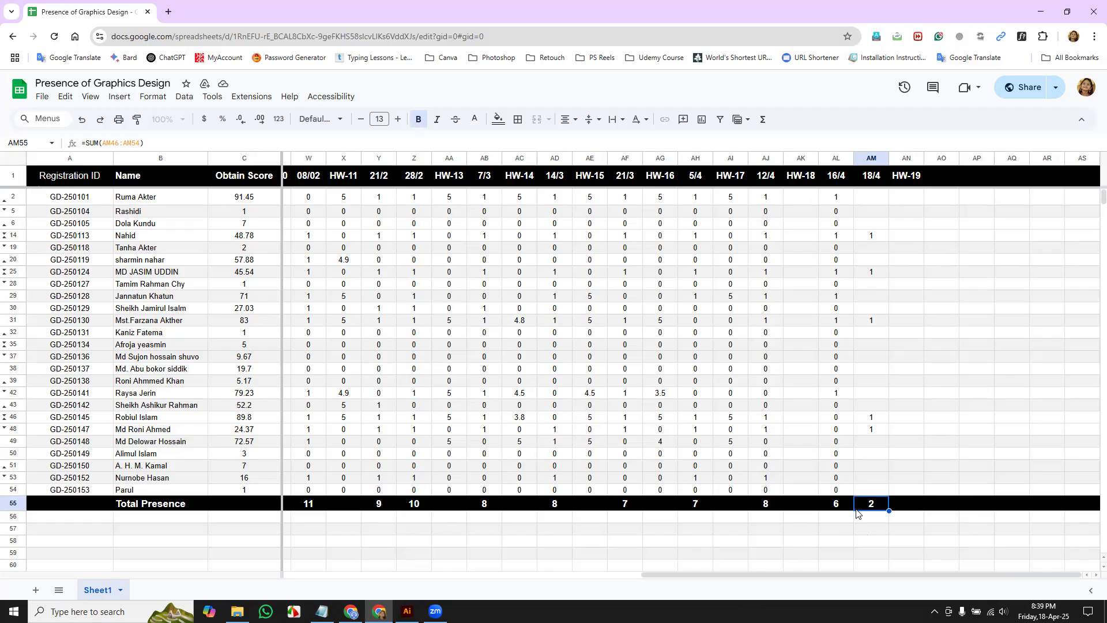
left_click(876, 491)
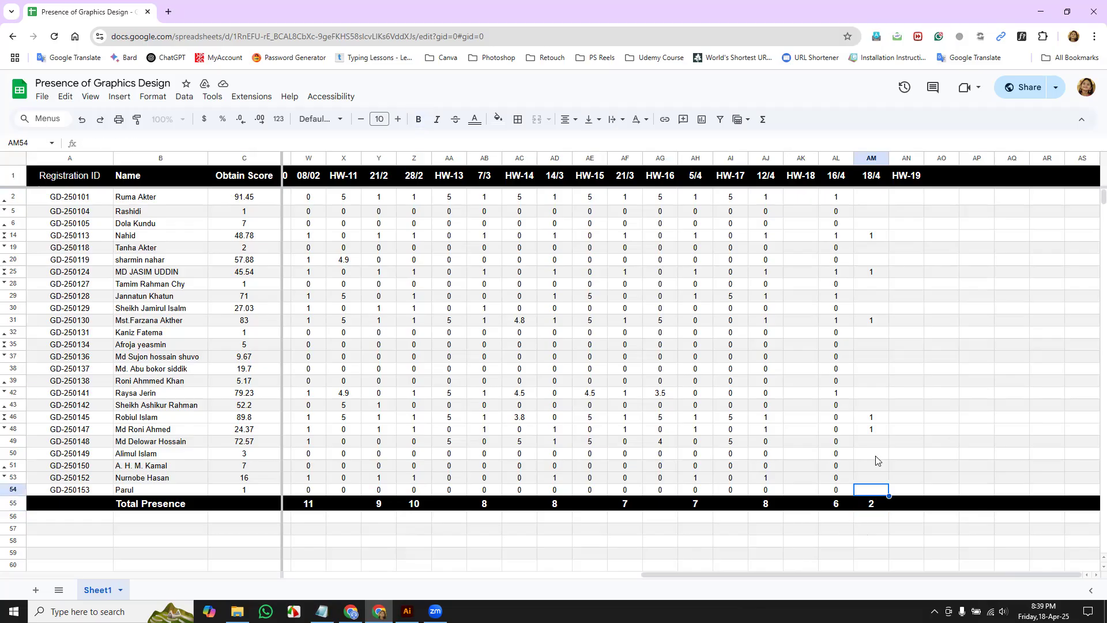
left_click(866, 199)
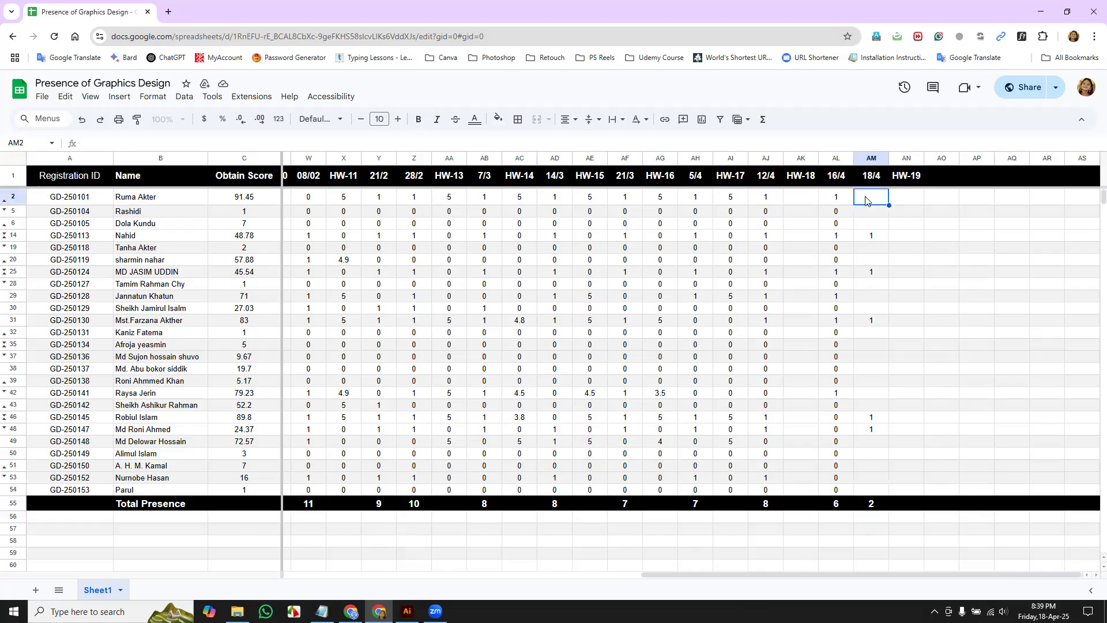
Correct the 18/4 Total Presence formula so the sum covers AM2:AM54
left_click(872, 506)
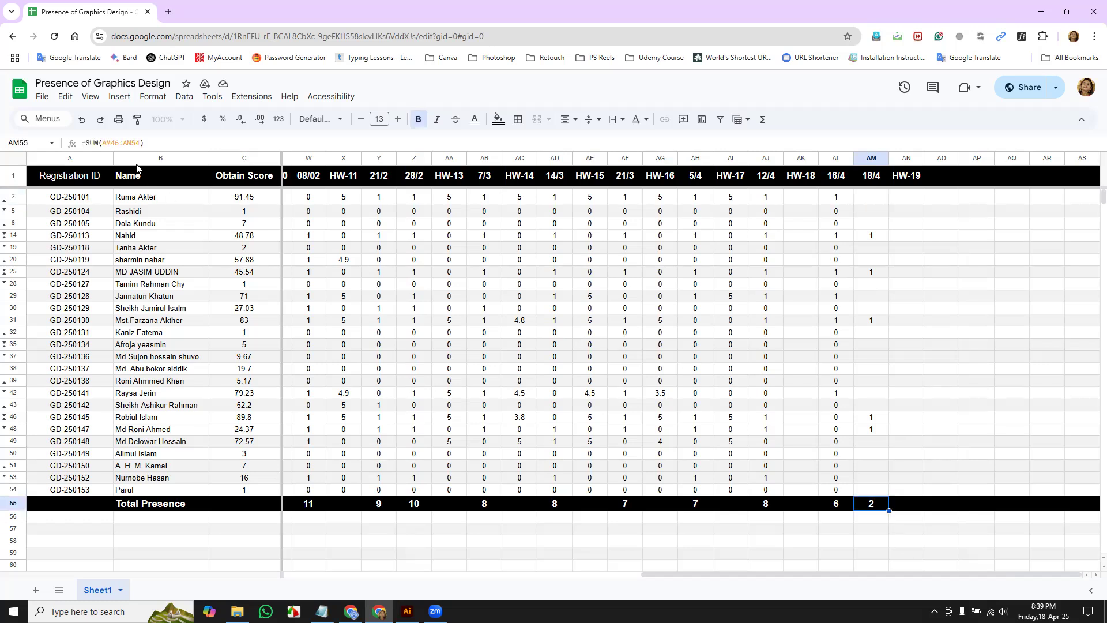
left_click(116, 141)
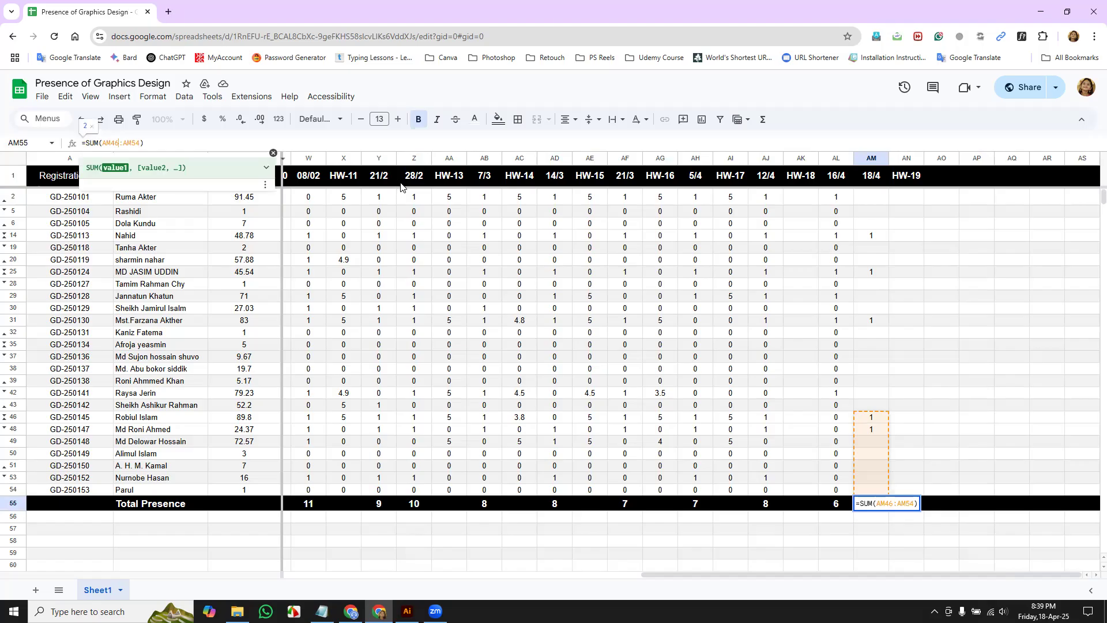
key("BackSpace")
key("BackSpace")
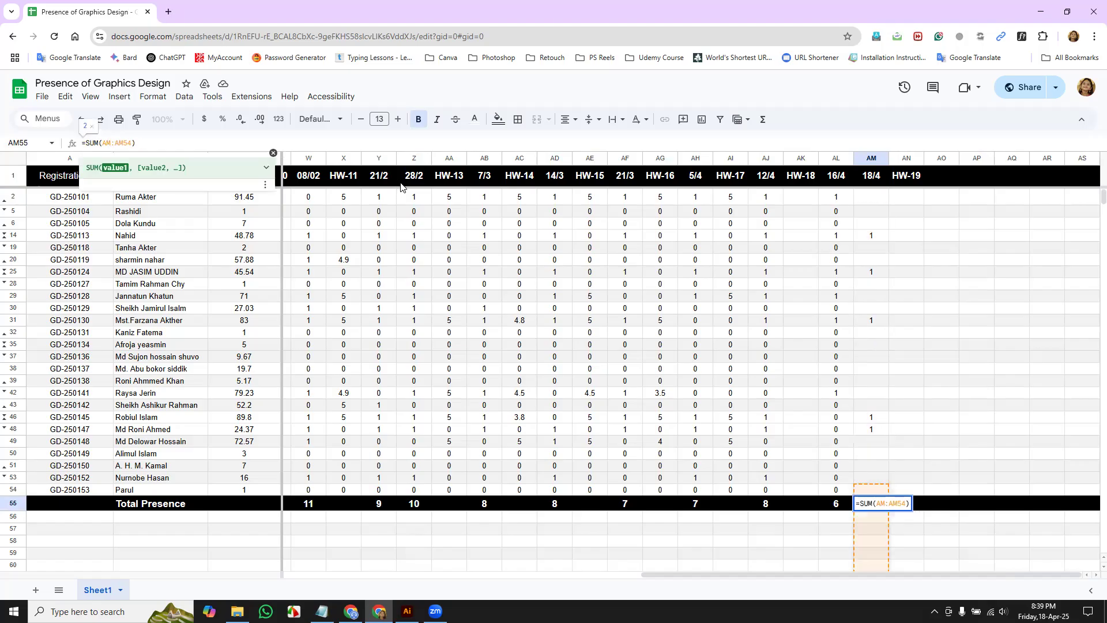
type("2")
key("Return")
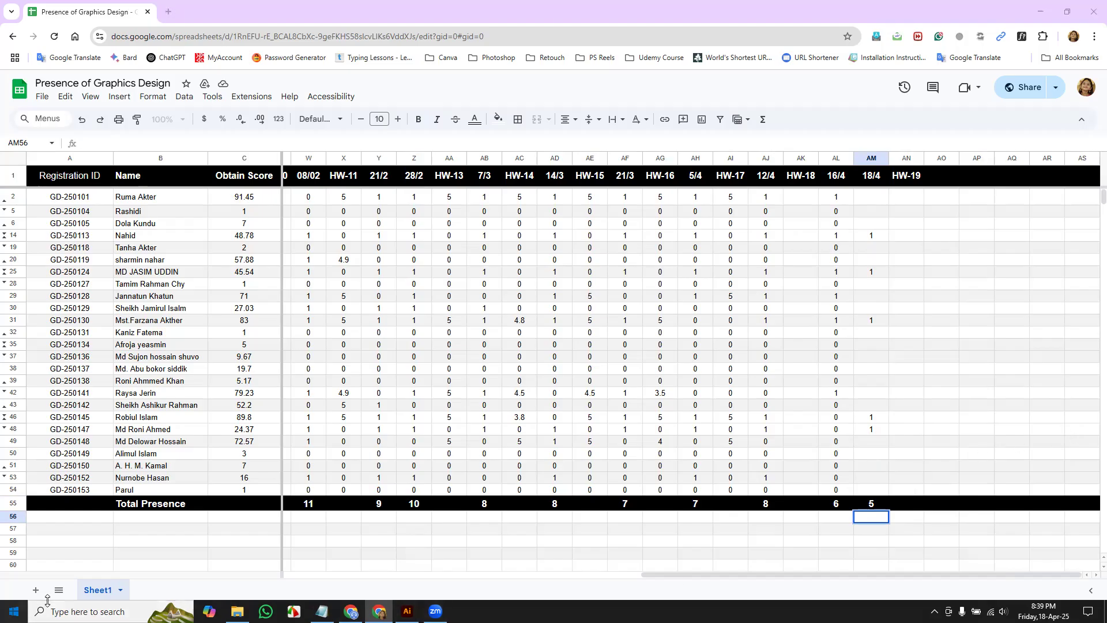
Open Adobe Photoshop and create a new 1920 x 1080 px document at 72 ppi with a white background
left_click(14, 611)
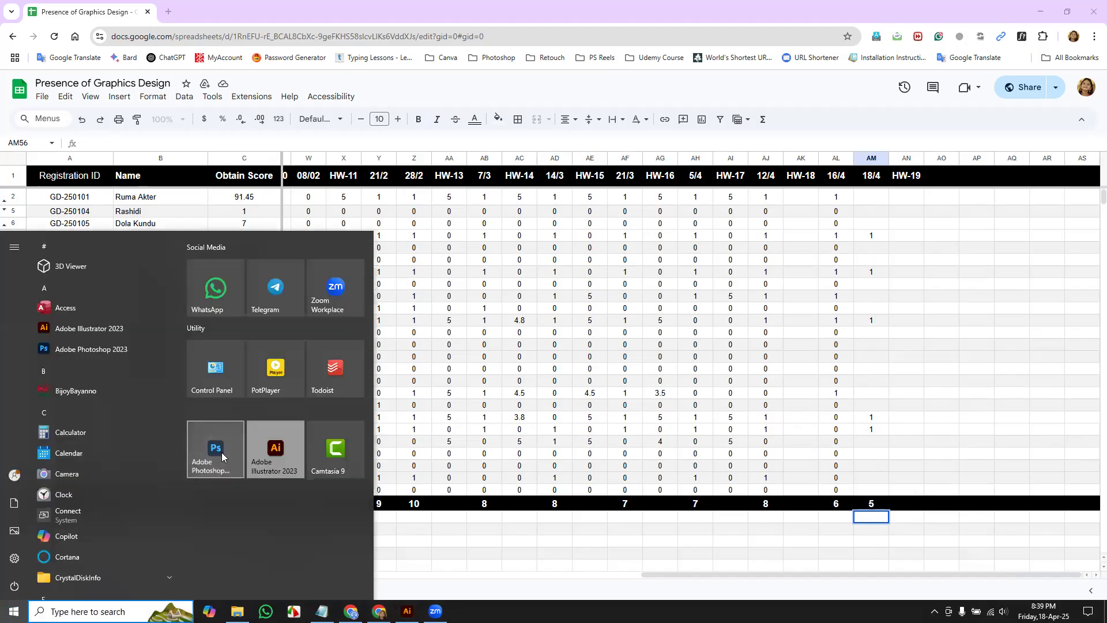
left_click(215, 449)
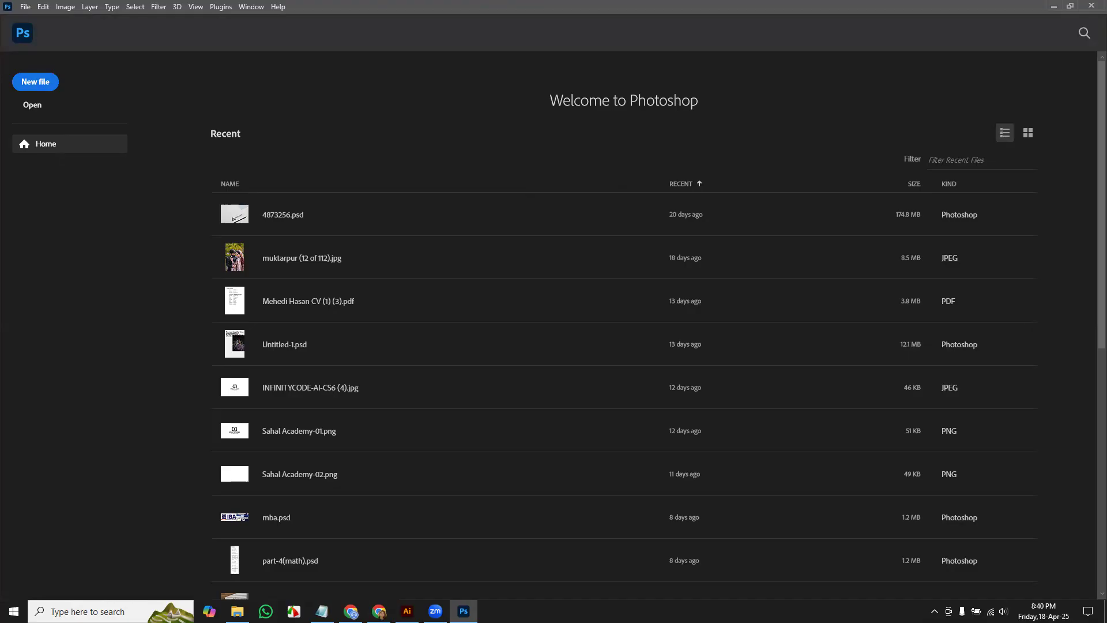
key("ctrl+n")
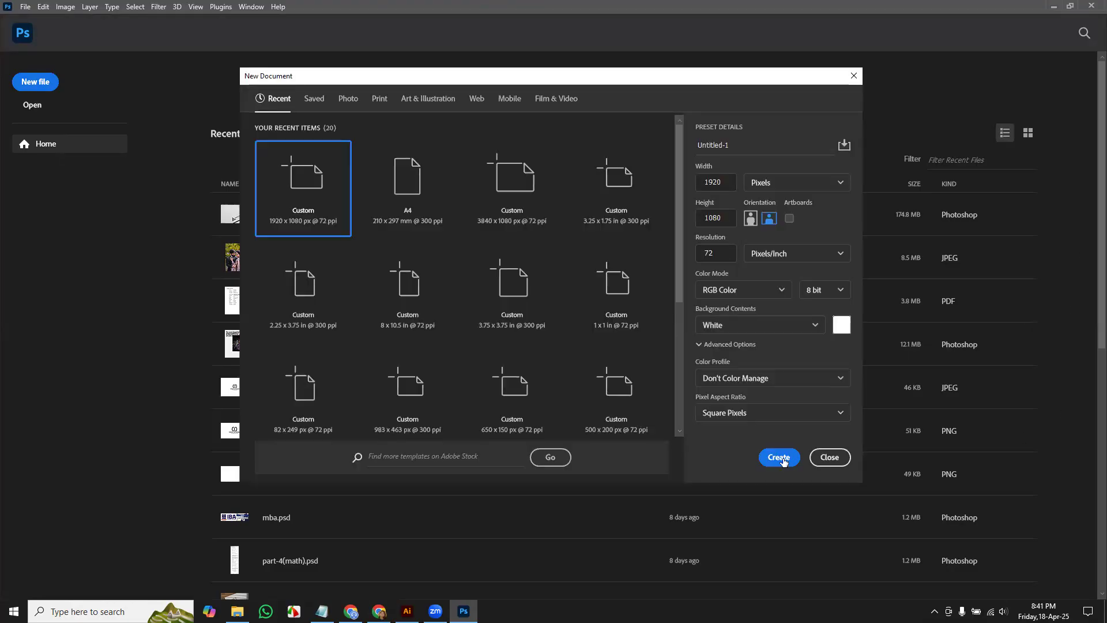
left_click(781, 459)
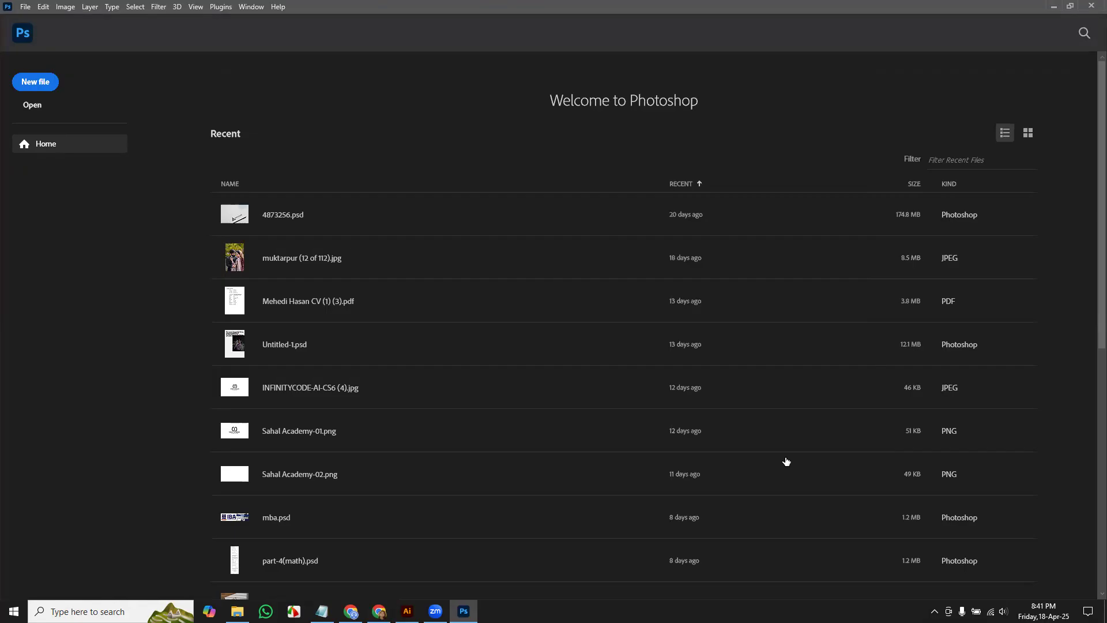